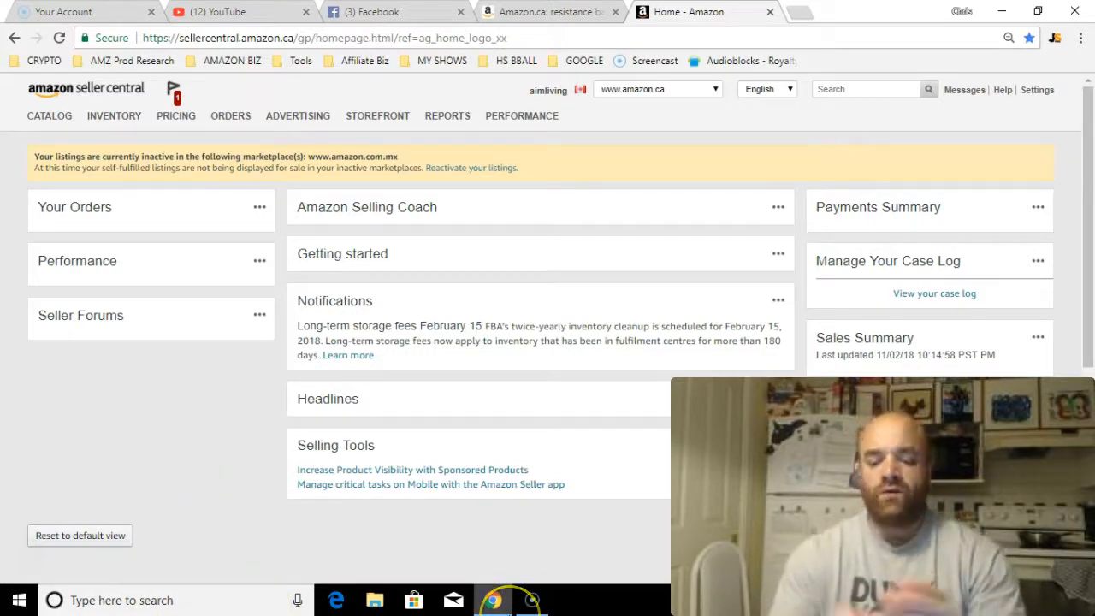
Step: Switch to the Amazon.ca search results for resistance bands and look over the first listings
mouse_move(496, 599)
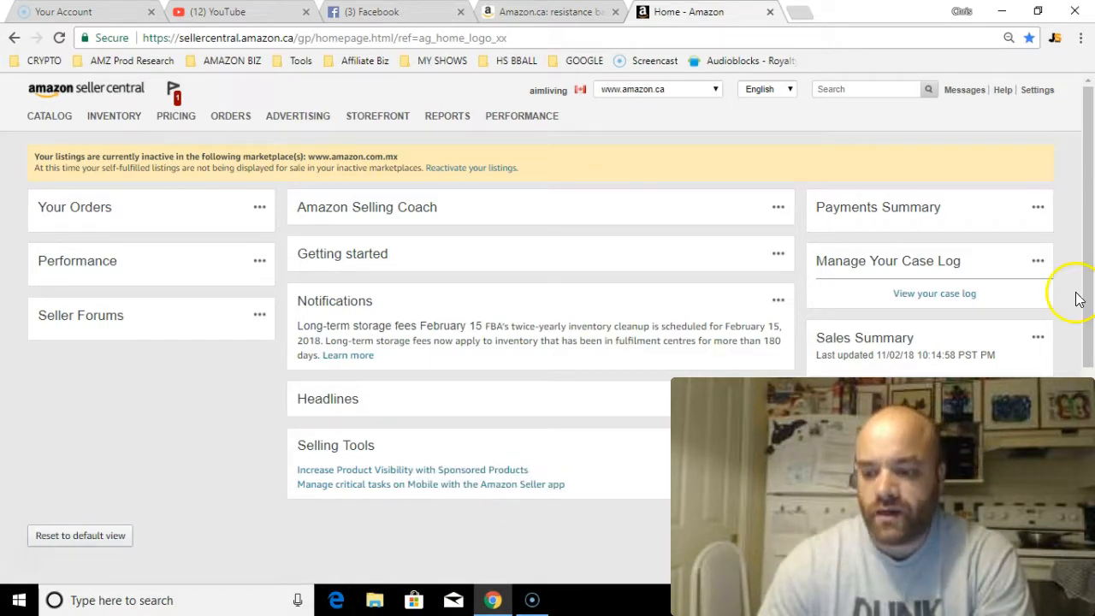
left_click_drag(1087, 210, 1089, 178)
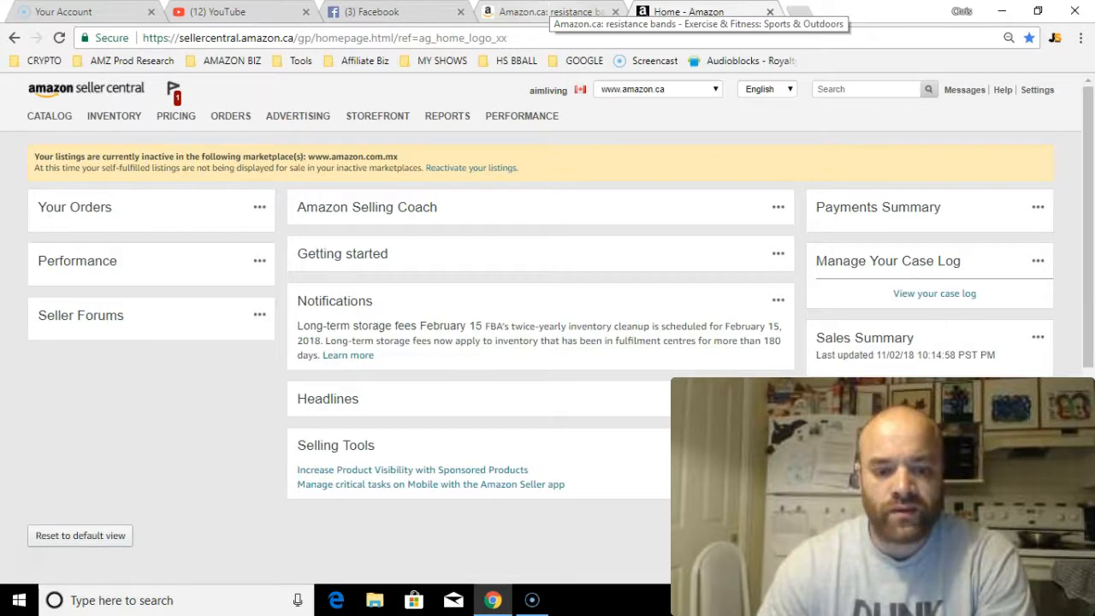
left_click(548, 11)
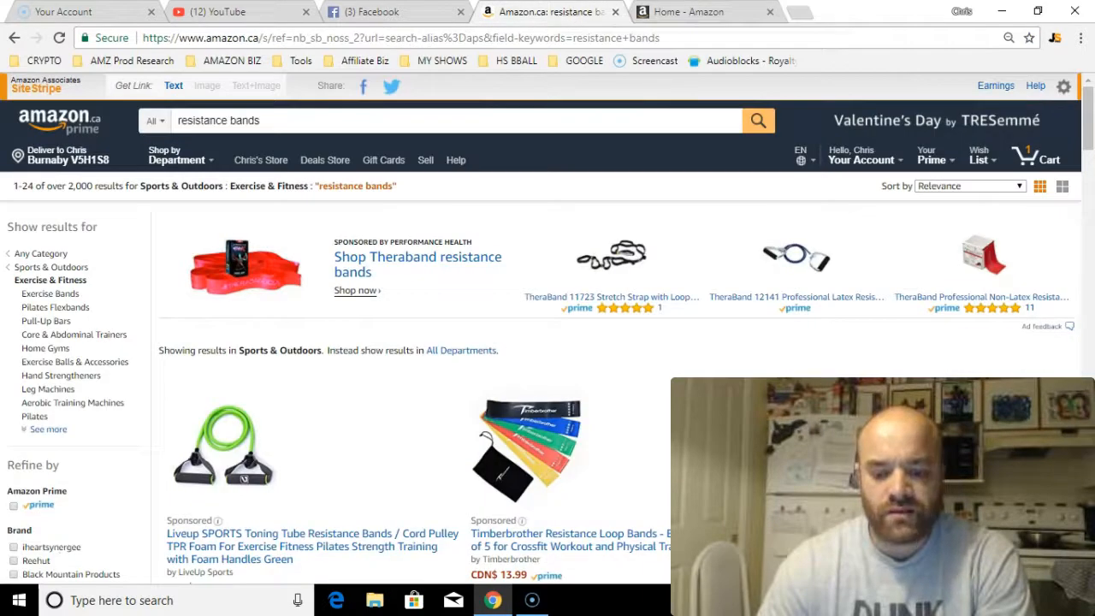
mouse_move(1088, 102)
left_mouse_down()
mouse_move(1089, 191)
mouse_move(1089, 104)
left_mouse_up()
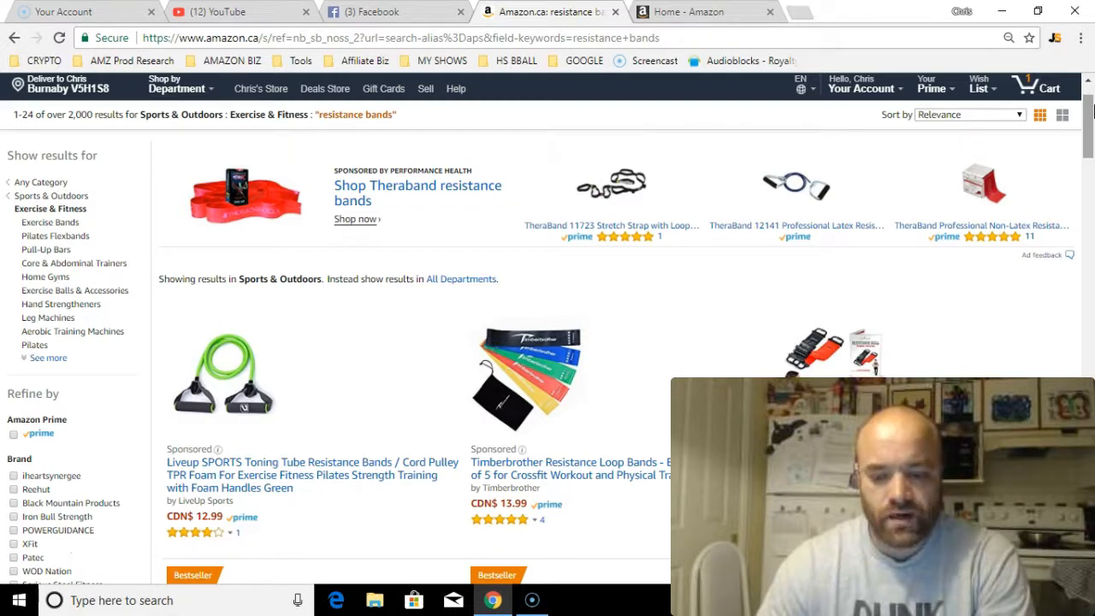
left_click_drag(1090, 109, 1089, 78)
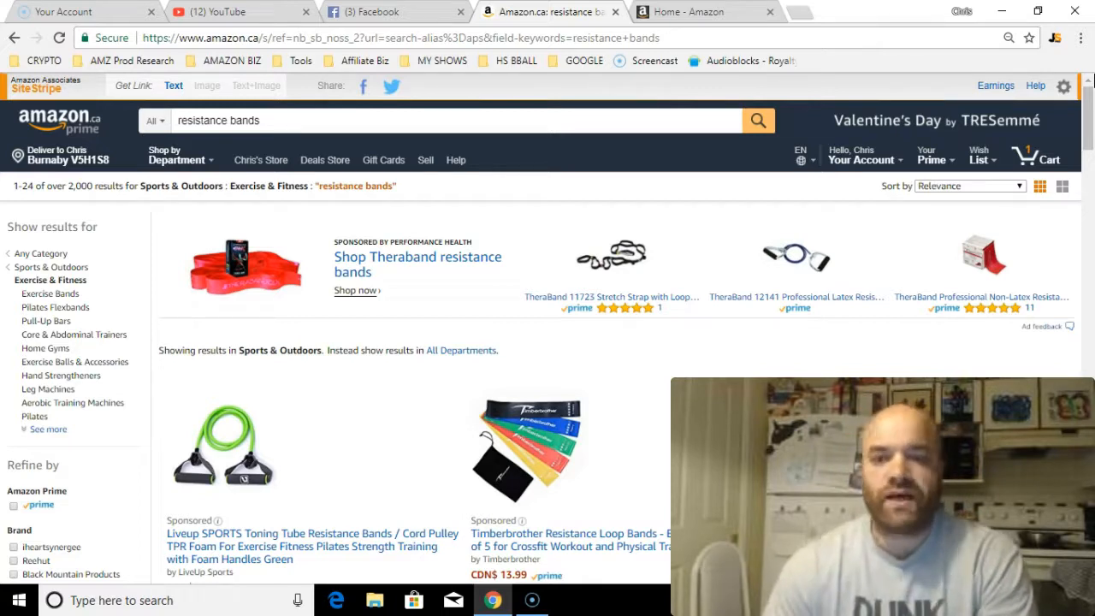
mouse_move(1091, 127)
left_mouse_down()
mouse_move(1090, 108)
mouse_move(1091, 291)
mouse_move(1090, 119)
left_mouse_up()
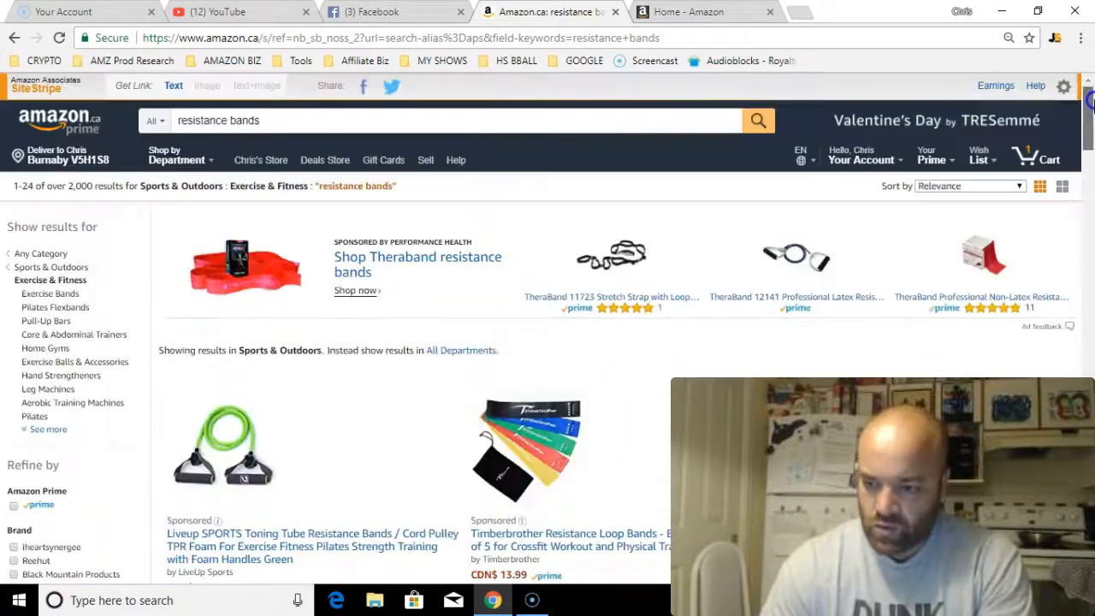
Step: Run the Jungle Scout extension on the resistance bands results, examine the sales, revenue and review figures for the listed products, and close it
left_click(1055, 40)
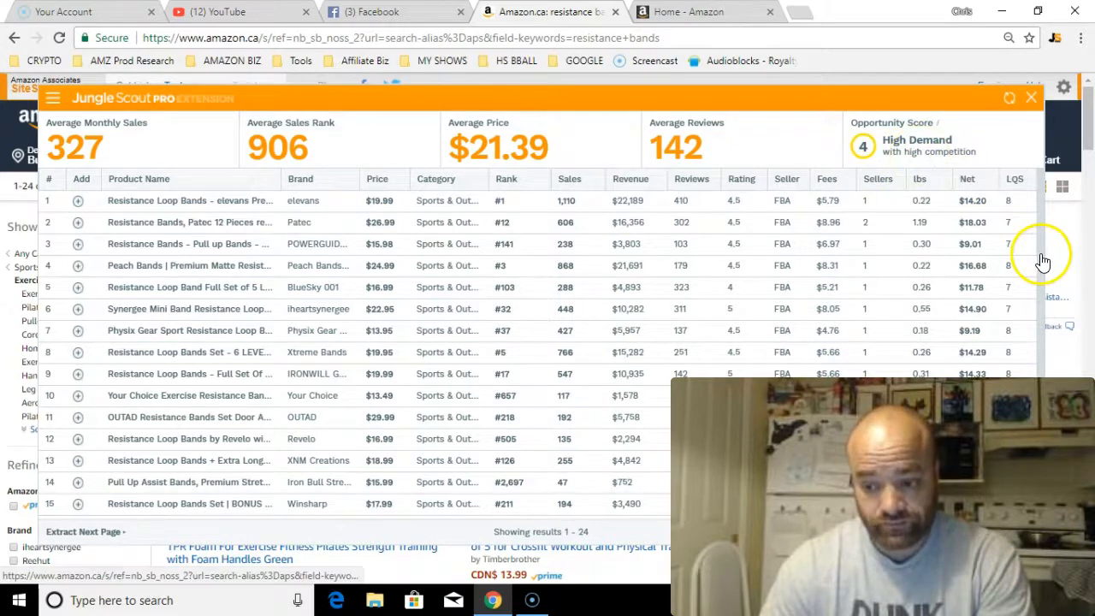
scroll(1051, 355, "down", 5)
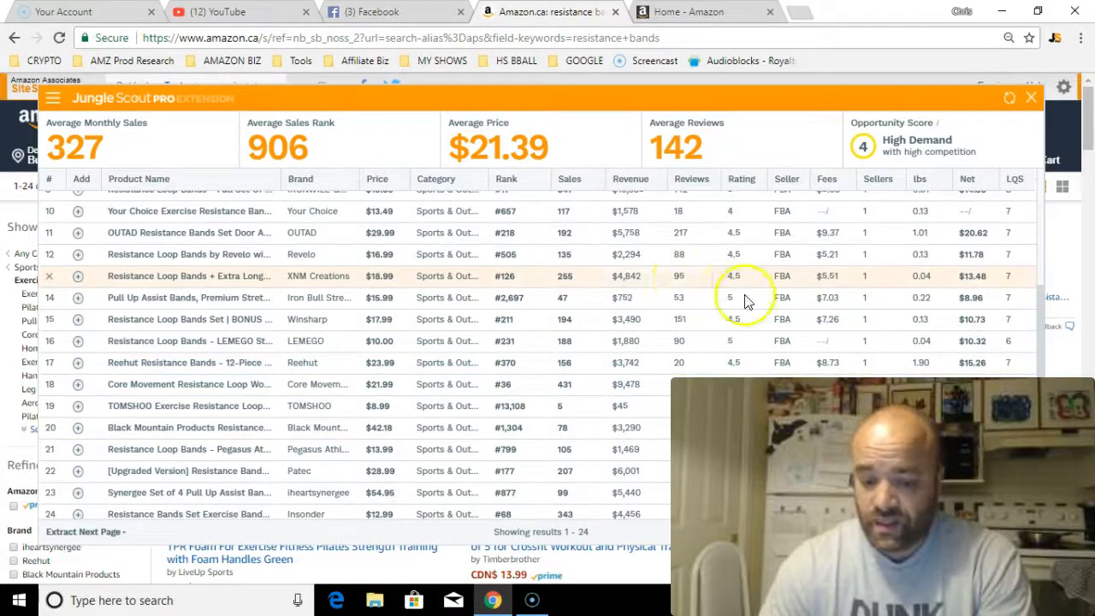
scroll(1052, 291, "up", 4)
scroll(1027, 244, "up", 1)
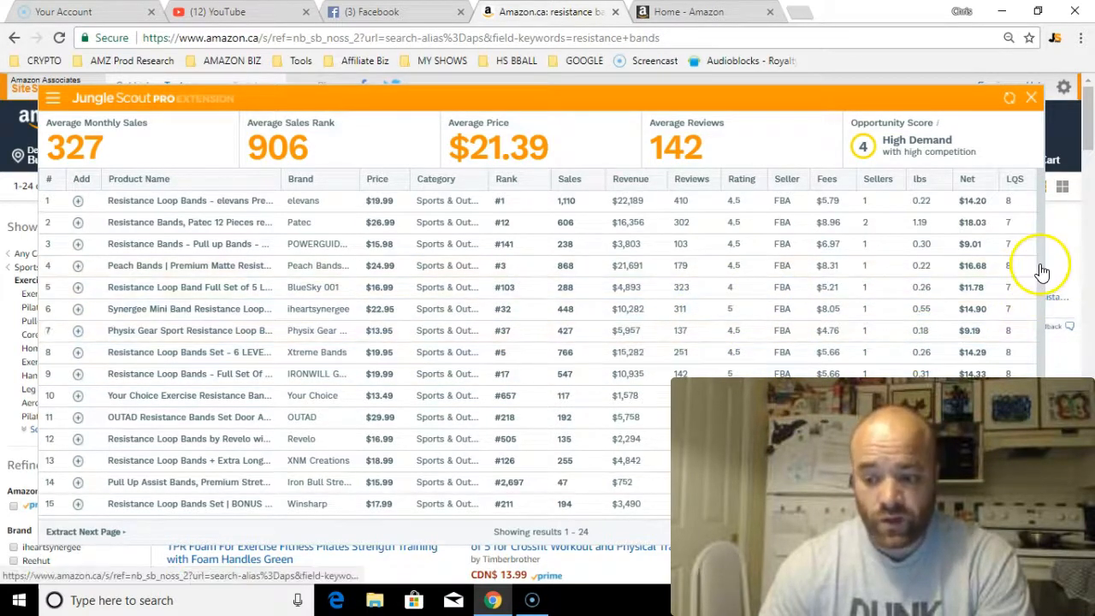
scroll(1042, 326, "down", 4)
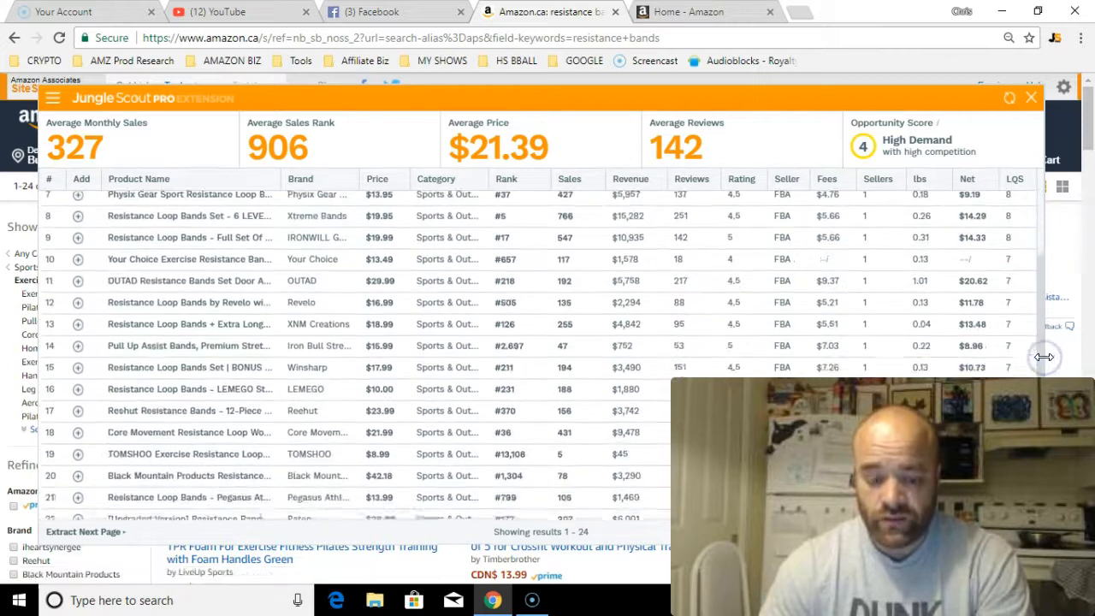
left_click(1030, 377)
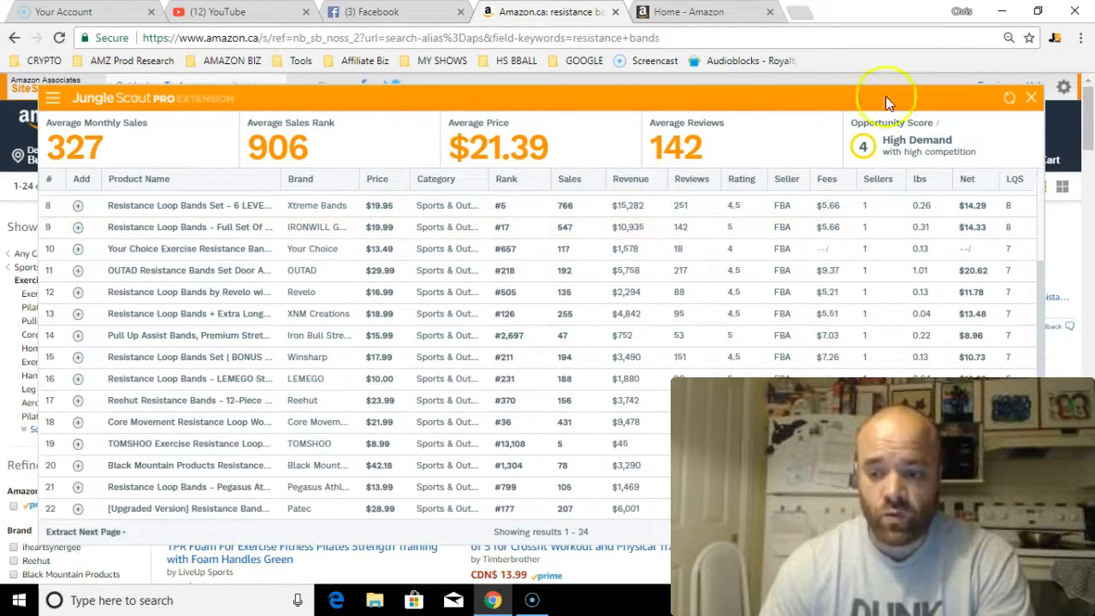
left_click(1038, 96)
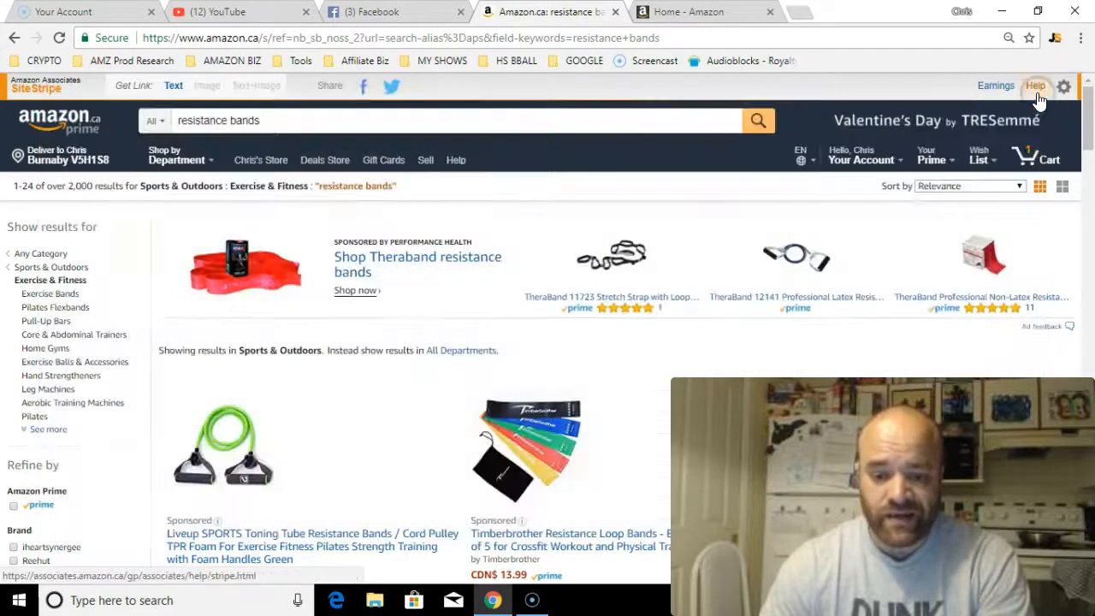
Step: Survey the resistance bands search results down to the last listings, comparing product photos, prices and review counts
left_click_drag(1089, 132, 1089, 240)
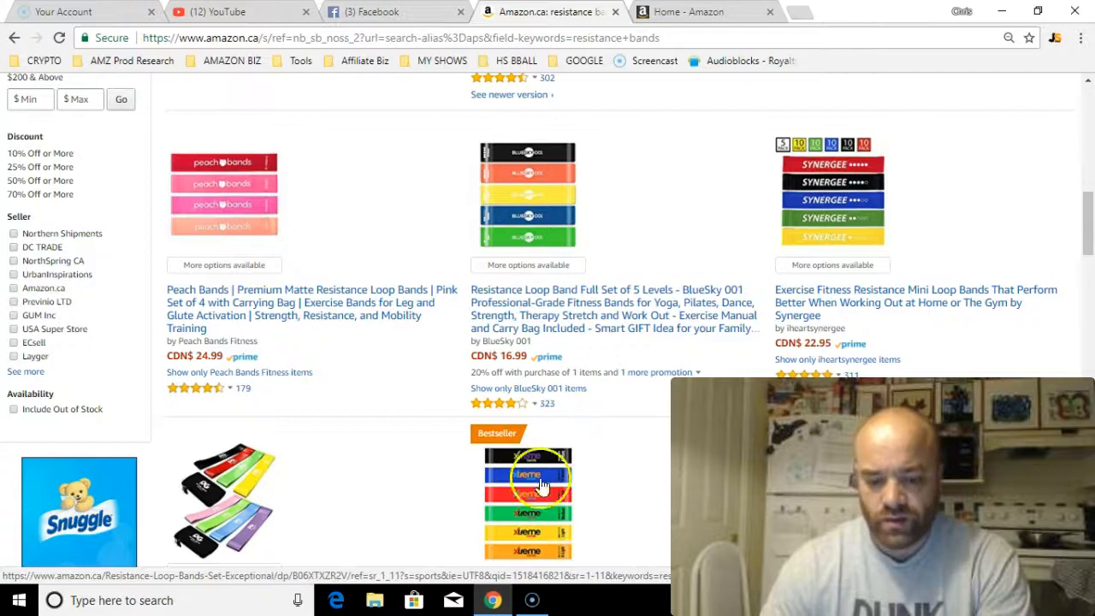
left_click_drag(1088, 204, 1091, 220)
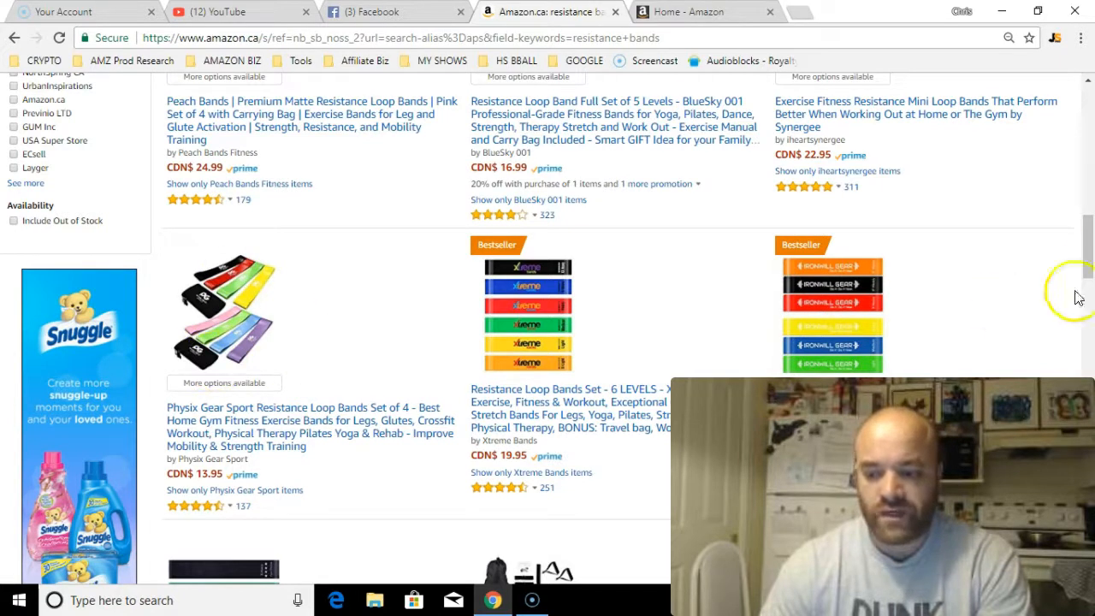
left_click_drag(1090, 253, 1090, 269)
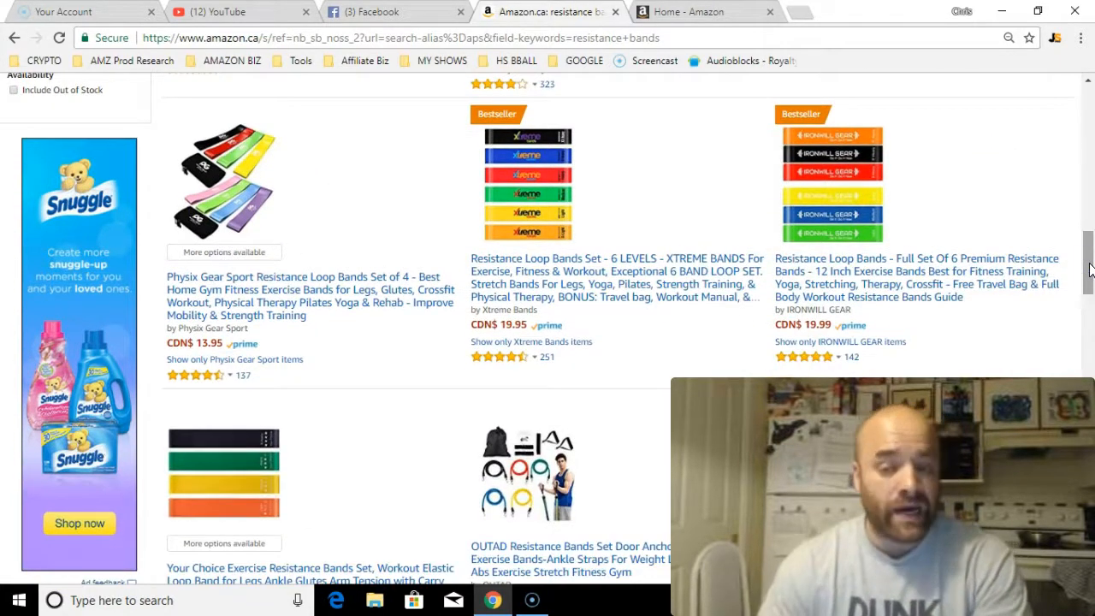
left_click_drag(1091, 269, 1090, 341)
scroll(1089, 342, "down", 10)
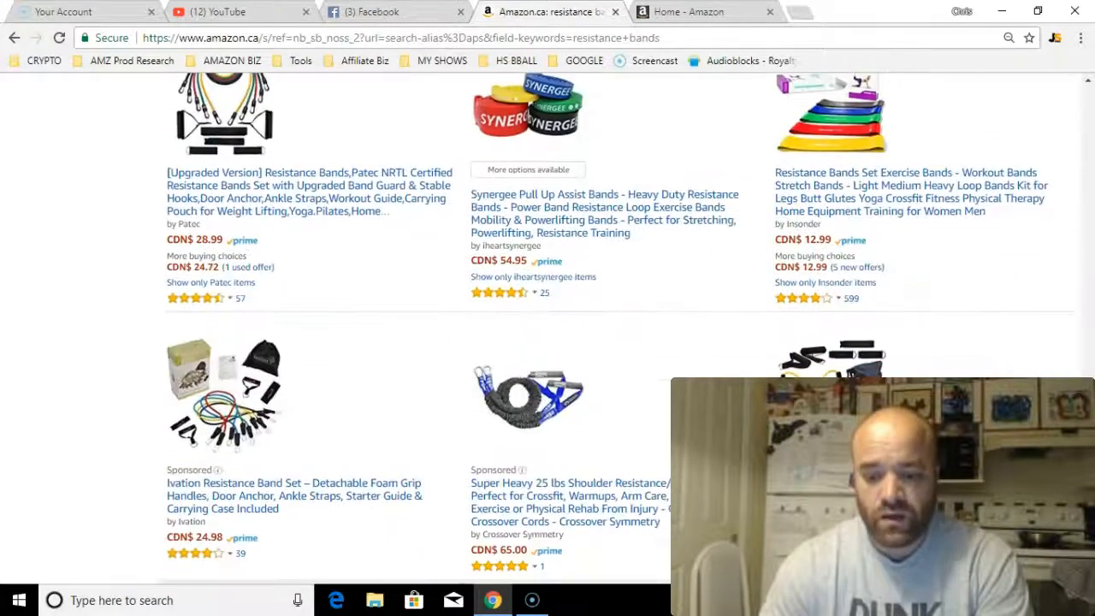
scroll(617, 329, "down", 4)
scroll(616, 325, "up", 2)
scroll(617, 328, "up", 6)
left_click_drag(1088, 366, 1090, 210)
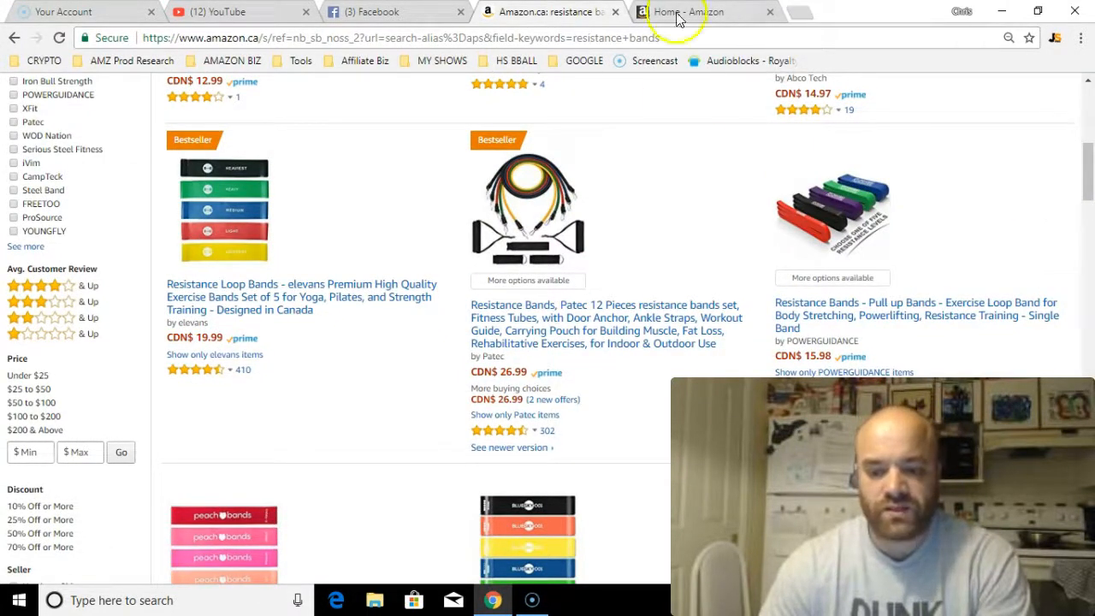
left_click_drag(1083, 188, 1087, 94)
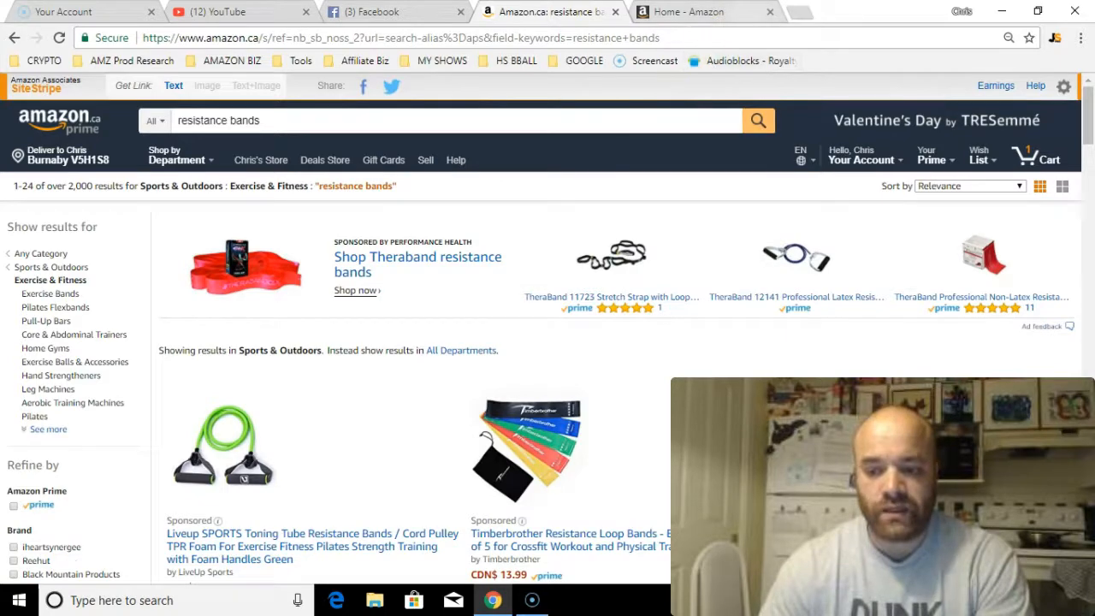
Step: Compare the sponsored listings with the bestseller listings in the first rows of the resistance bands results
left_click(1091, 126)
mouse_move(1091, 127)
left_mouse_down()
mouse_move(1091, 159)
mouse_move(1092, 125)
left_mouse_up()
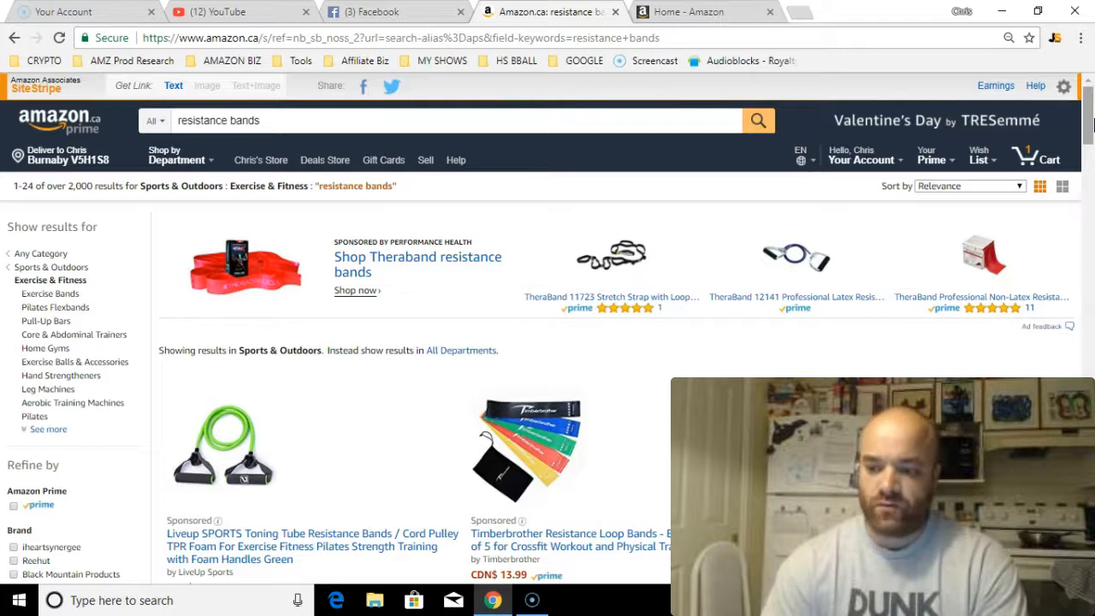
mouse_move(1091, 121)
left_mouse_down()
mouse_move(1090, 192)
mouse_move(1088, 107)
left_mouse_up()
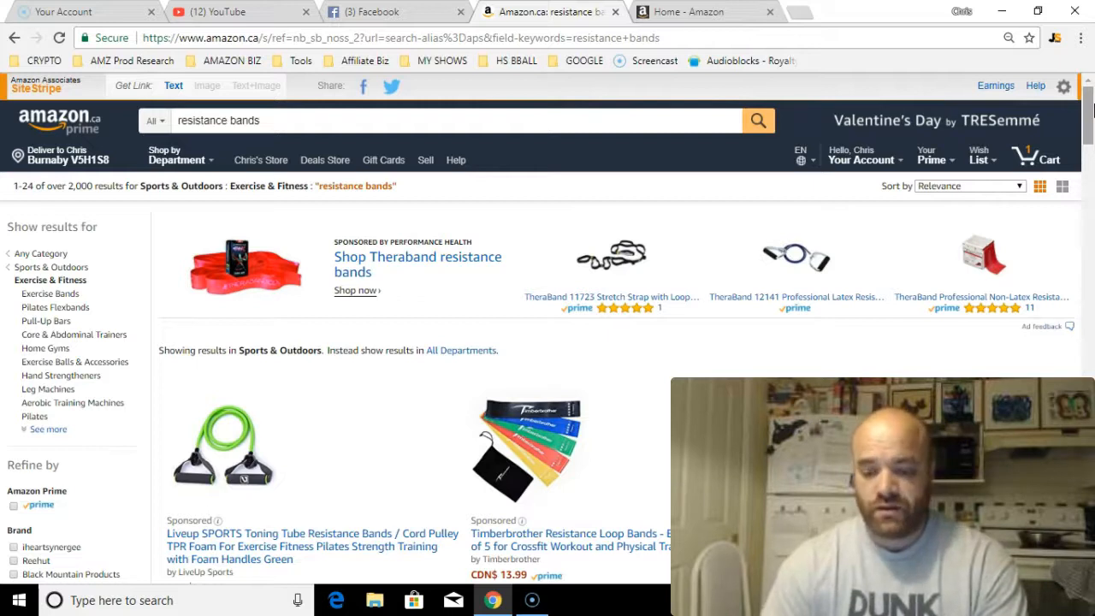
left_click_drag(1086, 107, 1091, 131)
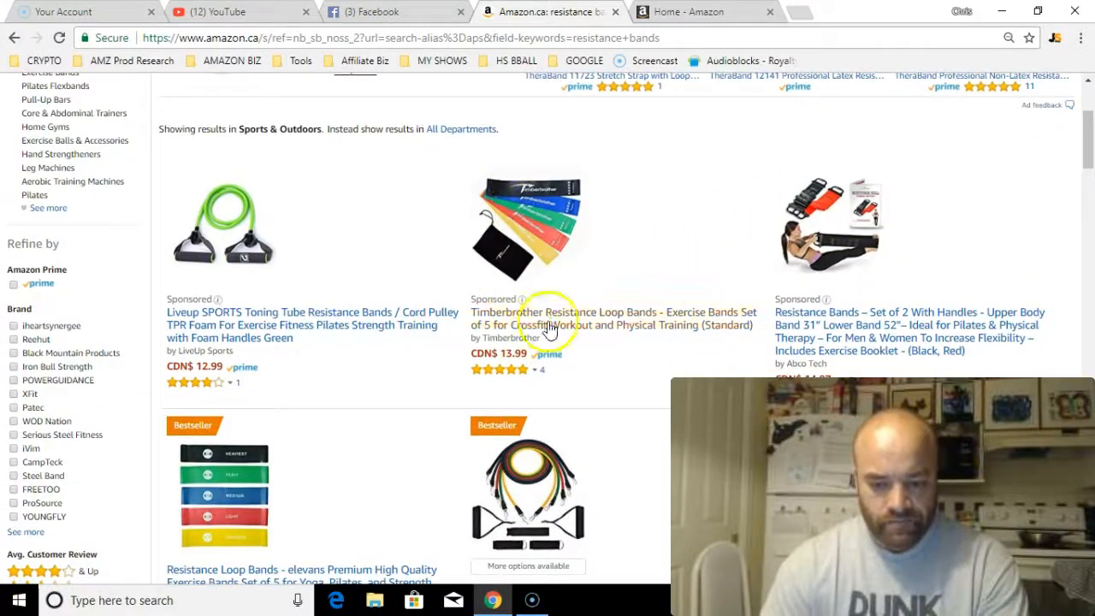
left_click_drag(1090, 129, 1091, 150)
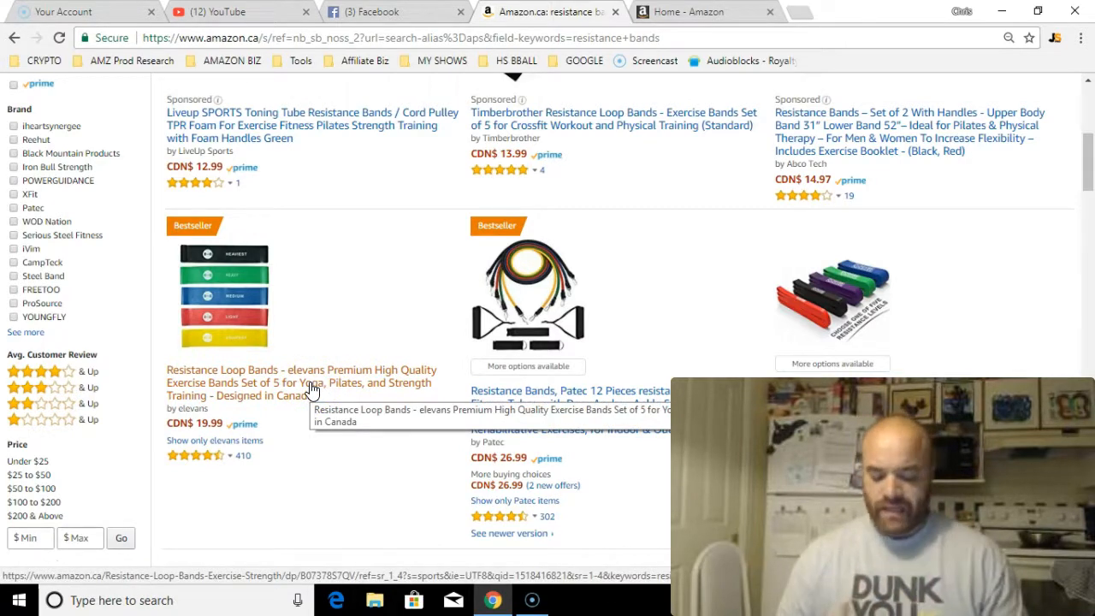
left_click(343, 372)
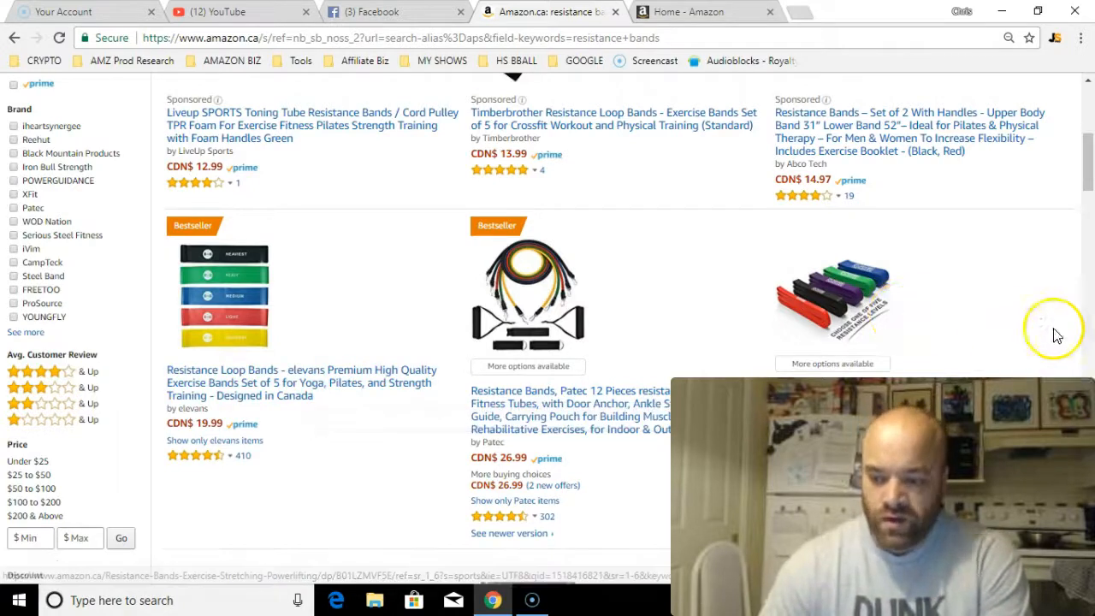
left_click(1091, 195)
mouse_move(1091, 195)
left_mouse_down()
mouse_move(1090, 210)
mouse_move(1091, 200)
left_mouse_up()
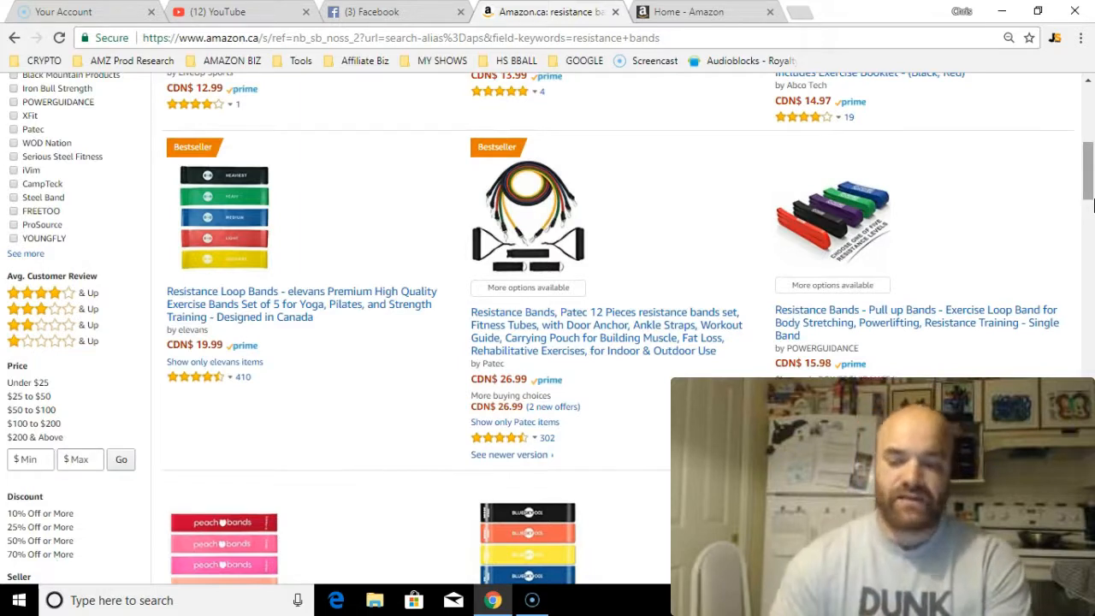
left_click_drag(1090, 190, 1089, 172)
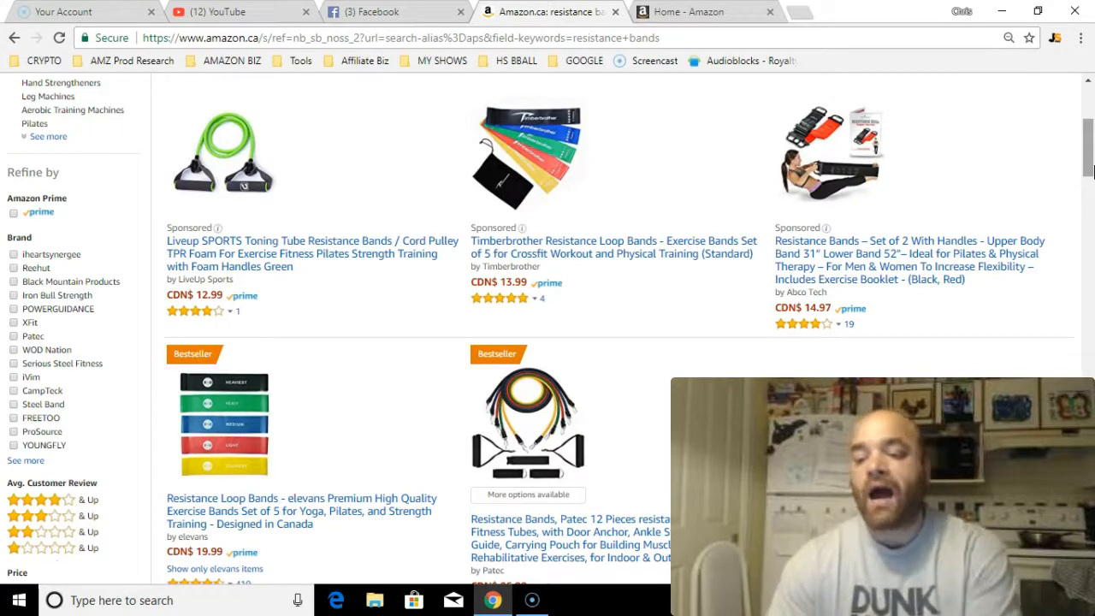
Step: Review the listings further down the results and open the LEMEGO Resistance Loop Bands product page
left_click_drag(1090, 171, 1087, 270)
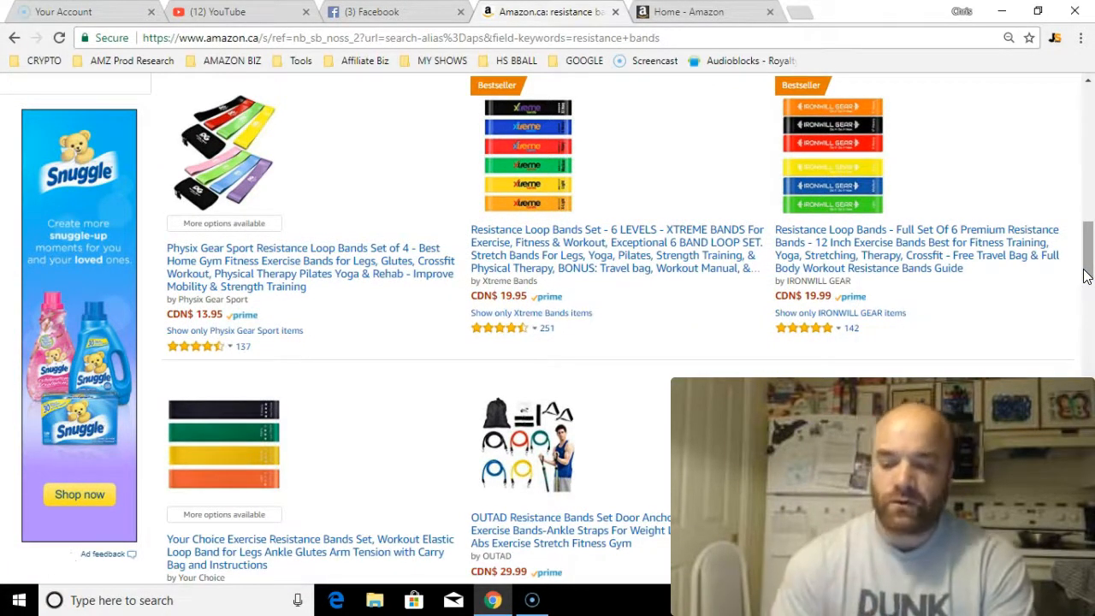
left_click_drag(1089, 271, 1086, 313)
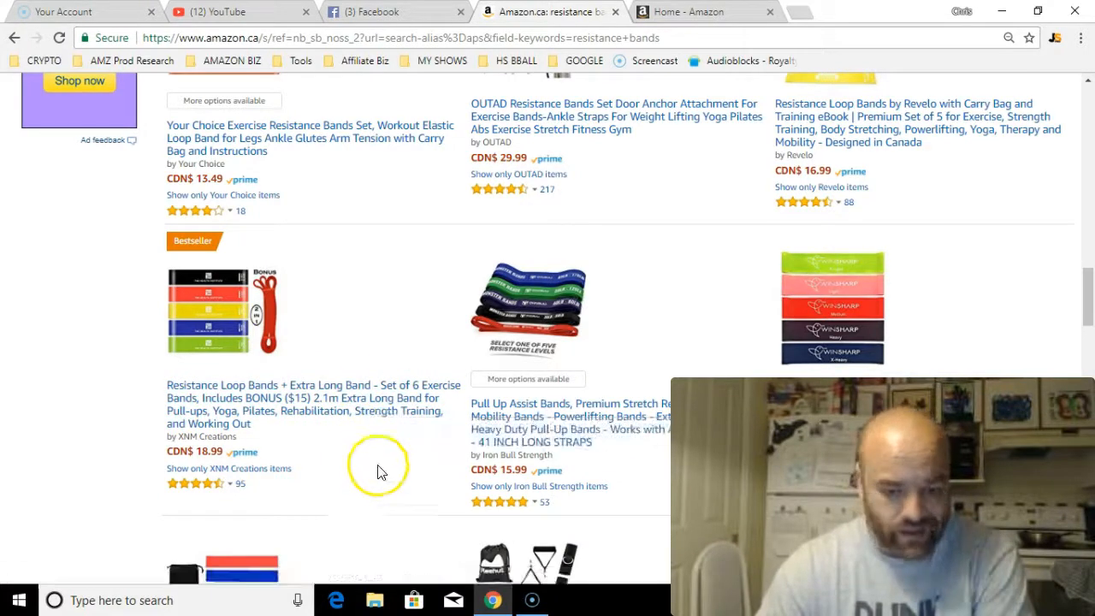
left_click_drag(1080, 284, 1091, 305)
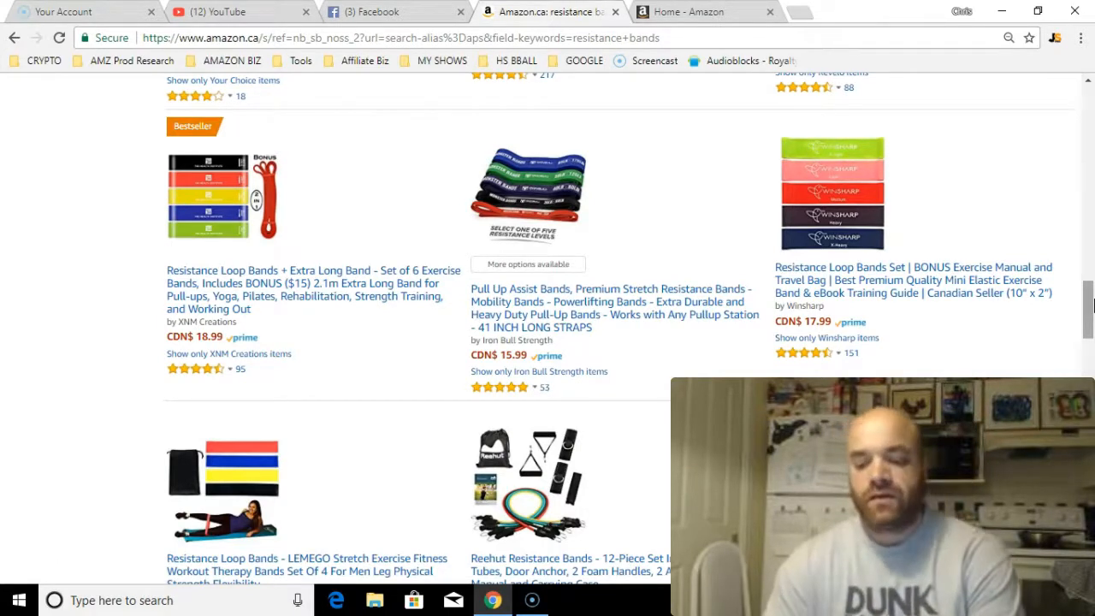
left_click(1092, 300)
left_click_drag(1091, 299, 1091, 313)
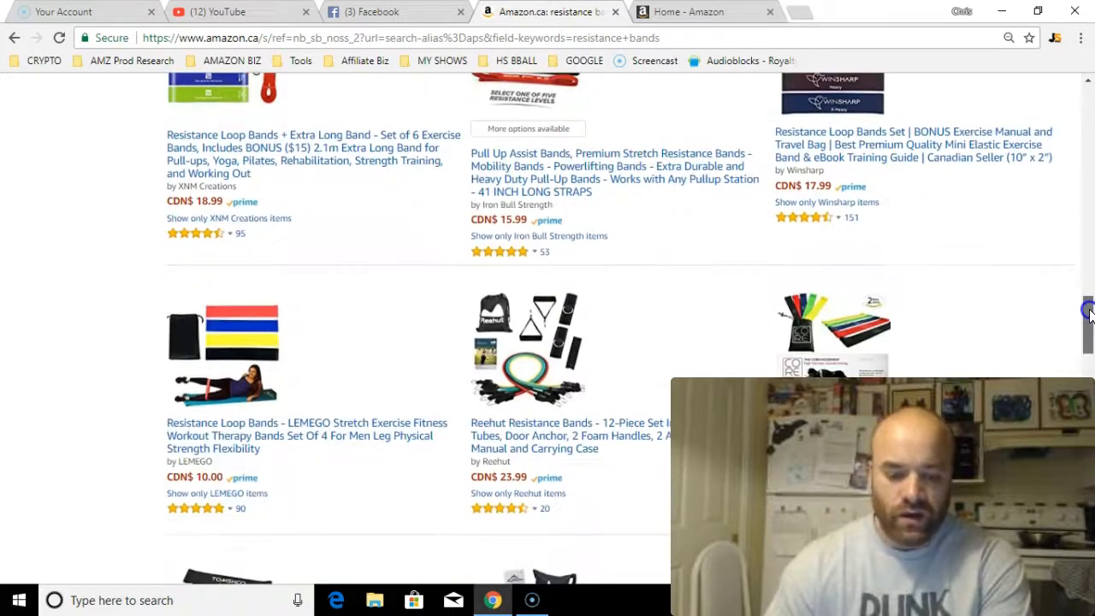
left_click(247, 343)
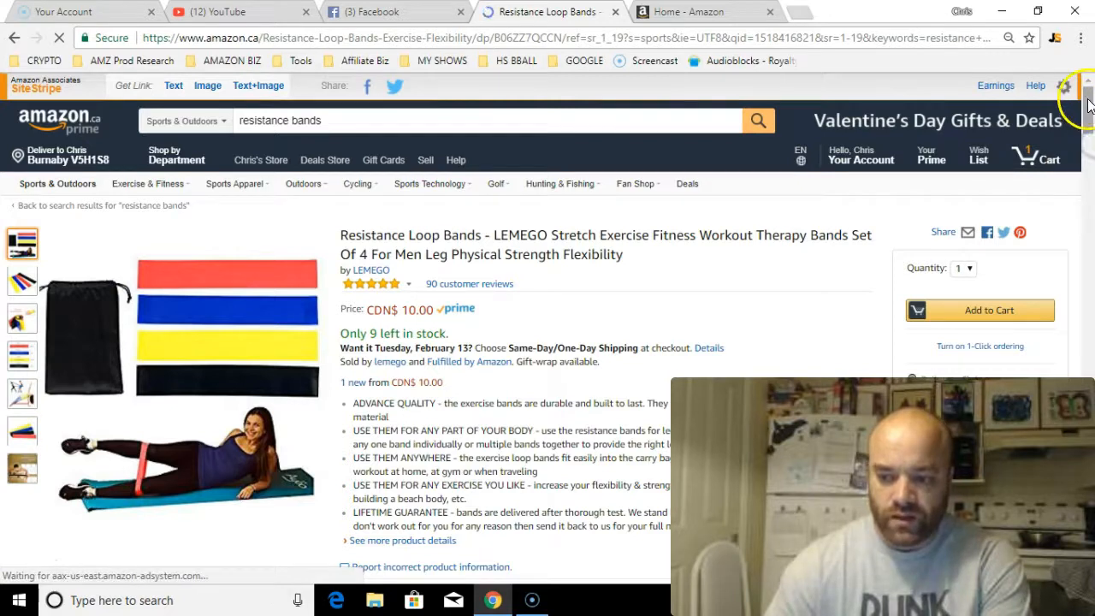
Step: Examine the LEMEGO product page's frequently bought together, customers also bought, and related sponsored product sections
left_click(1090, 167)
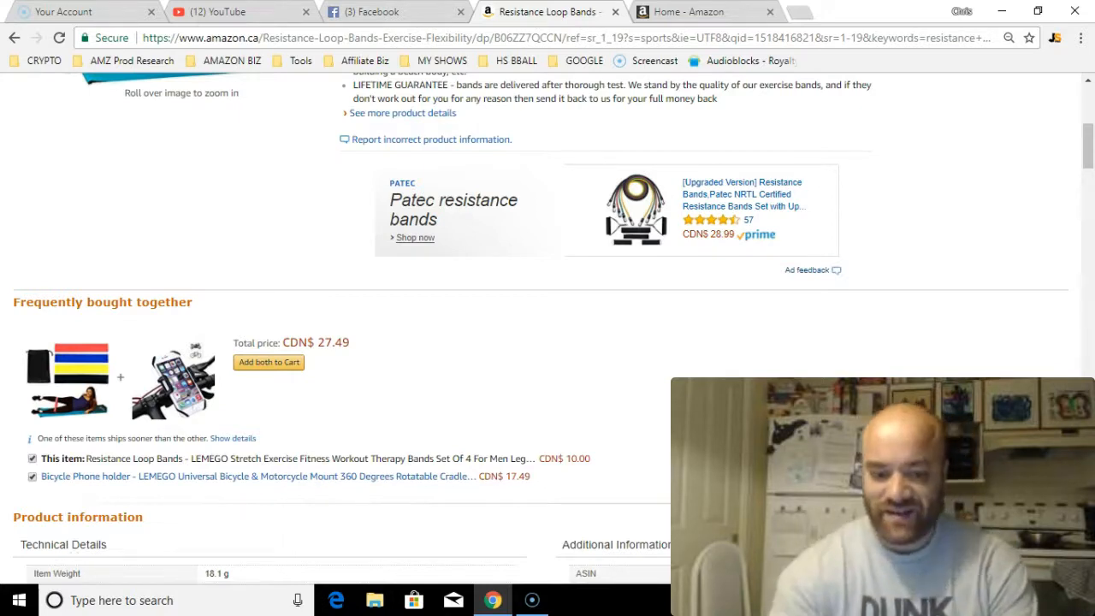
scroll(973, 370, "up", 1)
scroll(977, 365, "down", 1)
scroll(976, 365, "down", 3)
scroll(978, 308, "up", 5)
scroll(984, 312, "down", 6)
scroll(989, 318, "down", 2)
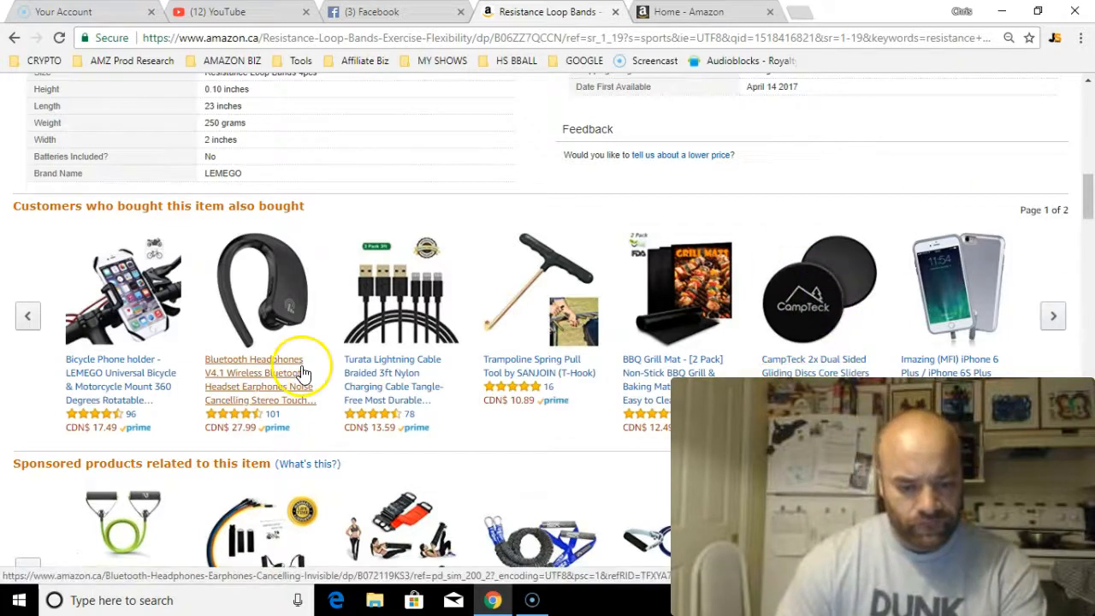
scroll(1001, 370, "down", 3)
scroll(1001, 370, "down", 2)
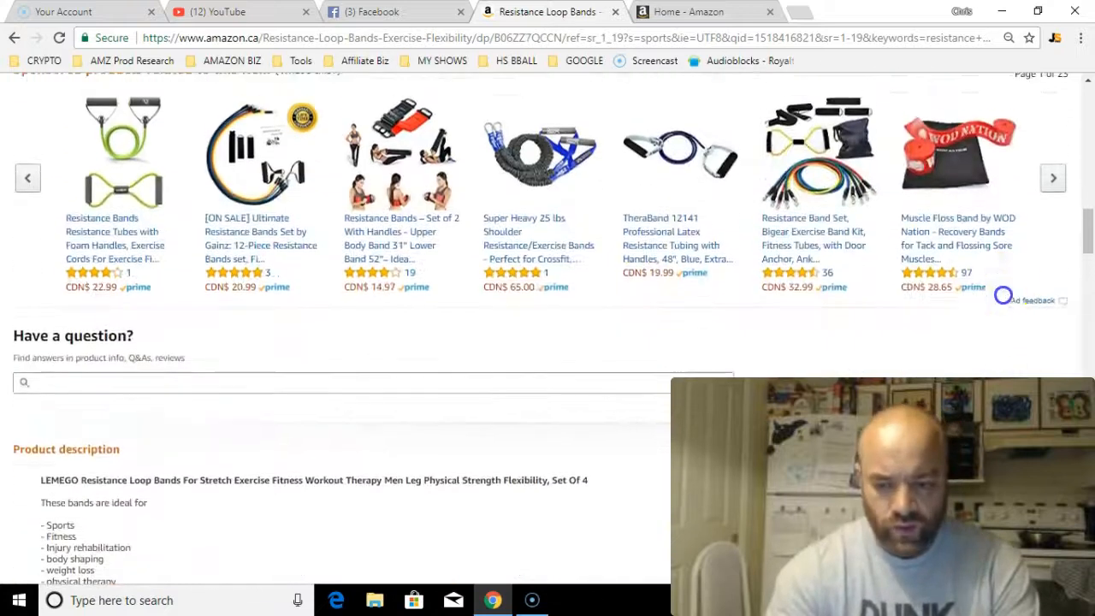
scroll(997, 355, "up", 1)
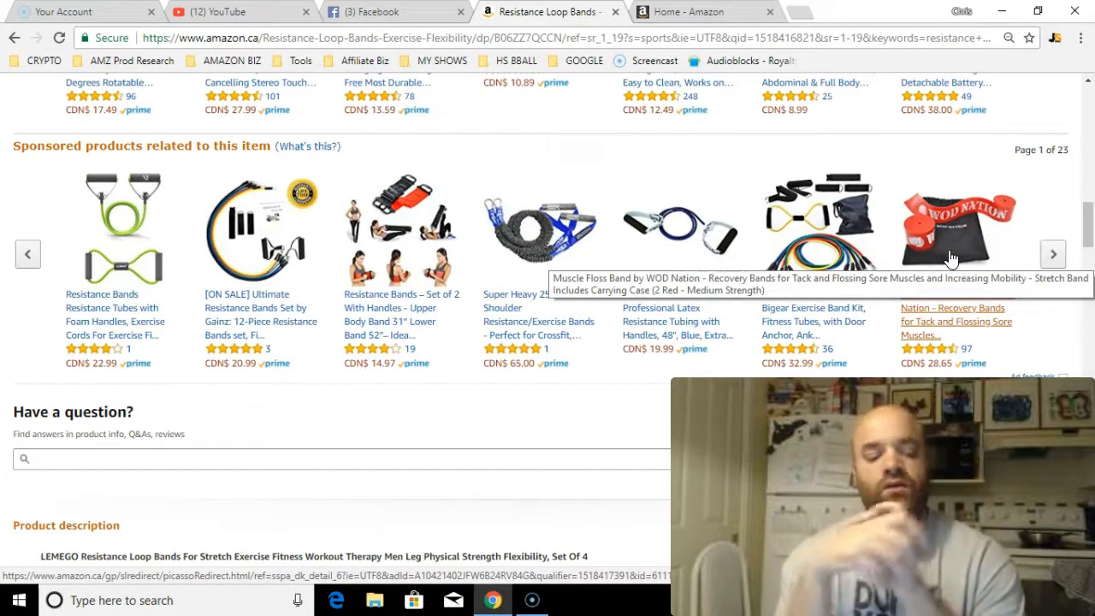
left_click(989, 255)
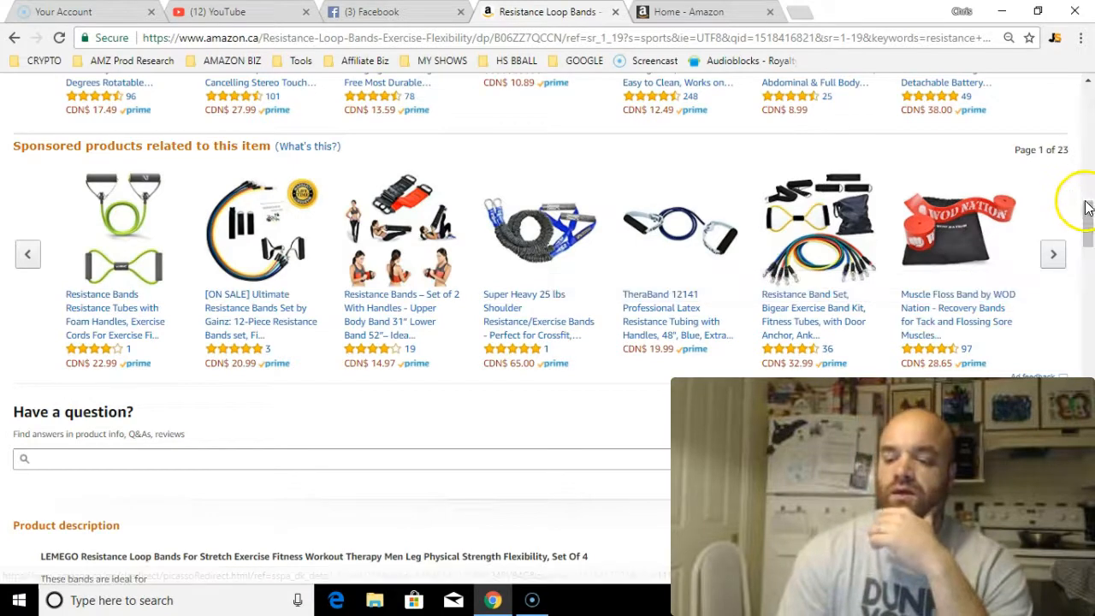
Step: Return to the top of the LEMEGO product page, then switch to Amazon Seller Central and open the Add a Product page
left_click_drag(1087, 216, 1088, 84)
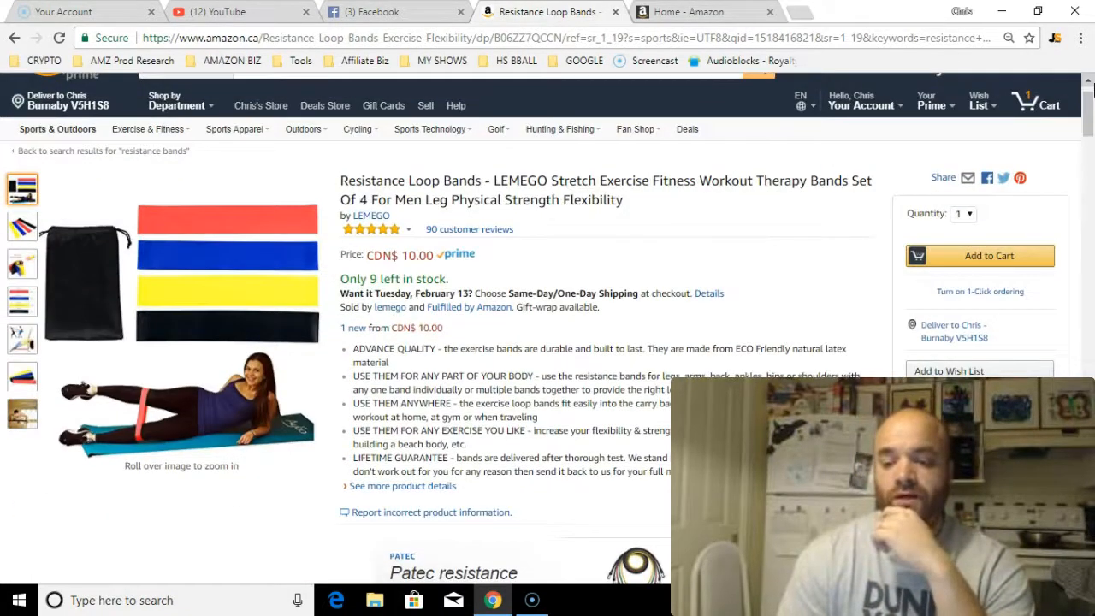
left_click_drag(1088, 85, 1088, 80)
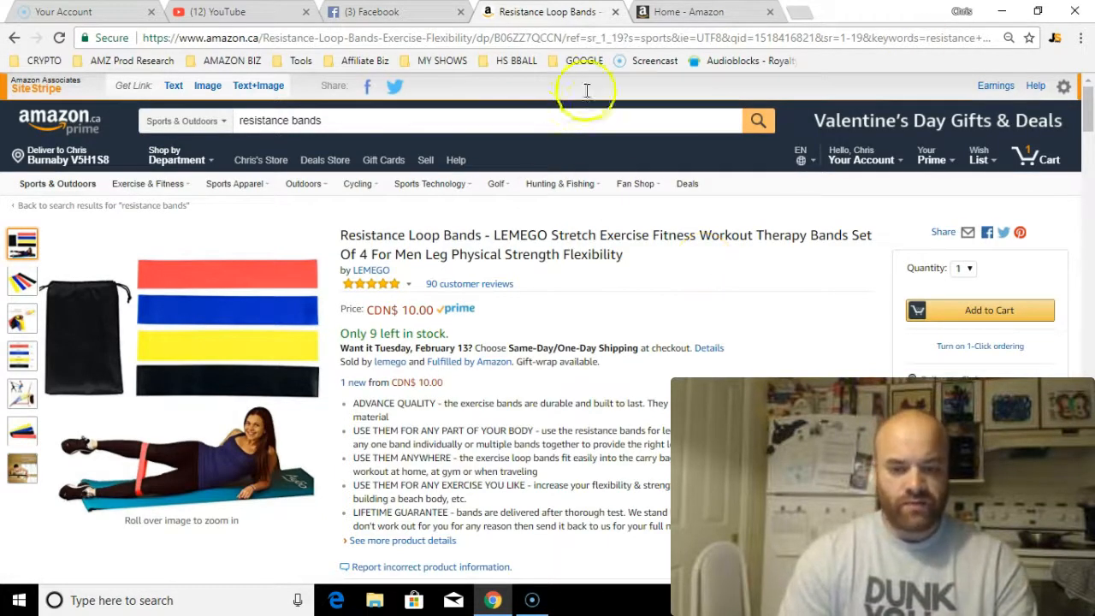
left_click(724, 12)
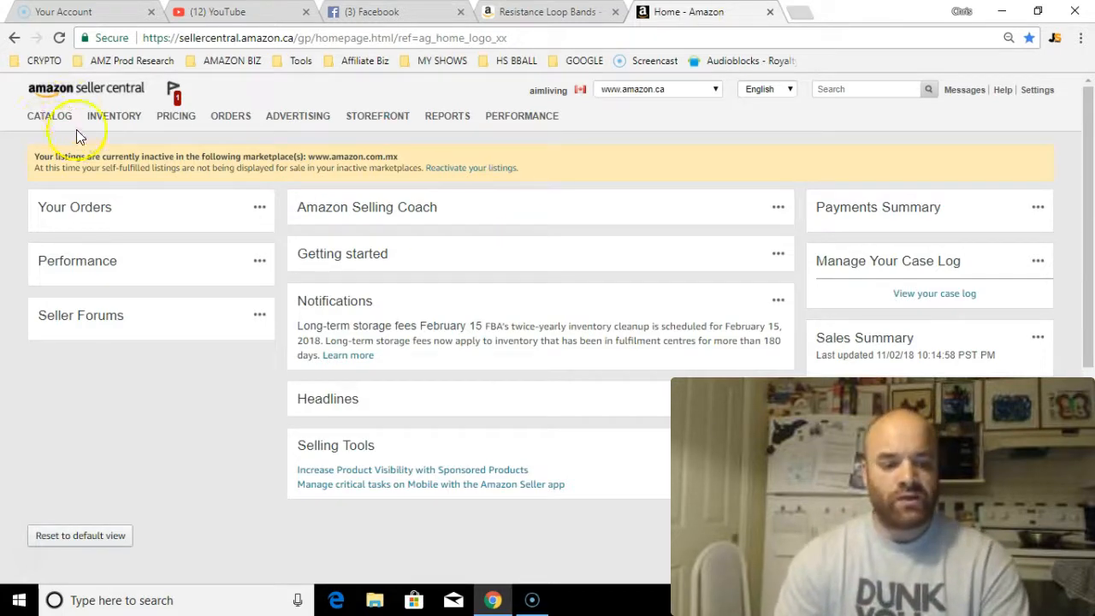
mouse_move(56, 119)
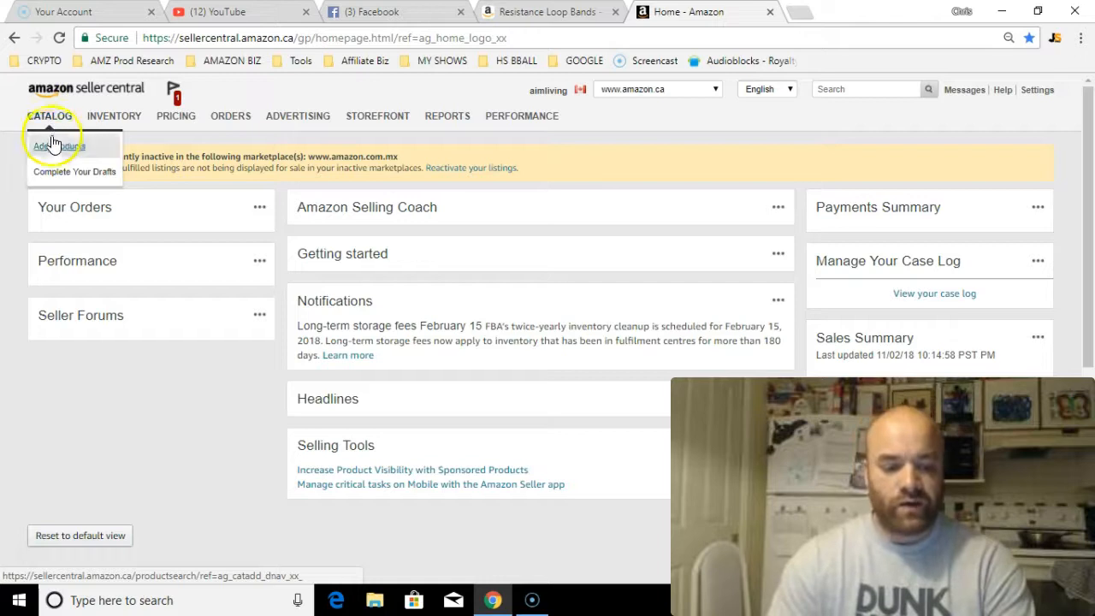
left_click(53, 147)
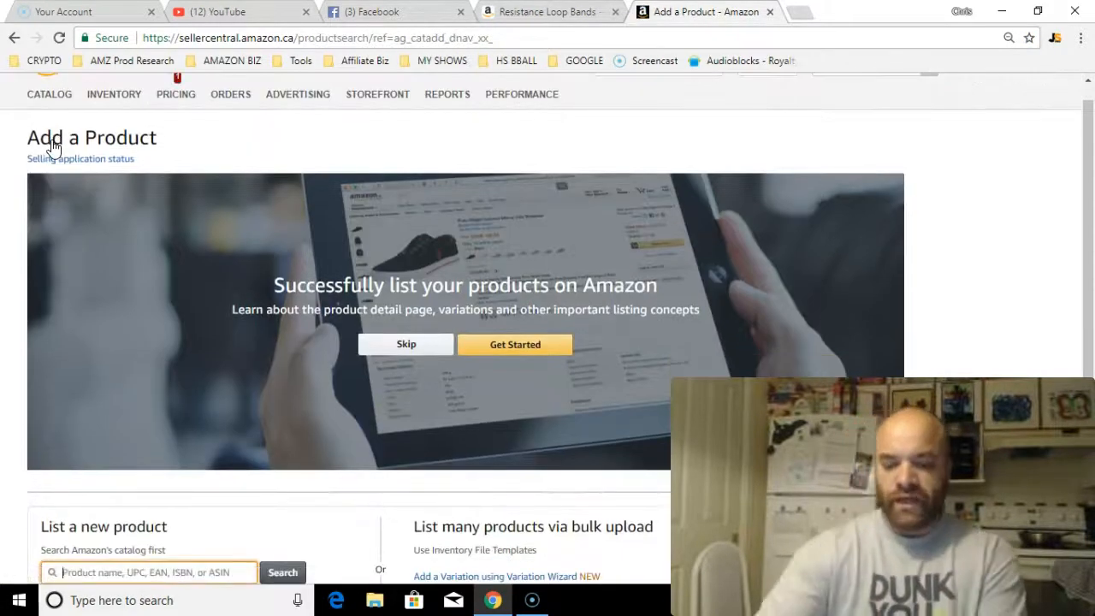
Step: Start a new product listing for an item that is not in Amazon's catalogue
scroll(1004, 237, "down", 3)
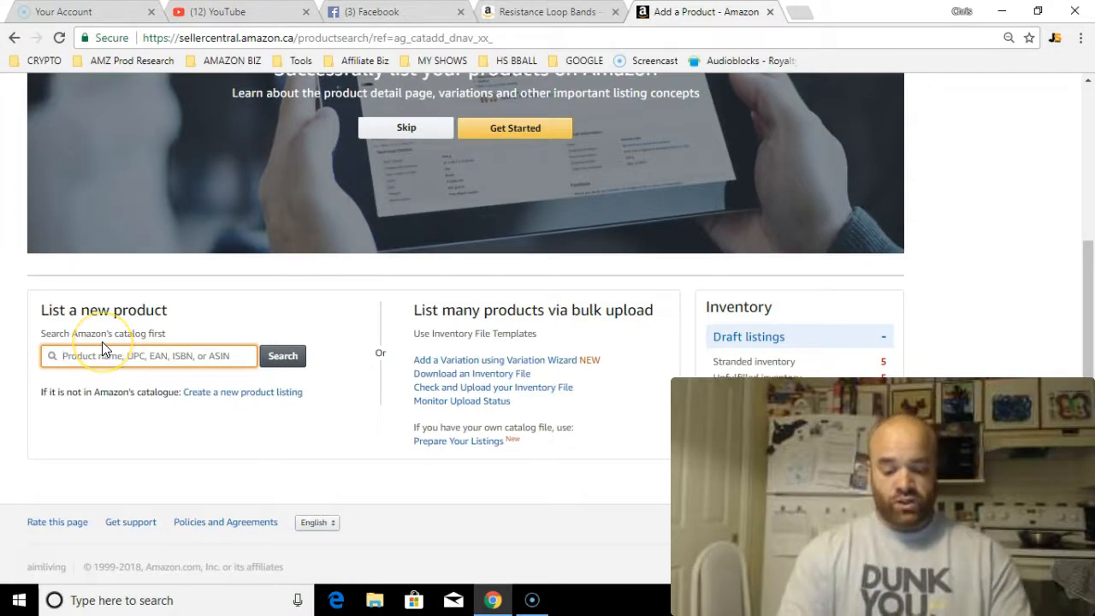
left_click(124, 357)
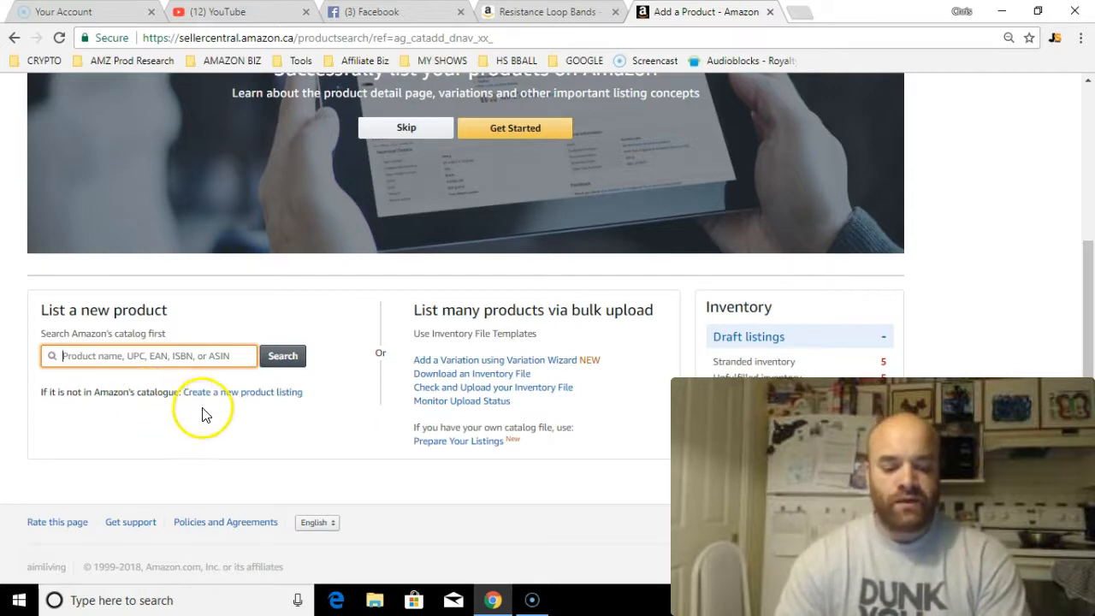
left_click(282, 394)
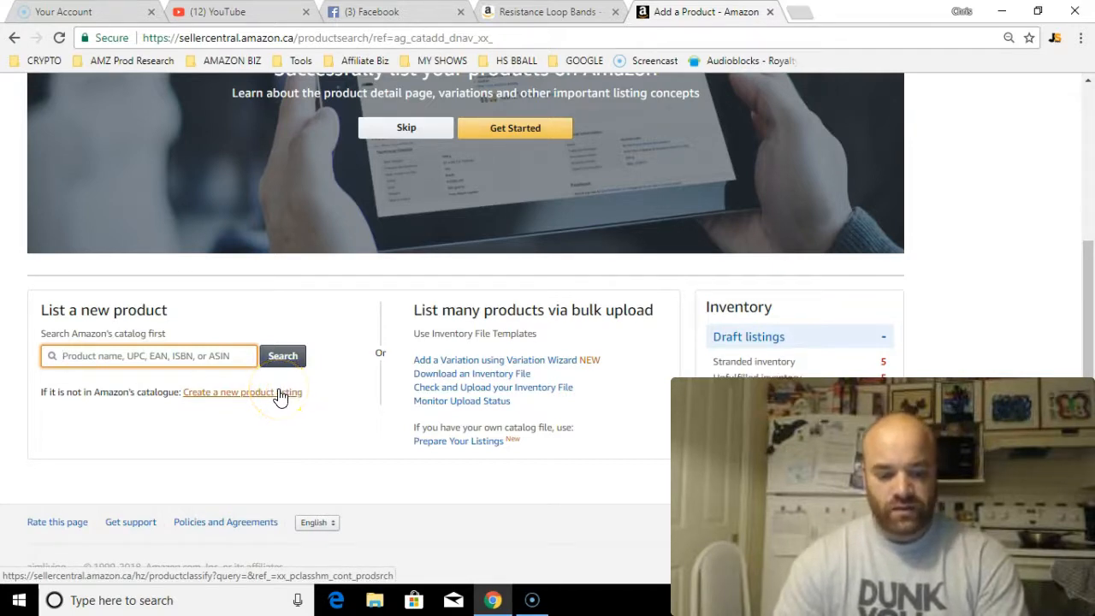
left_click(270, 394)
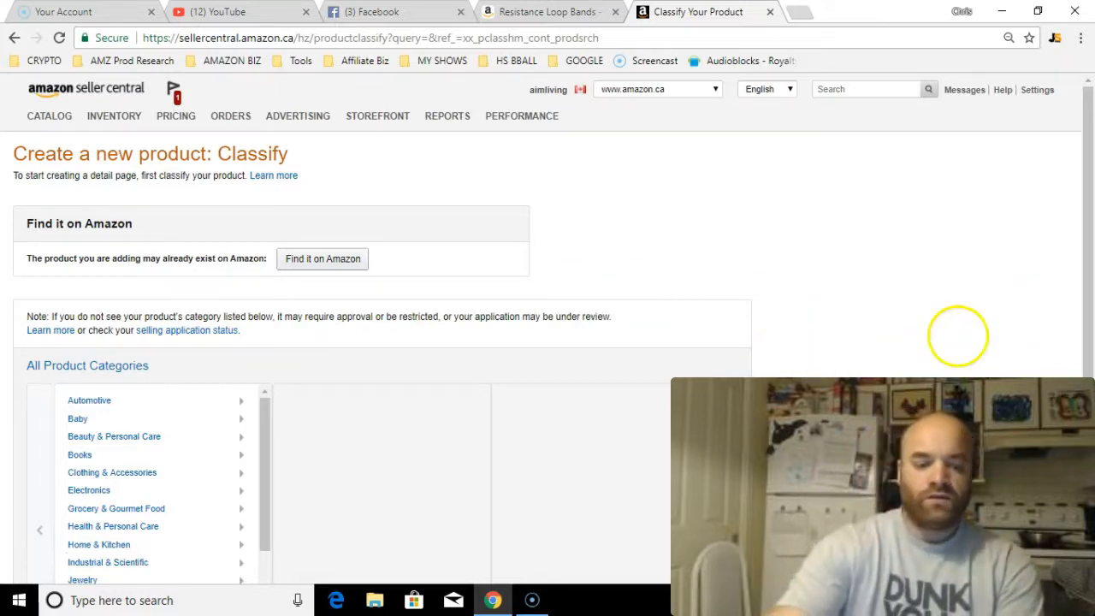
Step: Choose Sports & Outdoors as the main product category for the new listing
scroll(959, 335, "down", 1)
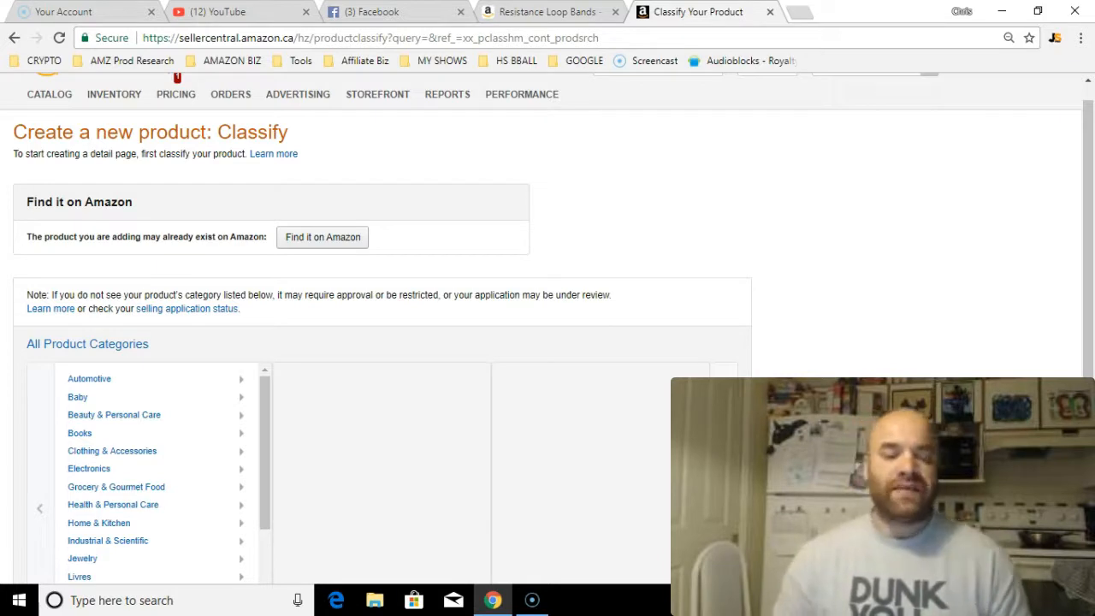
scroll(1019, 239, "down", 3)
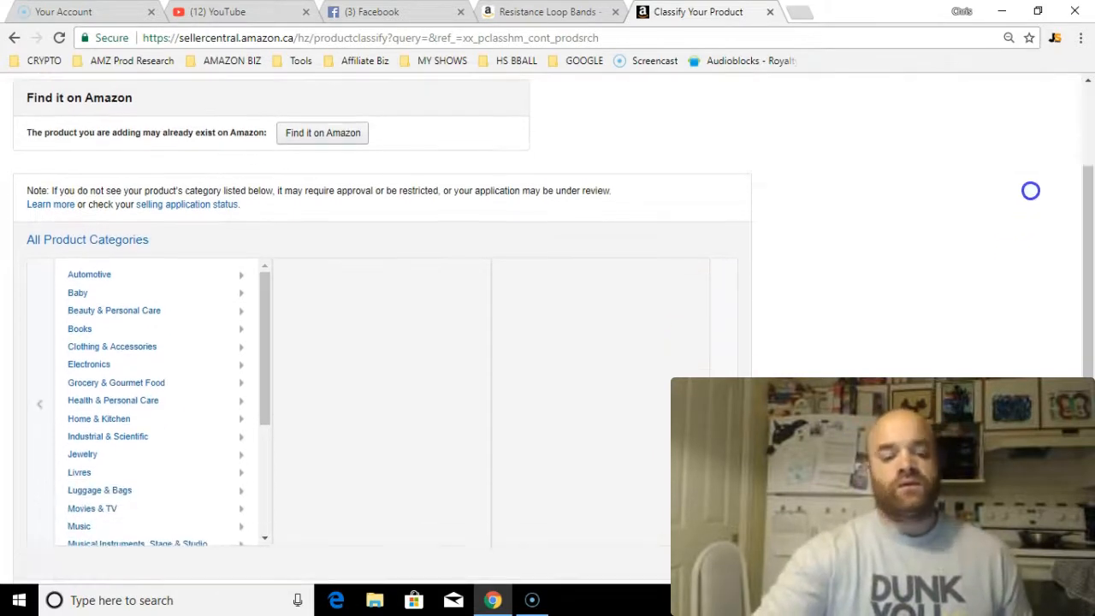
scroll(1027, 188, "down", 1)
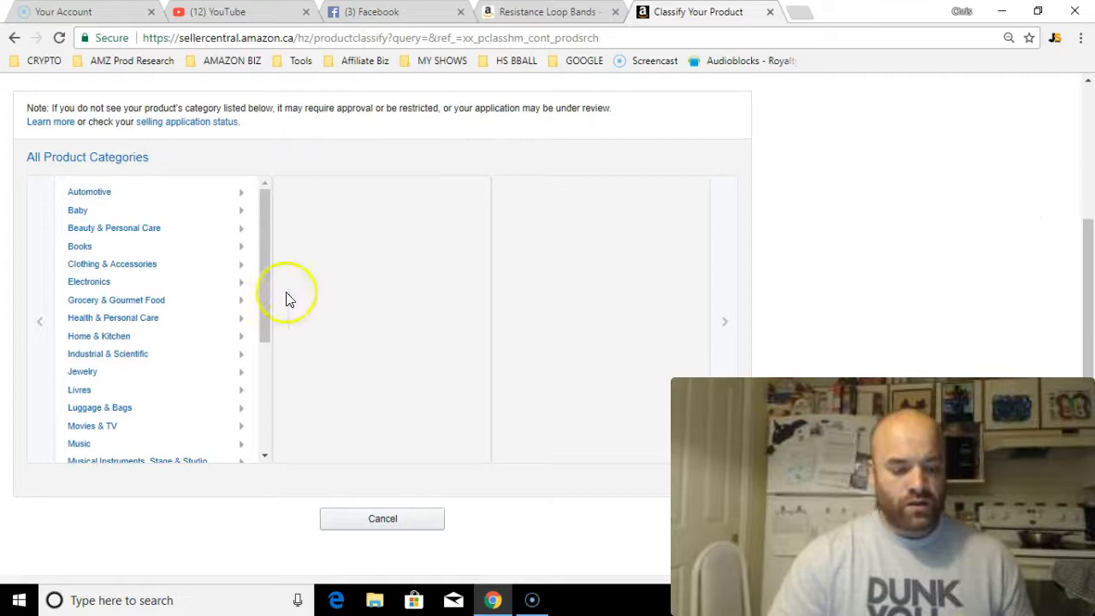
left_click_drag(262, 304, 266, 406)
left_click(98, 378)
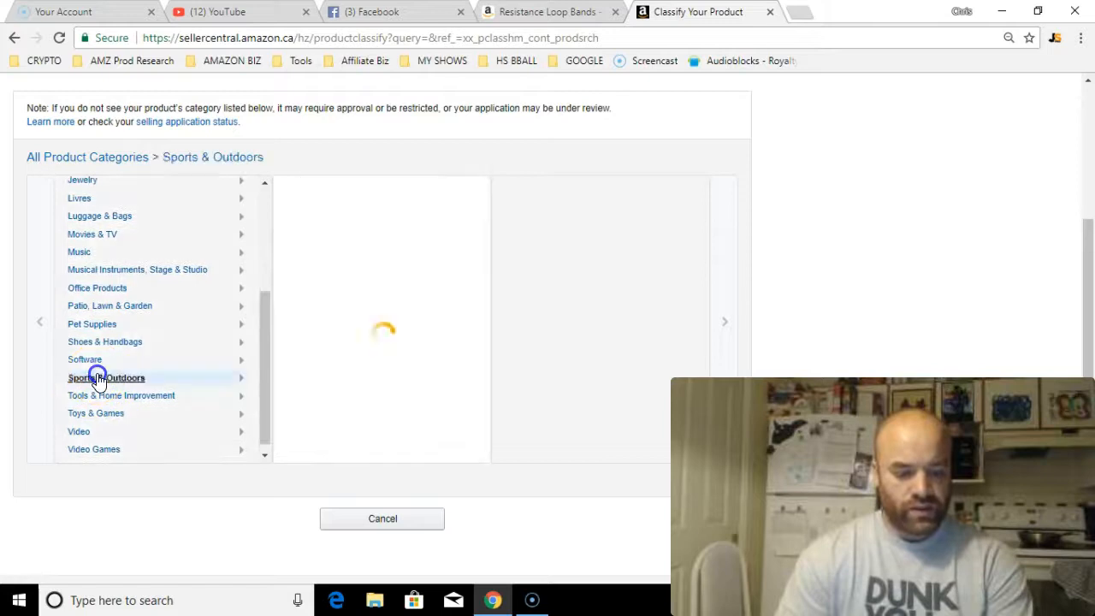
left_click(101, 378)
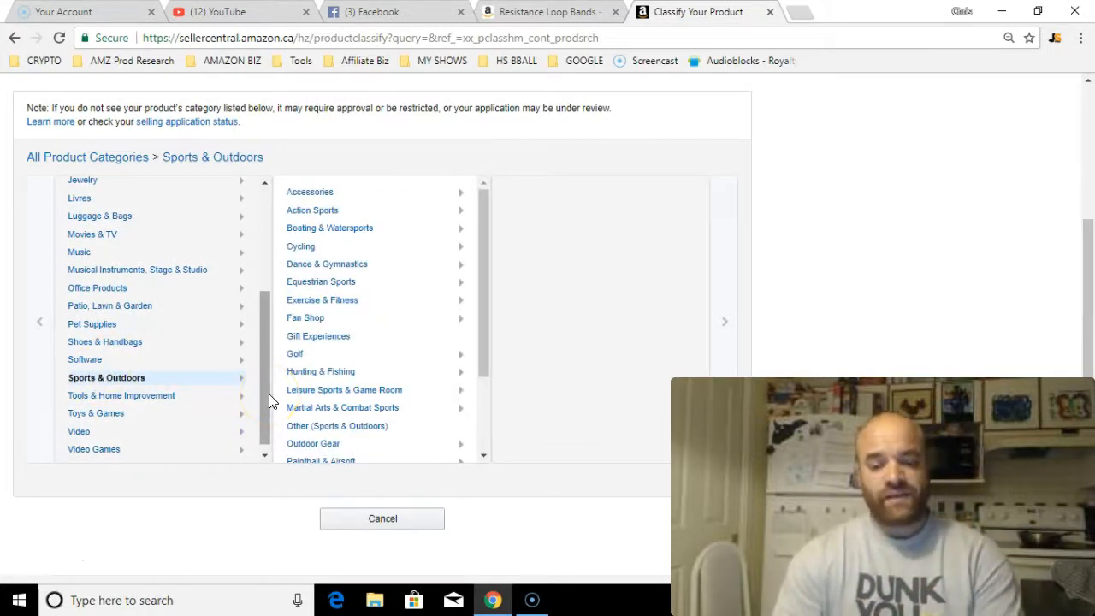
Step: Check the LEMEGO page's product information for the category path in its Best Sellers Rank
left_click(568, 14)
left_click(1087, 104)
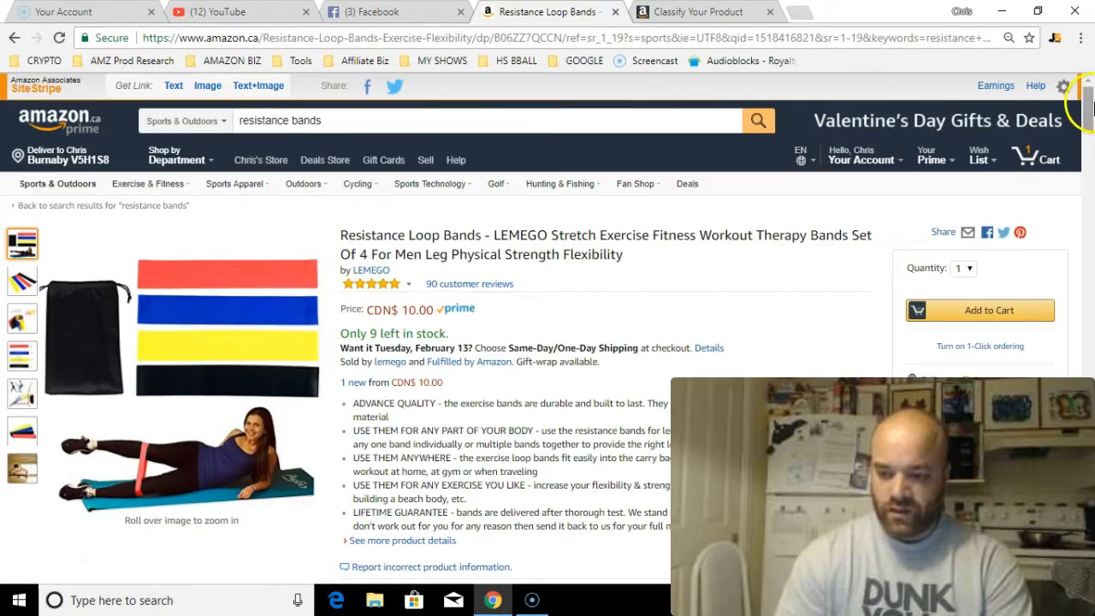
left_click_drag(1088, 105, 1090, 171)
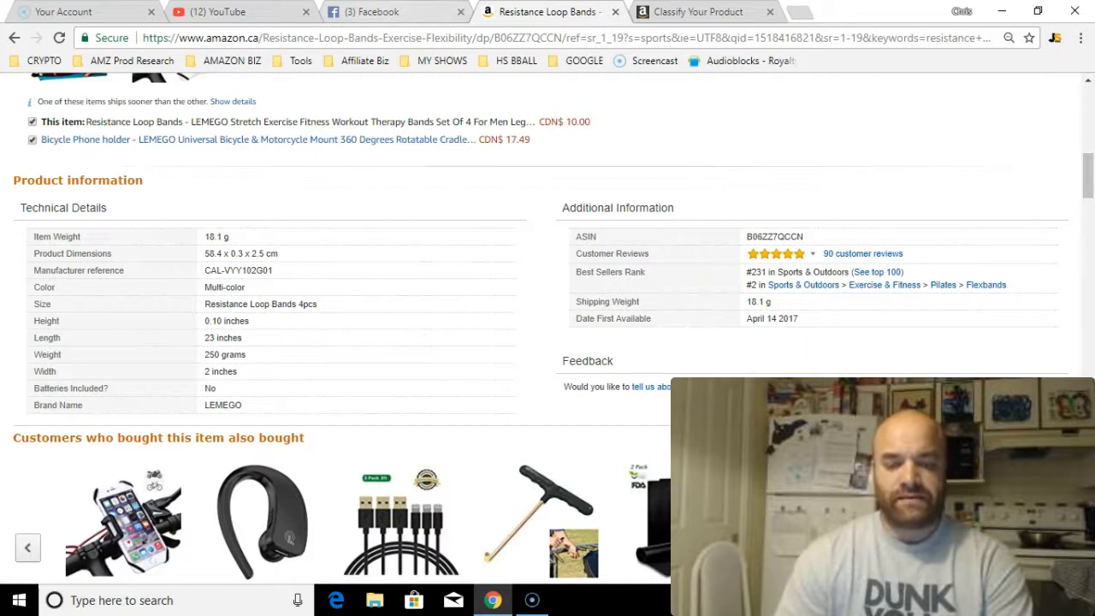
Step: Classify the new Seller Central listing under Exercise & Fitness > Pilates > Flexbands and confirm that category
left_click(699, 12)
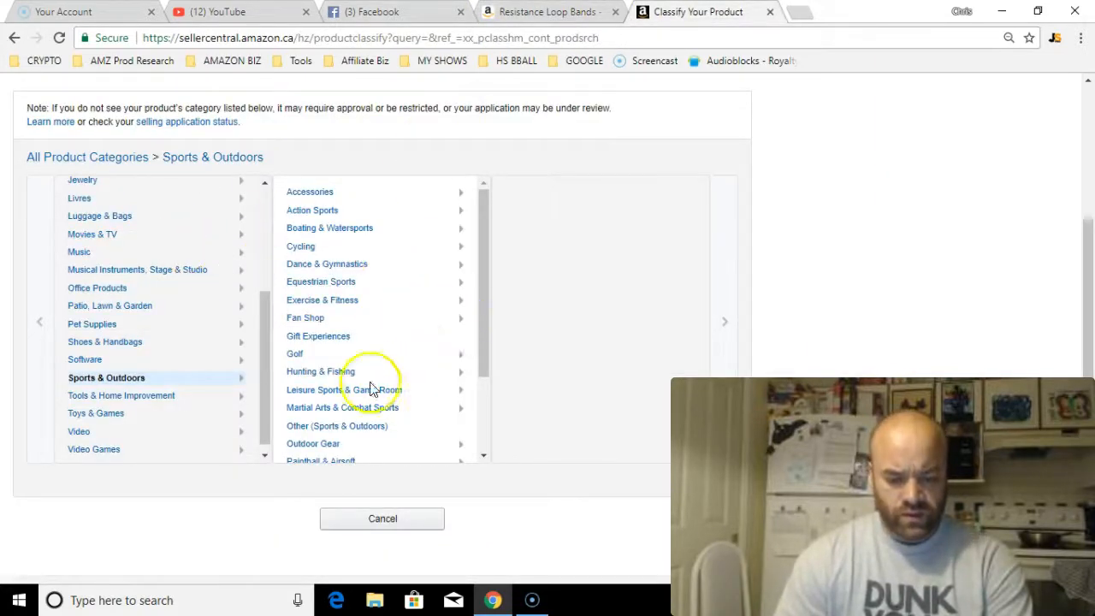
mouse_move(489, 291)
left_mouse_down()
mouse_move(489, 303)
mouse_move(494, 272)
left_mouse_up()
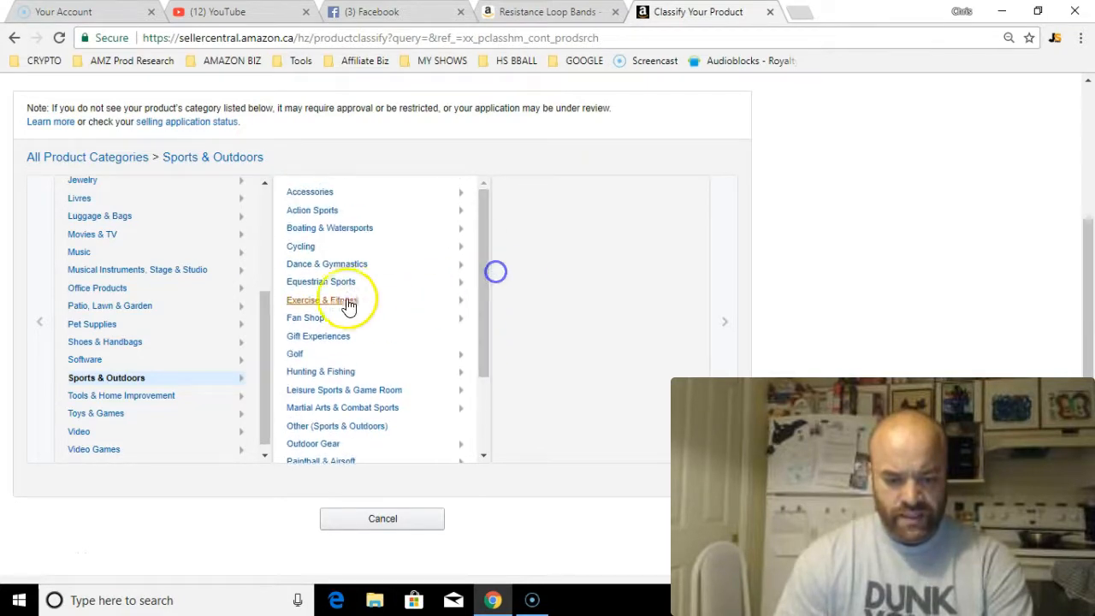
left_click(322, 301)
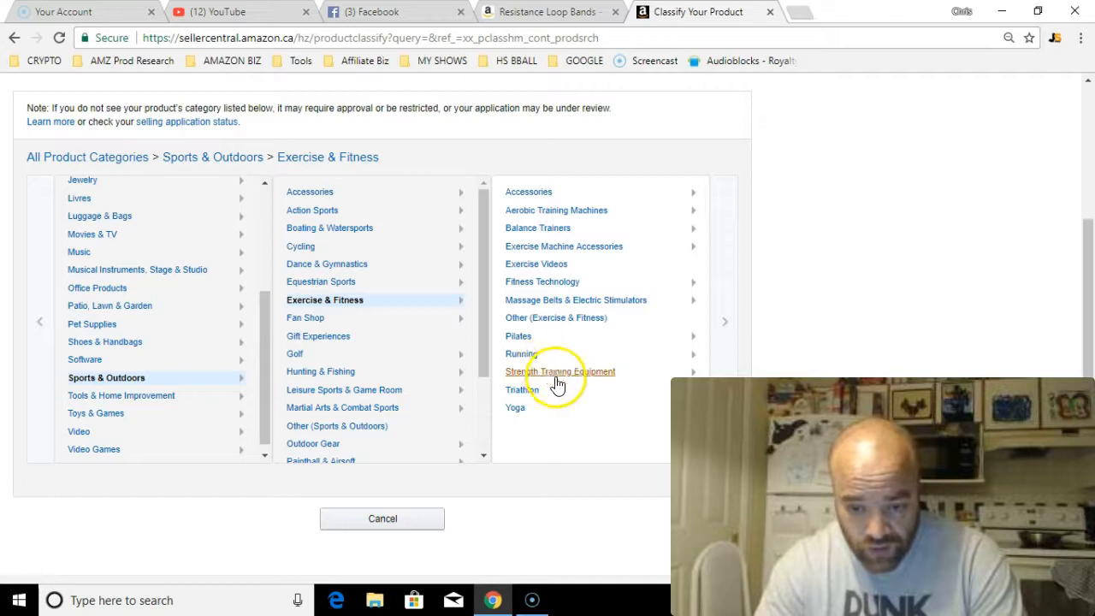
left_click(520, 336)
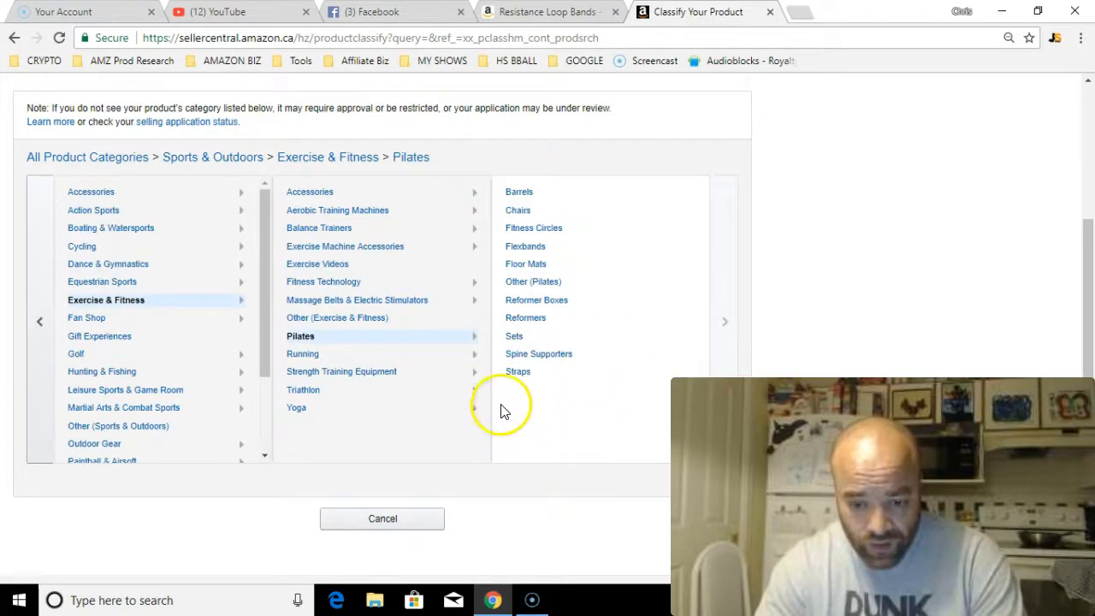
left_click(525, 247)
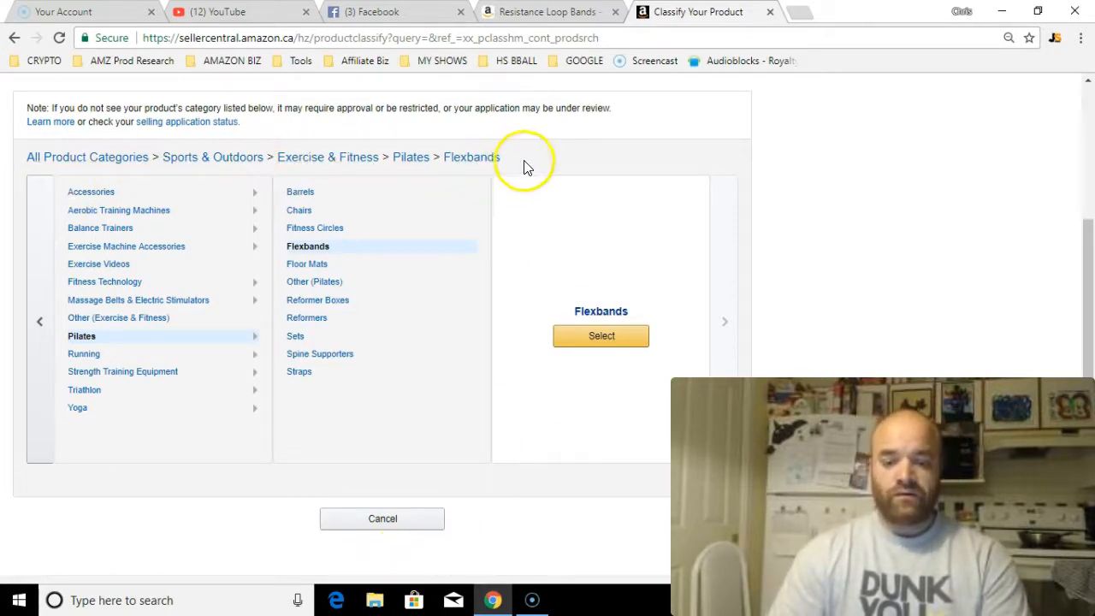
left_click(620, 344)
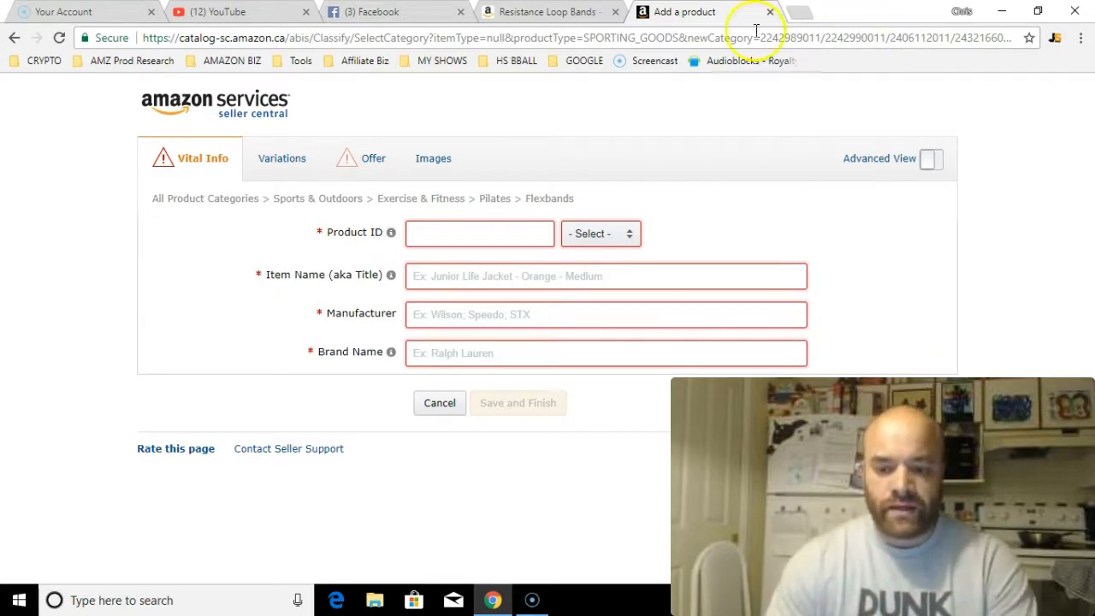
left_click(795, 14)
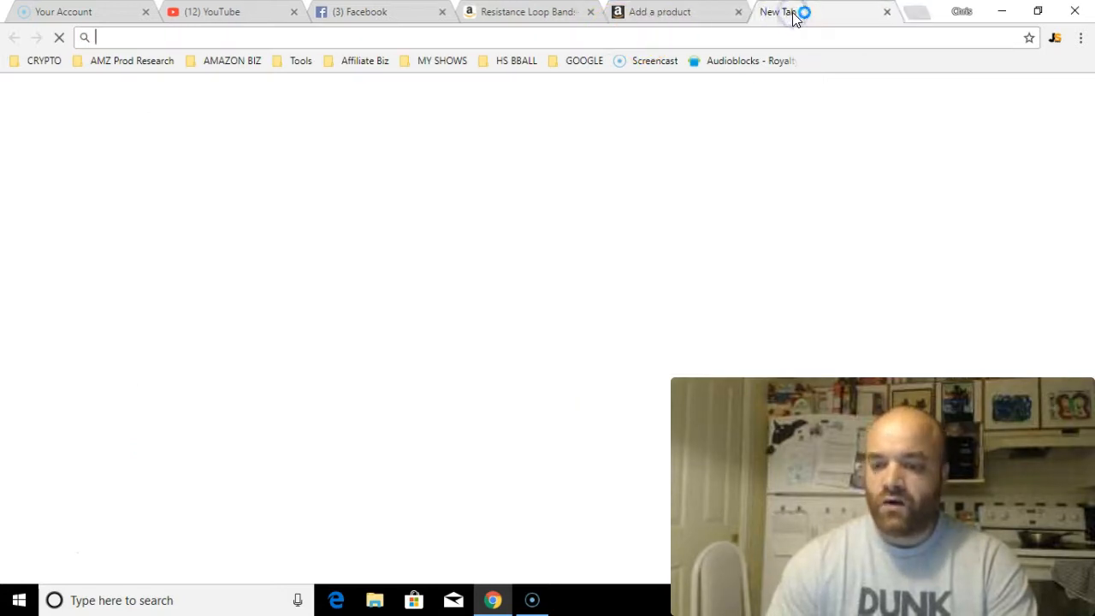
left_click(265, 60)
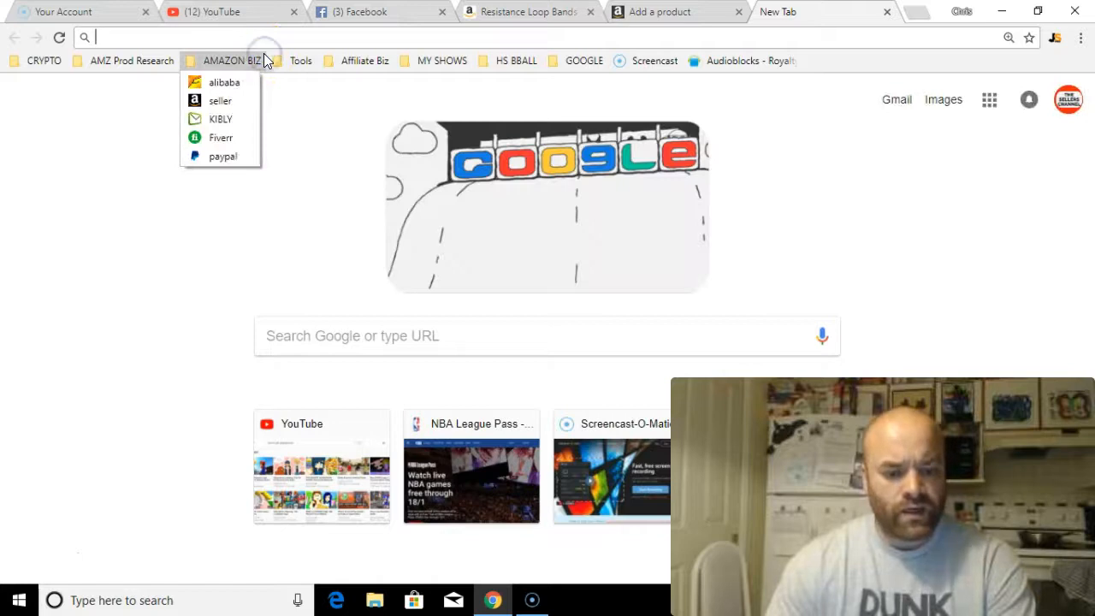
mouse_move(302, 61)
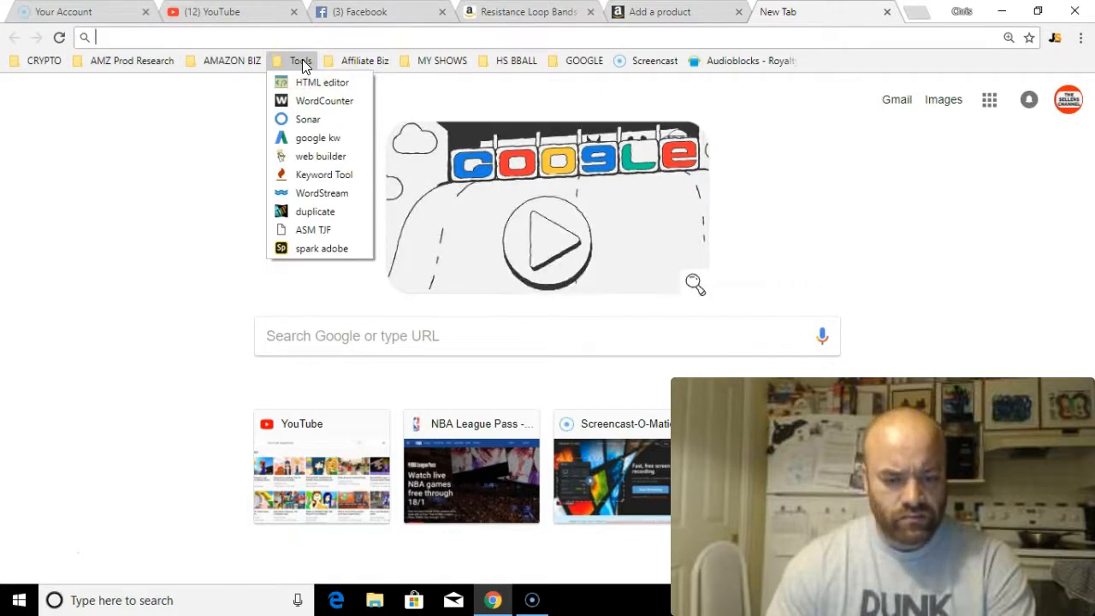
mouse_move(401, 63)
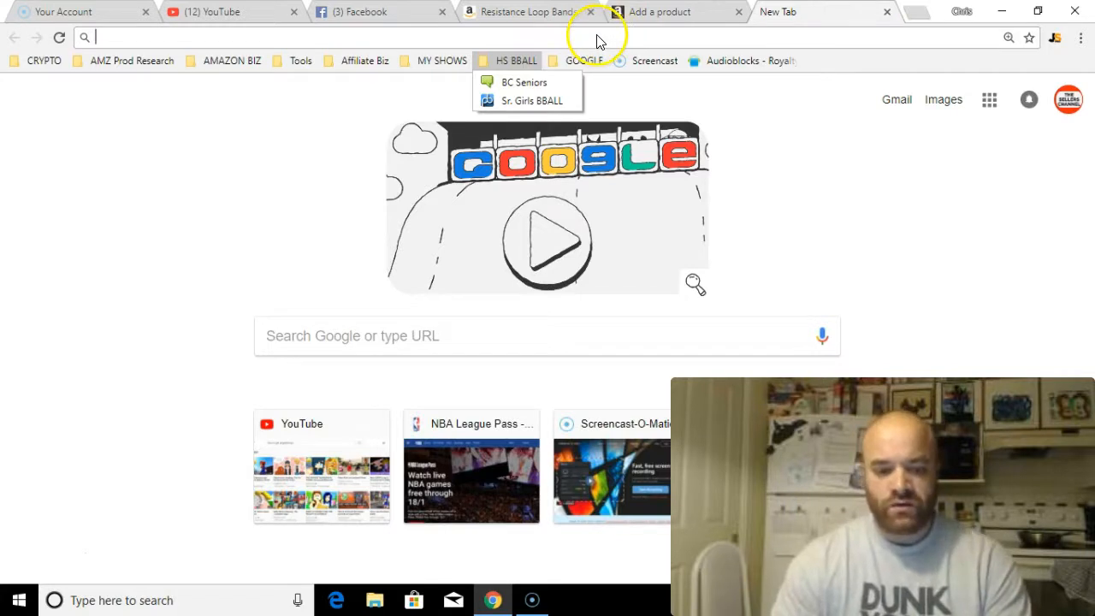
Step: Switch to YouTube and sign out of the current account
left_click(208, 11)
left_click(208, 10)
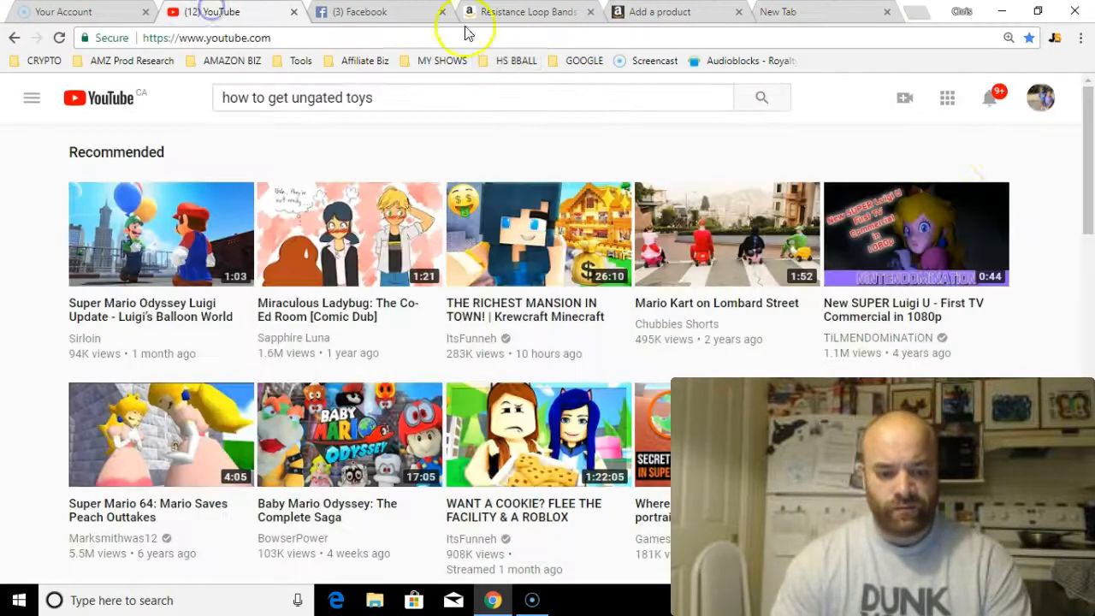
left_click(1042, 98)
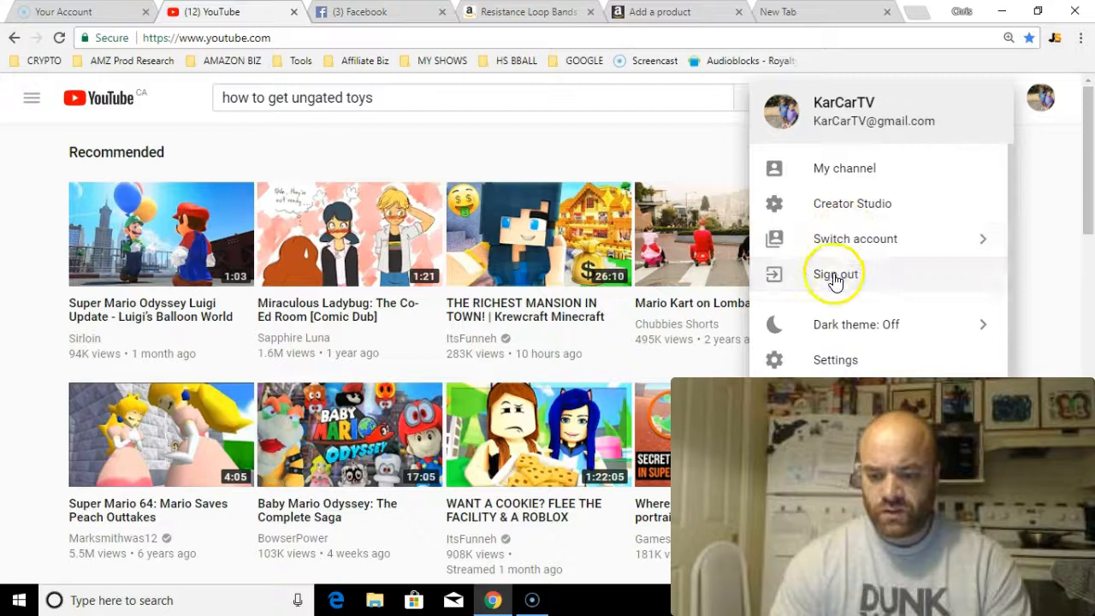
left_click(837, 275)
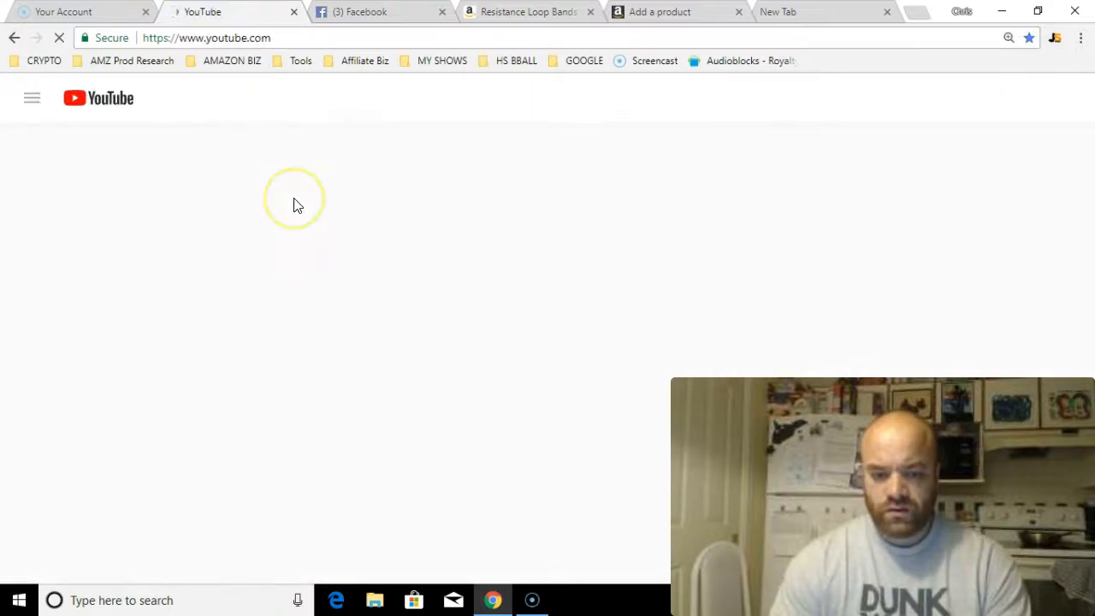
Step: Sign in to YouTube with the Sellers Channel account by entering its password, and check its account menu
left_click(1031, 97)
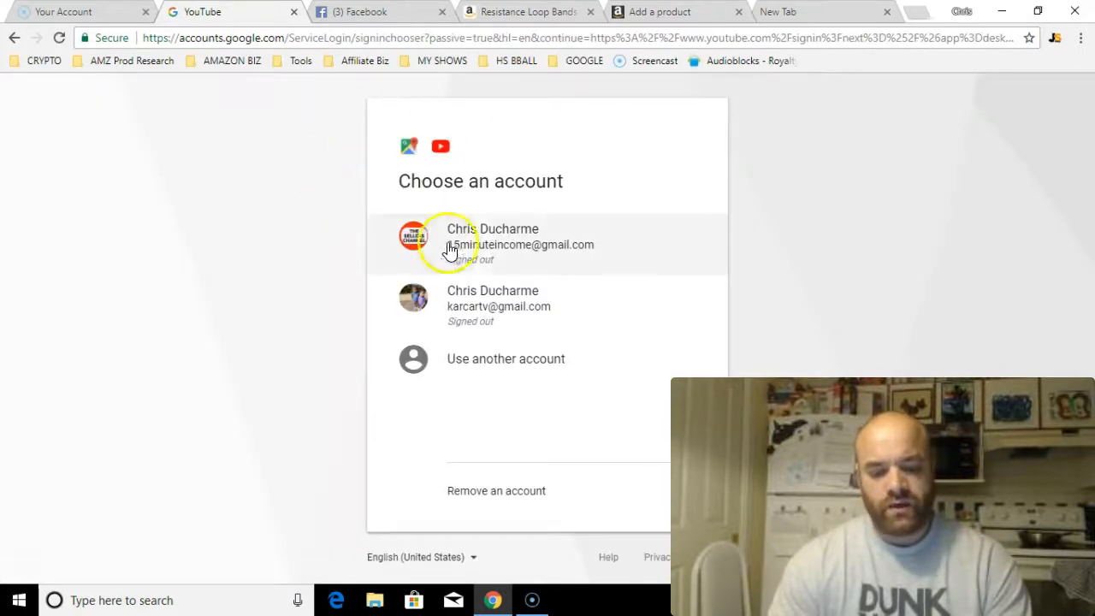
left_click(474, 245)
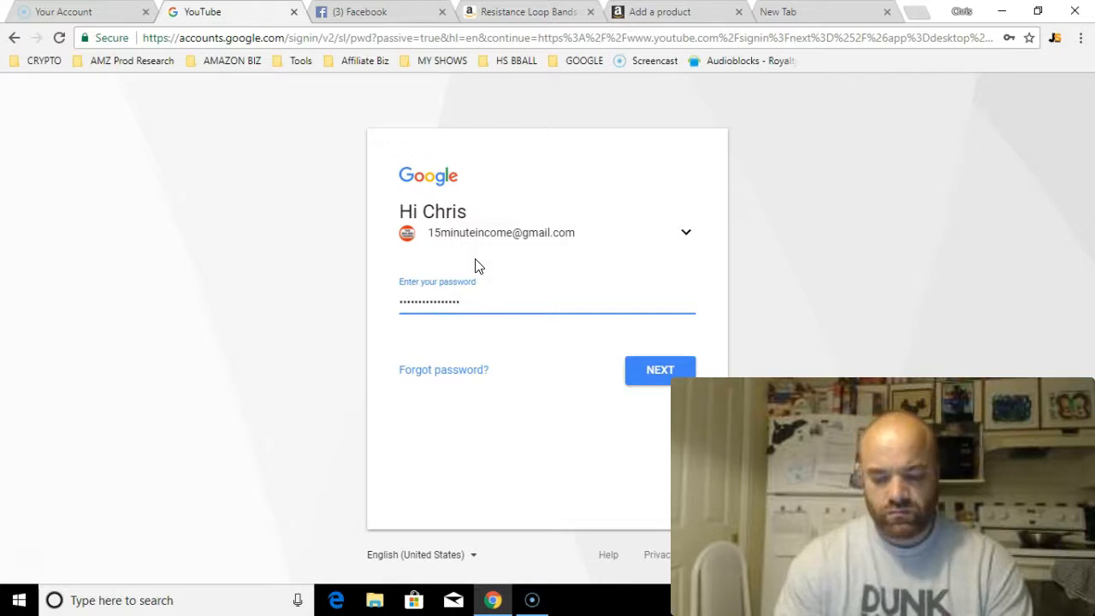
key("Return")
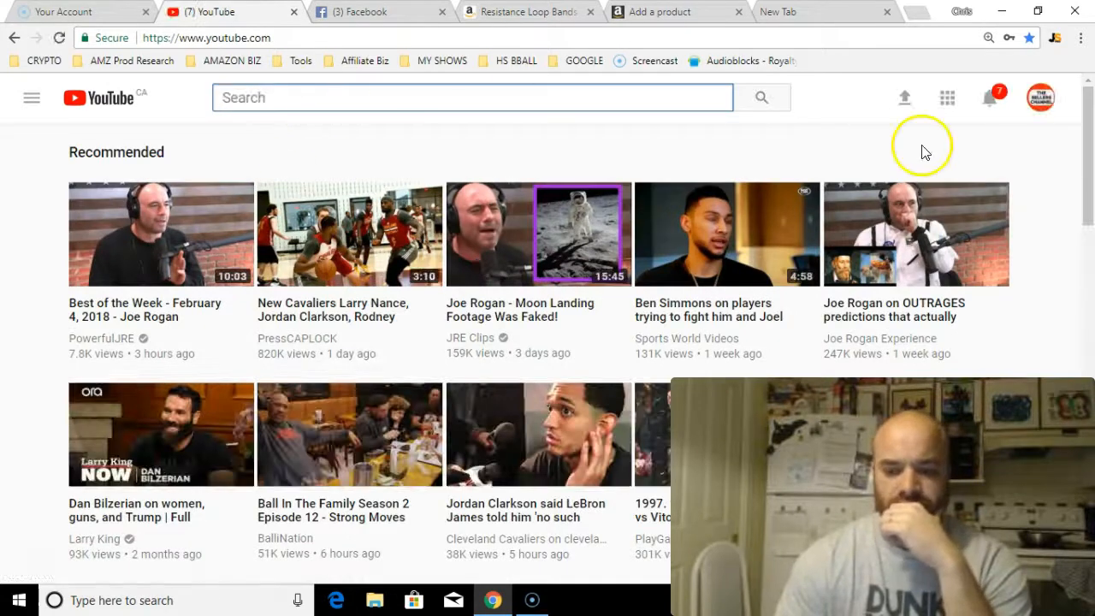
left_click(1041, 97)
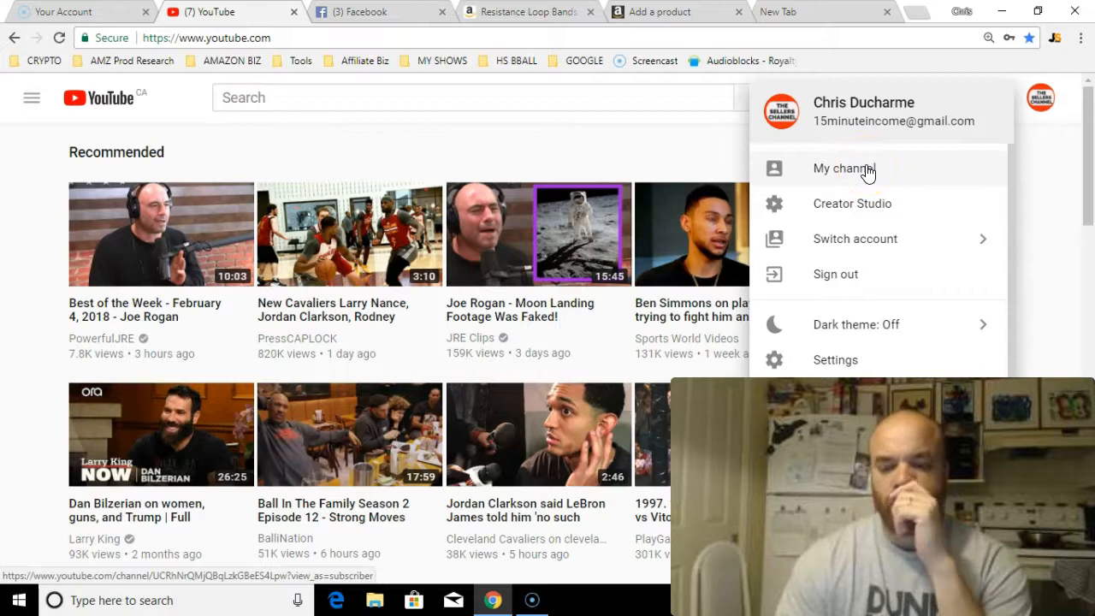
Step: Open the Google Sheets home page in a new tab and look through the recent spreadsheets
left_click(920, 15)
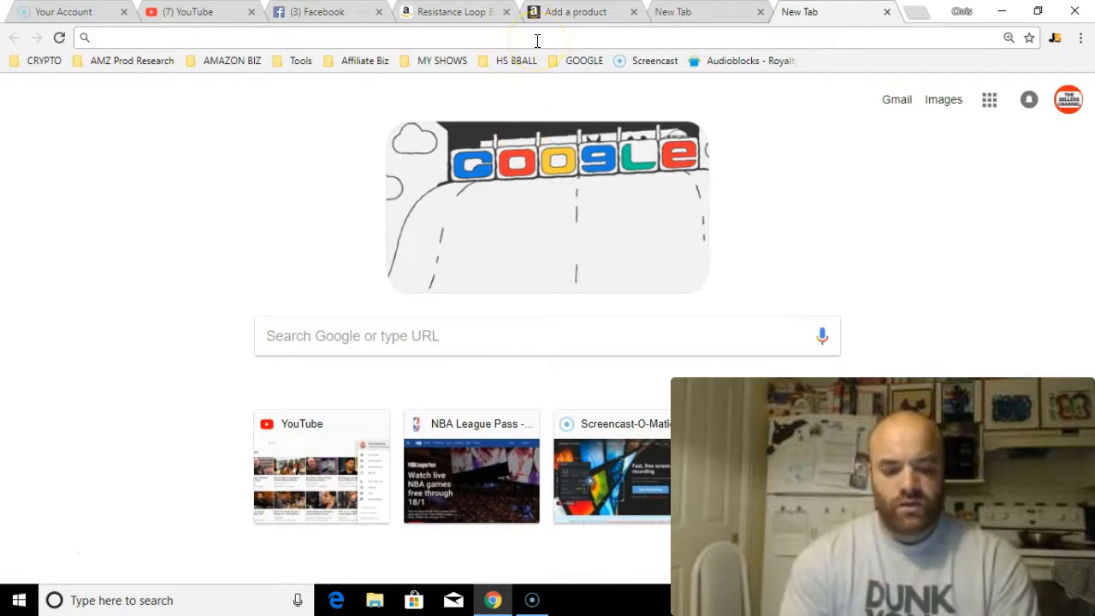
left_click(570, 61)
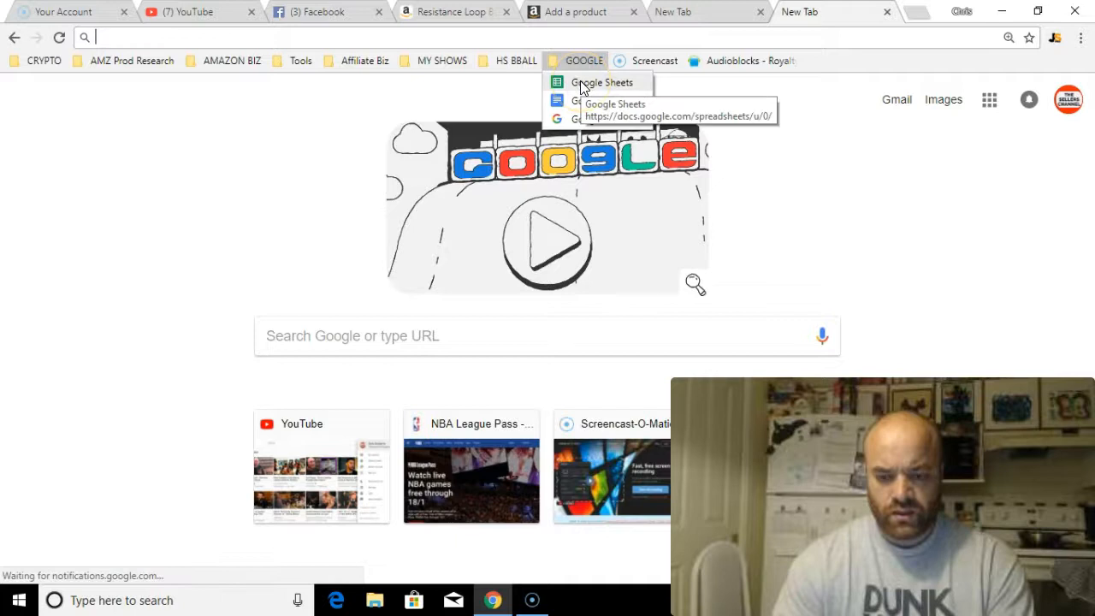
left_click(591, 83)
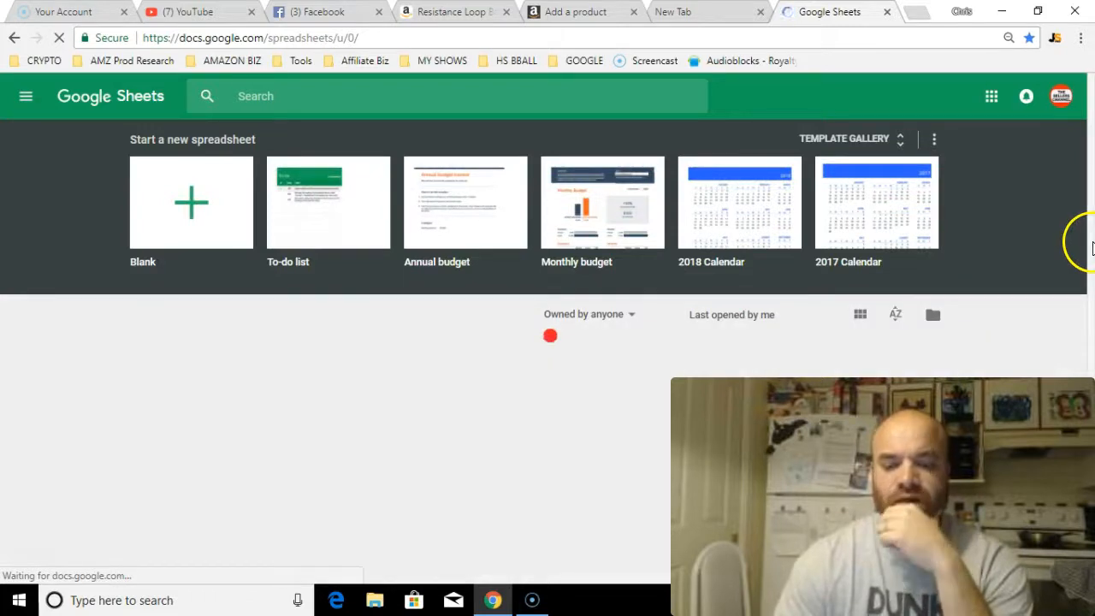
mouse_move(1092, 213)
left_mouse_down()
mouse_move(1092, 454)
mouse_move(1092, 200)
left_mouse_up()
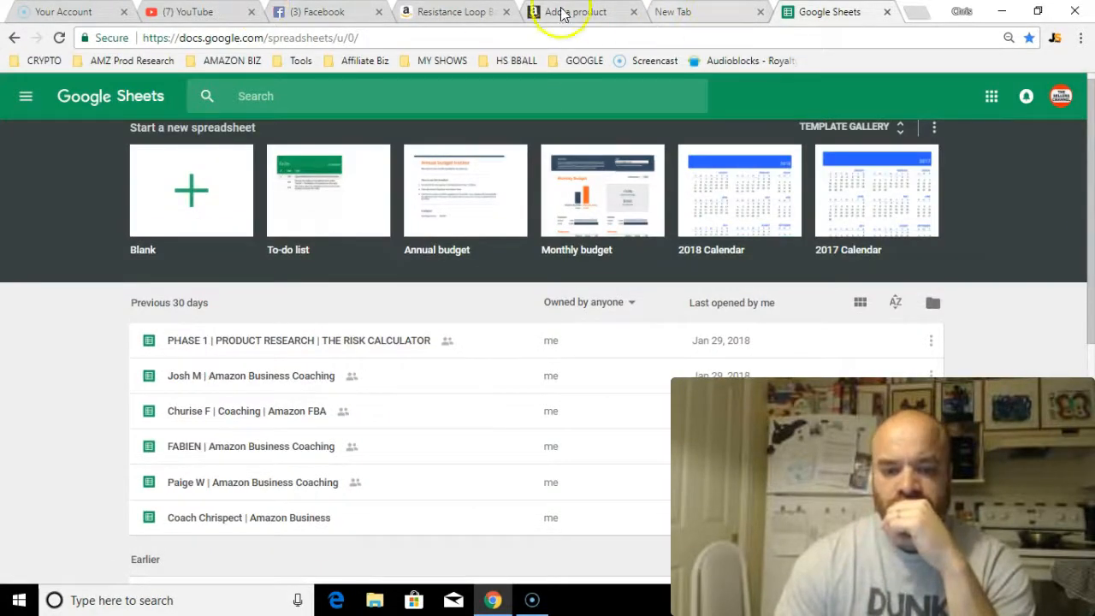
Step: Switch to Google Docs and open the document "10 STEPS TO BUILDING A PRIVATE LABEL BUSINESS + BASIC BUDGET"
left_click(584, 60)
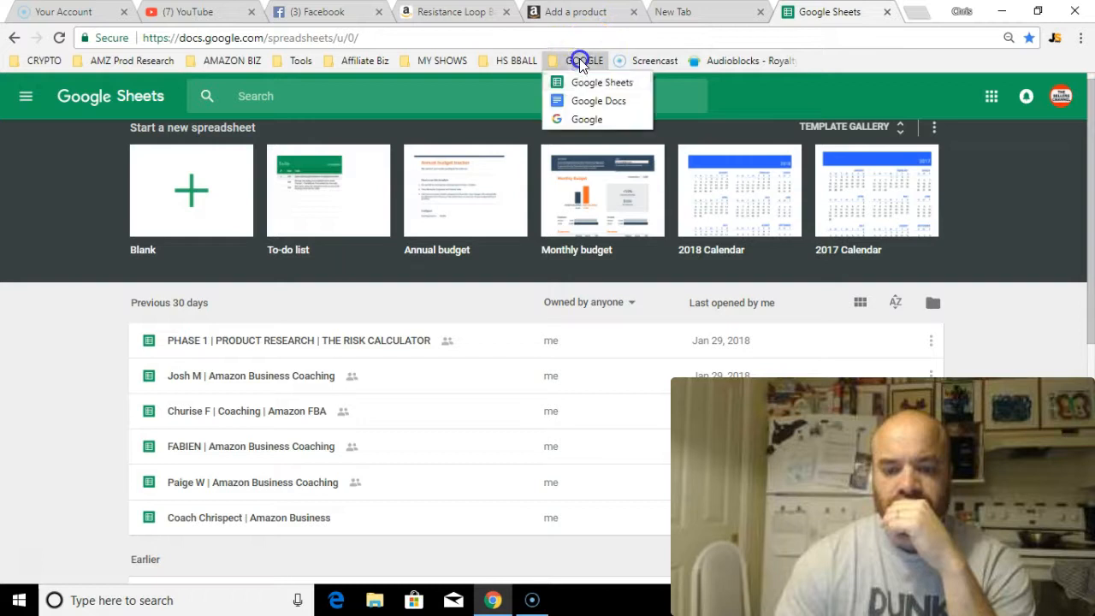
left_click(582, 101)
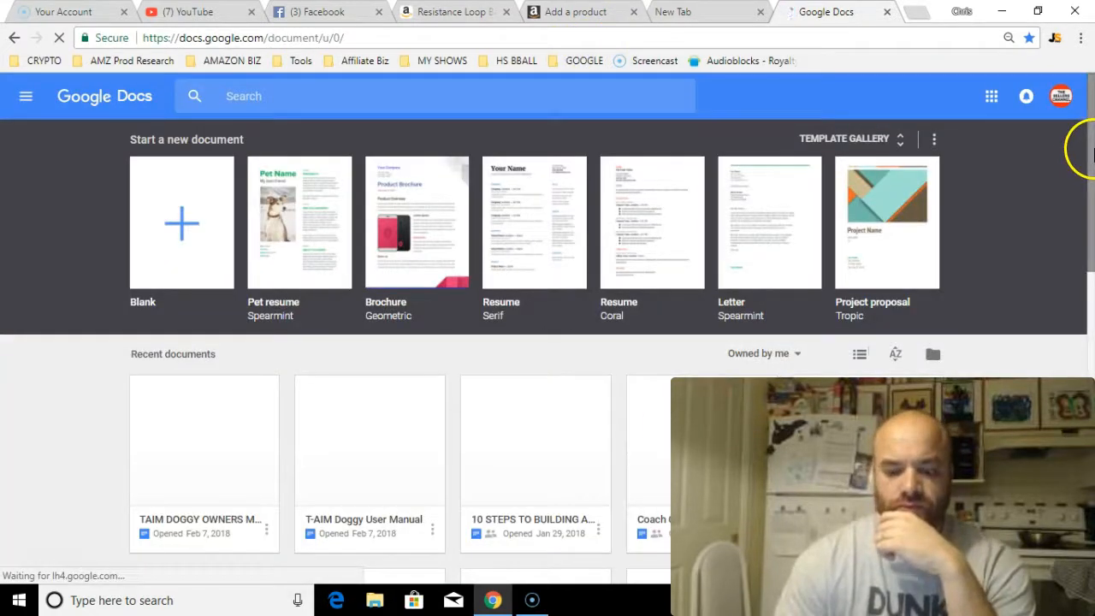
left_click(508, 469)
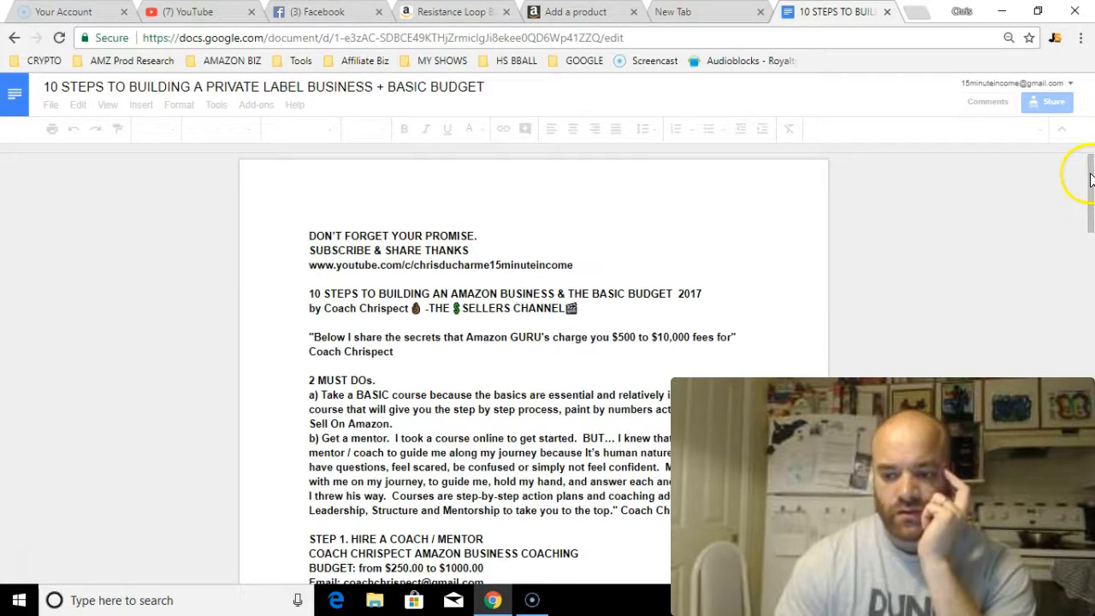
left_click(1091, 224)
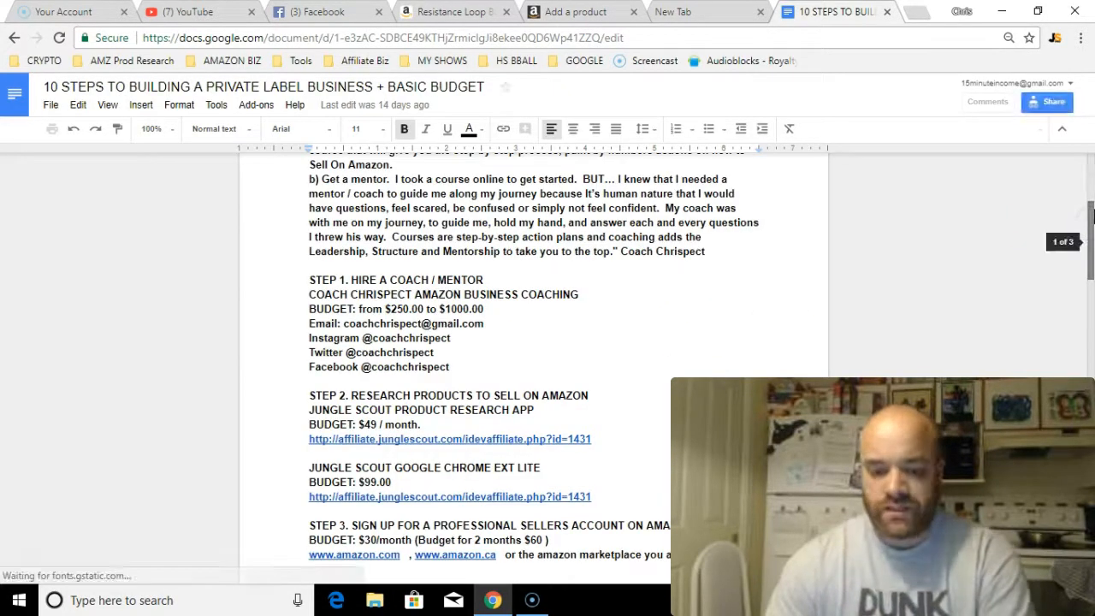
left_click_drag(1091, 246, 1091, 197)
left_click_drag(1092, 254, 1091, 319)
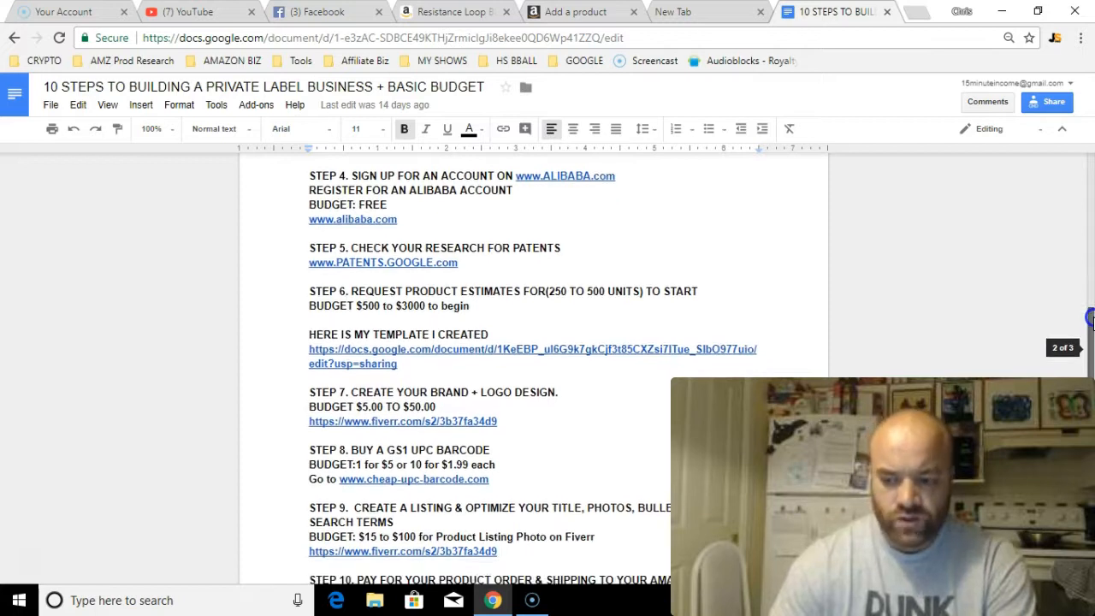
left_click_drag(1091, 318, 1091, 326)
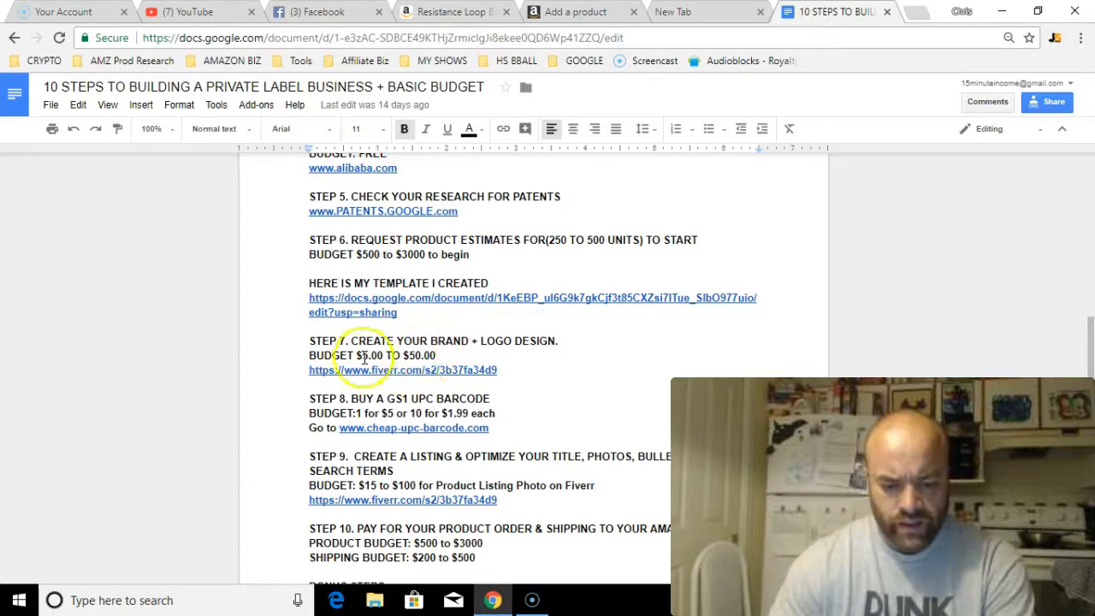
left_click_drag(1091, 342, 1091, 368)
left_click_drag(501, 282, 346, 280)
key("ctrl+c")
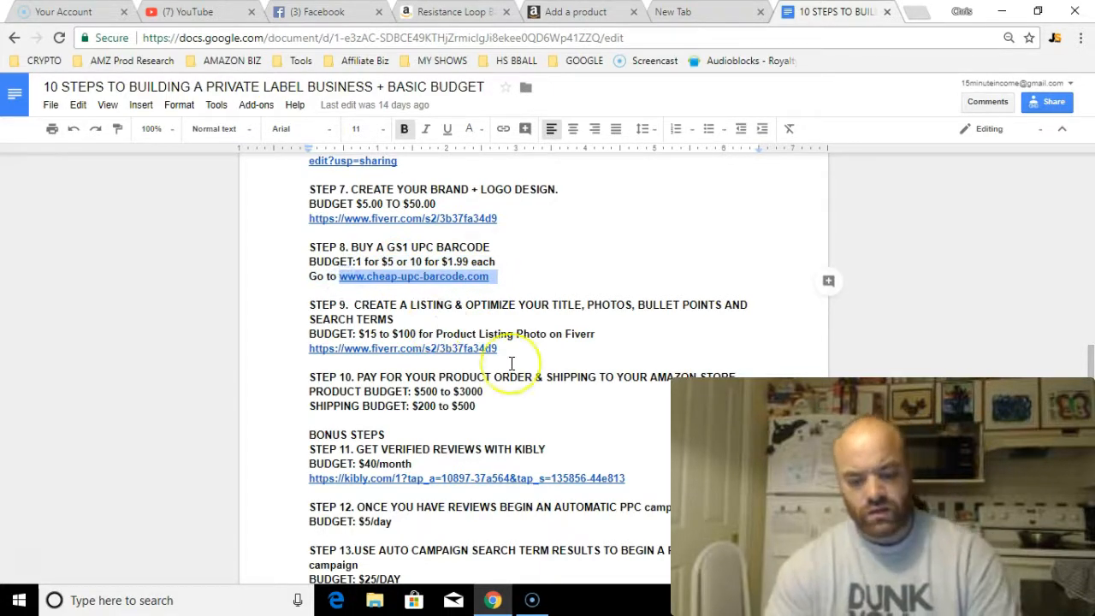
left_click(709, 12)
left_click(655, 44)
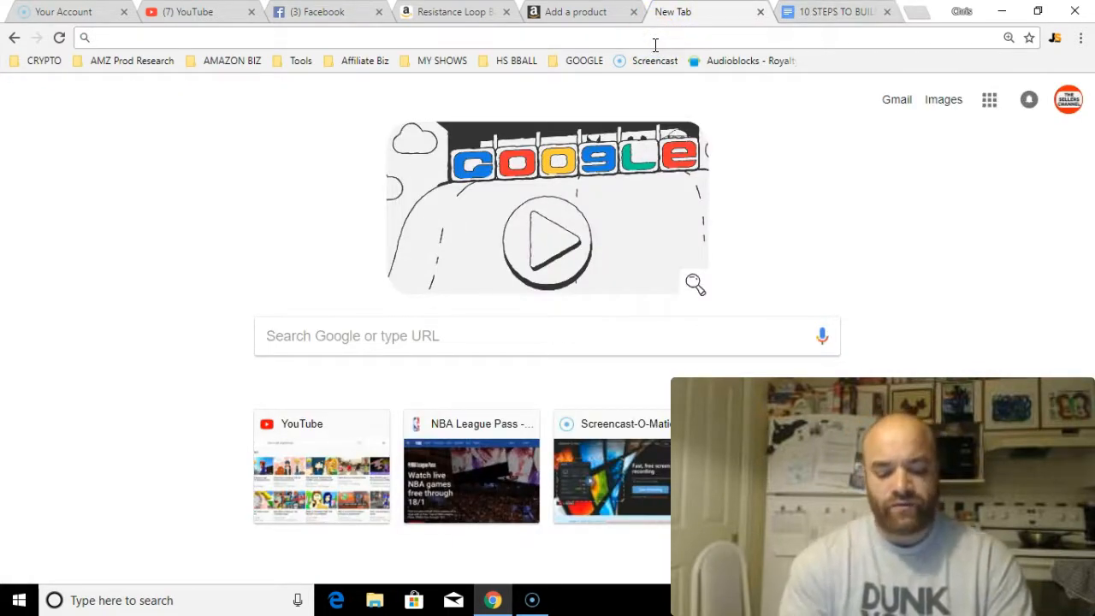
key("ctrl+v")
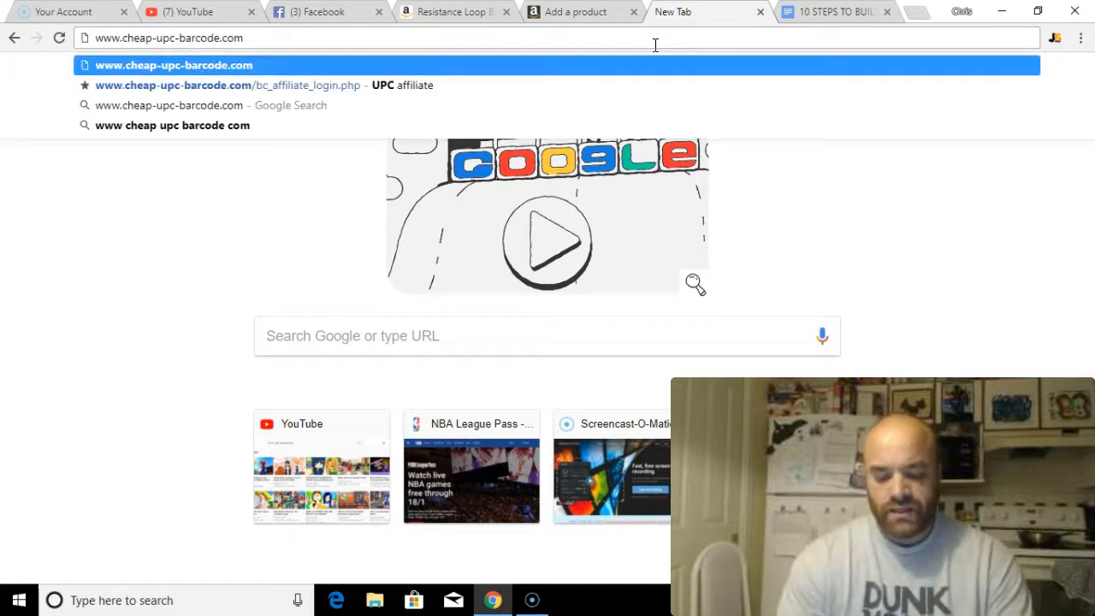
key("Return")
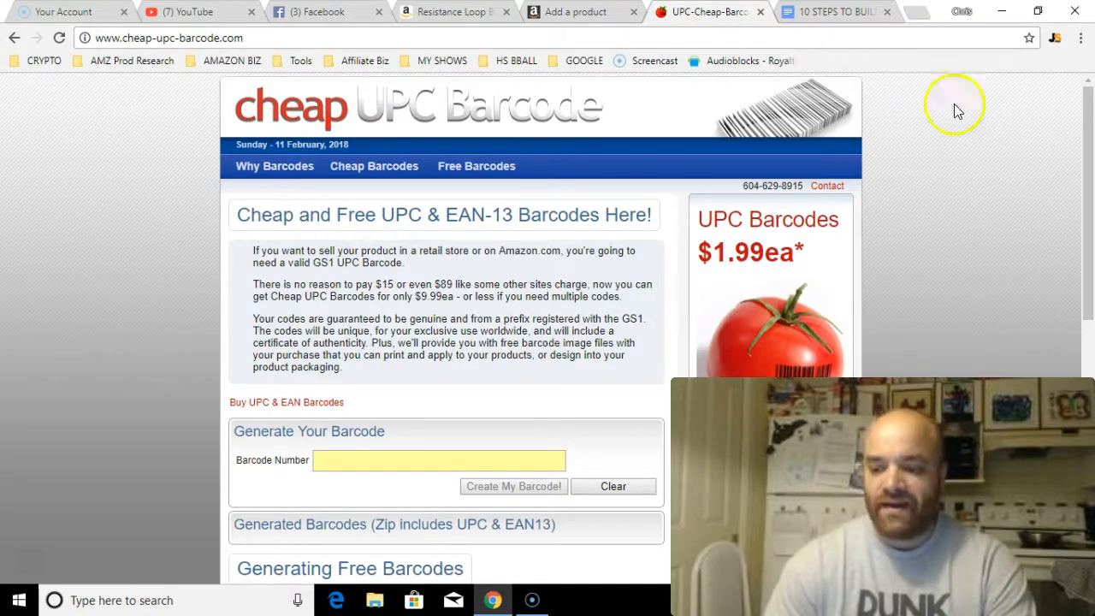
Step: Look over the UPC barcode offer on the site's home page and open the Buy Now purchase form
left_click_drag(1088, 172, 1091, 197)
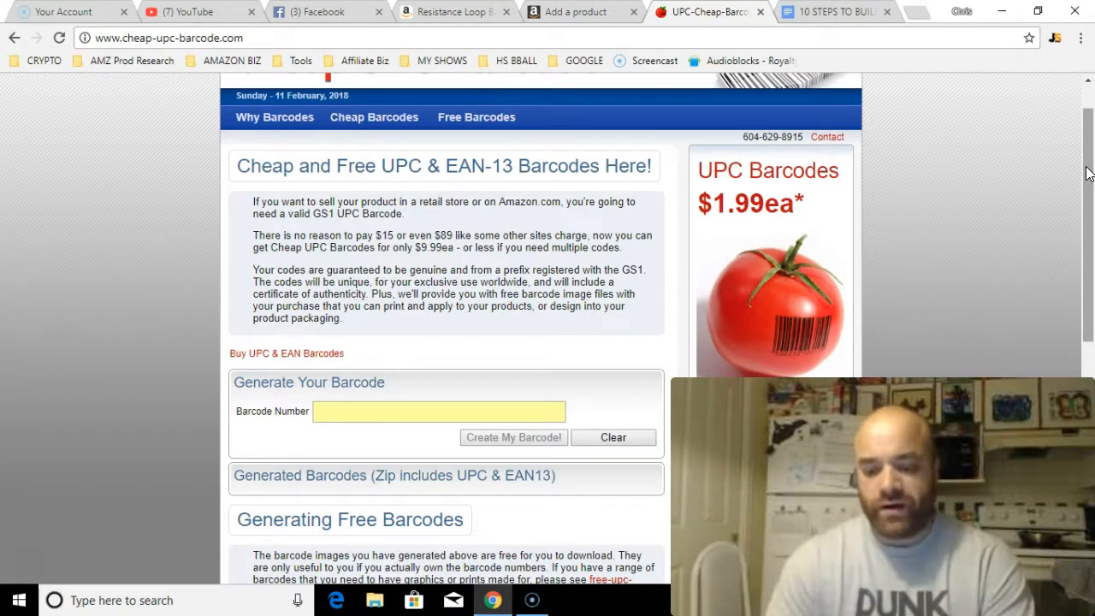
mouse_move(1089, 174)
left_mouse_down()
mouse_move(1090, 193)
mouse_move(1091, 181)
left_mouse_up()
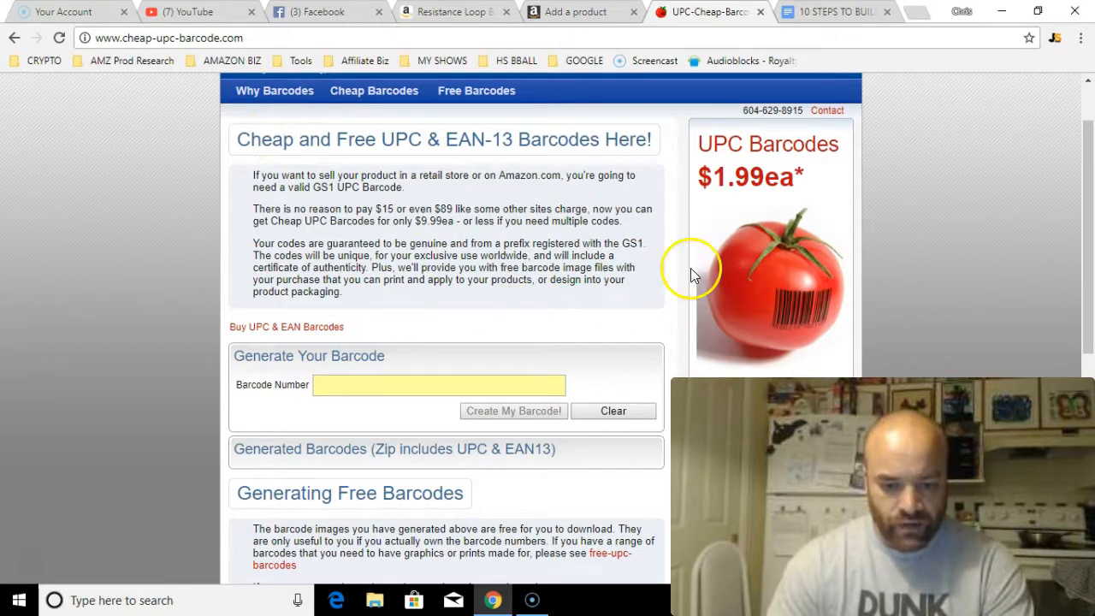
left_click_drag(1087, 136, 1089, 189)
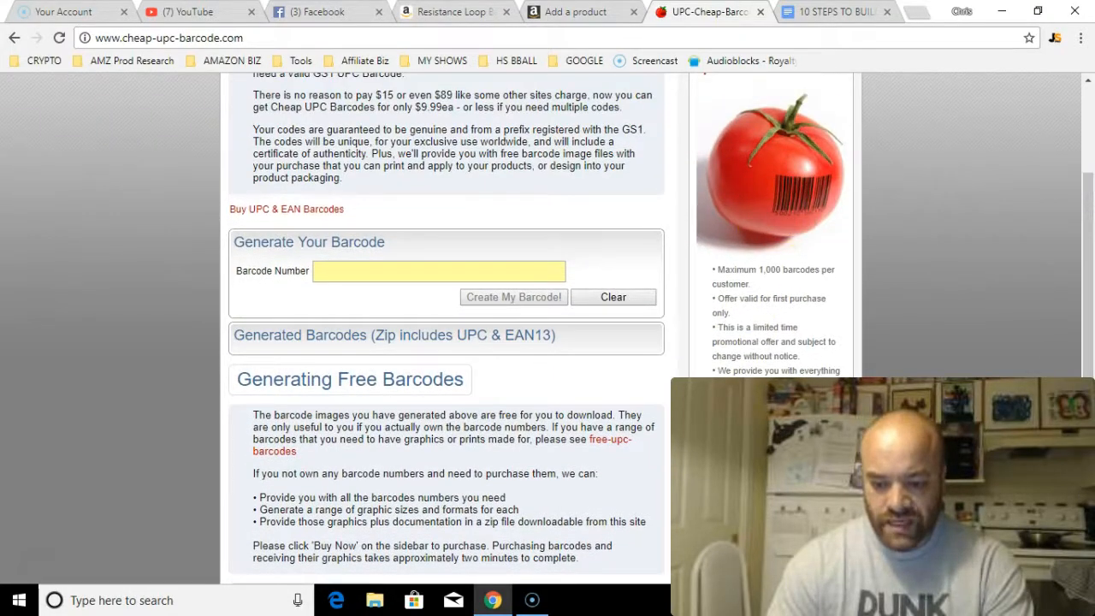
key("F5")
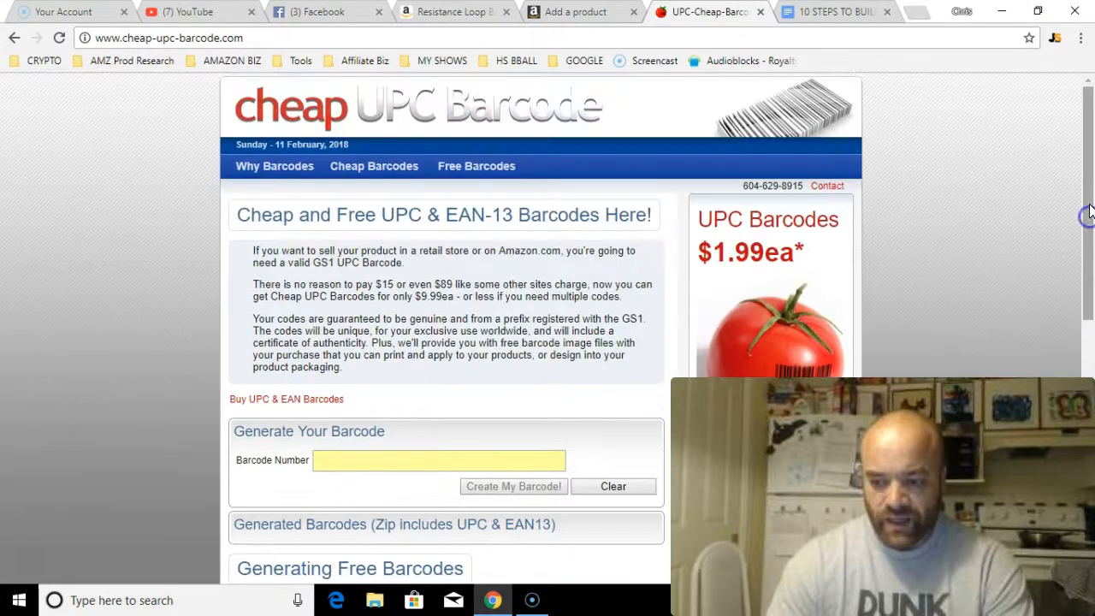
scroll(1090, 212, "down", 5)
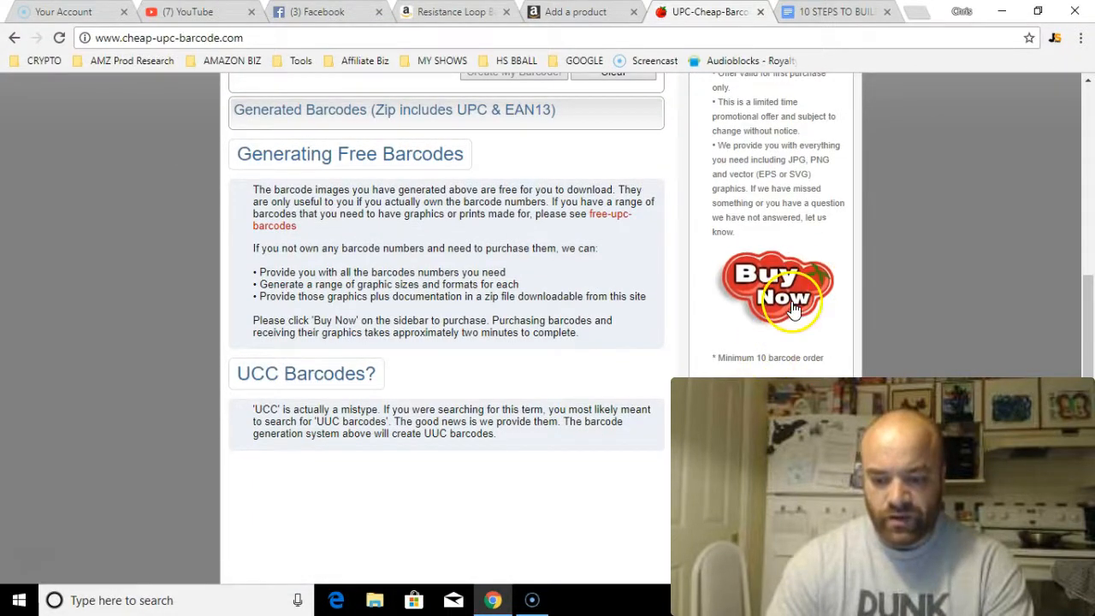
left_click(794, 309)
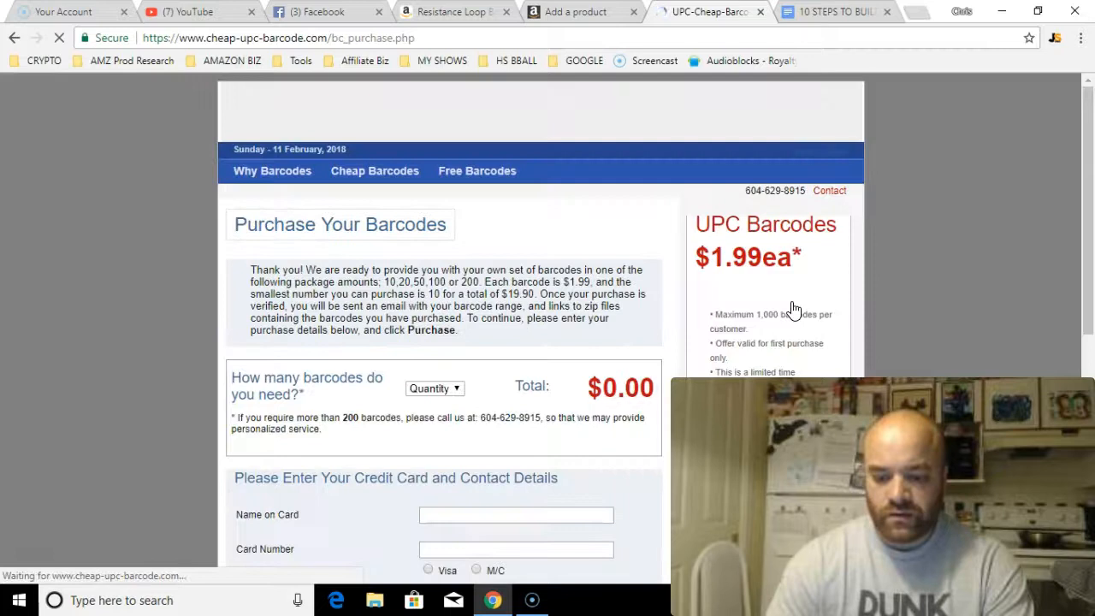
left_click(421, 458)
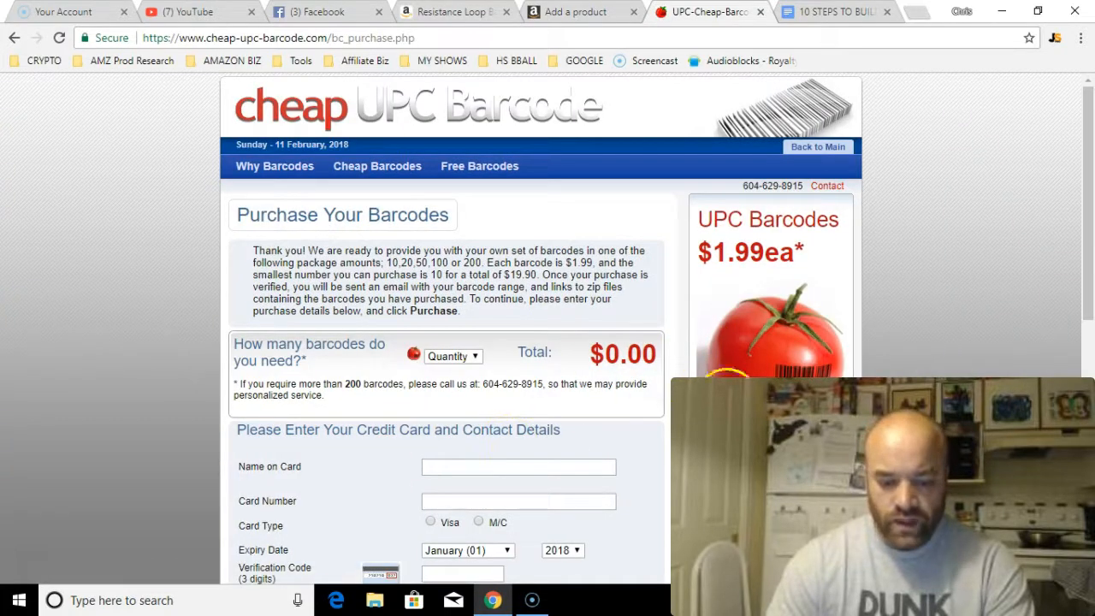
mouse_move(1091, 199)
left_mouse_down()
mouse_move(1090, 360)
mouse_move(1088, 196)
left_mouse_up()
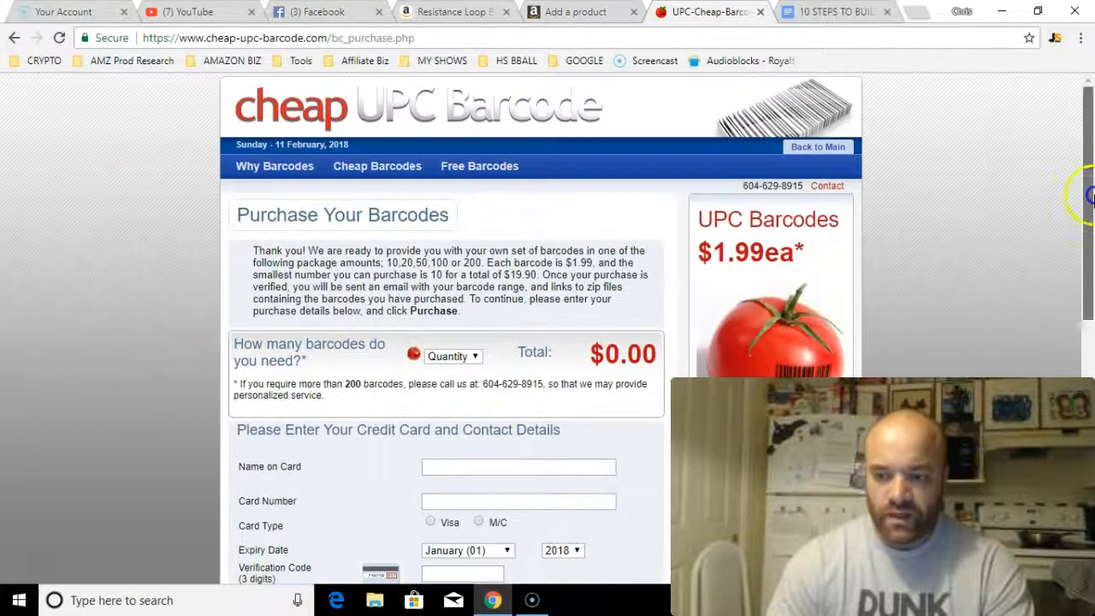
Step: Return to the Seller Central product listing and set its Product ID type to UPC
left_click(817, 12)
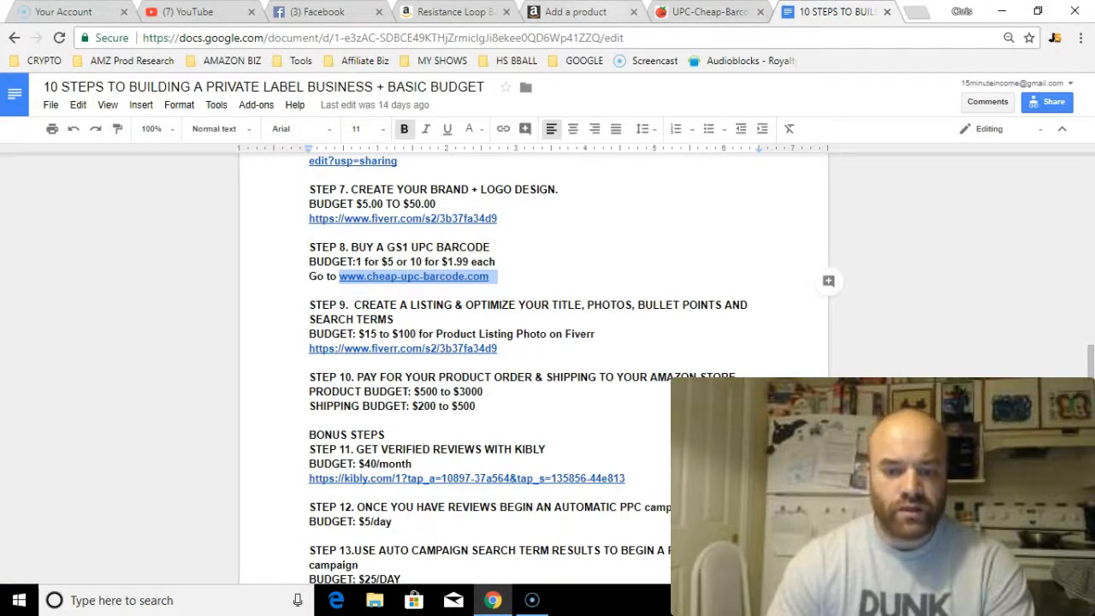
left_click(590, 11)
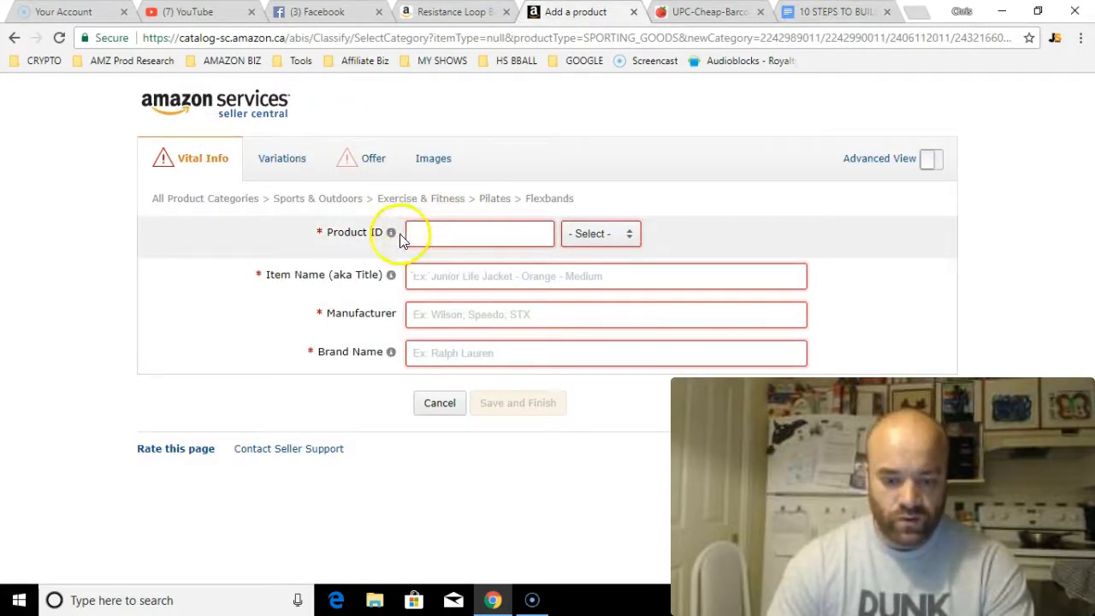
mouse_move(371, 229)
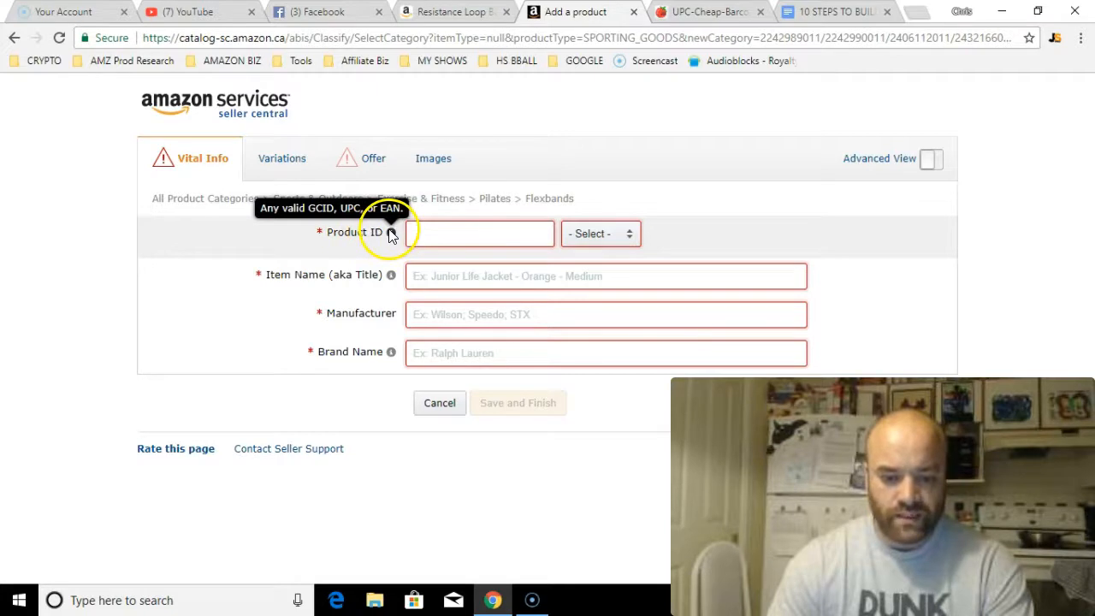
left_click(634, 232)
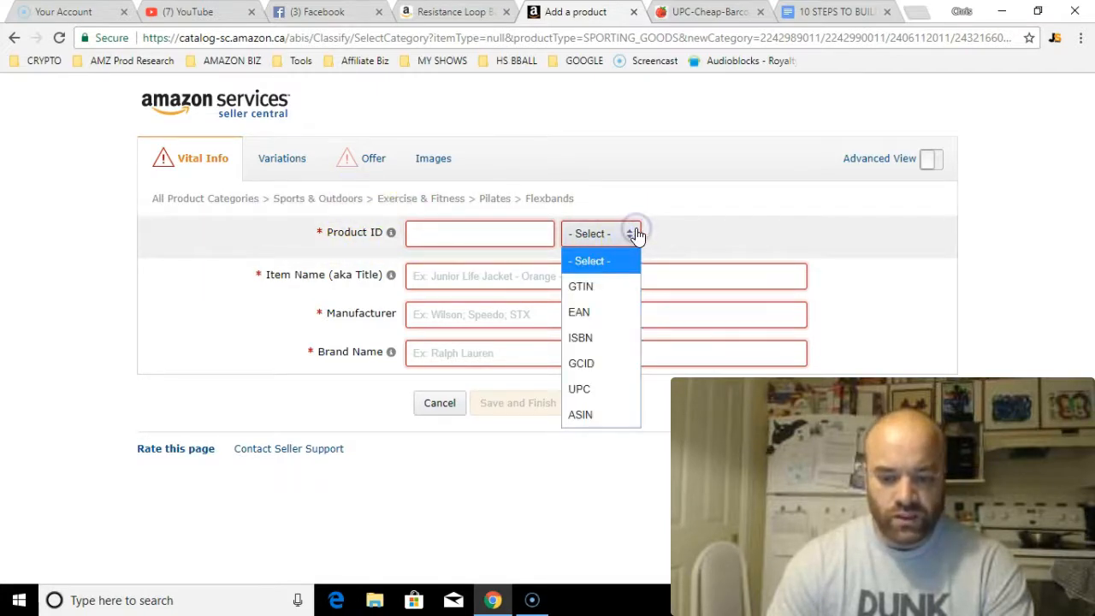
left_click(591, 395)
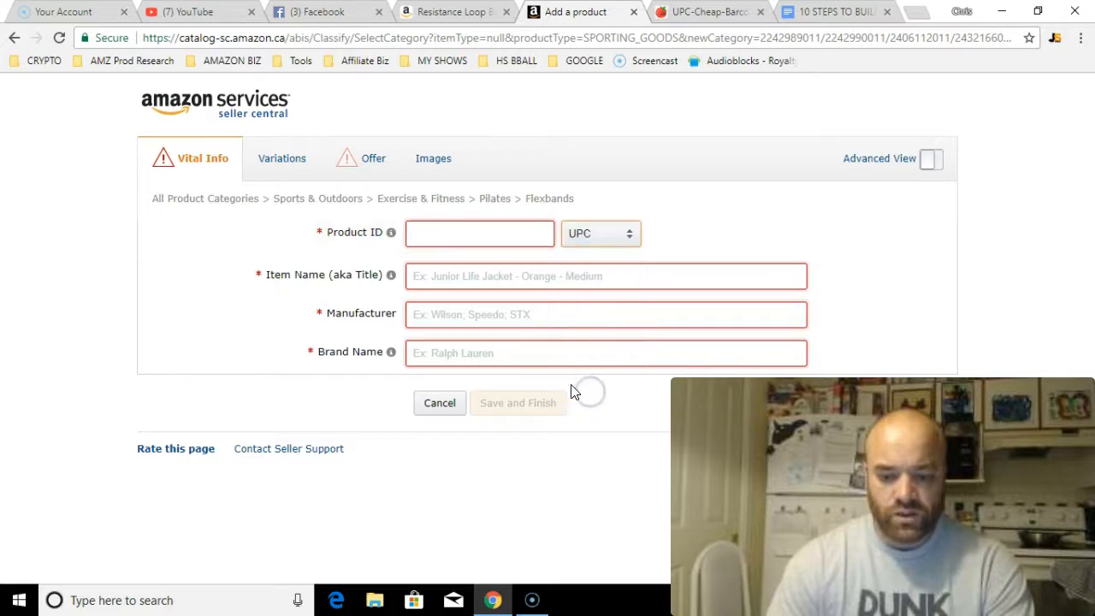
Step: Enter "RESISTANCE LOOP BAND SET by DEXTER" as the listing's item name
left_click(428, 284)
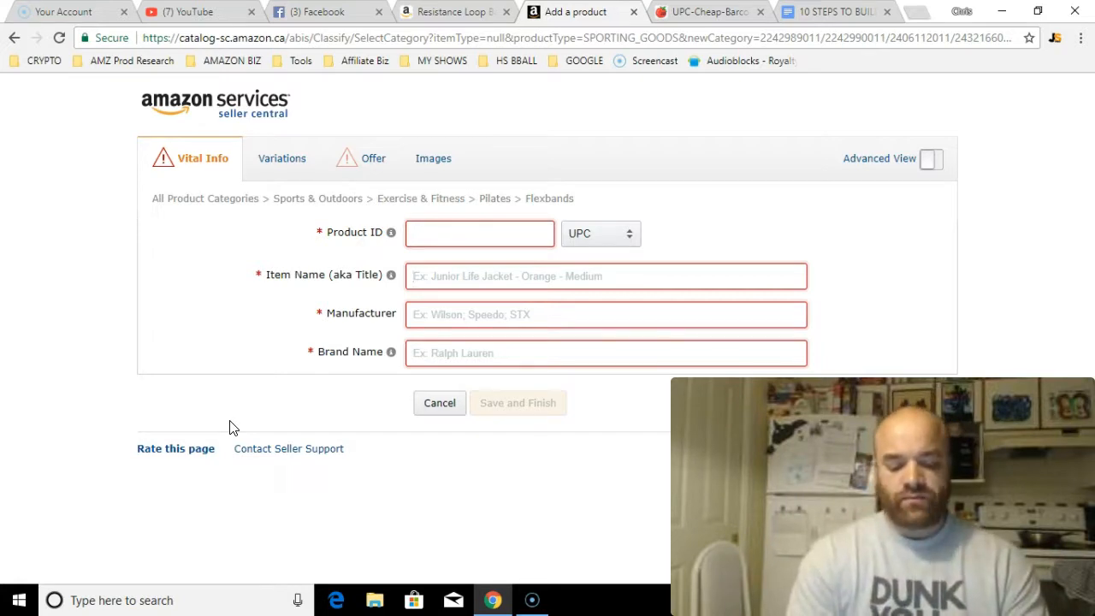
type("RESISNTE")
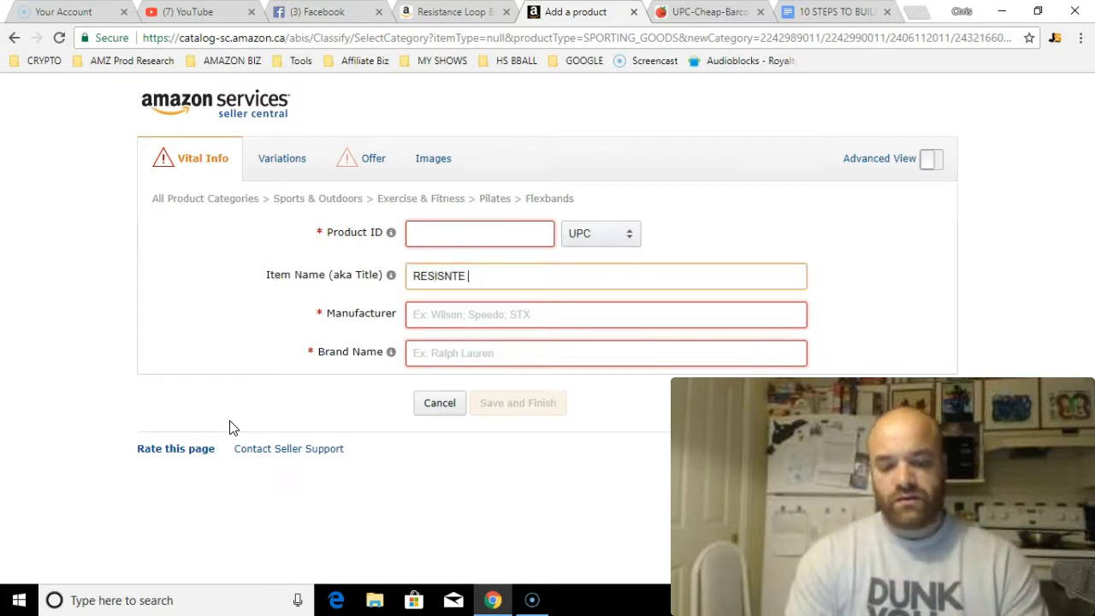
key("BackSpace")
key("BackSpace")
key("BackSpace")
type("TANCE LOOP BAND SET by")
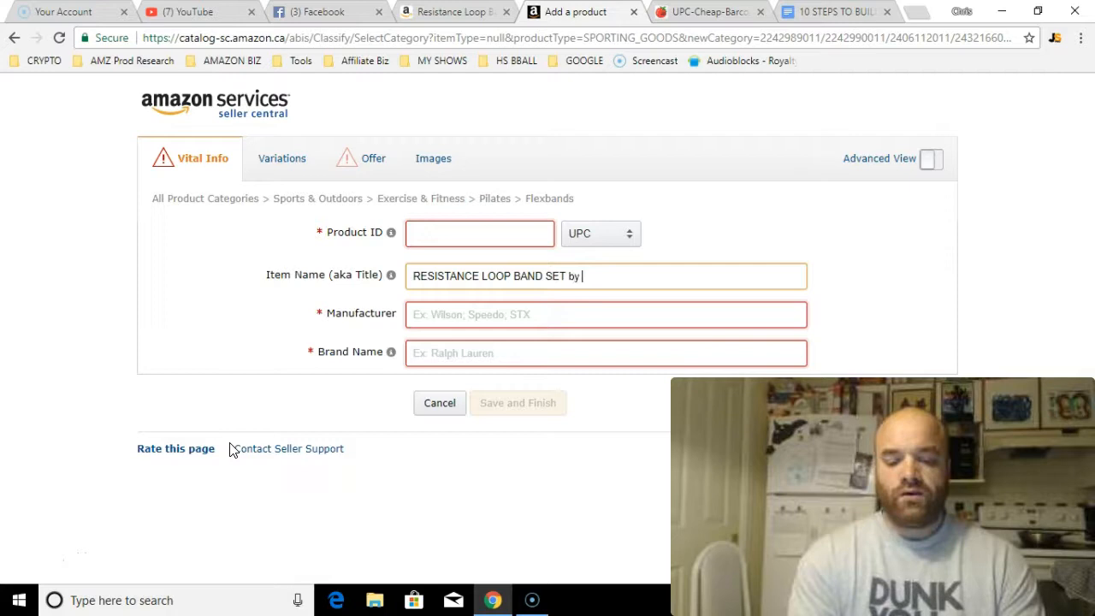
type(" DEXTER")
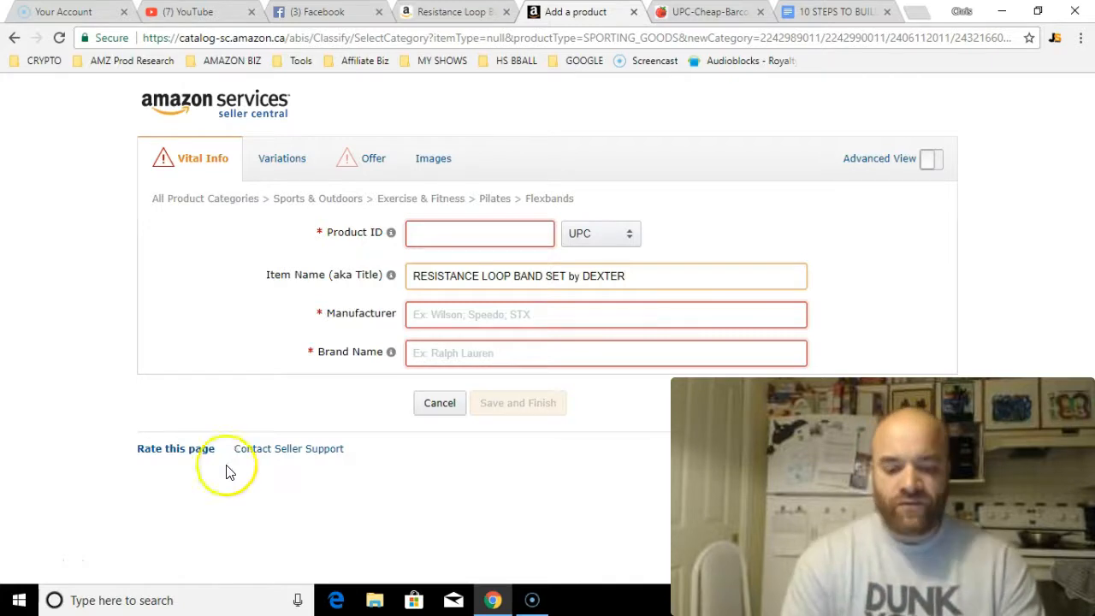
Step: Fill in both the manufacturer and the brand name of the listing with DEXTER
left_click(483, 311)
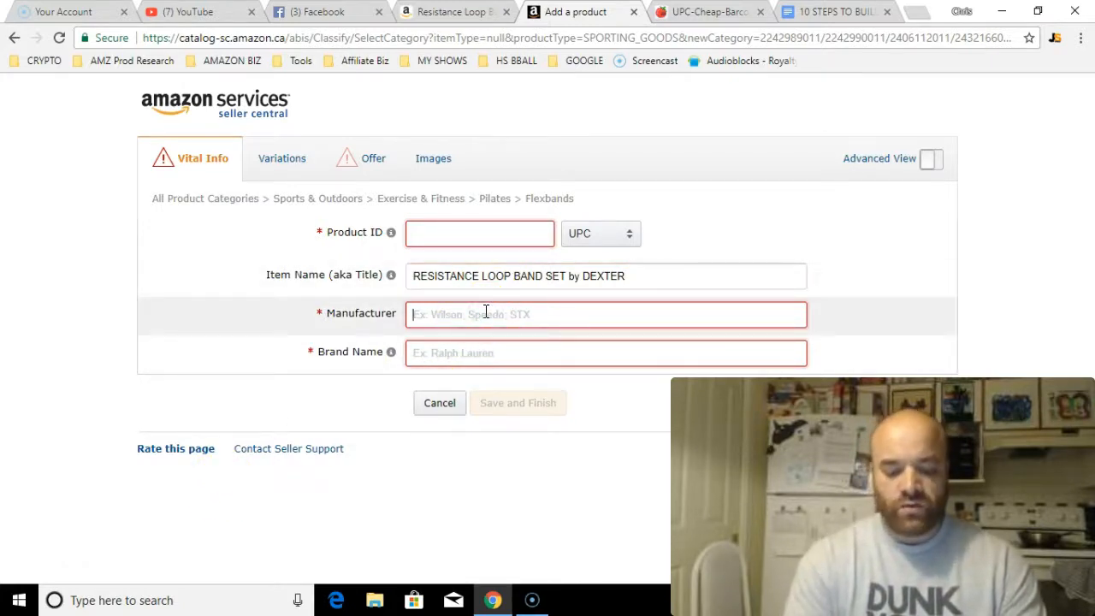
type("DEXTER")
key("Tab")
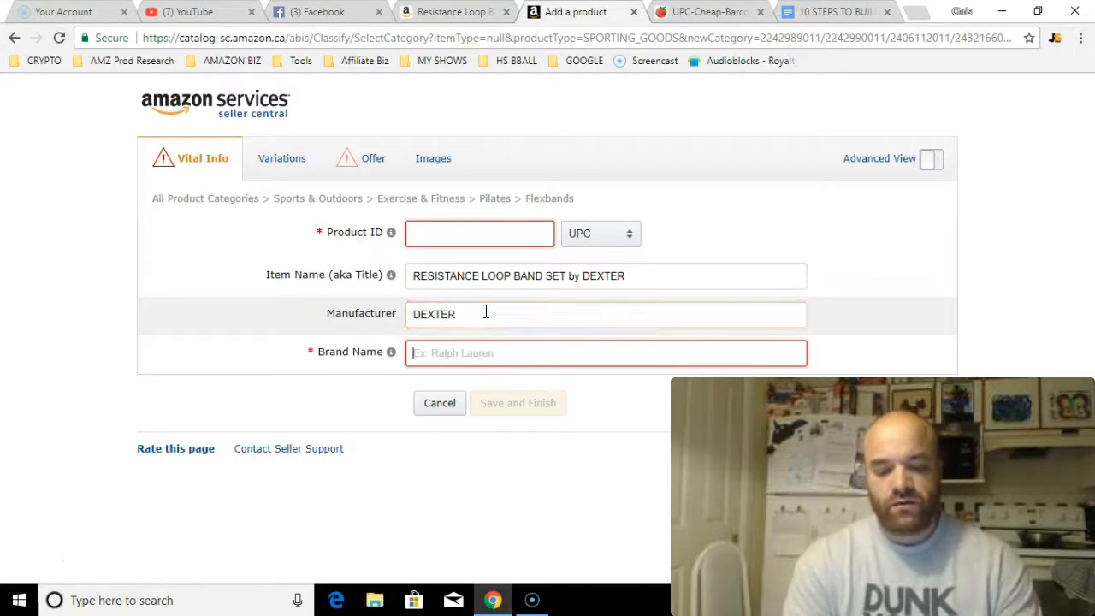
type("BER")
key("BackSpace")
key("BackSpace")
type("DEXTER")
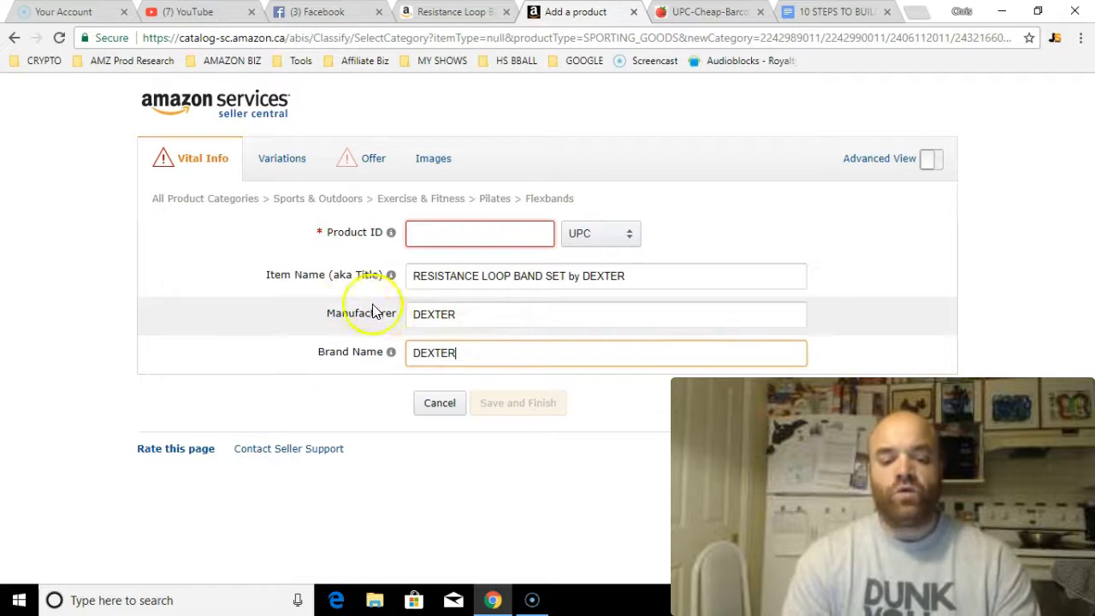
Step: Replace the listing's manufacturer name with DEXTERSTORE
double_click(427, 315)
type("All")
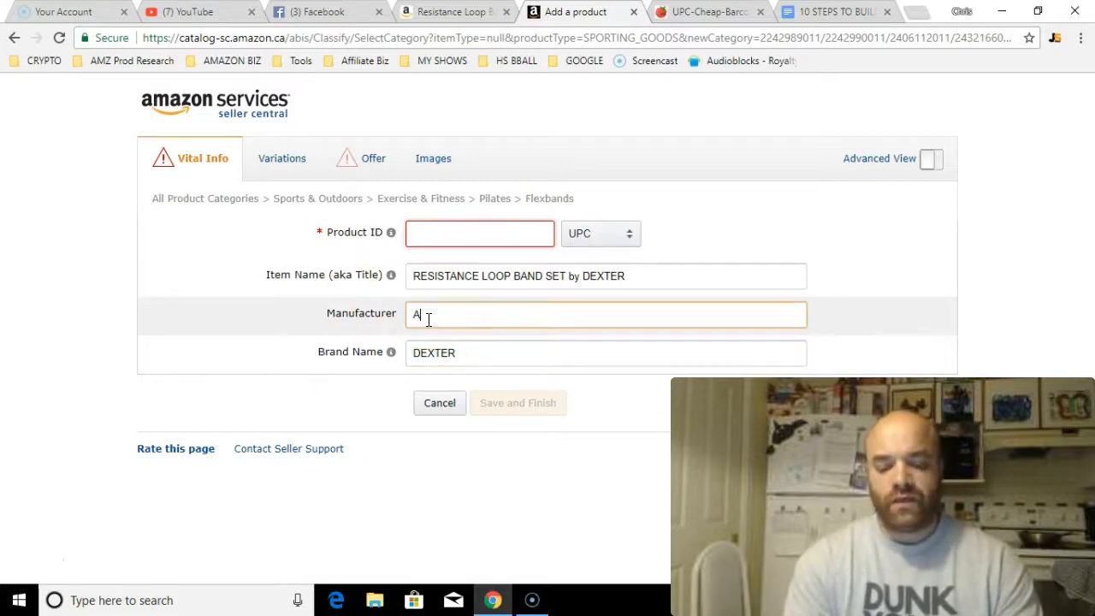
key("BackSpace")
key("BackSpace")
key("BackSpace")
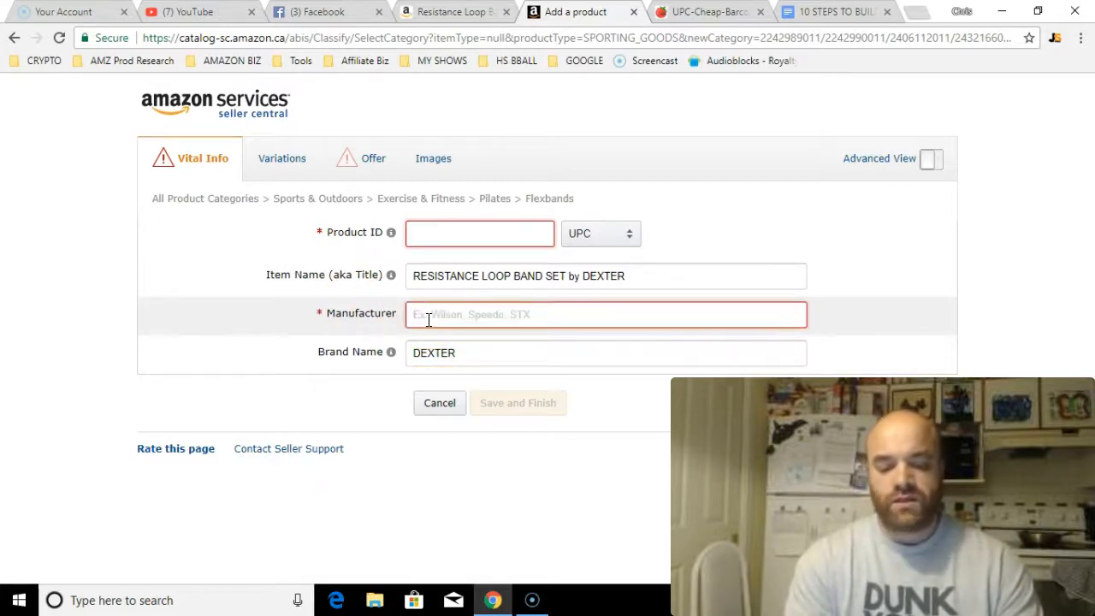
left_click(478, 324)
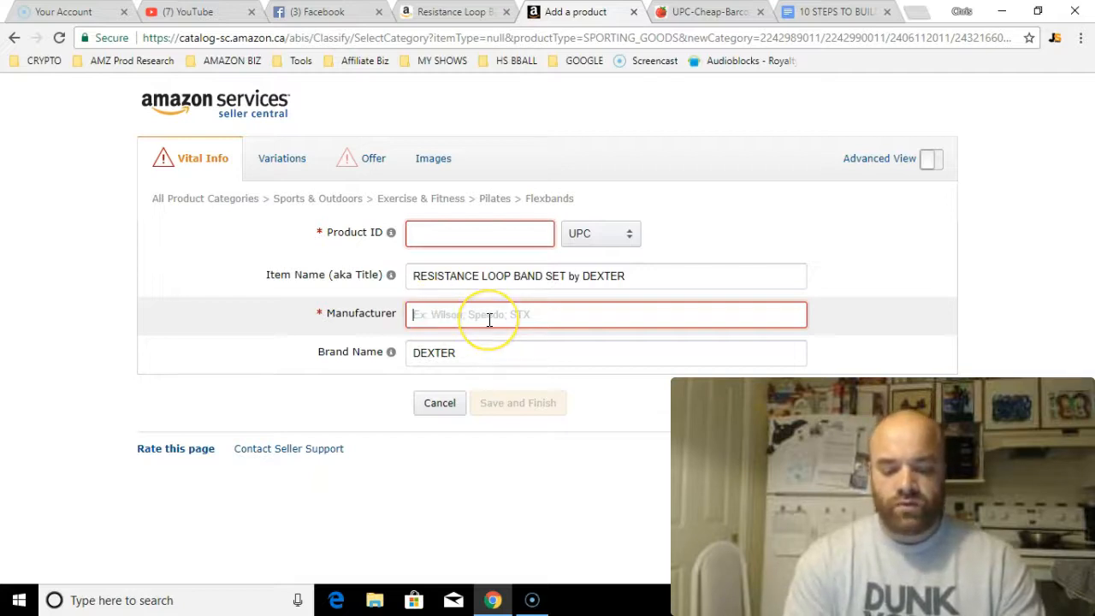
type("DEX")
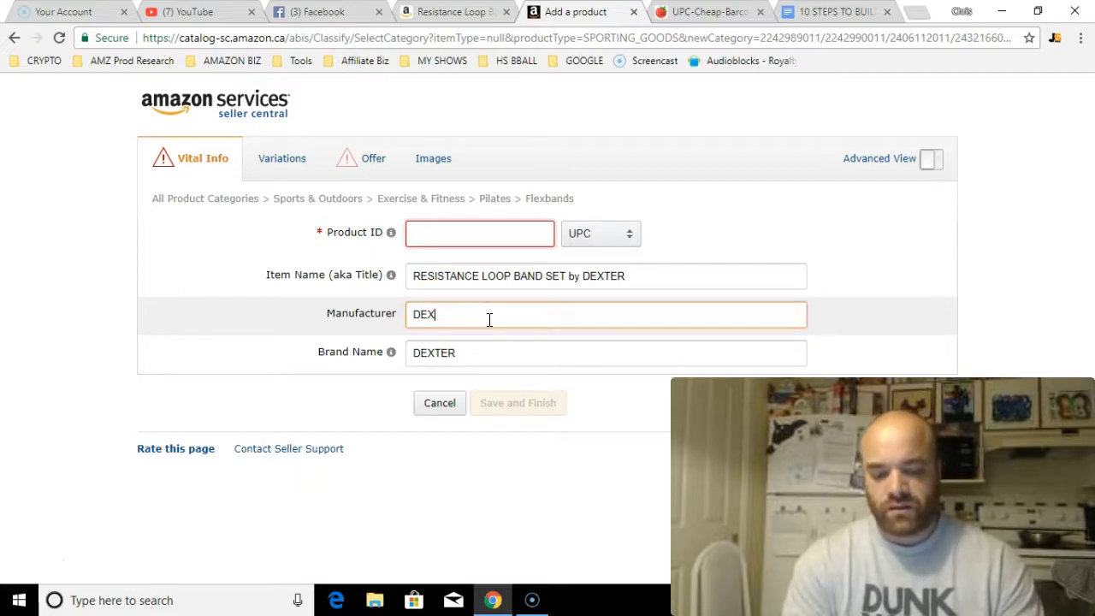
type("TERSTORE")
Step: Change the listing's brand name to DEXTER BRAND
key("Tab")
type("DEXTERC")
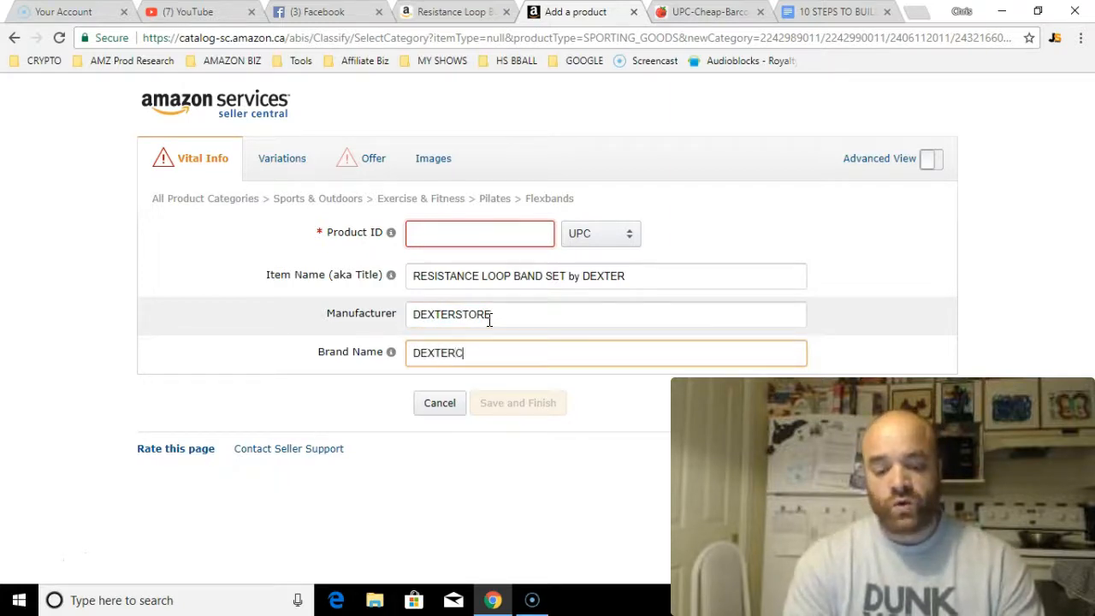
key("BackSpace")
type(" BRAND")
Step: Correct the manufacturer name to read DEXTER STOREFRONT
left_click(459, 317)
left_click(528, 314)
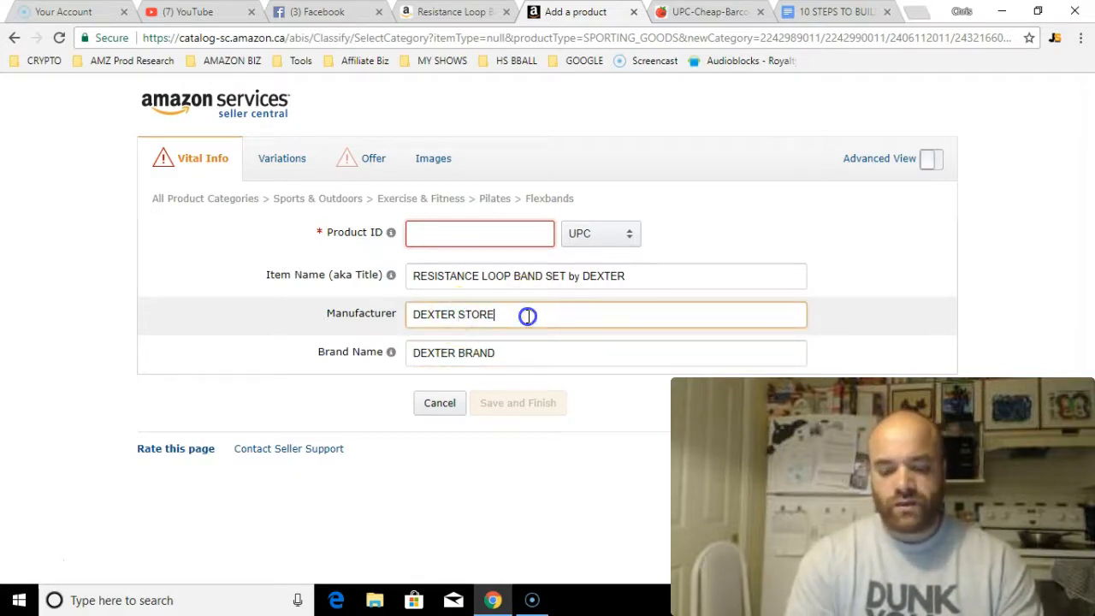
type("FRONT")
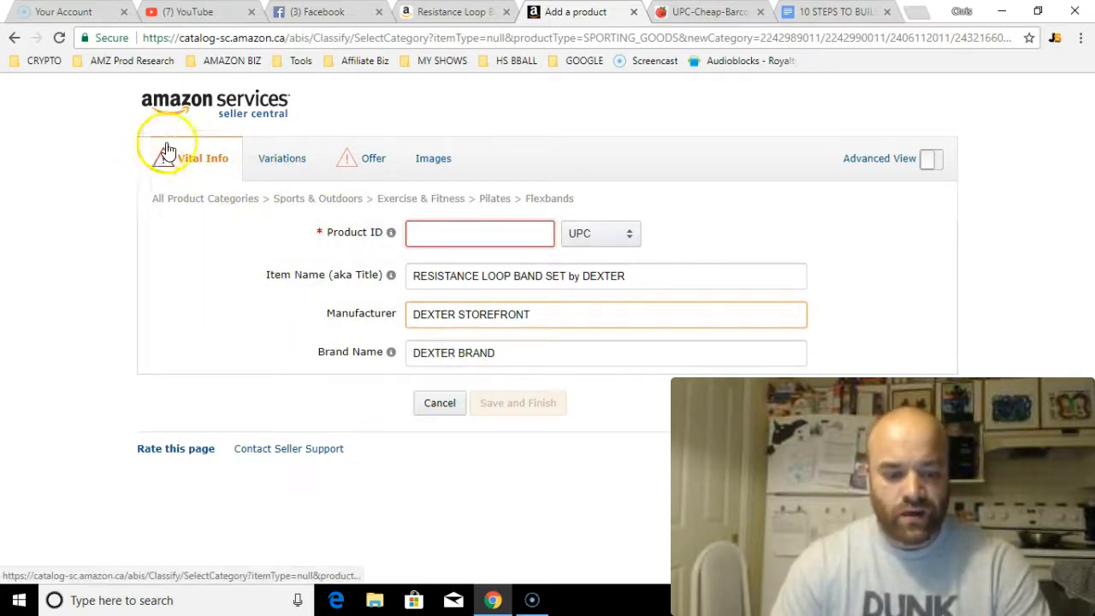
Step: Look at the listing's variation settings and open its offer details
left_click(359, 163)
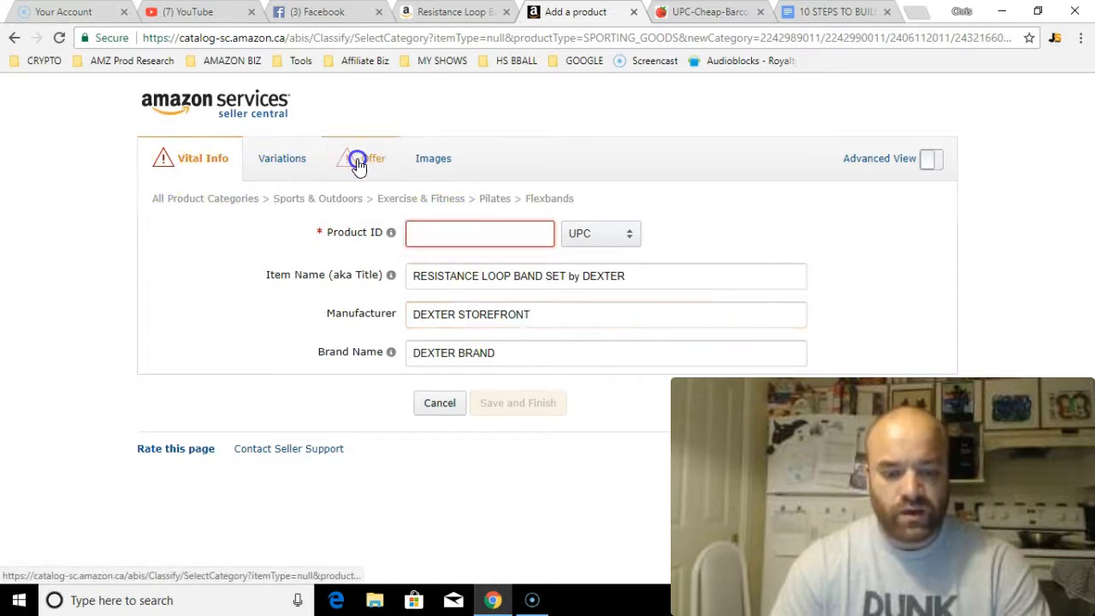
left_click(278, 172)
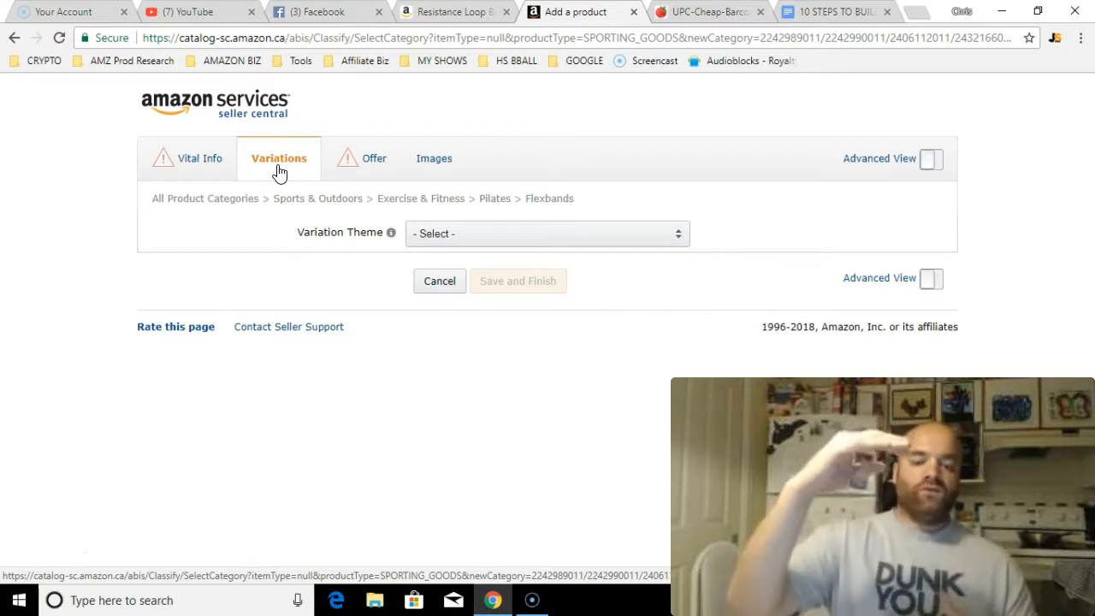
left_click(347, 176)
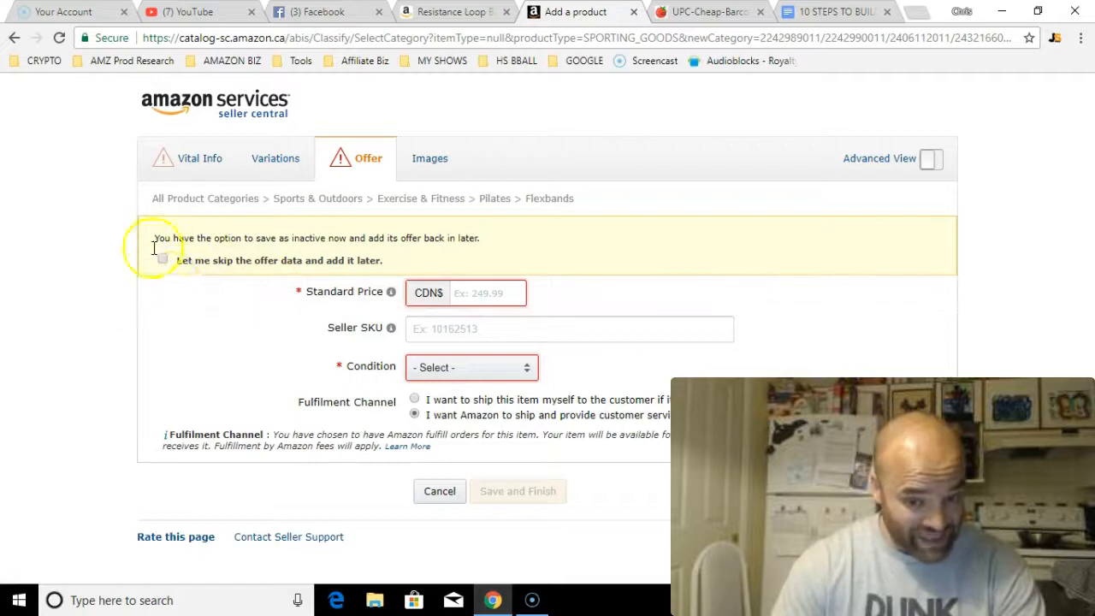
Step: Set the offer's standard price to CDN$ 29.99 and its condition to New
left_click(468, 293)
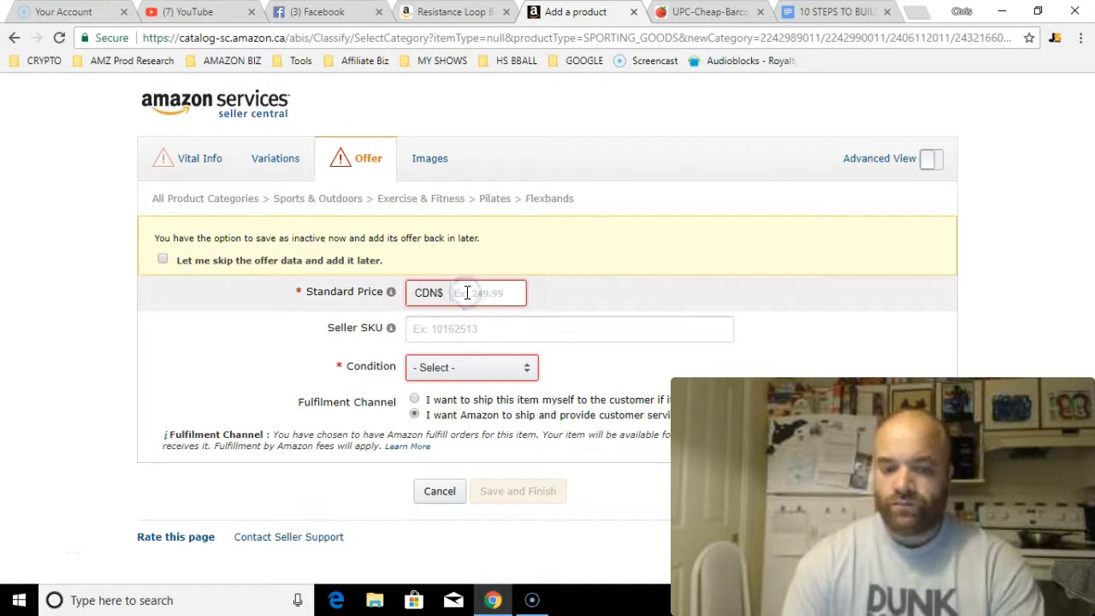
type("29")
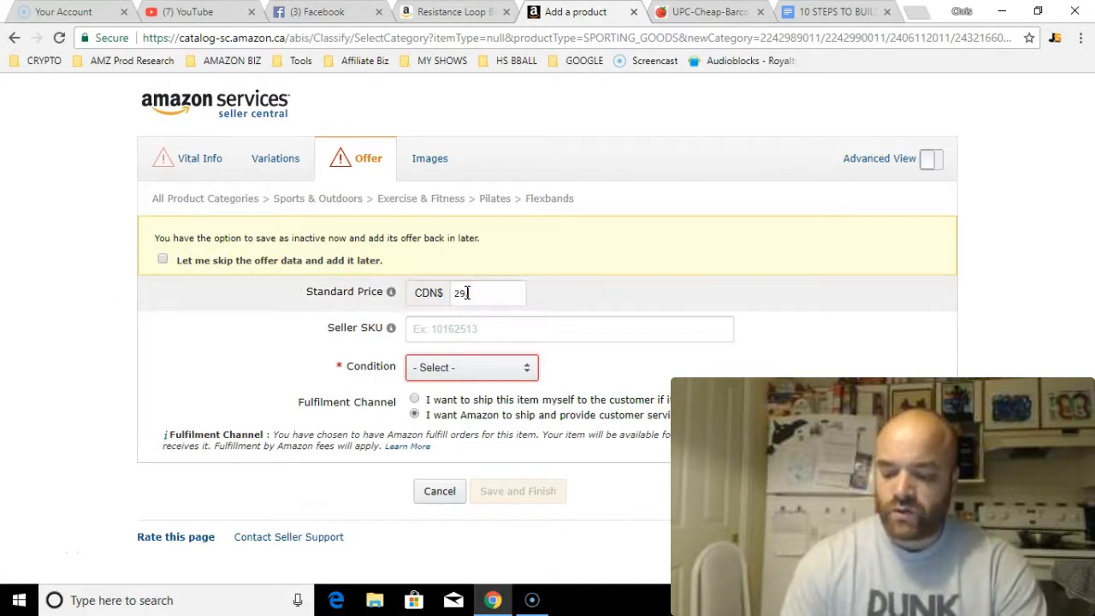
type(".99")
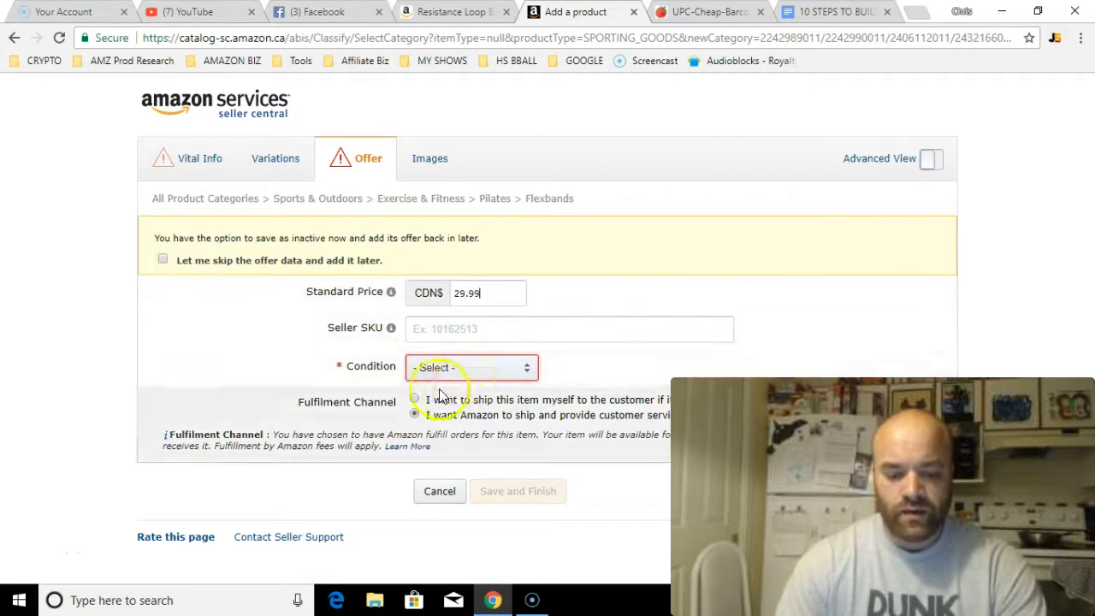
left_click(457, 368)
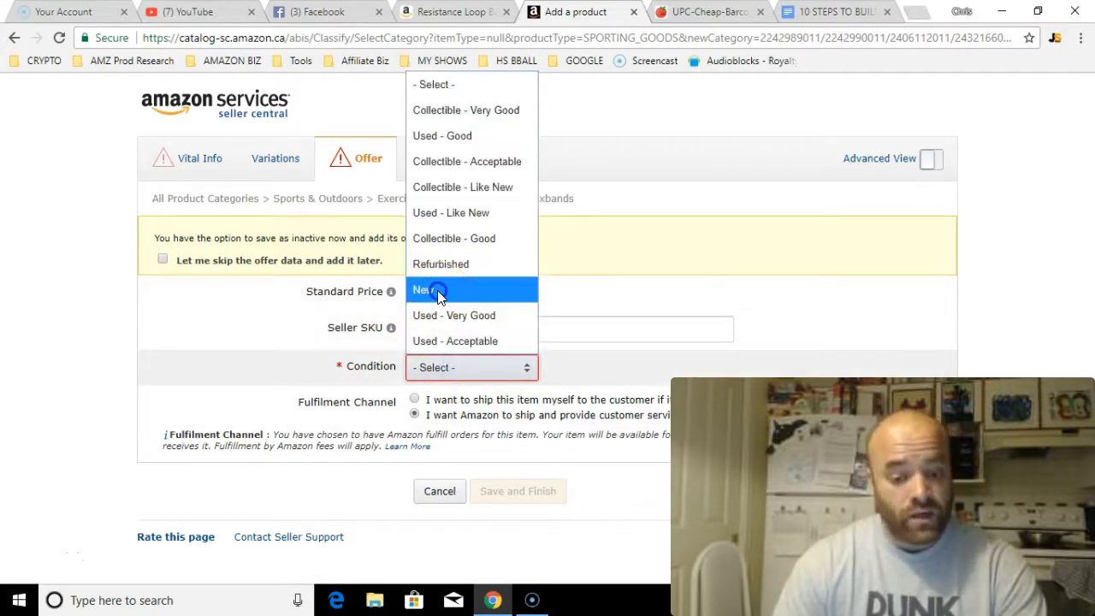
left_click(439, 291)
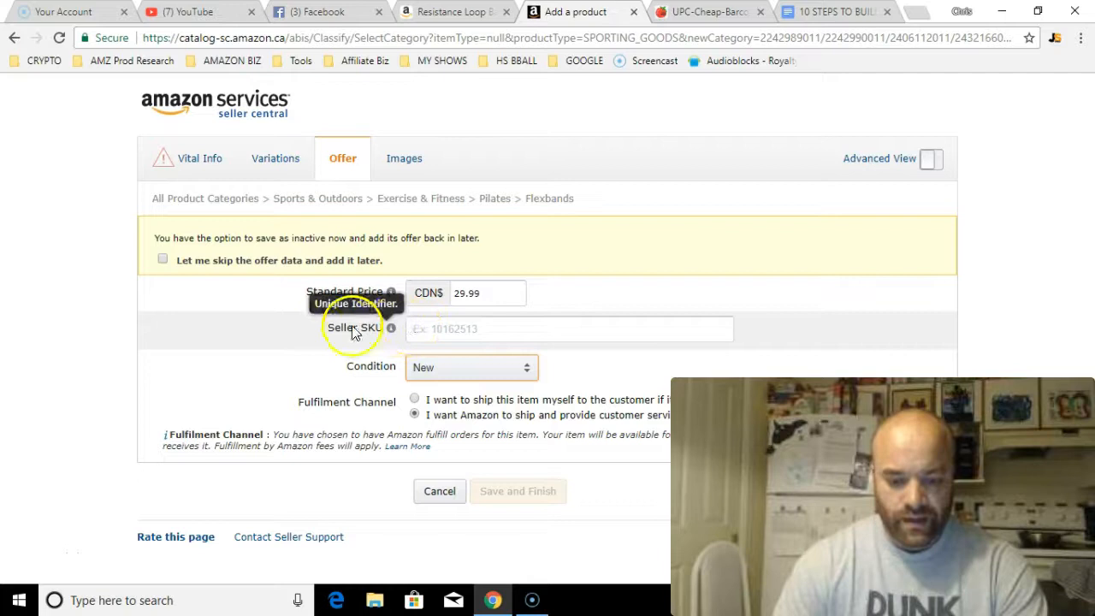
mouse_move(393, 334)
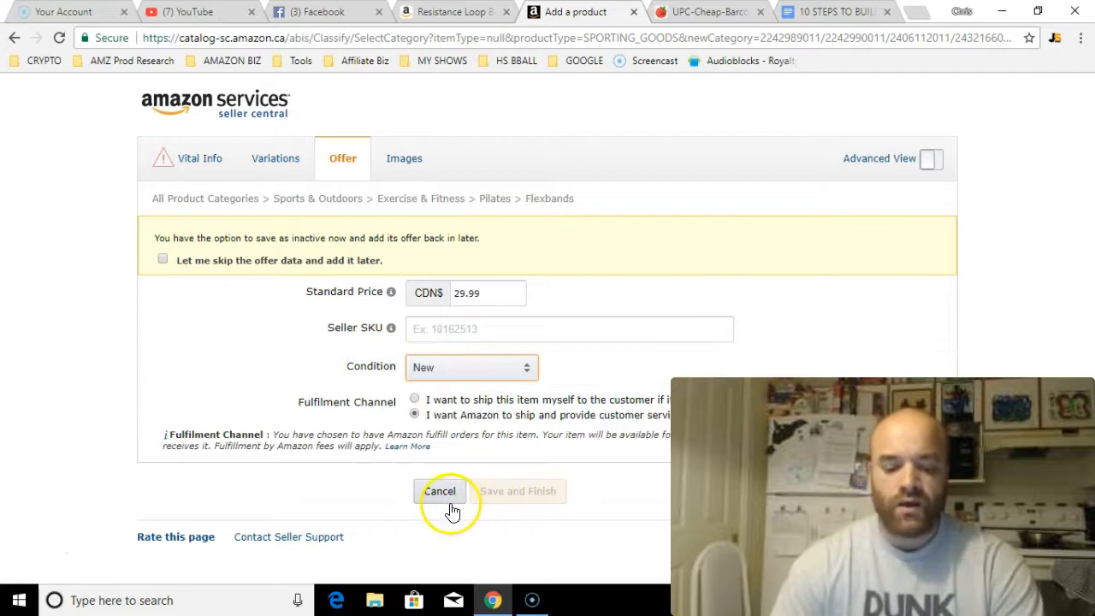
Step: View the listing's image requirements and return to the resistance bands search results on Amazon.ca
left_click(388, 160)
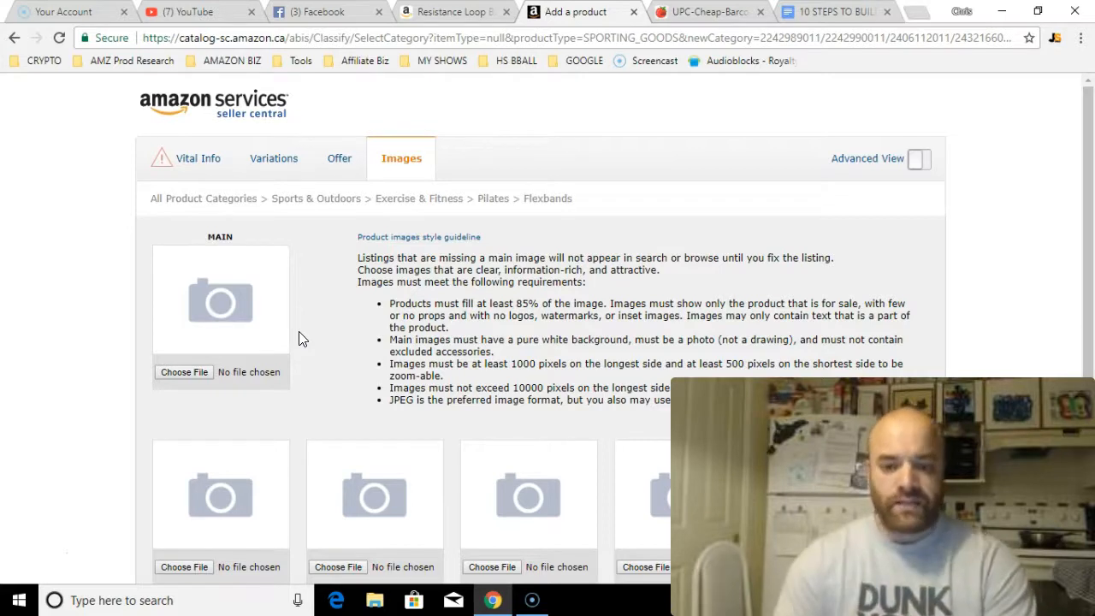
left_click(434, 17)
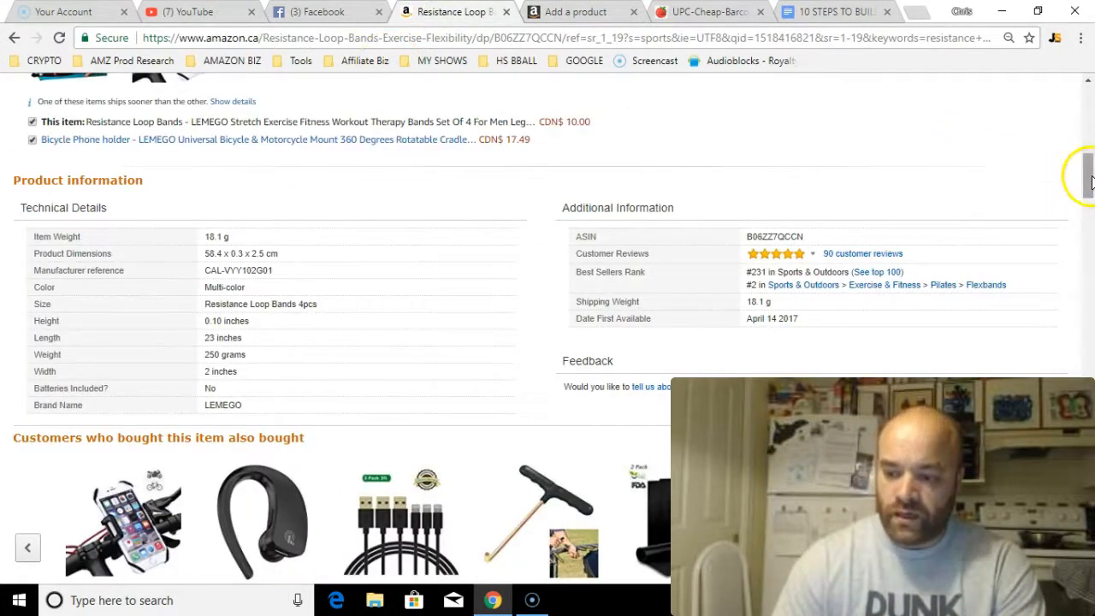
left_click_drag(1091, 180, 1089, 85)
left_click(15, 37)
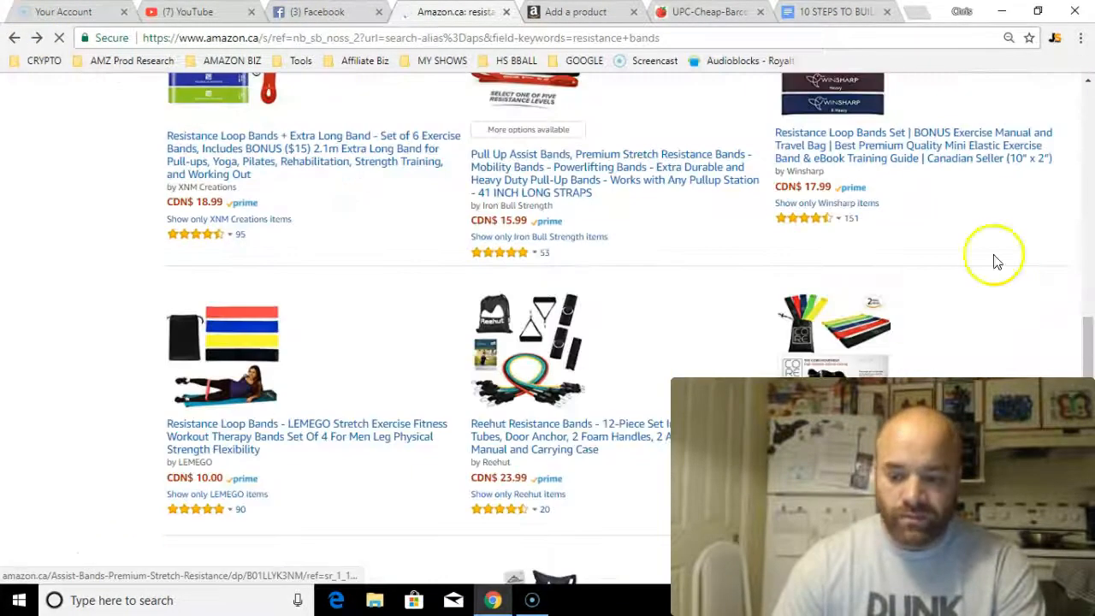
Step: Compare the prices, star ratings and main photos of the competing resistance loop bands in the search results
scroll(1089, 313, "up", 5)
left_click_drag(1088, 313, 1089, 174)
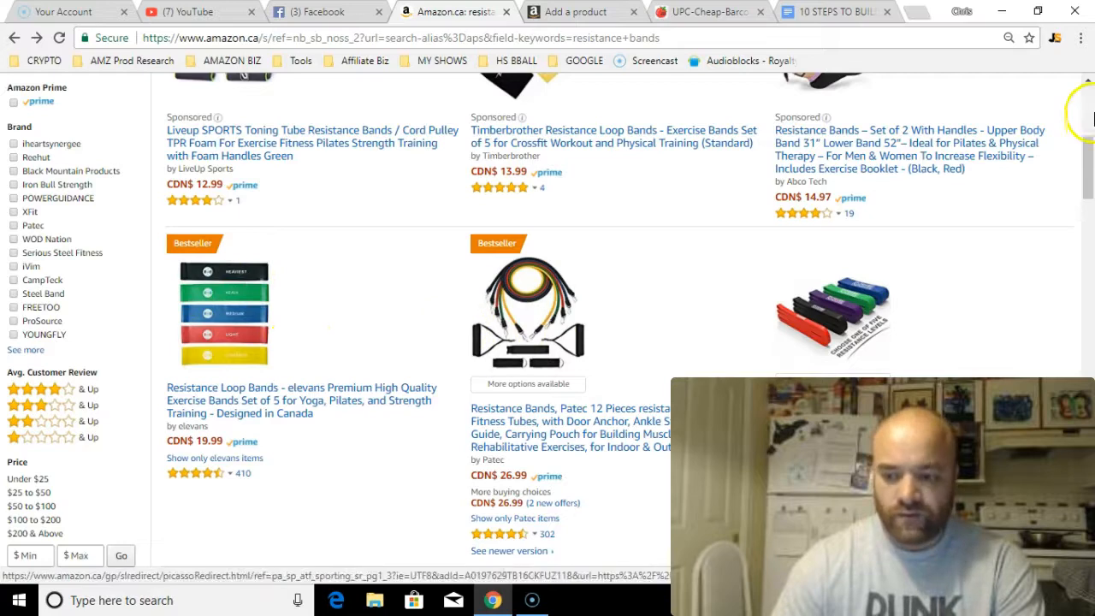
scroll(1091, 120, "up", 10)
left_click_drag(1090, 111, 1091, 201)
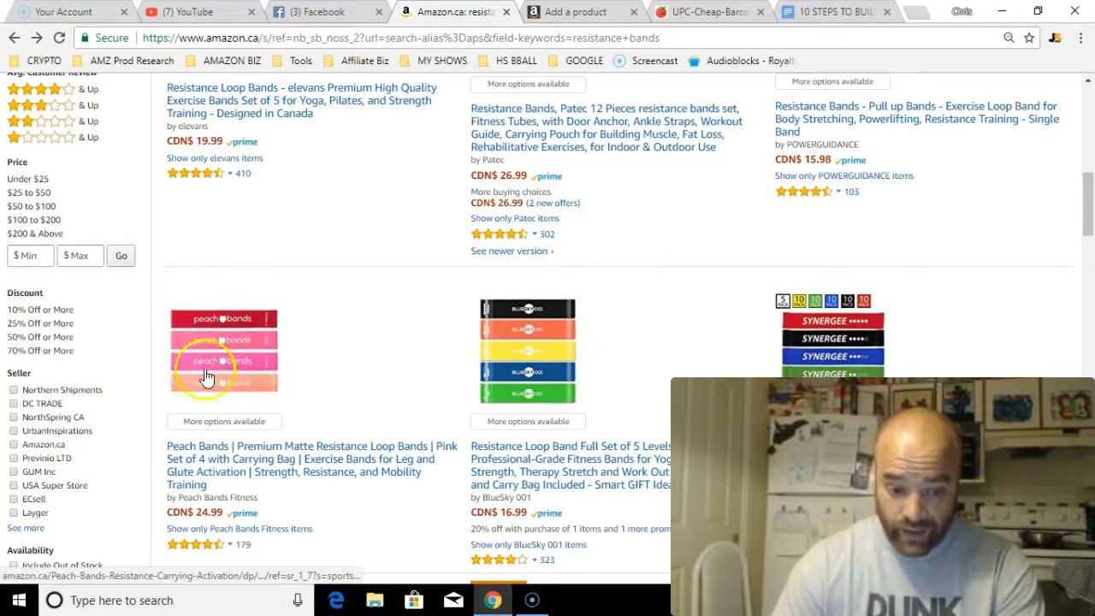
left_click_drag(1091, 210, 1090, 189)
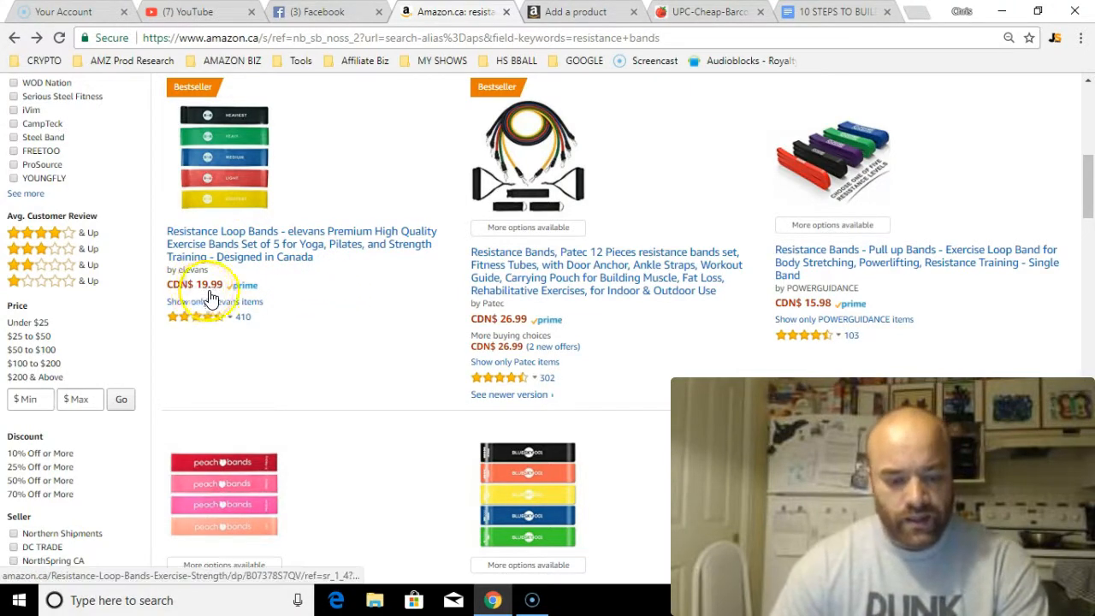
left_click(230, 328)
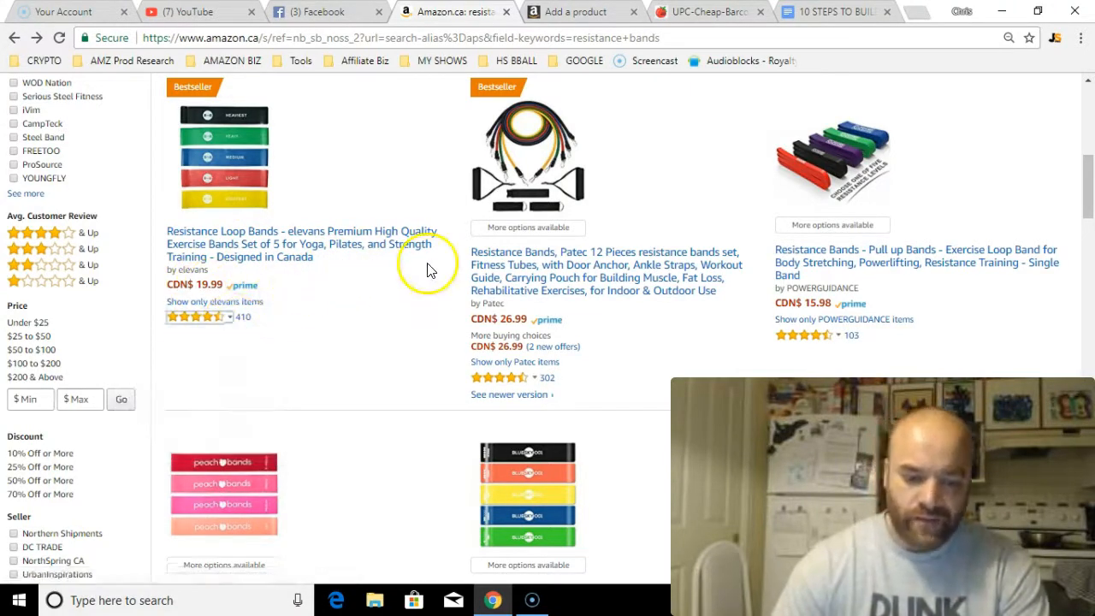
mouse_move(224, 329)
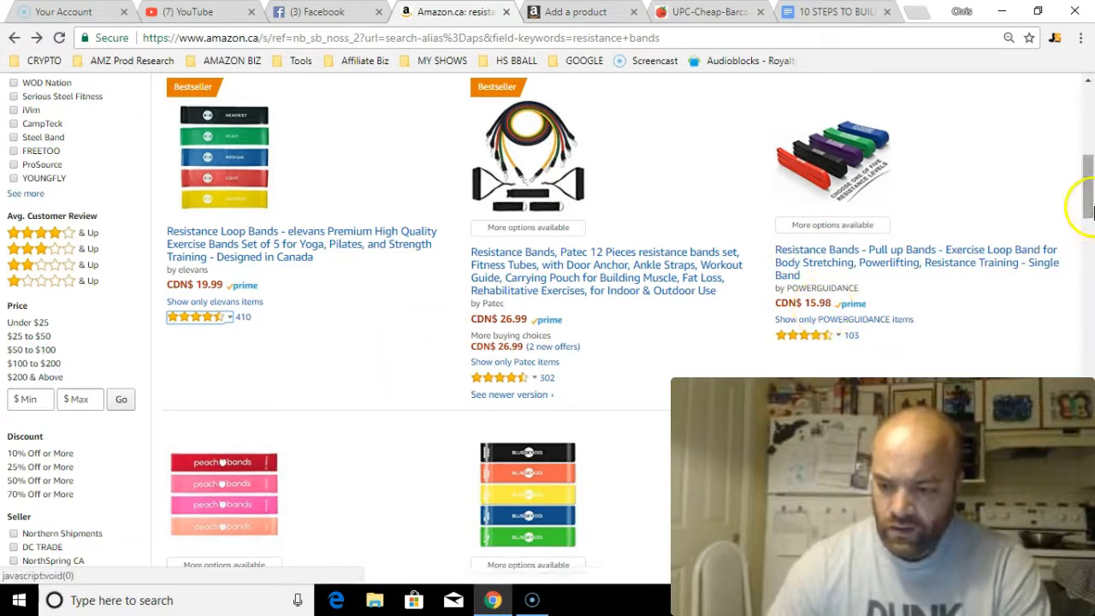
scroll(796, 326, "down", 3)
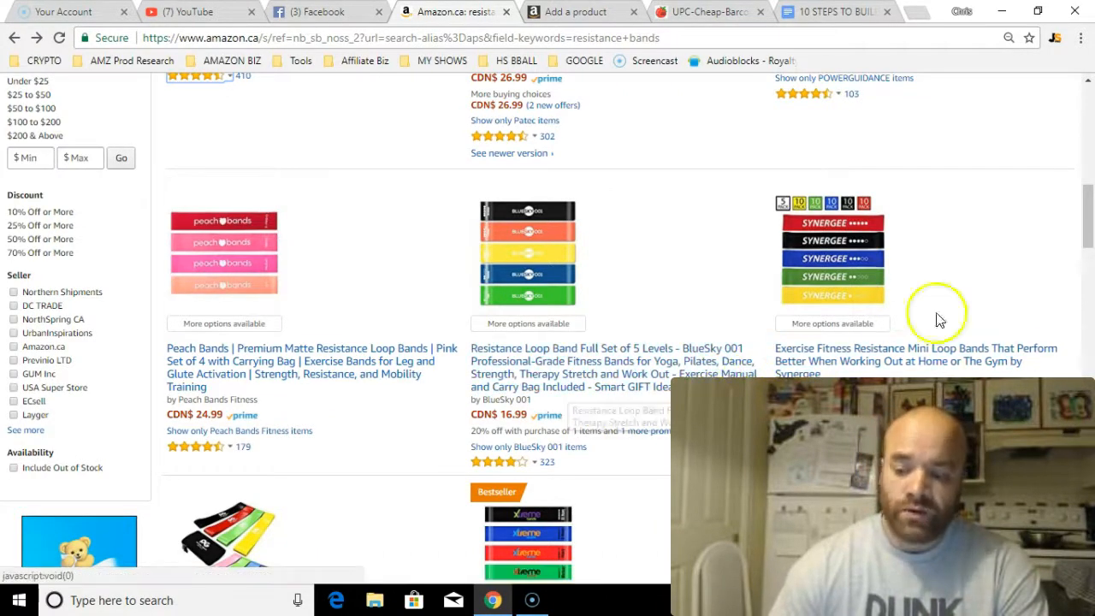
left_click_drag(1089, 229, 1091, 204)
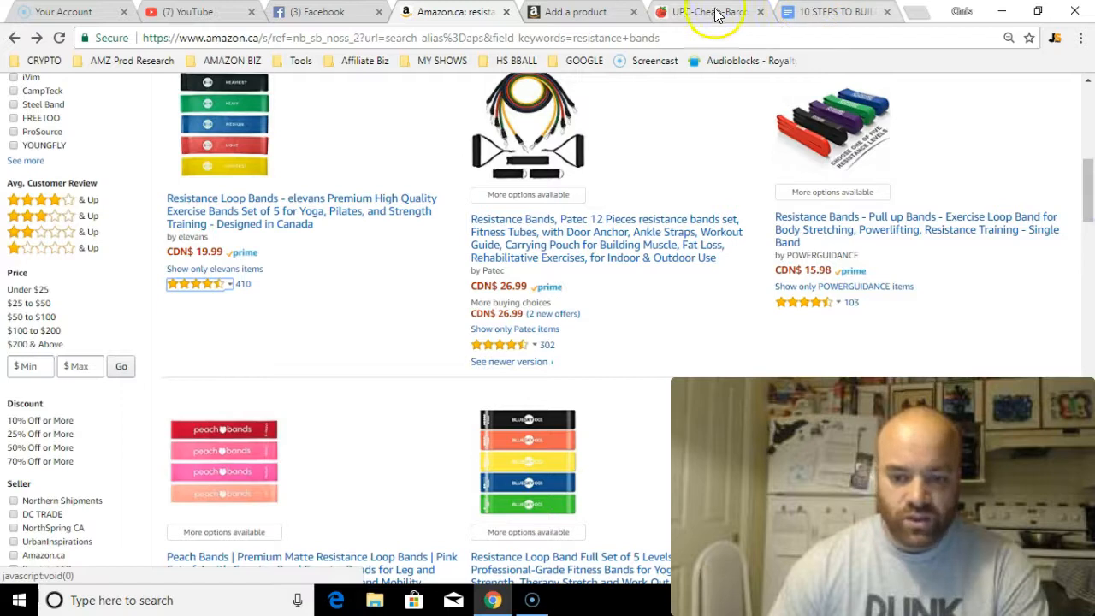
left_click_drag(1088, 197, 1088, 159)
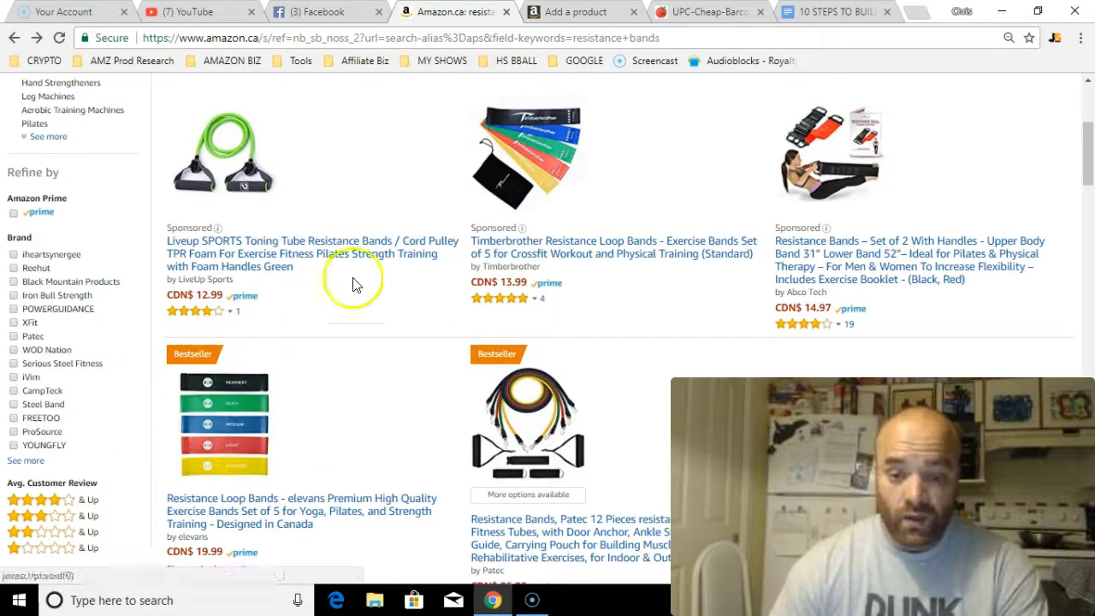
Step: Open the bestselling elevans resistance loop bands set and examine its gallery of product images
left_click(261, 424)
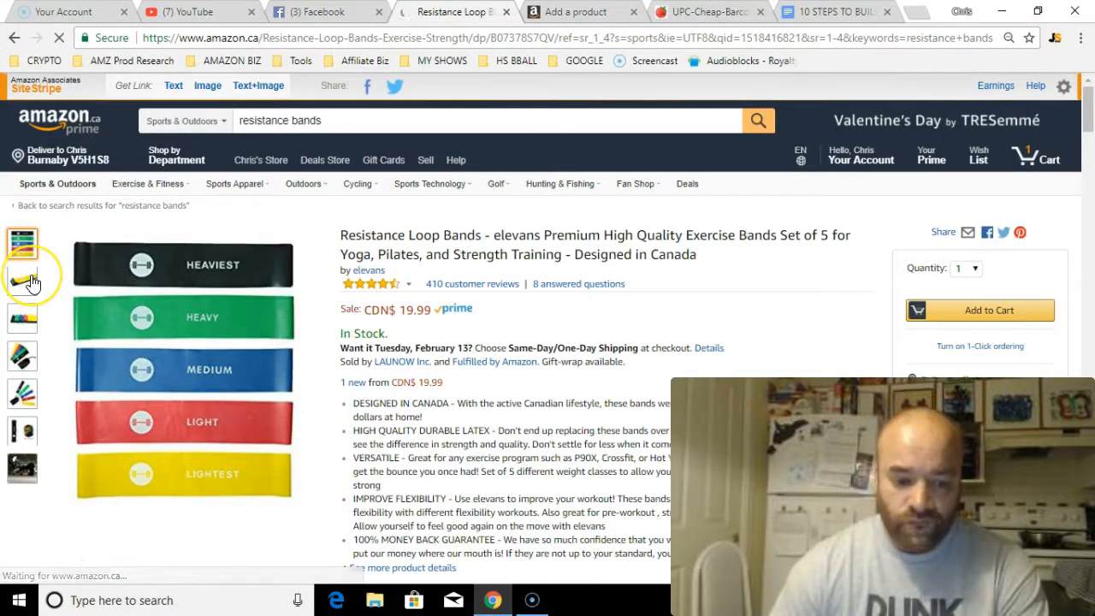
mouse_move(31, 283)
left_click(25, 319)
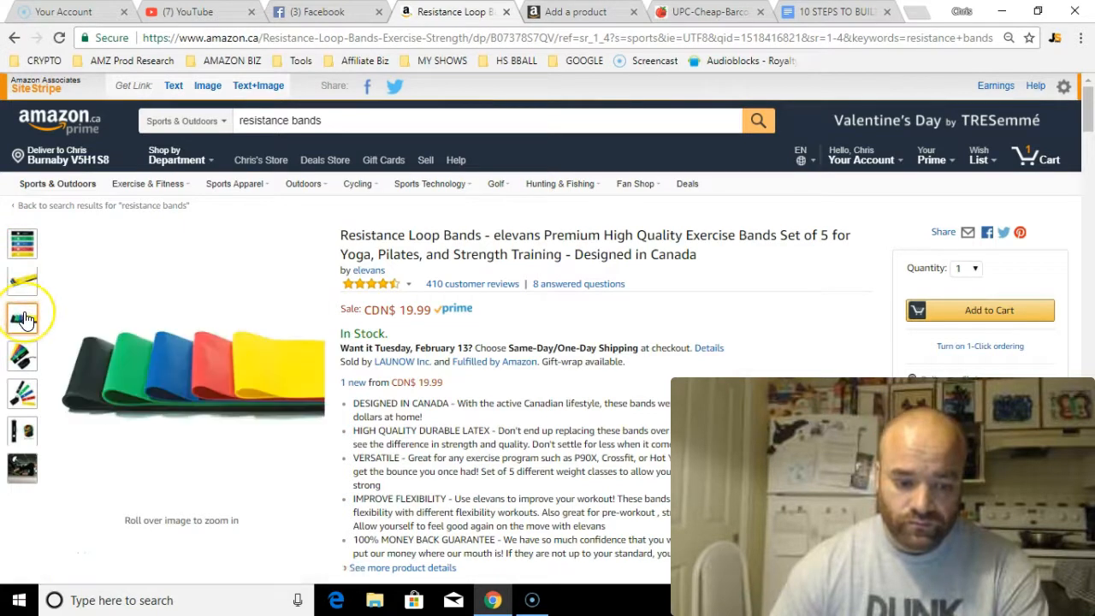
mouse_move(20, 357)
mouse_move(110, 330)
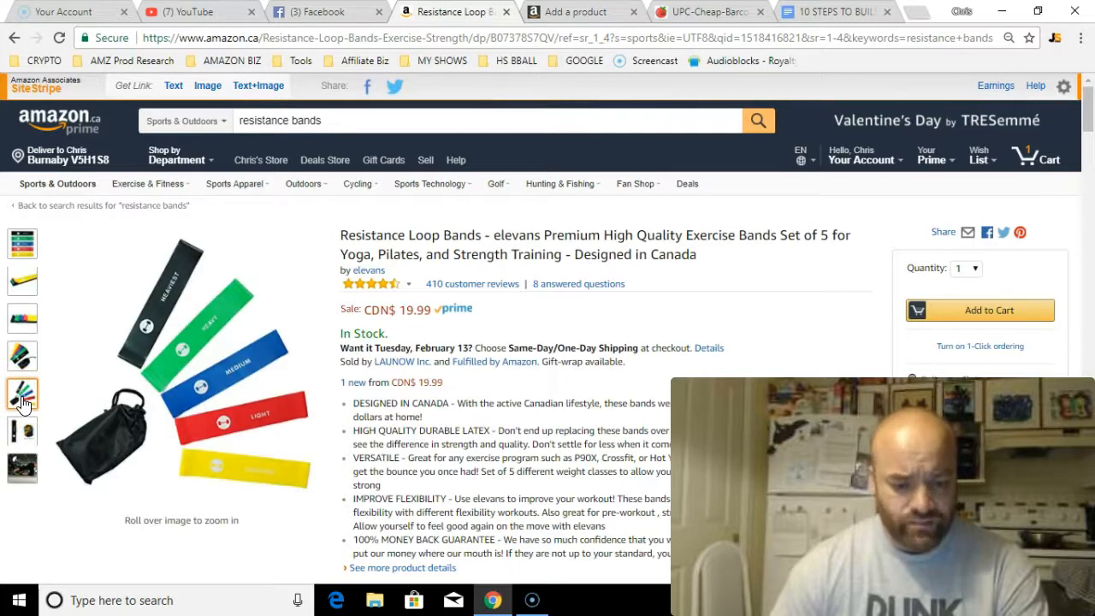
left_click(23, 433)
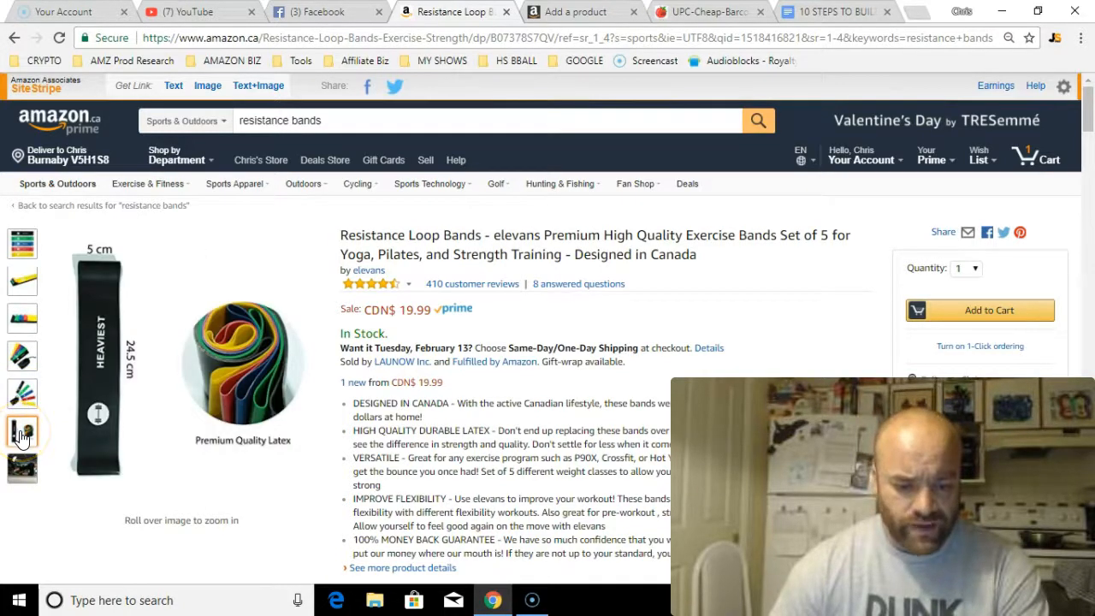
left_click(20, 473)
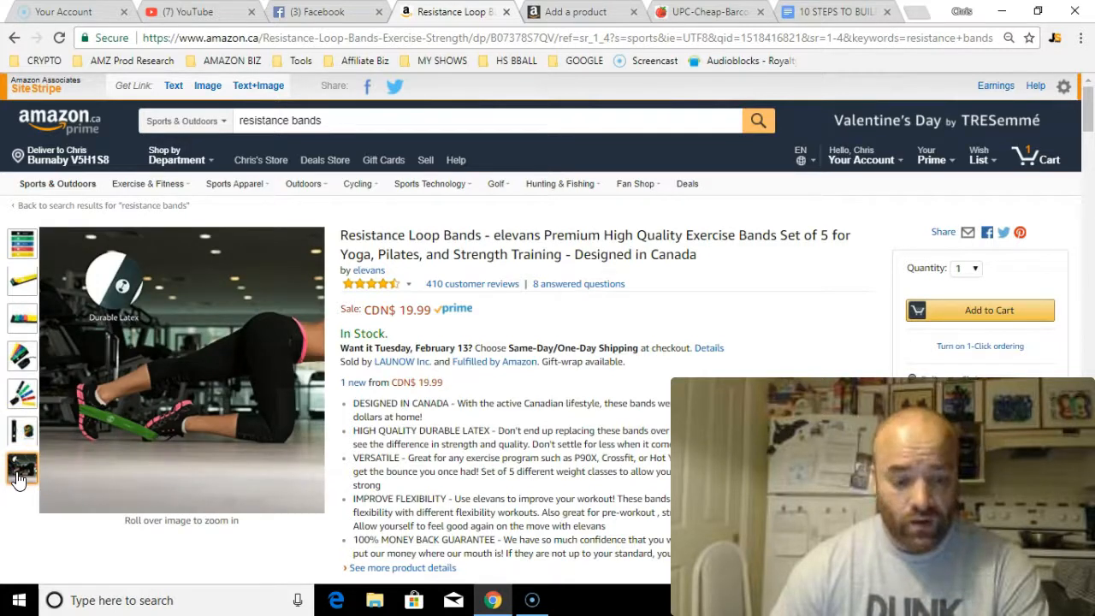
left_click(23, 437)
left_click(23, 464)
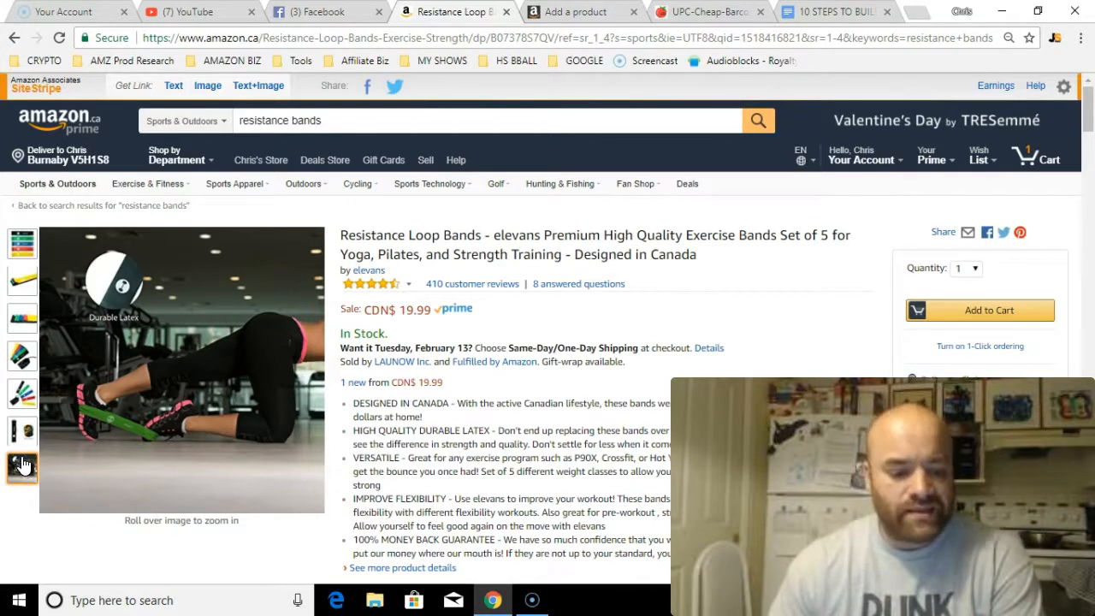
left_click(32, 368)
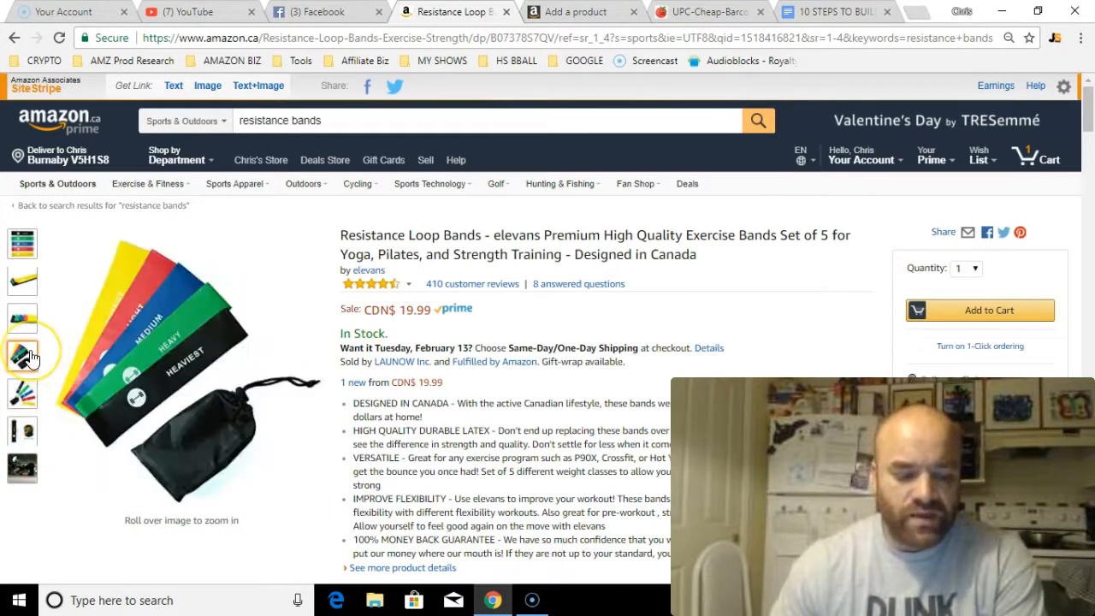
left_click(28, 321)
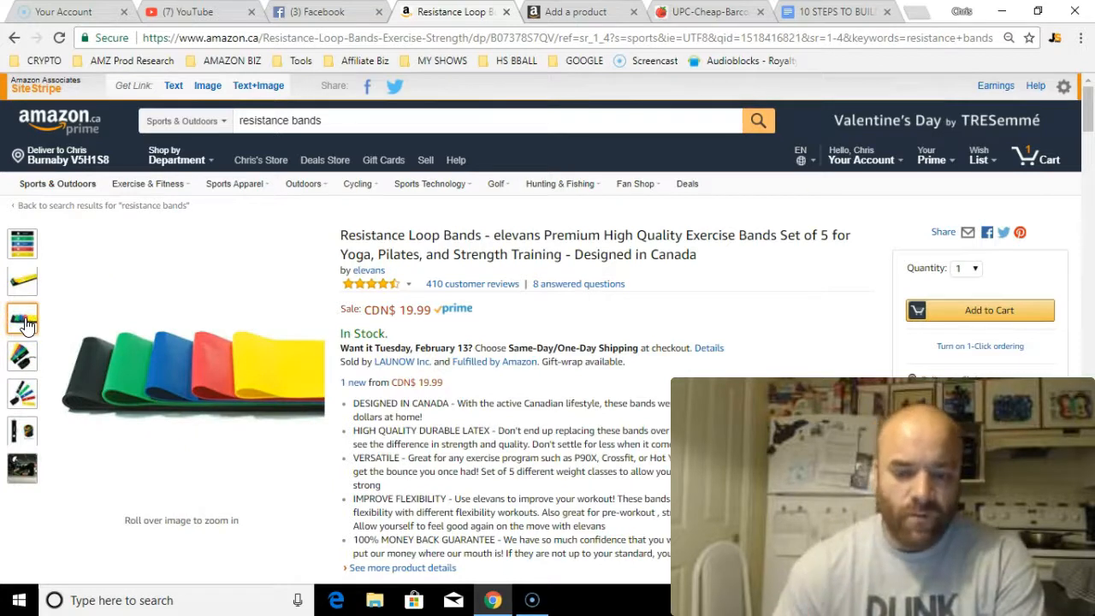
Step: Compare the elevans set's main photo with its close-up, carry pouch, dimensions and in-use workout images
left_click(22, 286)
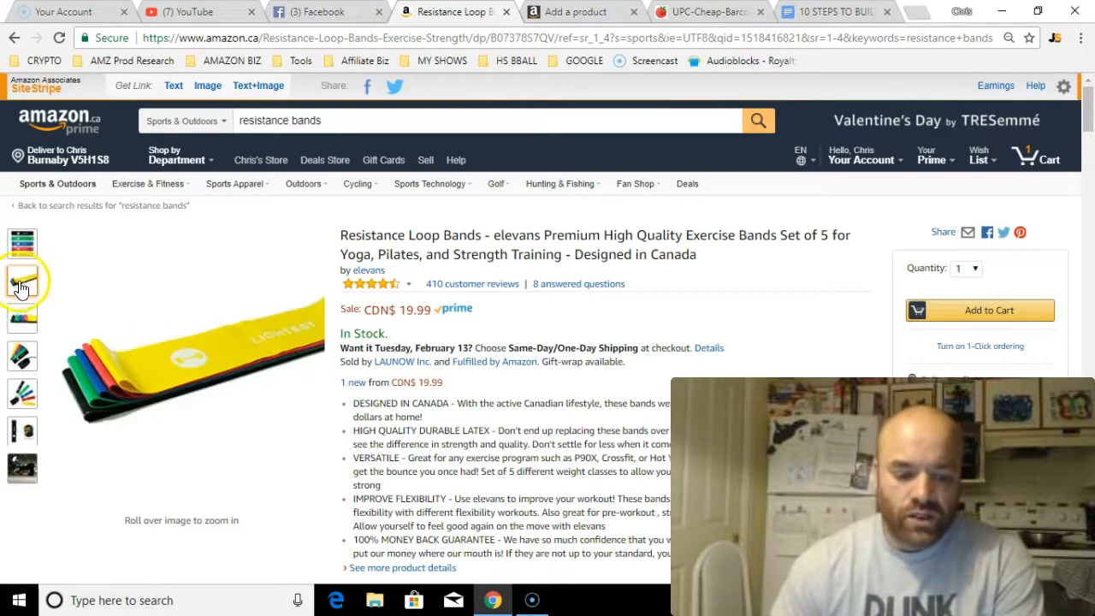
mouse_move(23, 339)
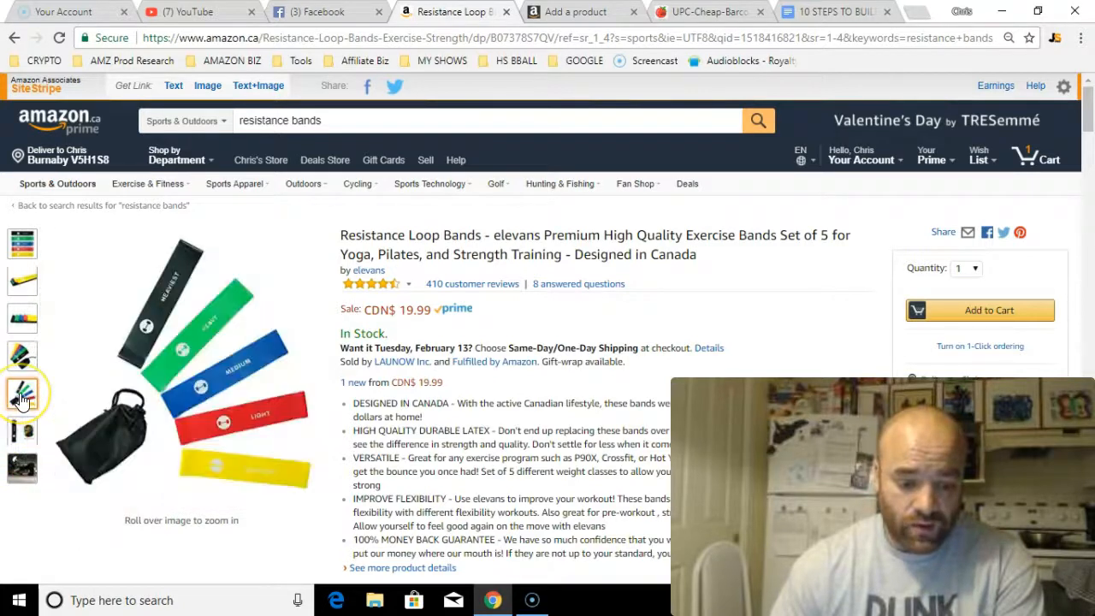
left_click(22, 431)
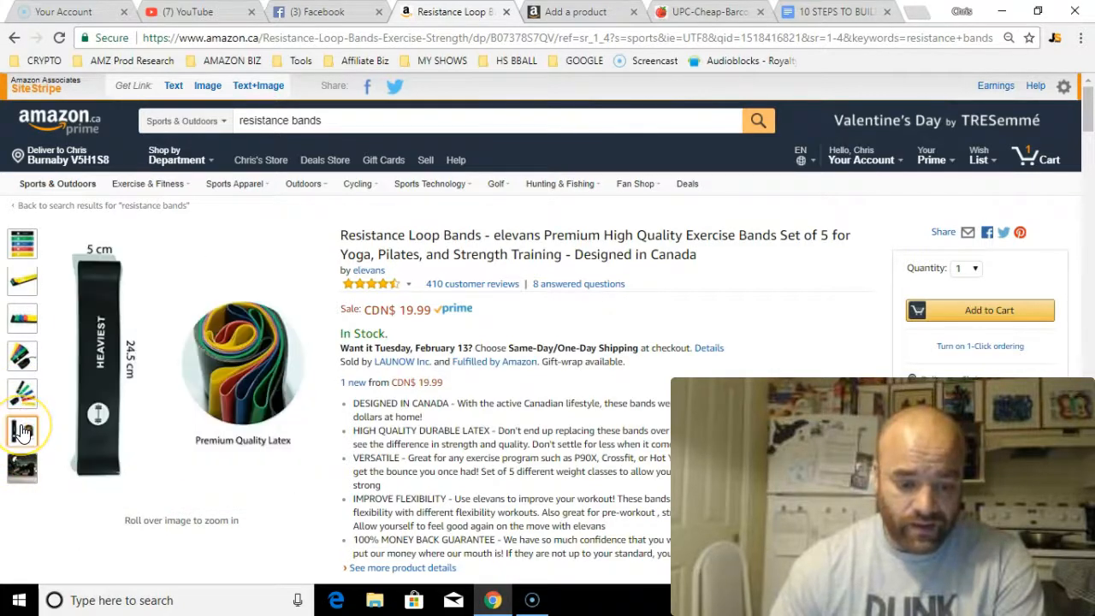
left_click(23, 473)
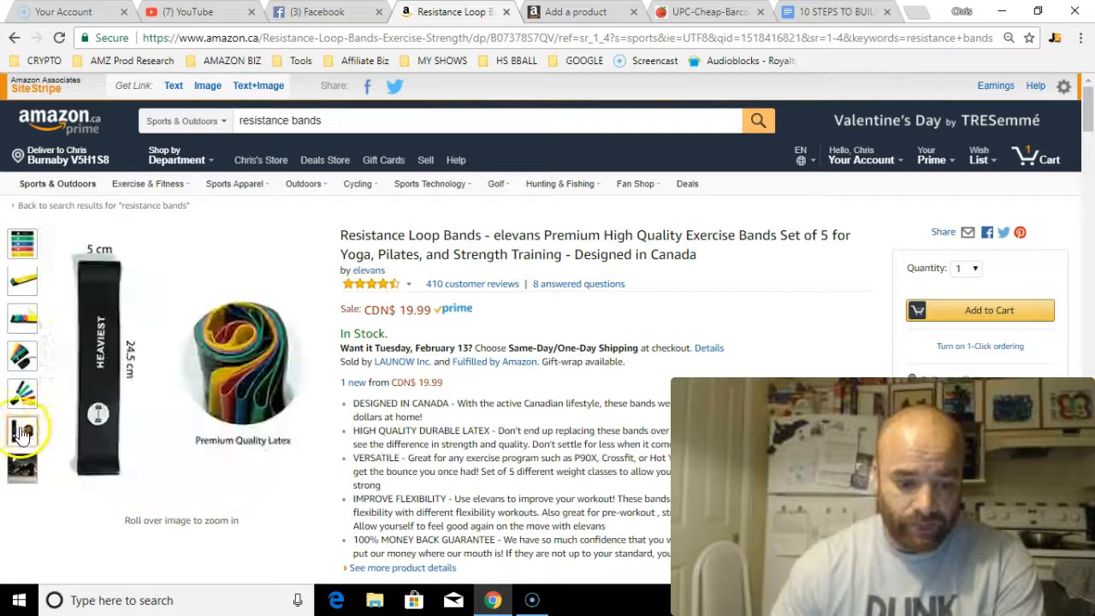
left_click(25, 250)
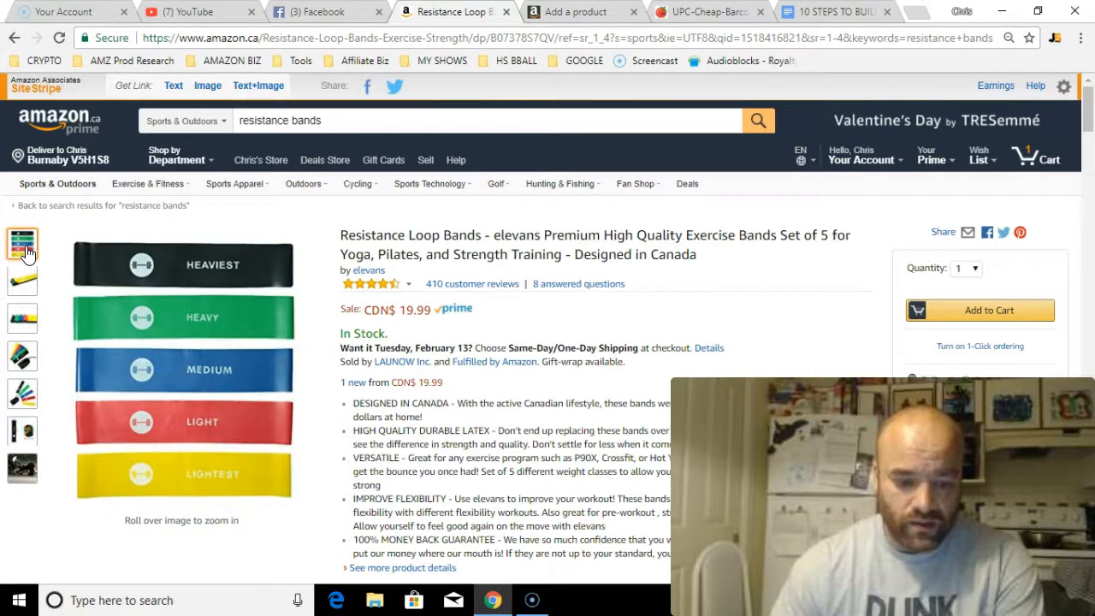
left_click(5, 452)
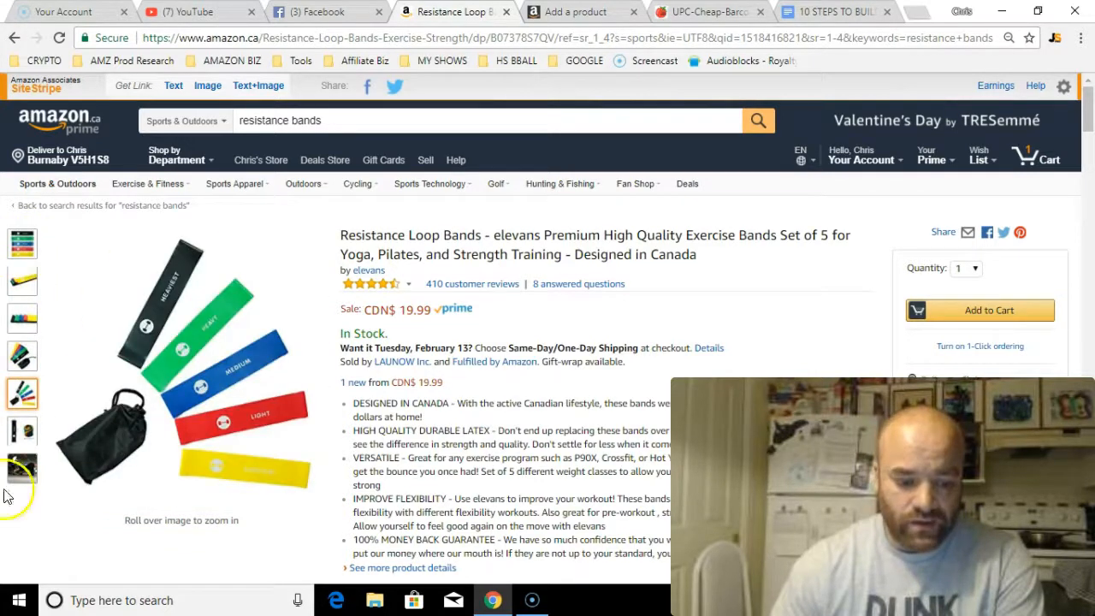
left_click(23, 473)
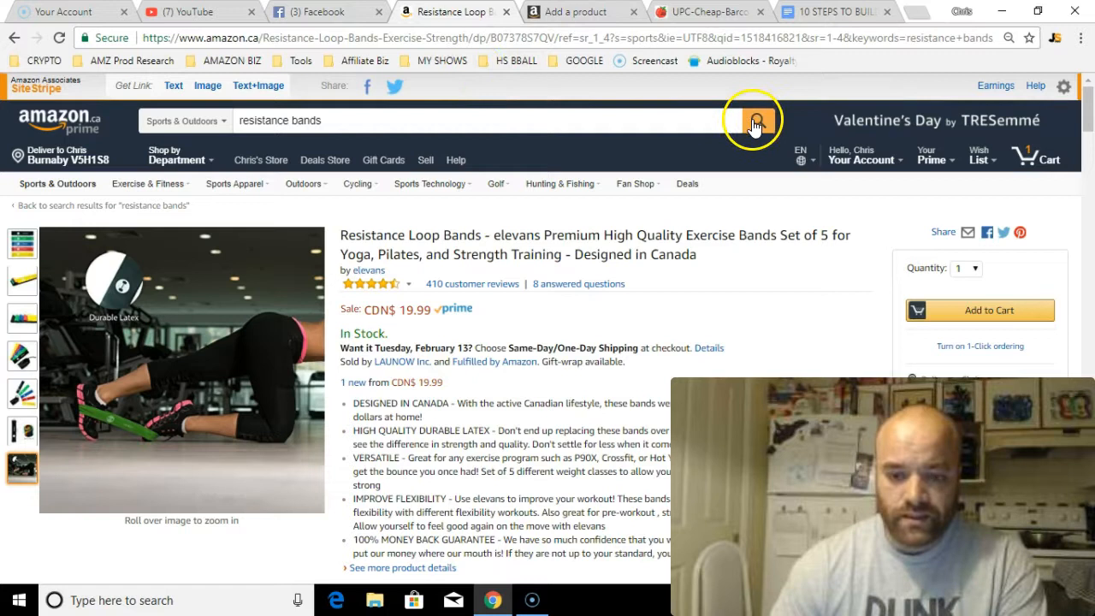
Step: Search Sports & Outdoors for BRACES and examine the main product photos across the results
triple_click(282, 120)
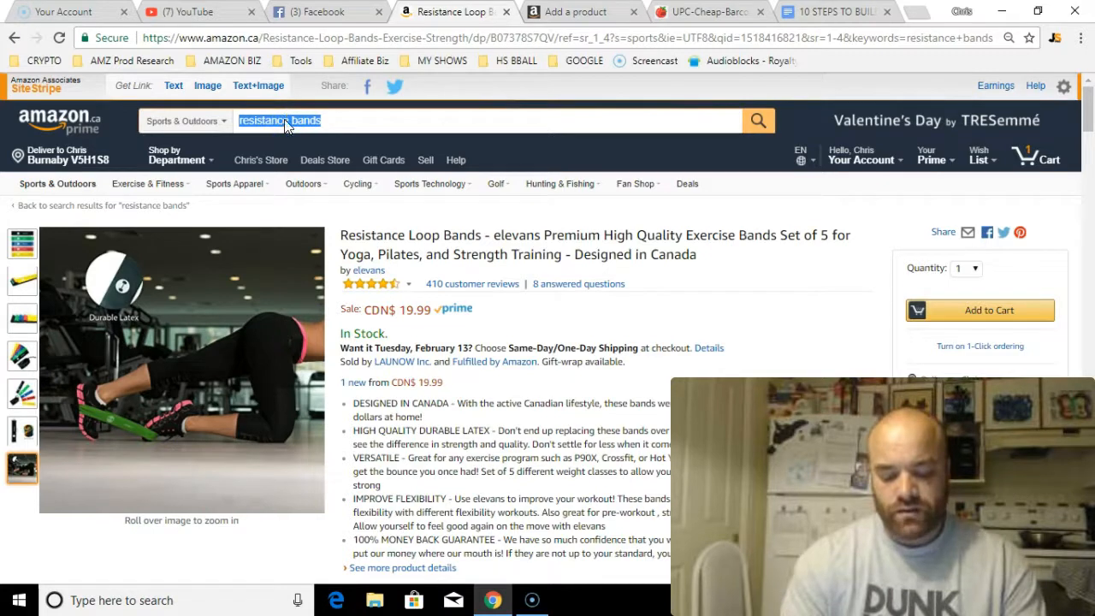
type("BRACES")
key("Return")
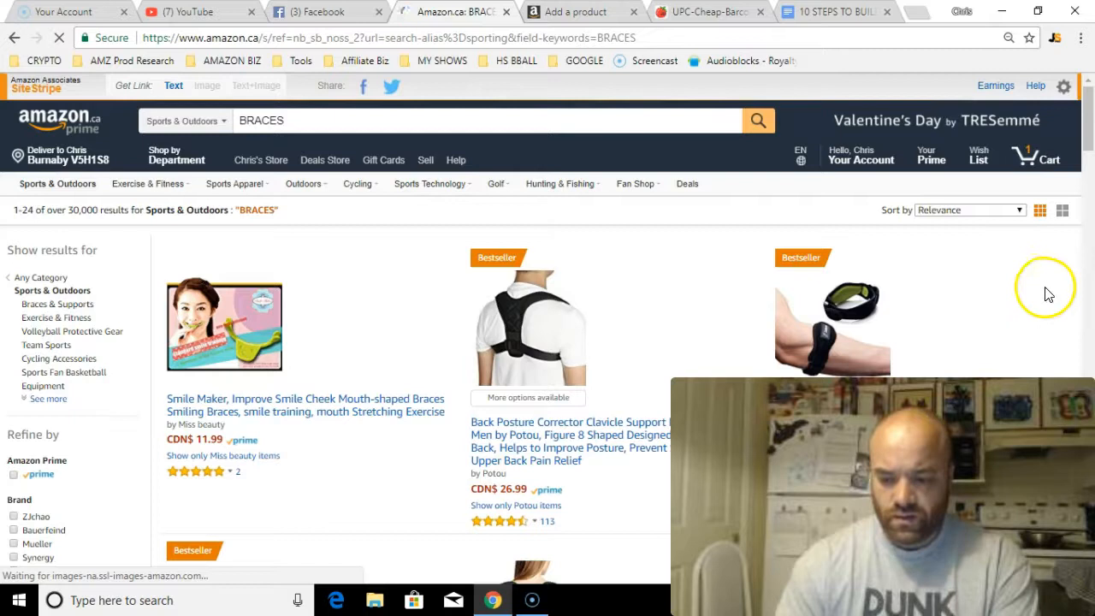
scroll(1088, 141, "down", 1)
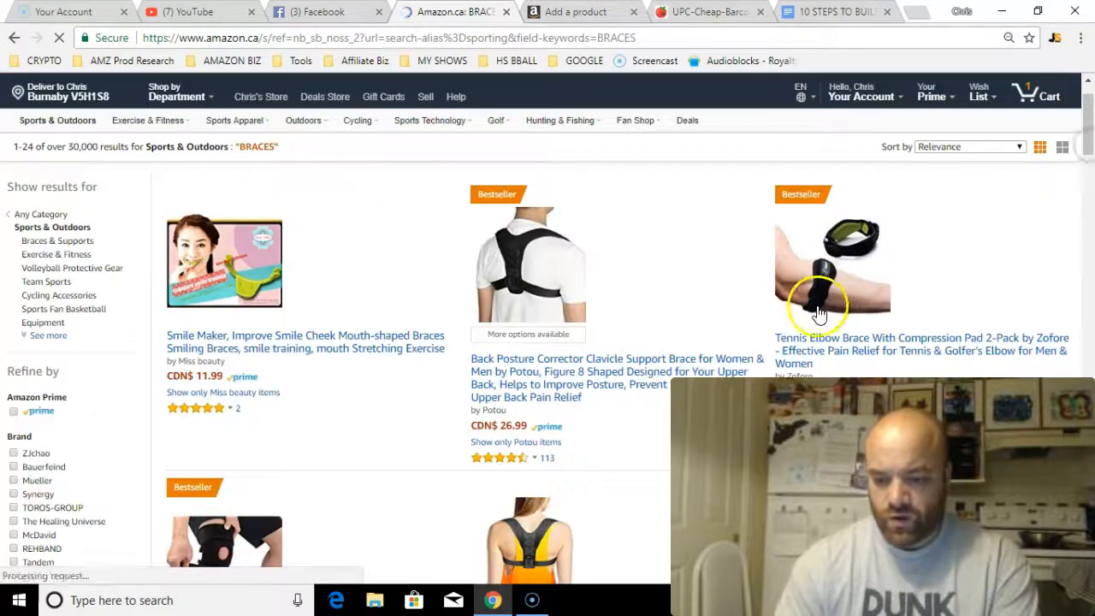
scroll(1088, 141, "down", 3)
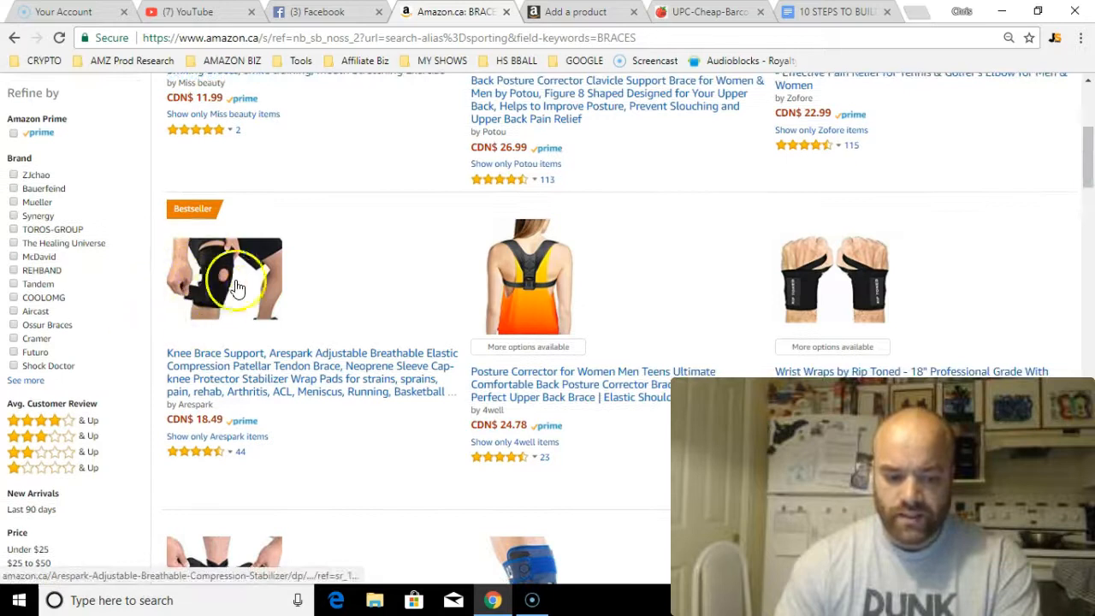
scroll(1085, 171, "down", 4)
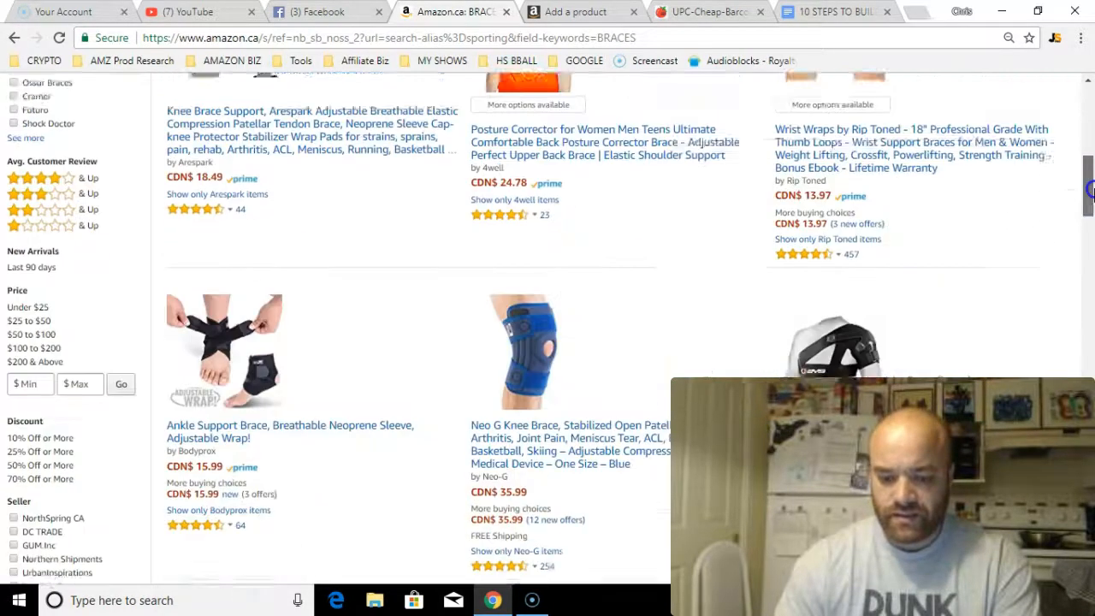
left_click_drag(1091, 202, 1091, 301)
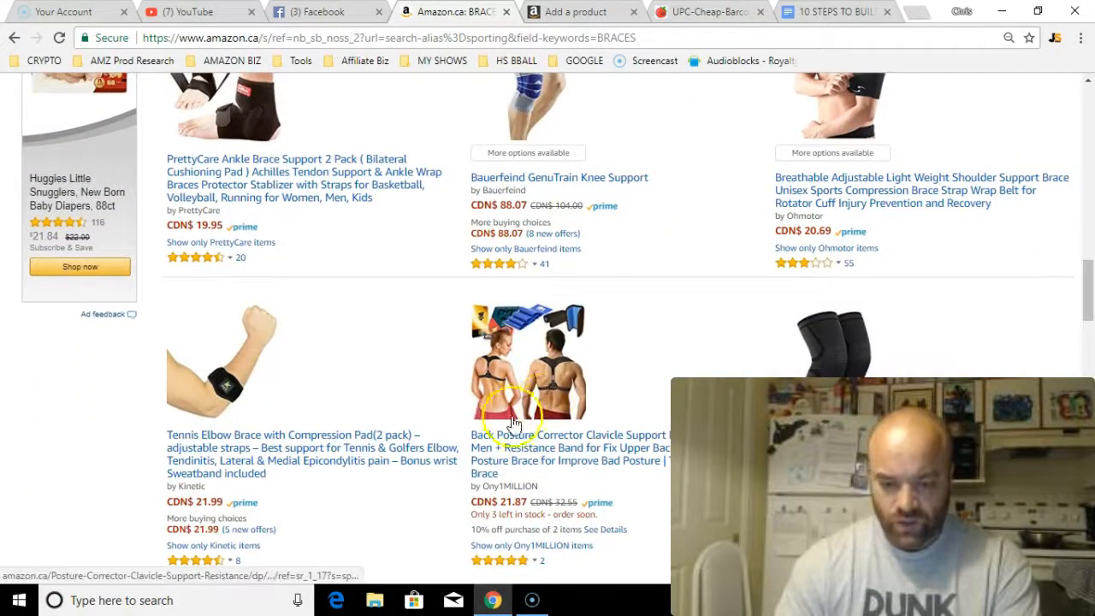
left_click_drag(1083, 293, 1087, 400)
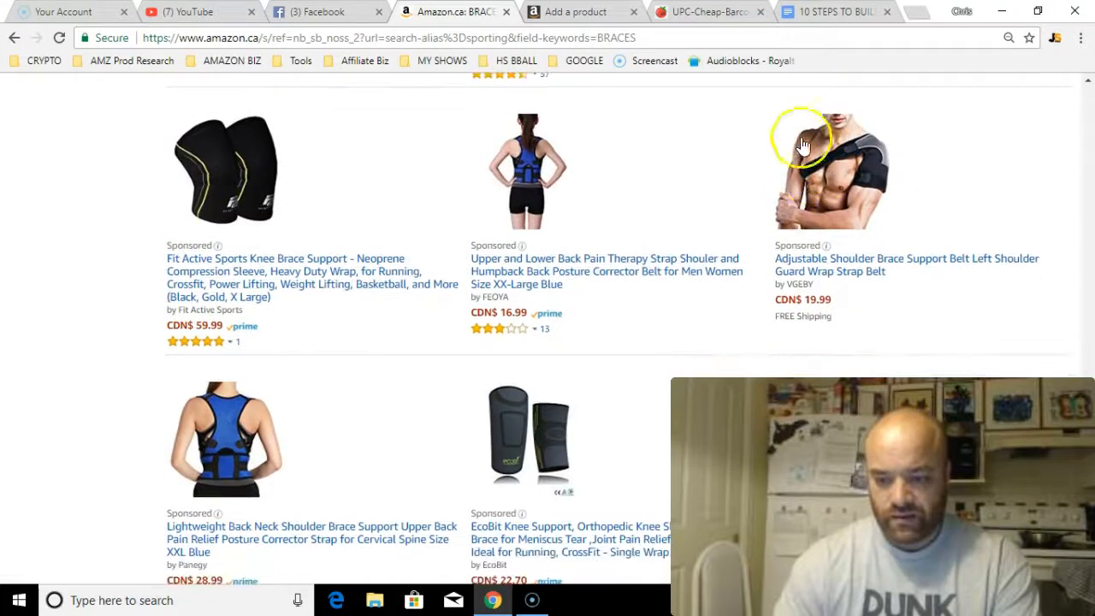
left_click_drag(1087, 401, 1089, 111)
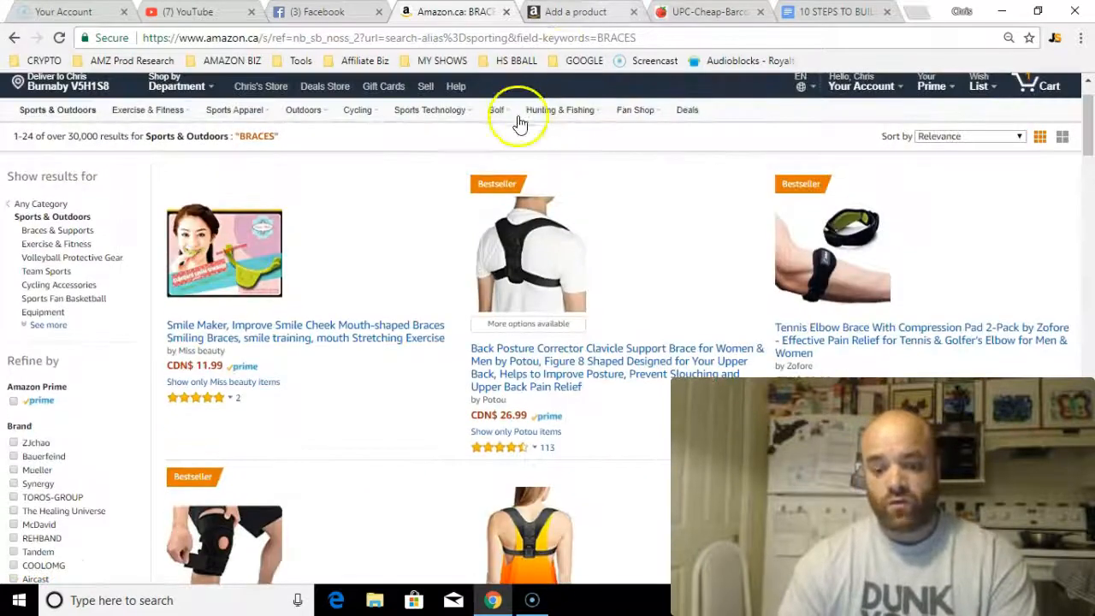
Step: Return to the new product listing in Seller Central and turn on its Advanced View
left_click(600, 10)
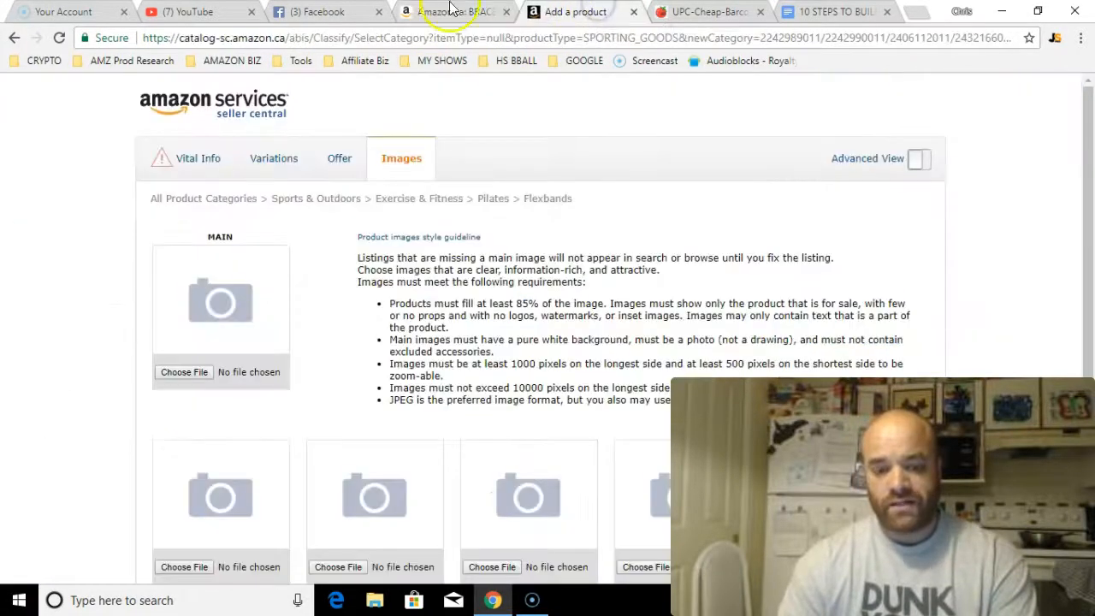
left_click(425, 10)
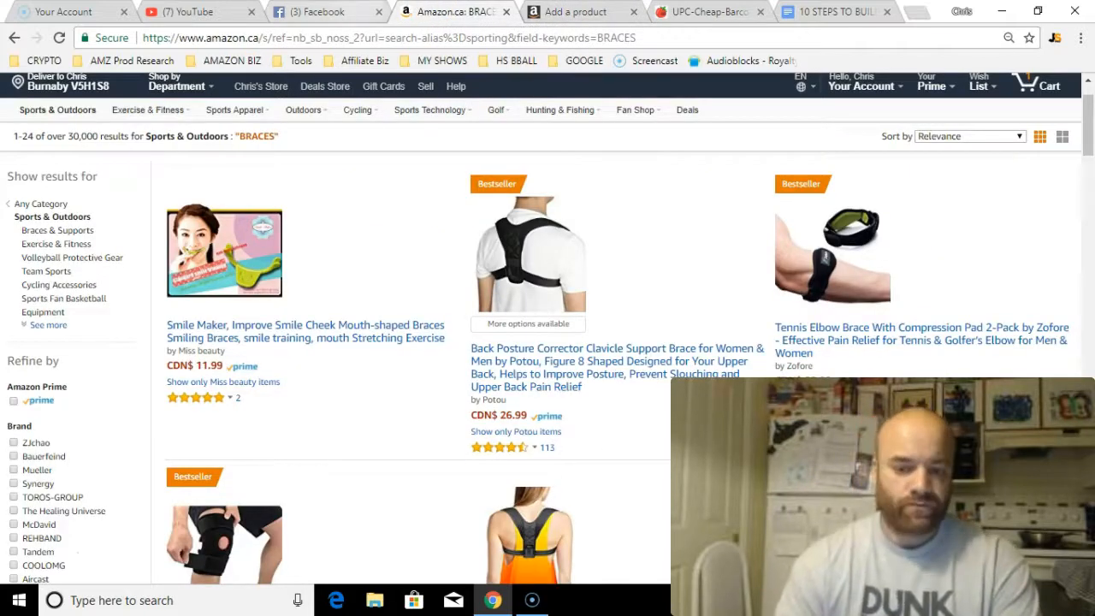
key("ctrl+Tab")
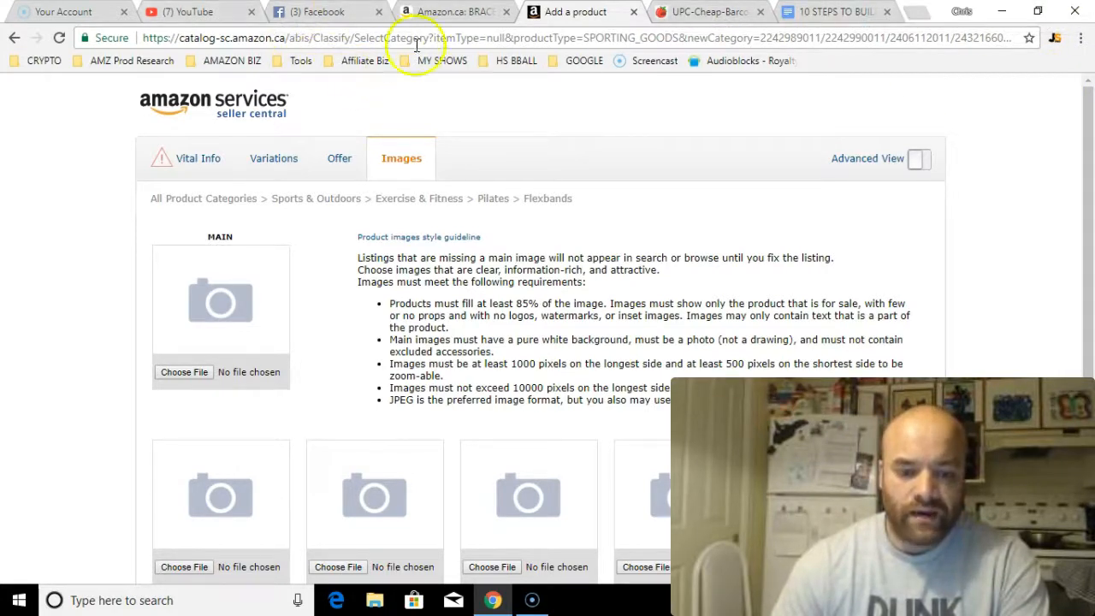
left_click(917, 160)
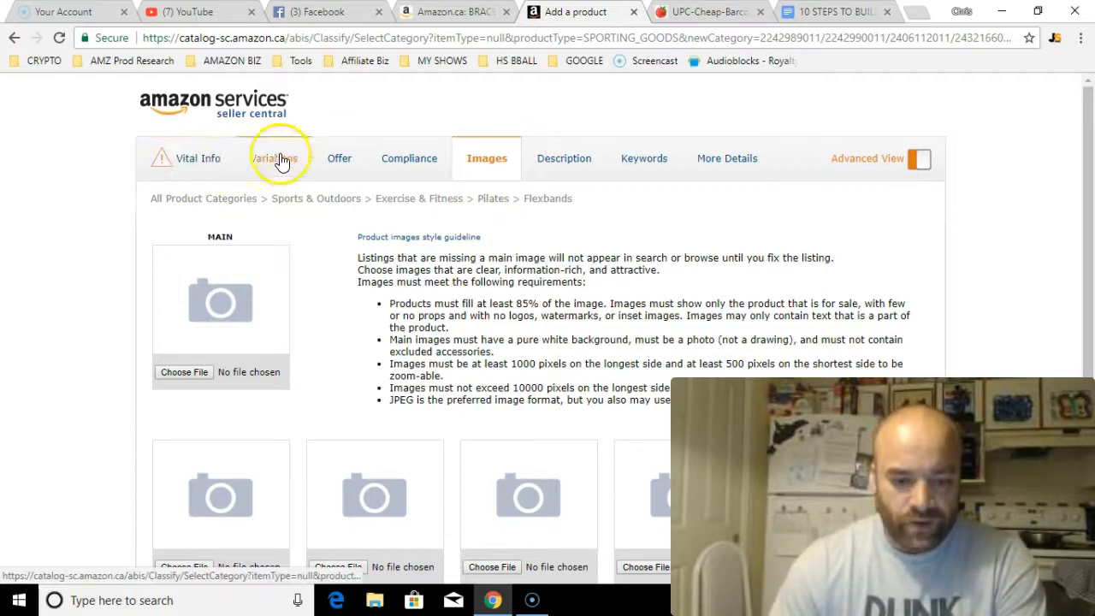
Step: Set the offer's Manufacturer's Suggested Retail Price to CDN$ 39.99
left_click(347, 162)
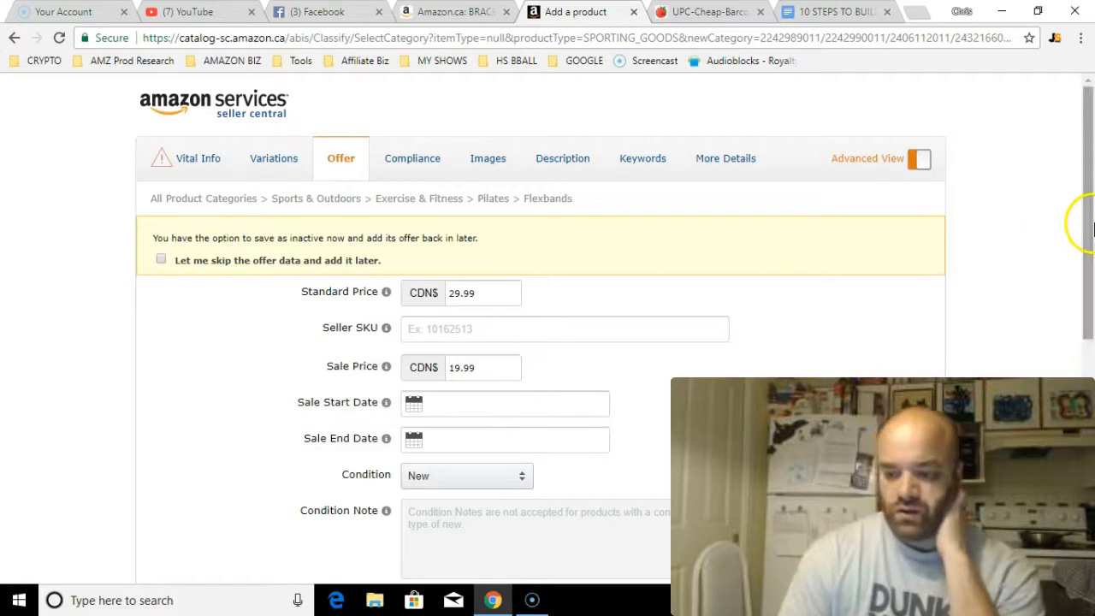
scroll(1092, 227, "down", 1)
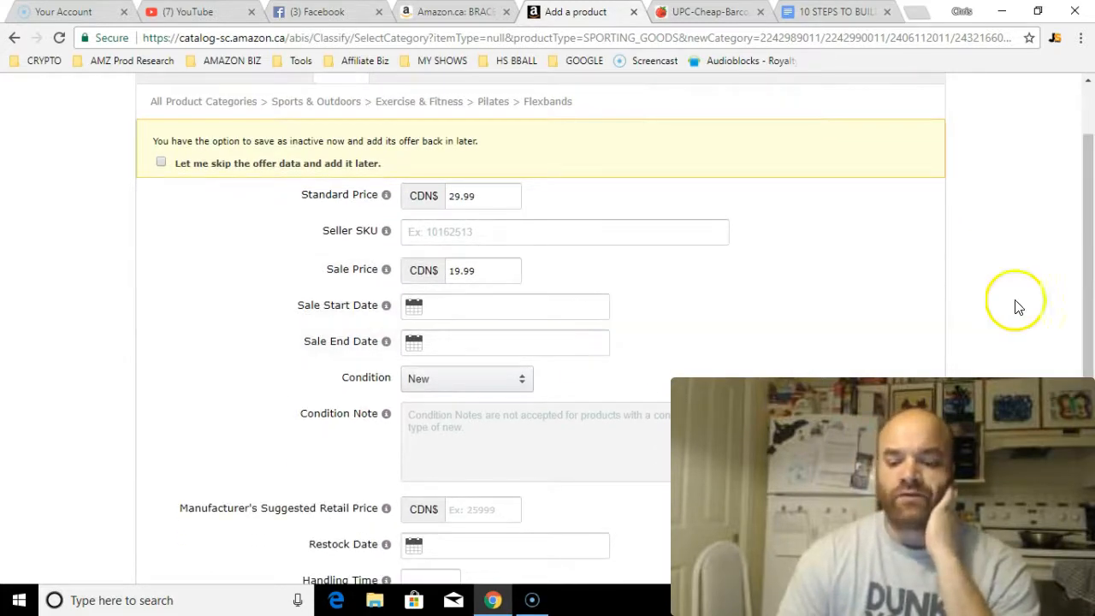
left_click_drag(1091, 288, 1089, 370)
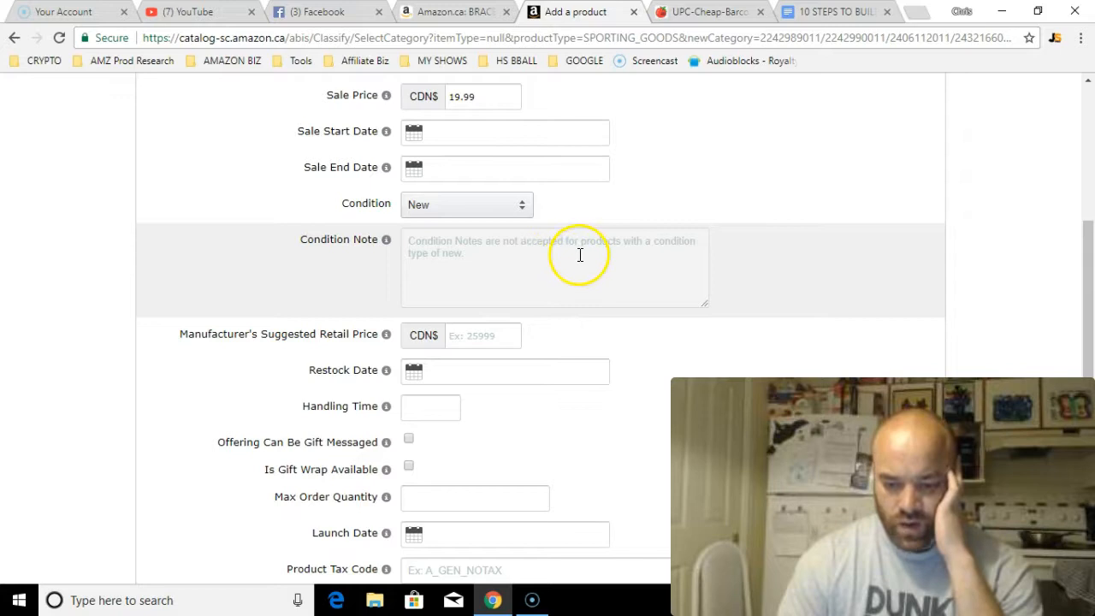
left_click_drag(1091, 288, 1091, 320)
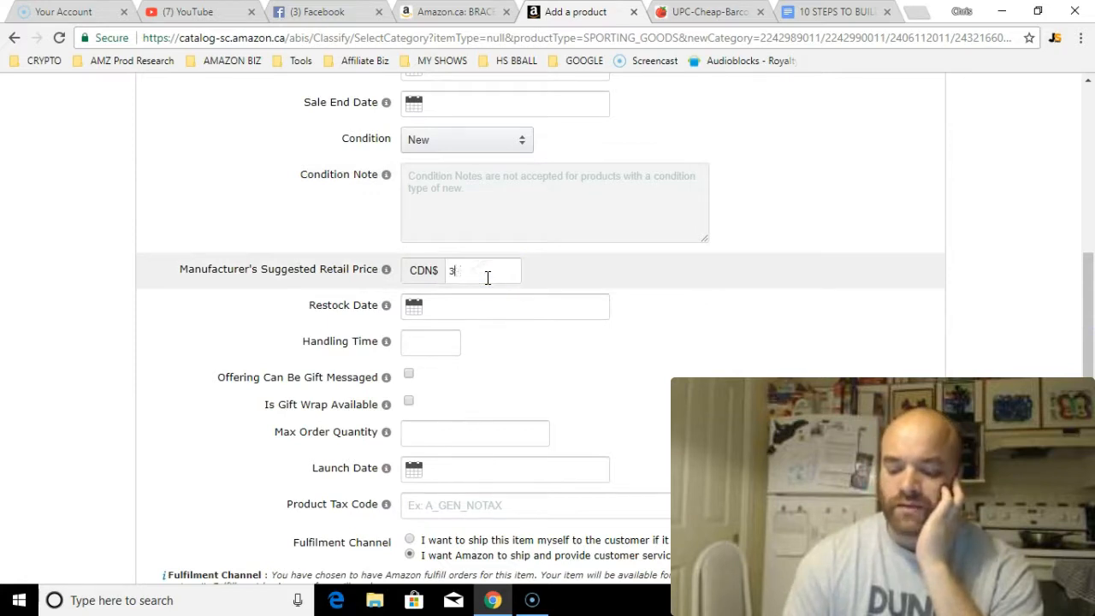
left_click(1085, 368)
Step: Clear the Sale Price from the listing's offer details
left_click_drag(1083, 366, 1092, 282)
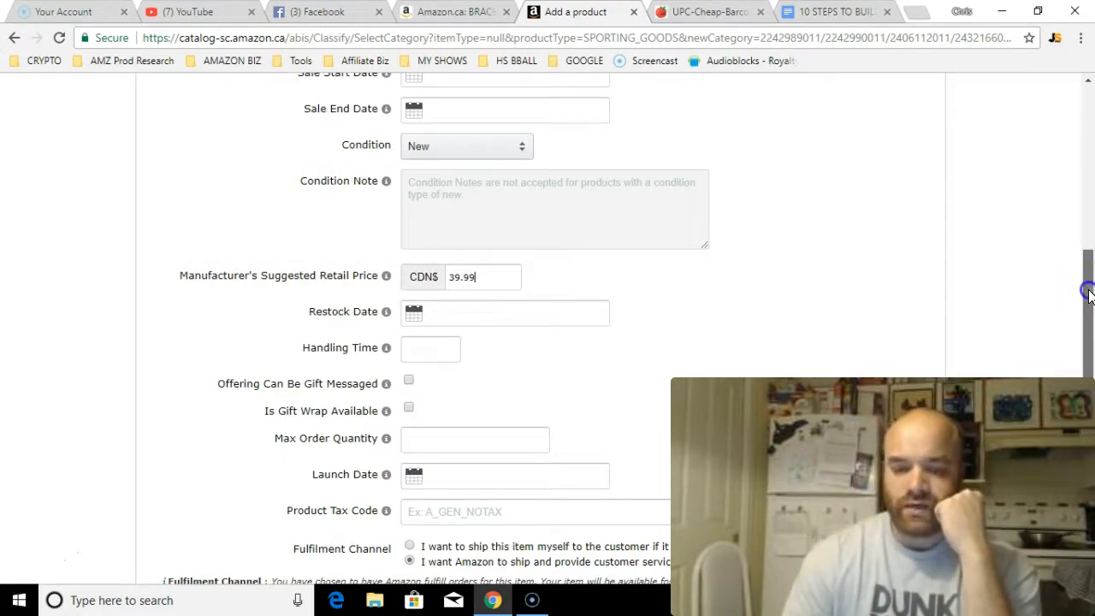
scroll(1092, 292, "up", 1)
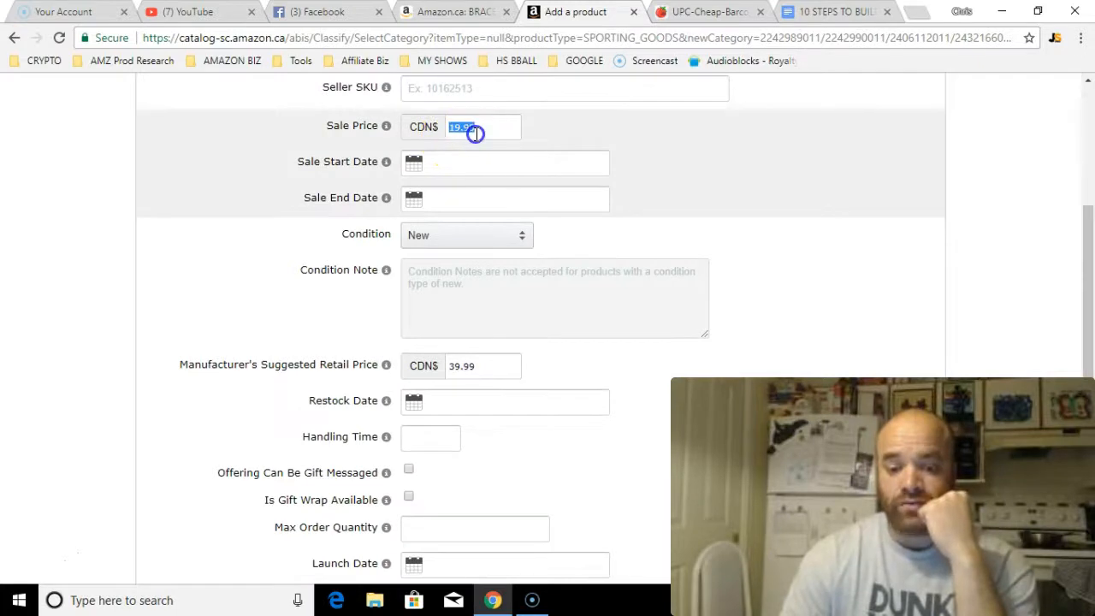
scroll(1083, 244, "up", 3)
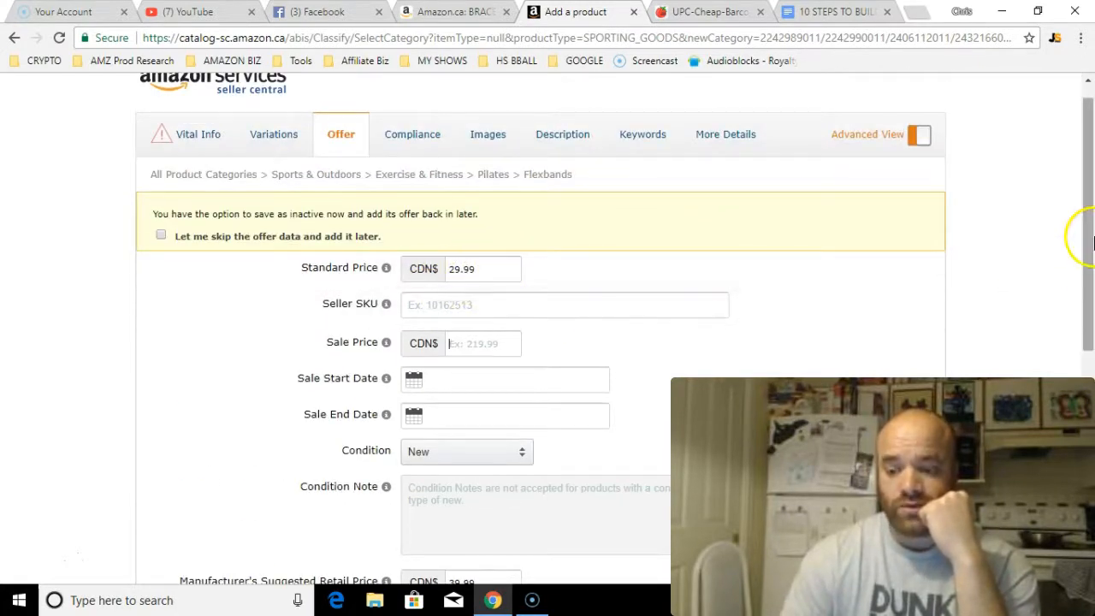
scroll(1092, 243, "down", 1)
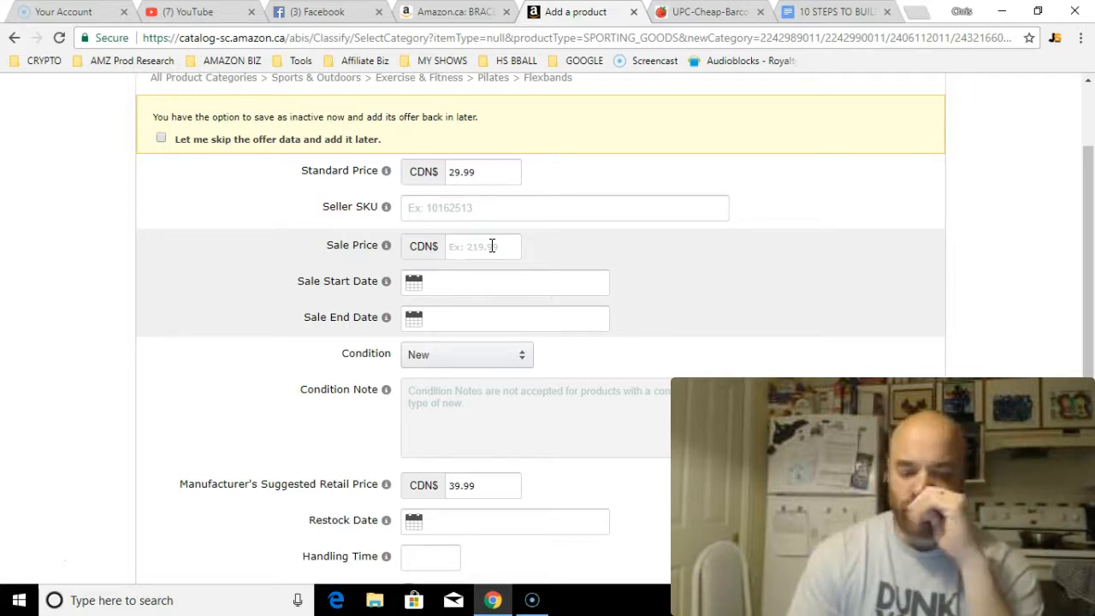
Step: Allow gift messages and make gift wrap available for the offer
left_click_drag(1091, 297, 1091, 445)
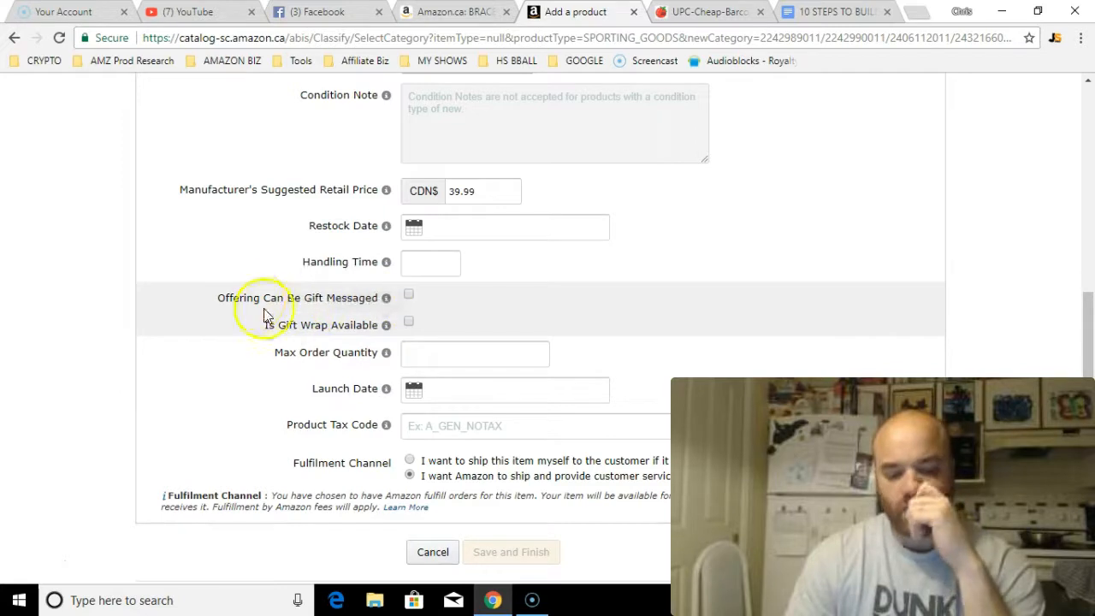
left_click(408, 294)
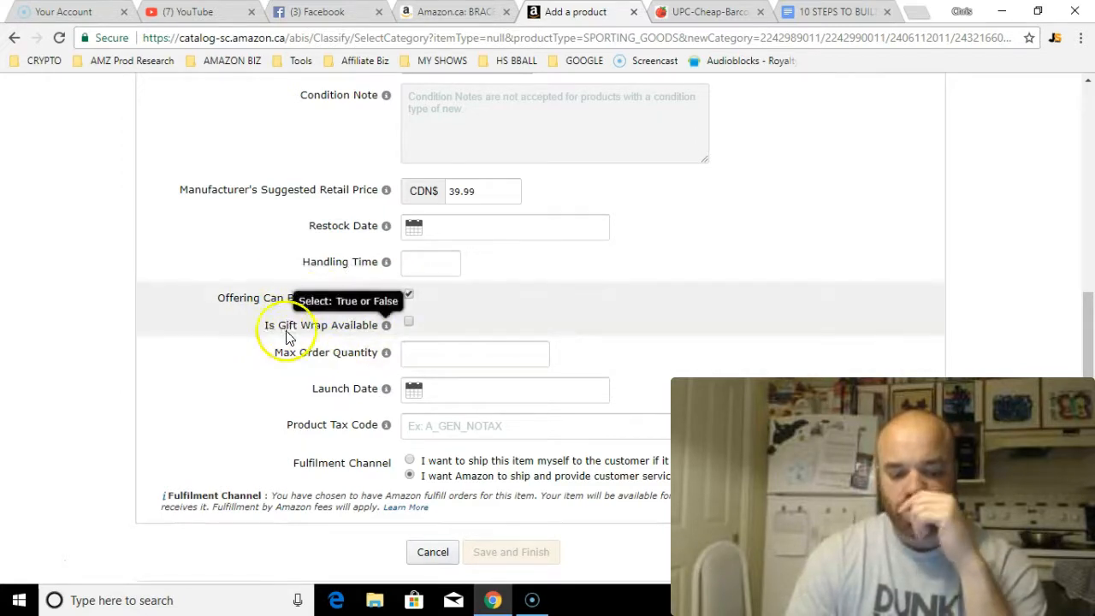
left_click(409, 324)
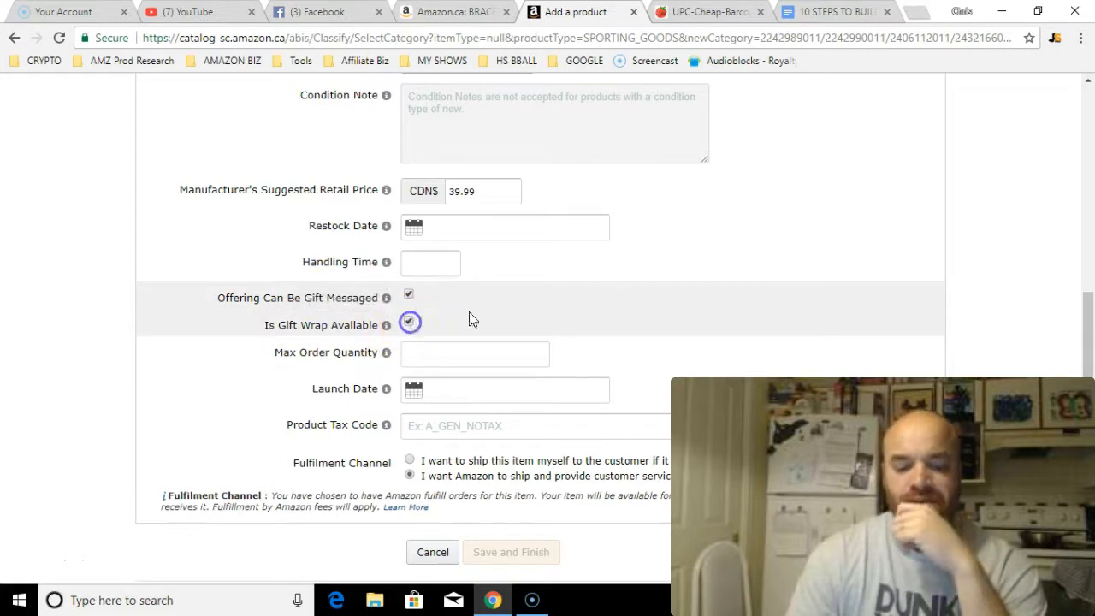
left_click_drag(1092, 314, 1090, 358)
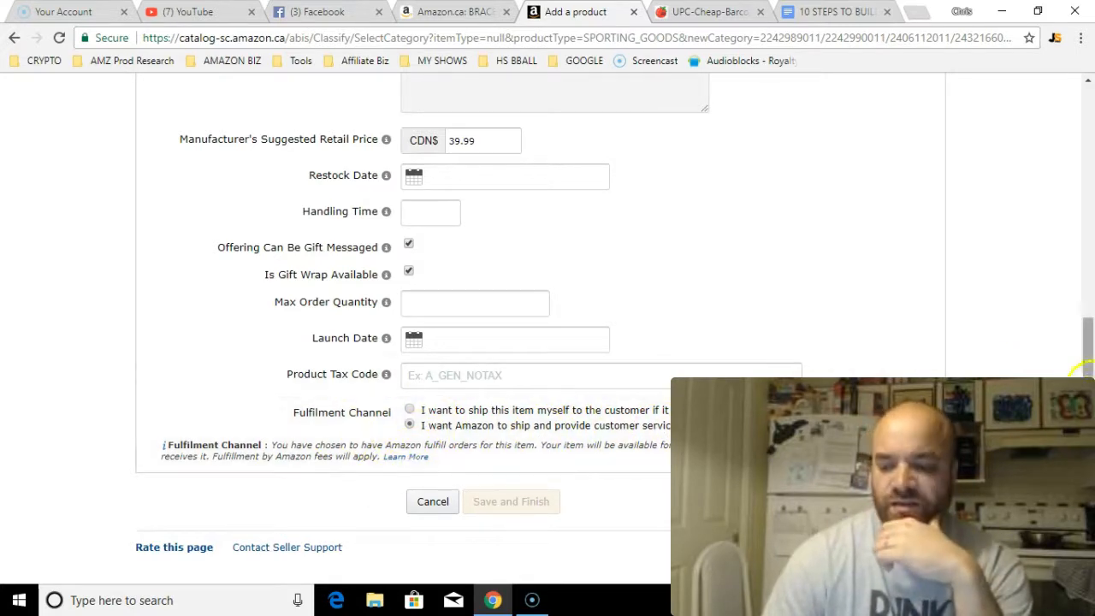
Step: Open the listing's Compliance section and review its battery-related fields
left_click_drag(1087, 372, 1088, 169)
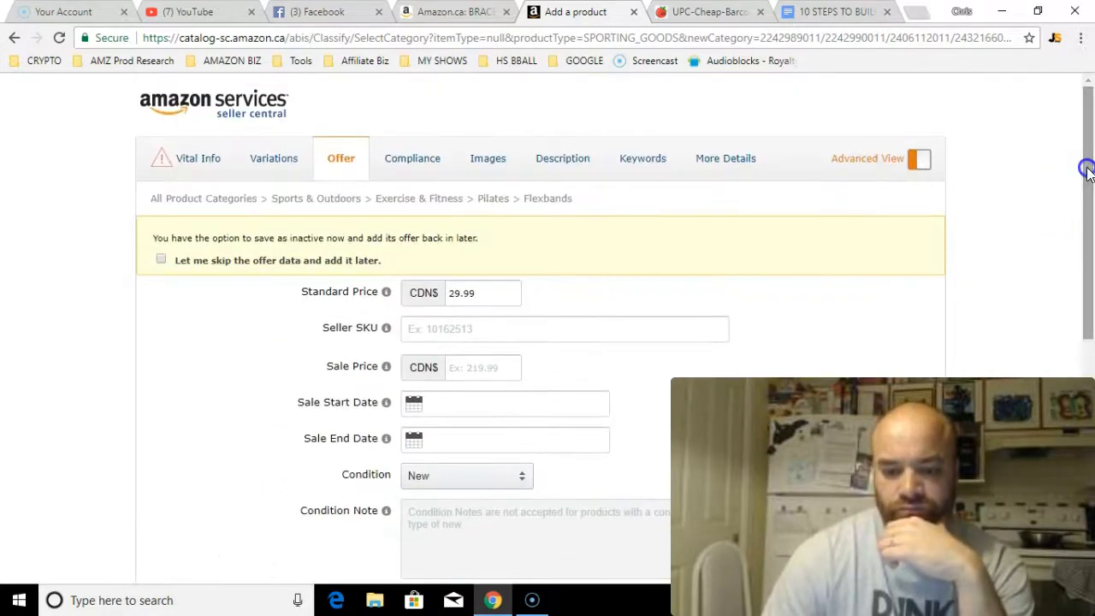
left_click(391, 156)
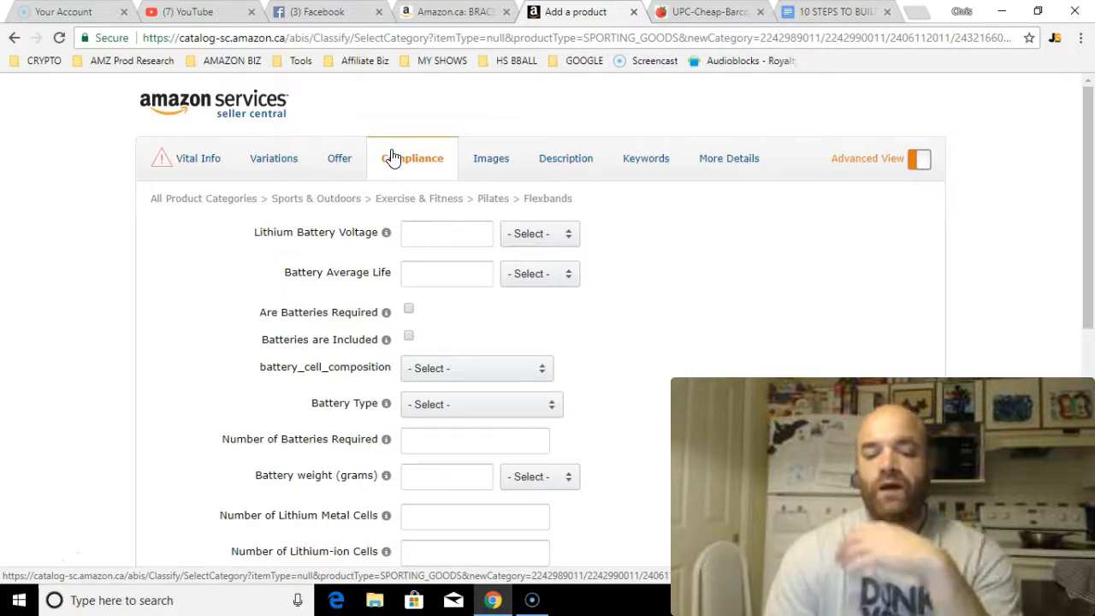
left_click(392, 158)
left_click_drag(1083, 227, 1092, 255)
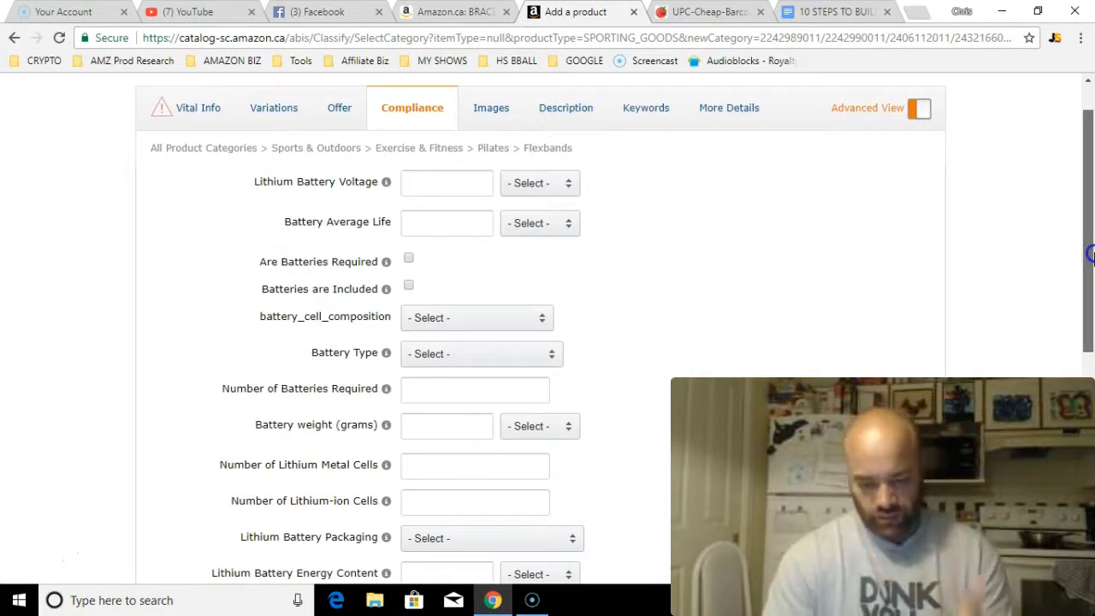
left_click_drag(1089, 253, 1091, 273)
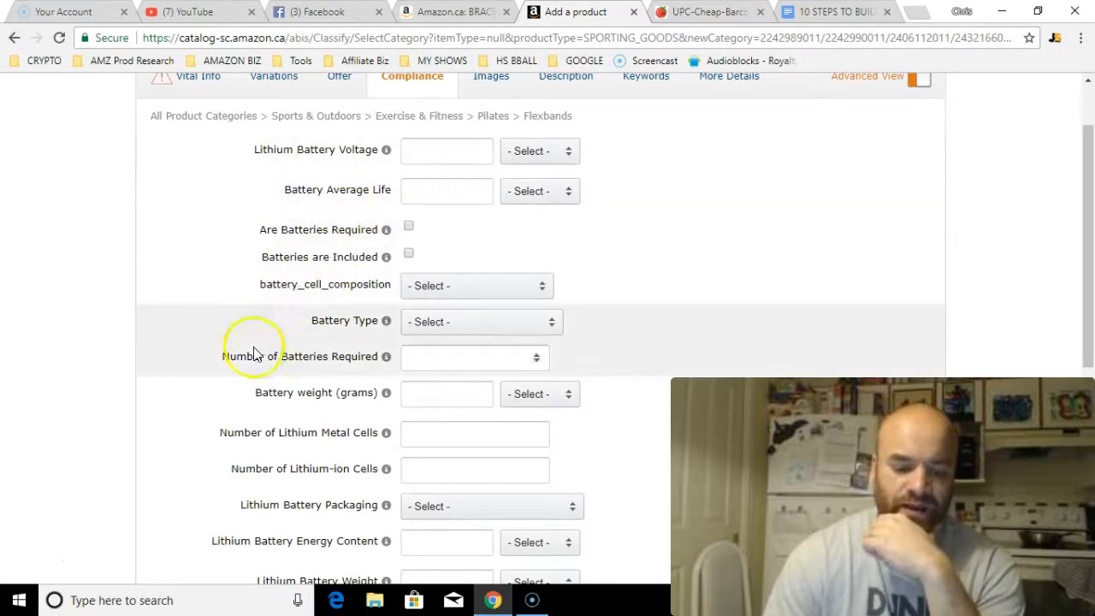
Step: Review the remaining Compliance fields, from lithium battery details to dangerous goods regulations and GHS pictograms
left_click_drag(1094, 282, 1094, 457)
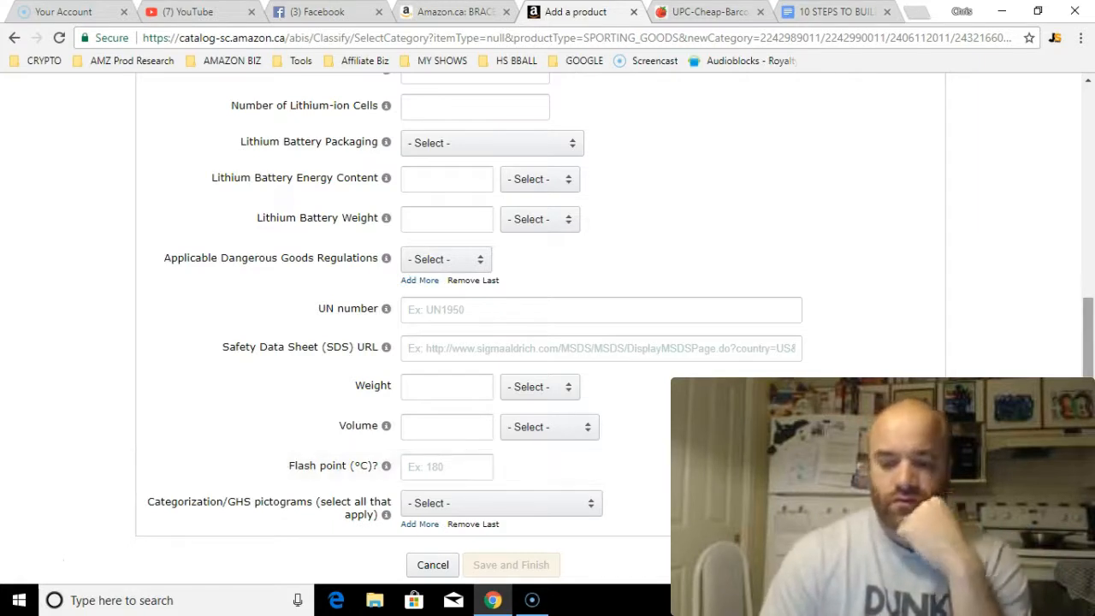
scroll(1087, 326, "down", 1)
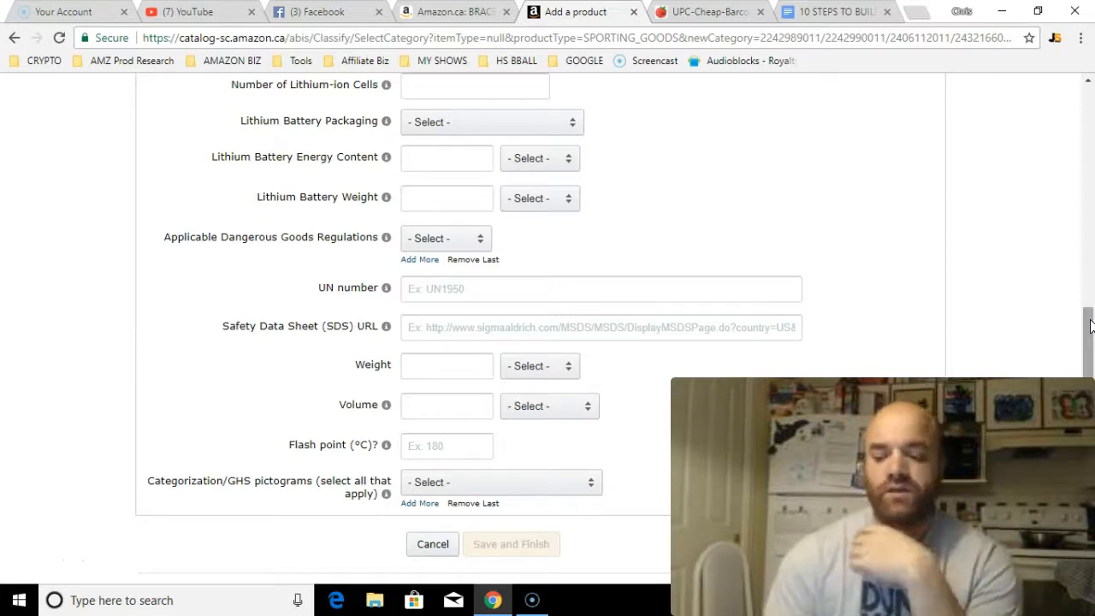
left_click_drag(1091, 325, 1090, 350)
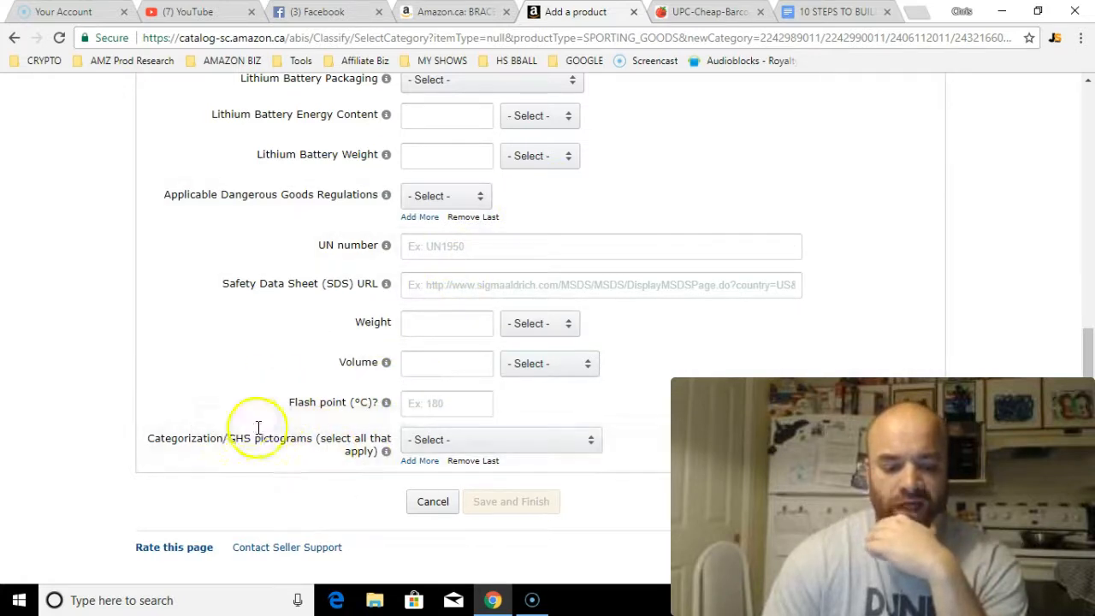
left_click_drag(1088, 353, 1080, 132)
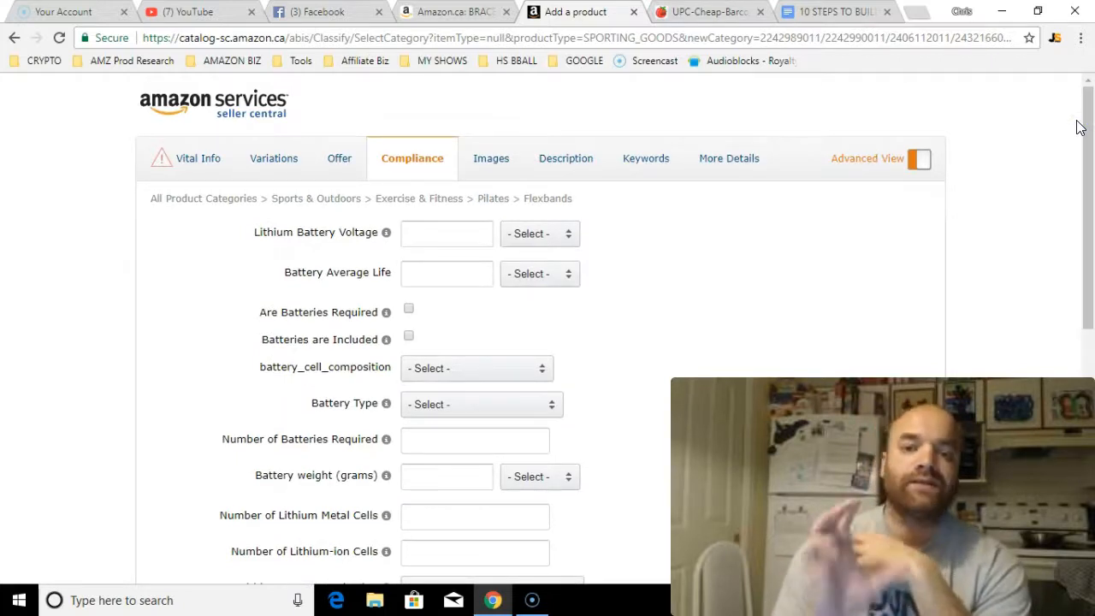
left_click(657, 236)
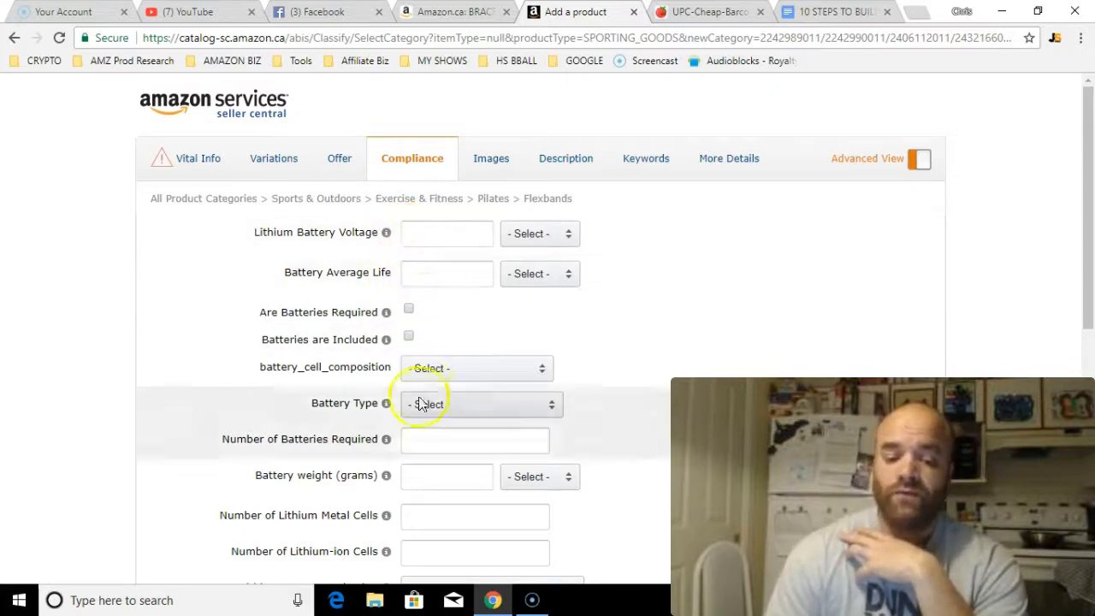
mouse_move(1085, 282)
left_mouse_down()
mouse_move(1086, 306)
mouse_move(1091, 265)
mouse_move(1091, 318)
mouse_move(1091, 272)
left_mouse_up()
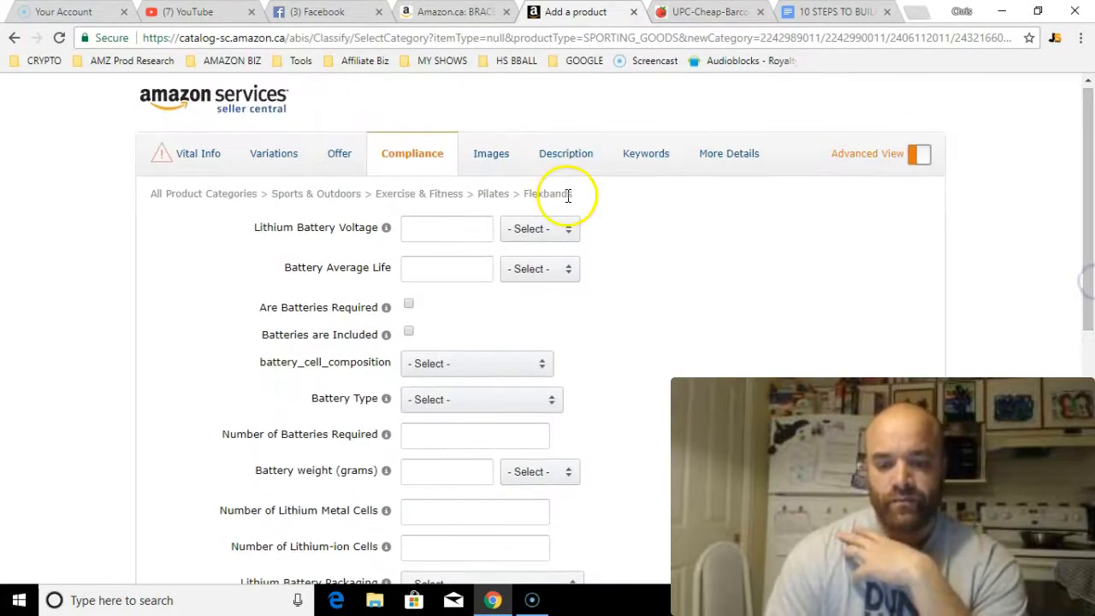
Step: Review the product image requirements in the listing's Images section, and open the Description section
left_click(499, 157)
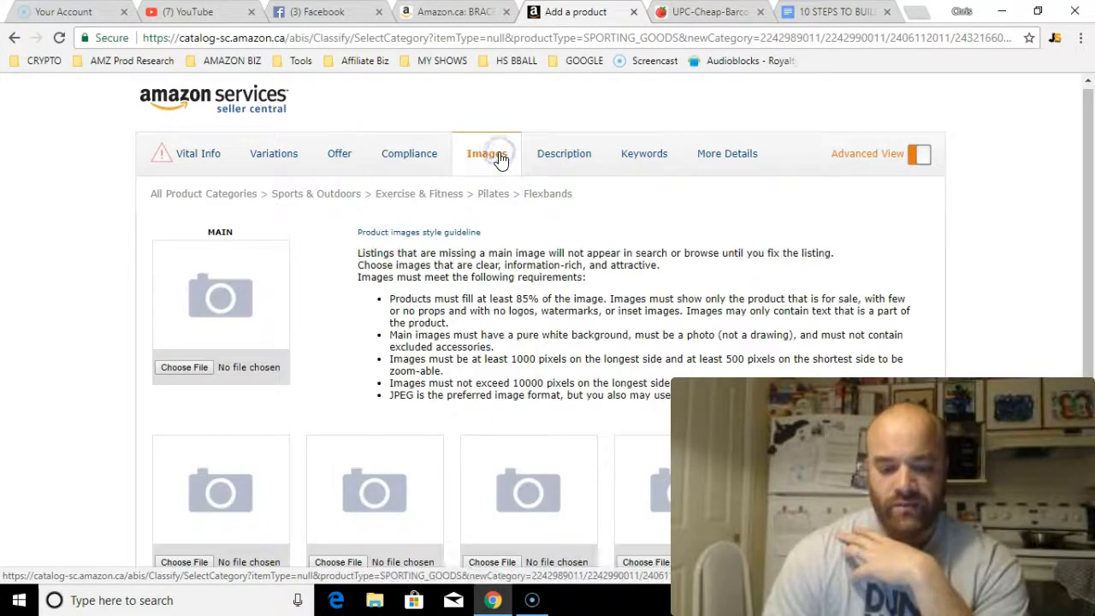
left_click_drag(1090, 225, 1088, 171)
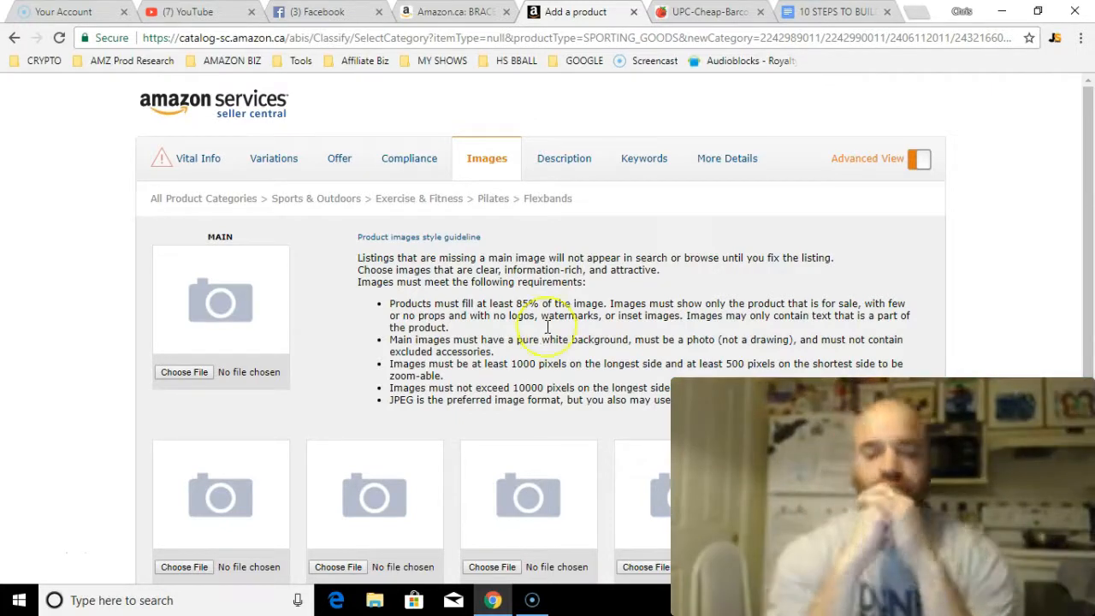
left_click(547, 328)
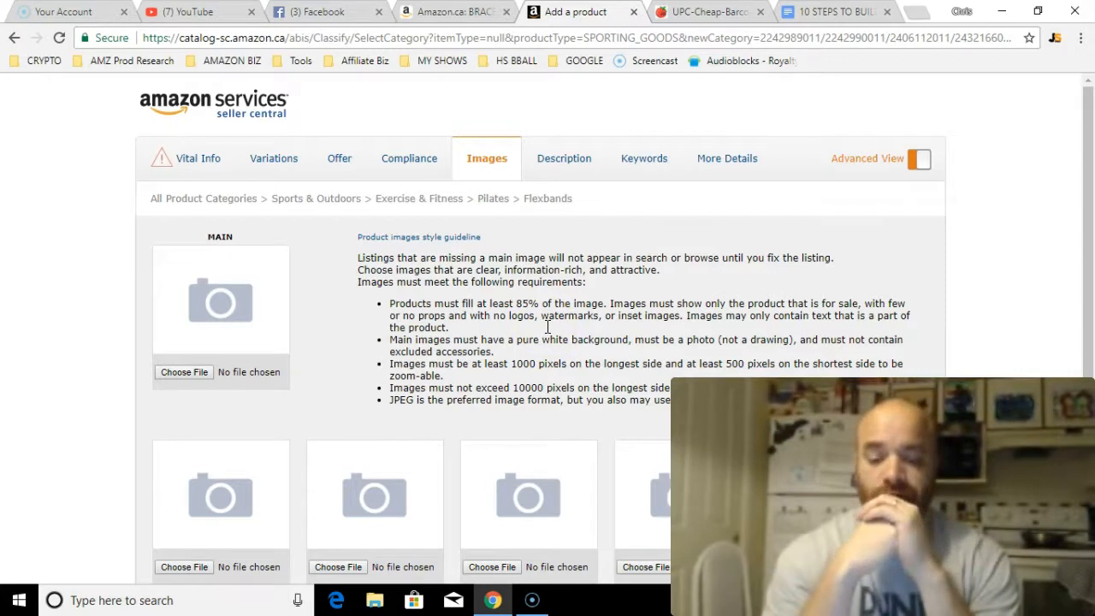
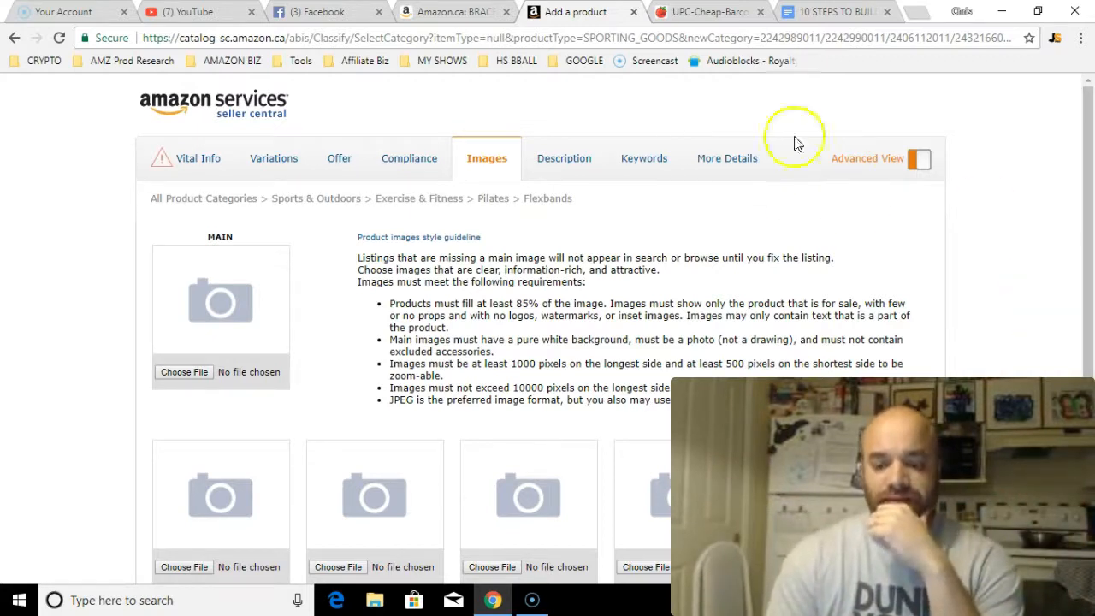
left_click(581, 165)
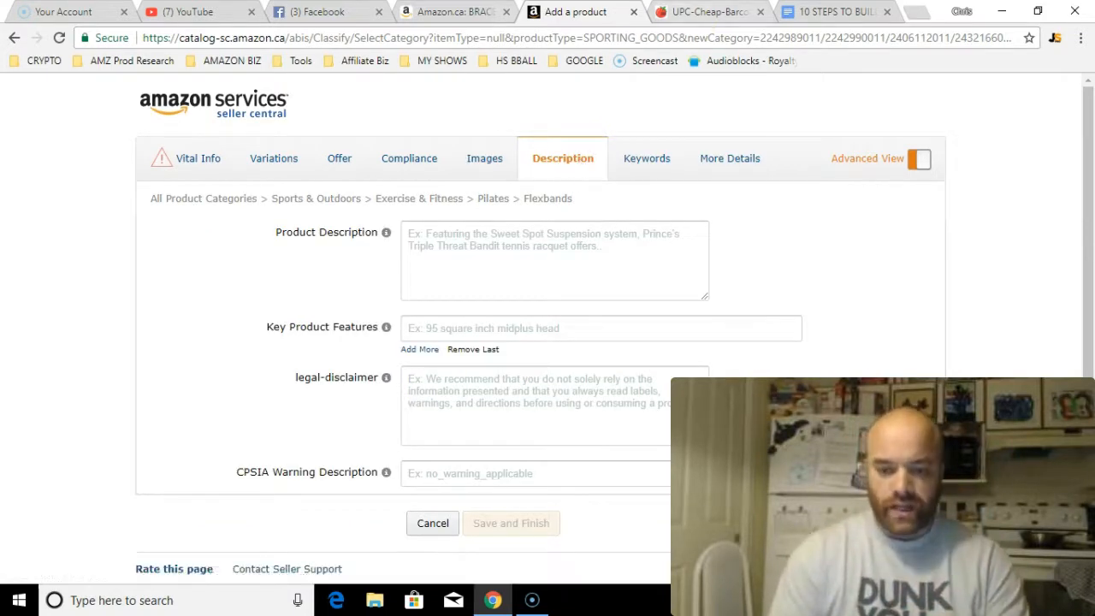
Step: Switch to the Amazon.ca page and search Sports & Outdoors for "RESISTNACE LOOP BAND"
left_click(465, 12)
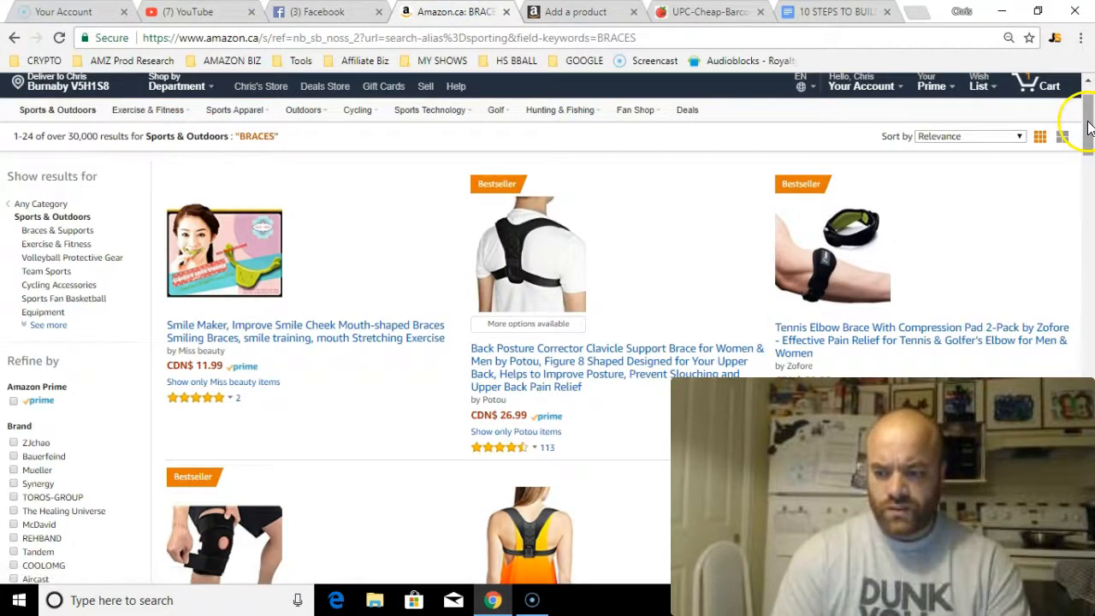
scroll(1076, 110, "up", 1)
triple_click(418, 124)
key("BackSpace")
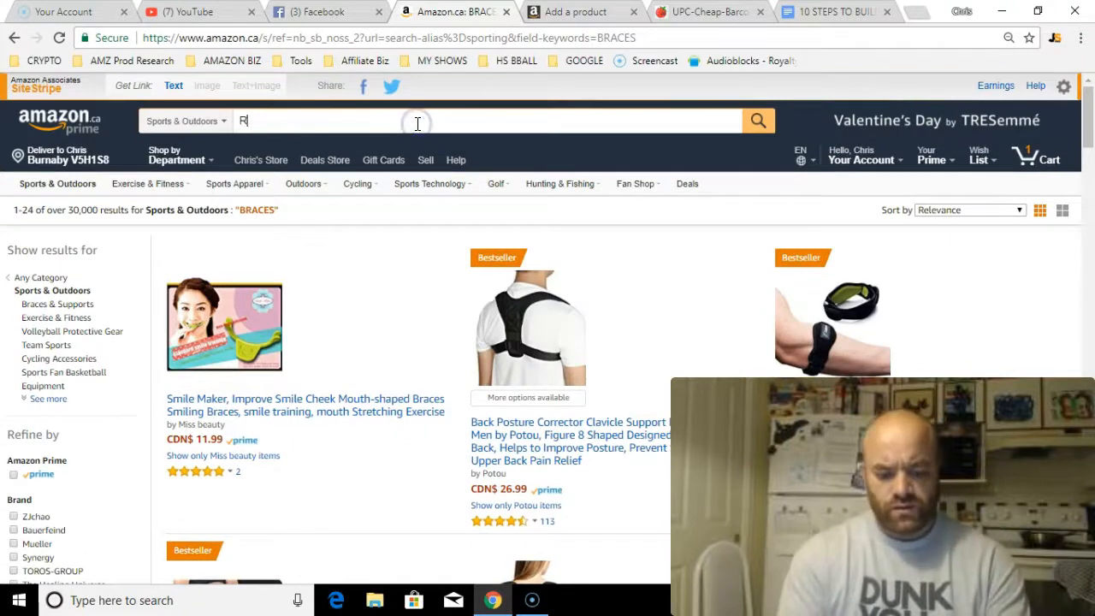
type("RESISTNACE LOOP BAND")
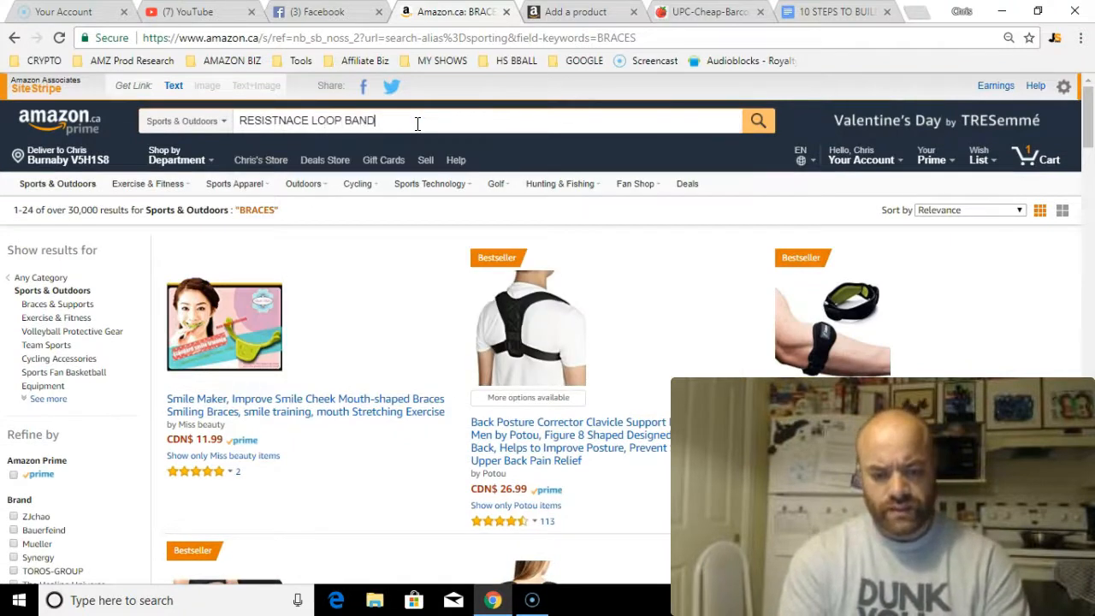
key("Return")
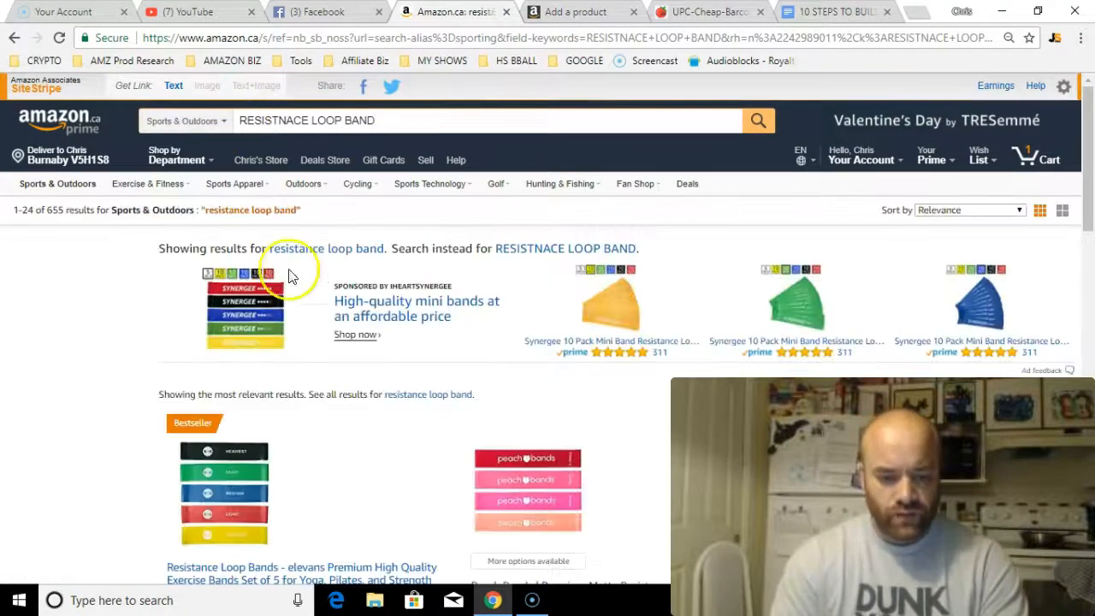
Step: Open the elevans Resistance Loop Bands listing and highlight its full Product description text for reading
left_click(242, 484)
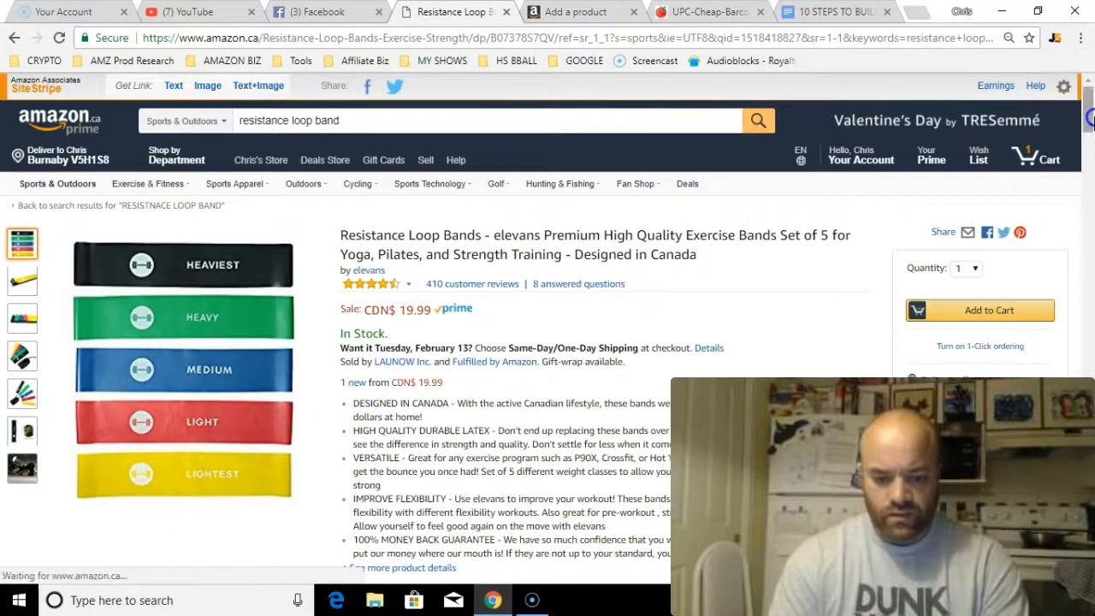
scroll(1090, 122, "down", 4)
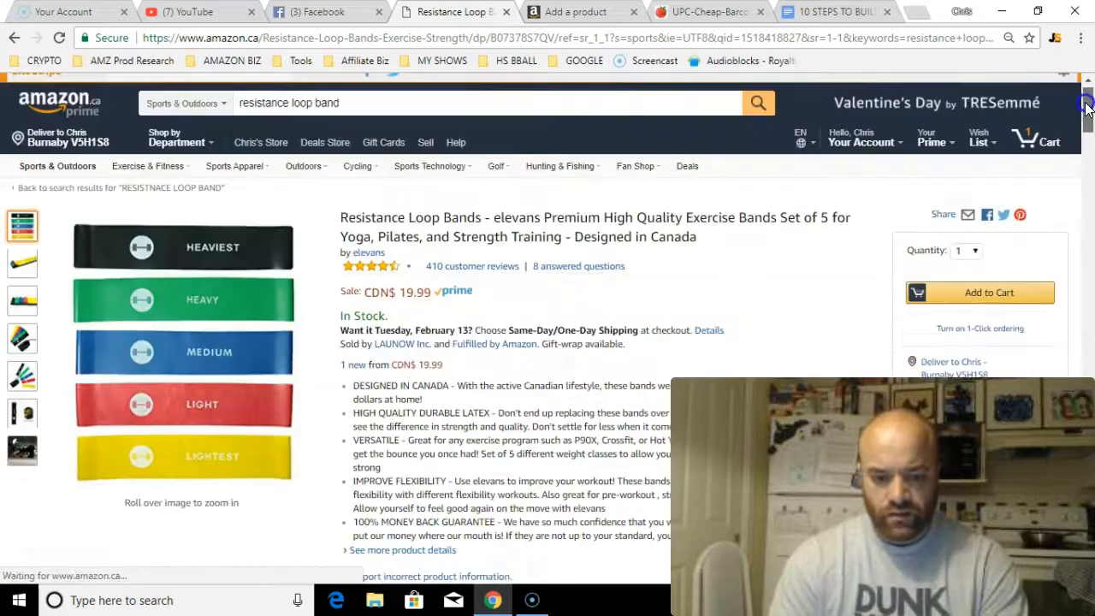
scroll(1090, 122, "down", 3)
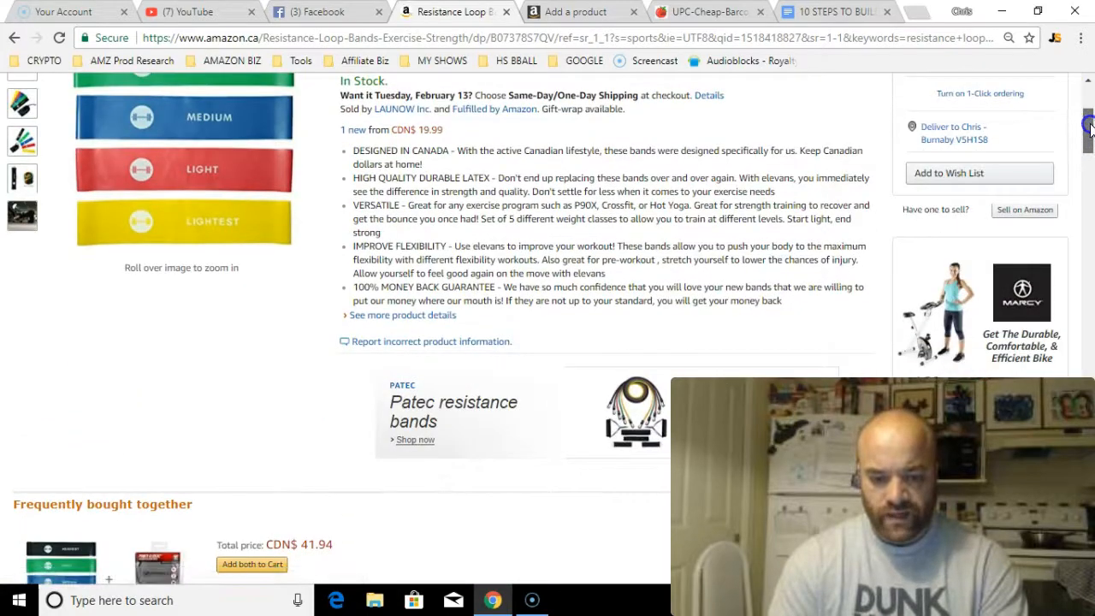
left_click_drag(1091, 127, 1091, 243)
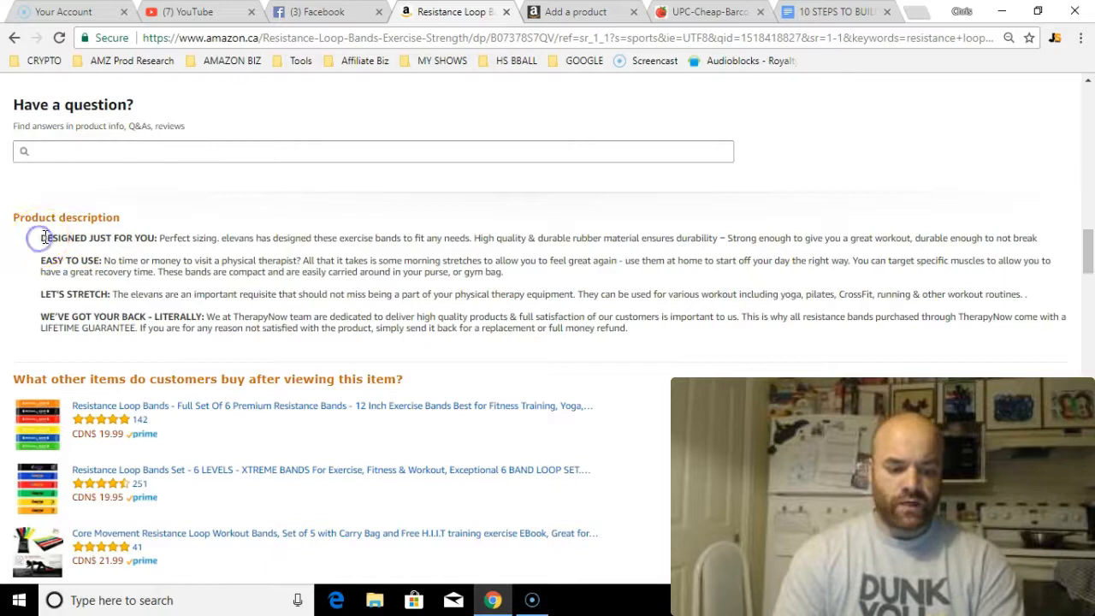
left_click_drag(159, 262, 636, 360)
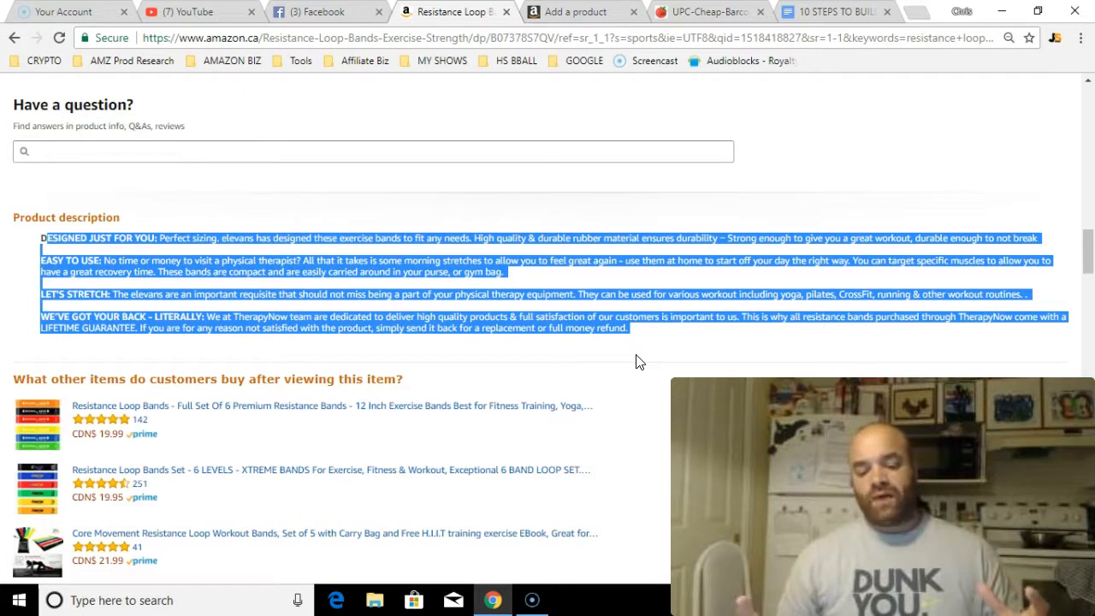
left_click(667, 338)
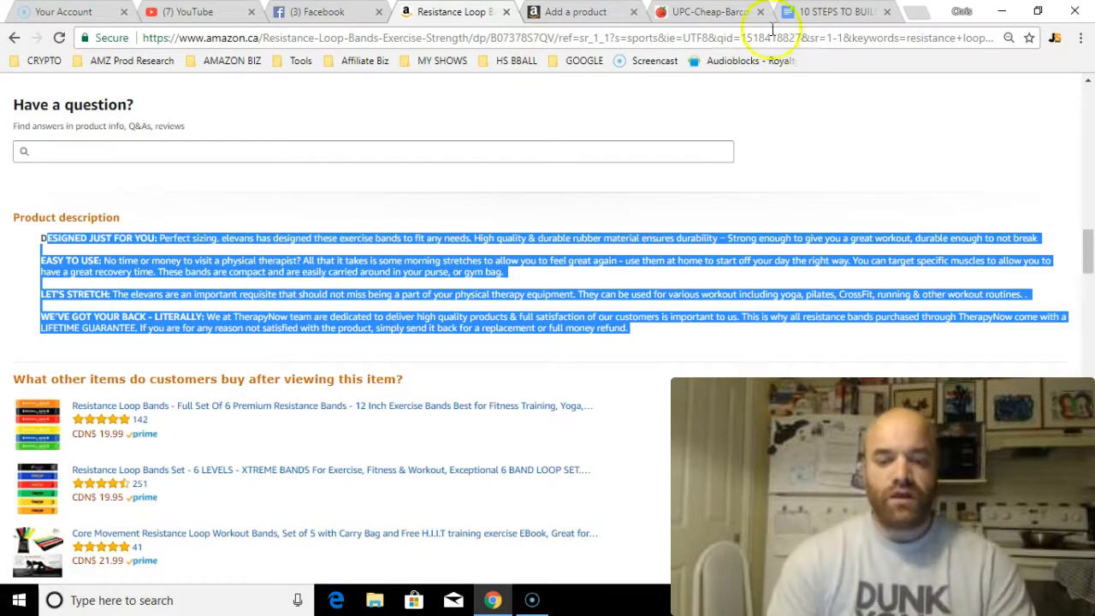
Step: Return to the Seller Central listing and begin its Product Description with the line "X-LIGHT is yellow"
left_click(575, 12)
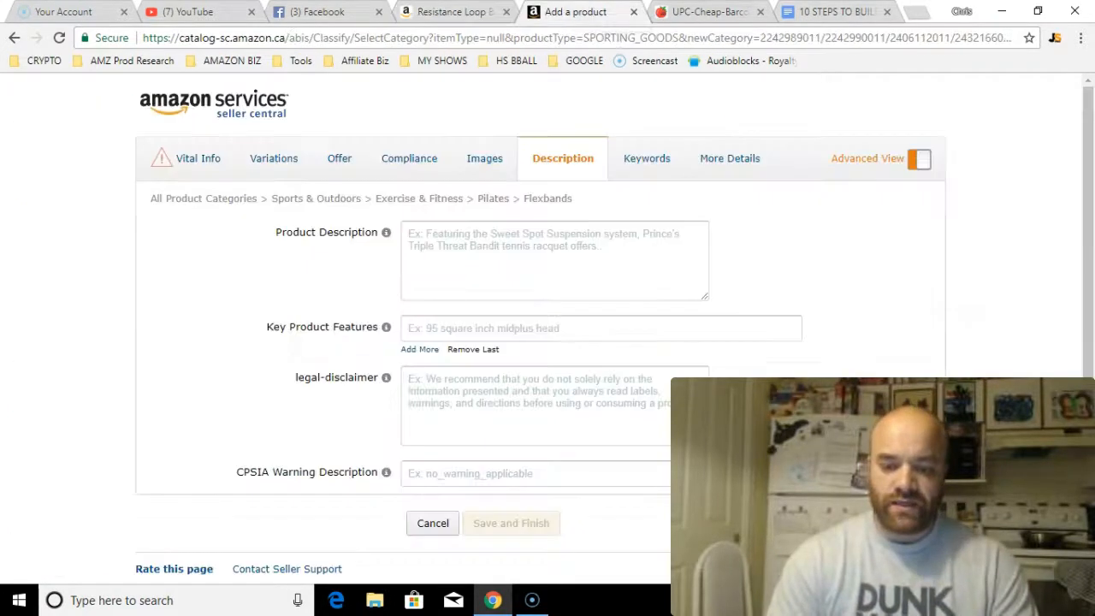
left_click(468, 265)
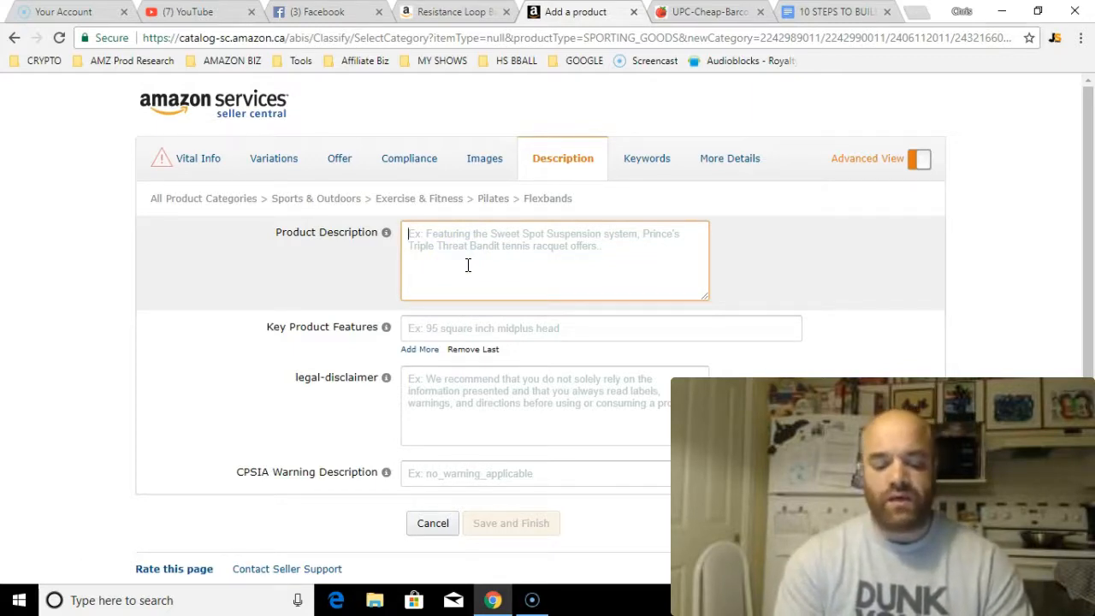
type("X")
key("BackSpace")
type("S")
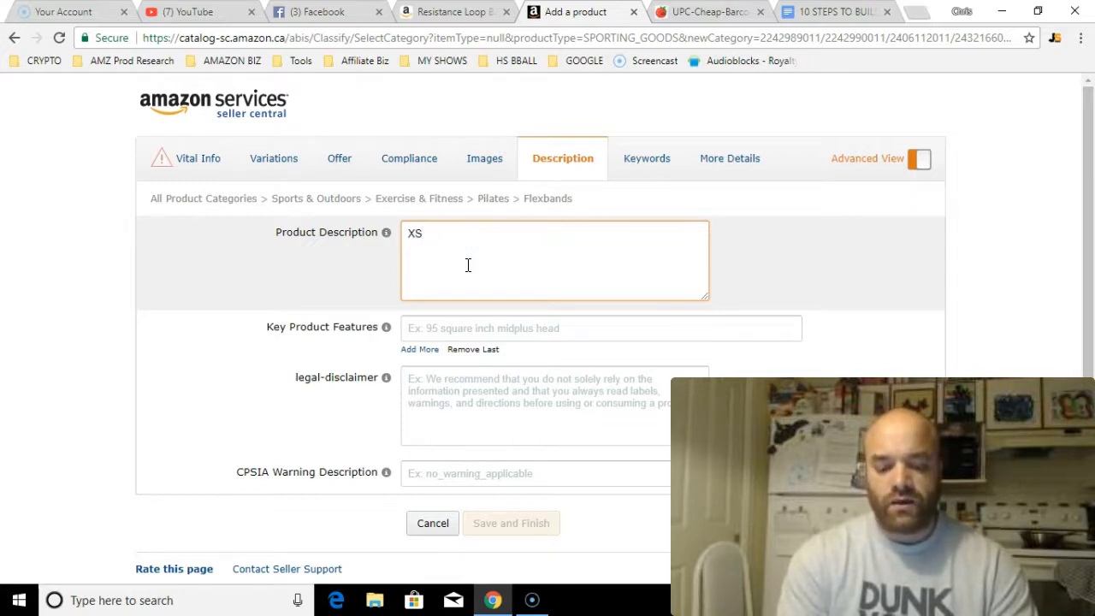
key("BackSpace")
key("BackSpace")
type("-LIGHT ")
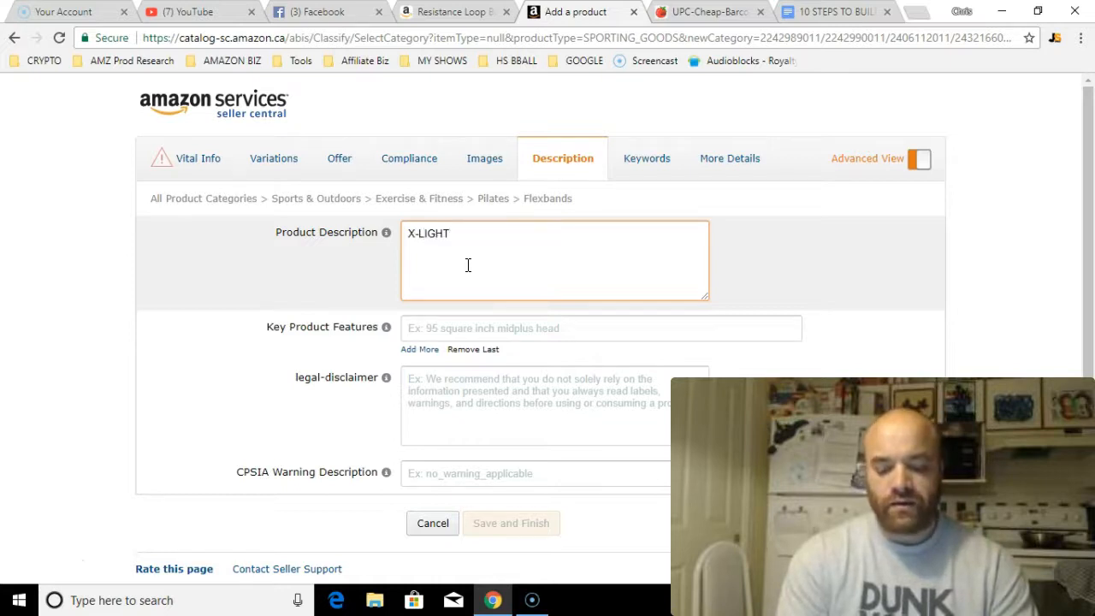
type("is yello")
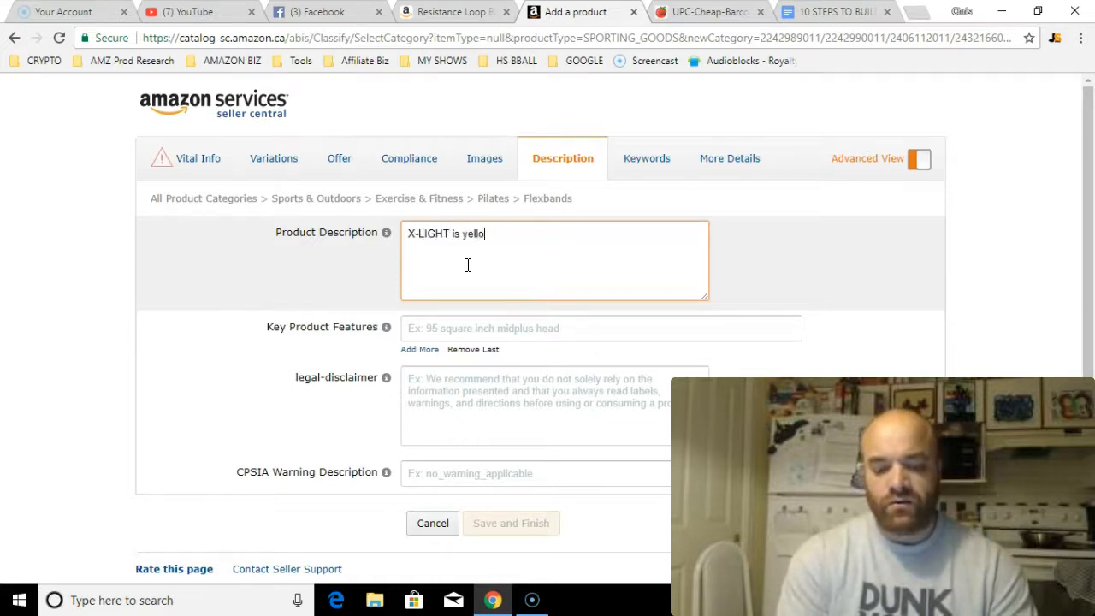
Step: Add the lines "LIGHT is green" and "MEDIUM is red" to the Product Description
type("wLIGHT IS")
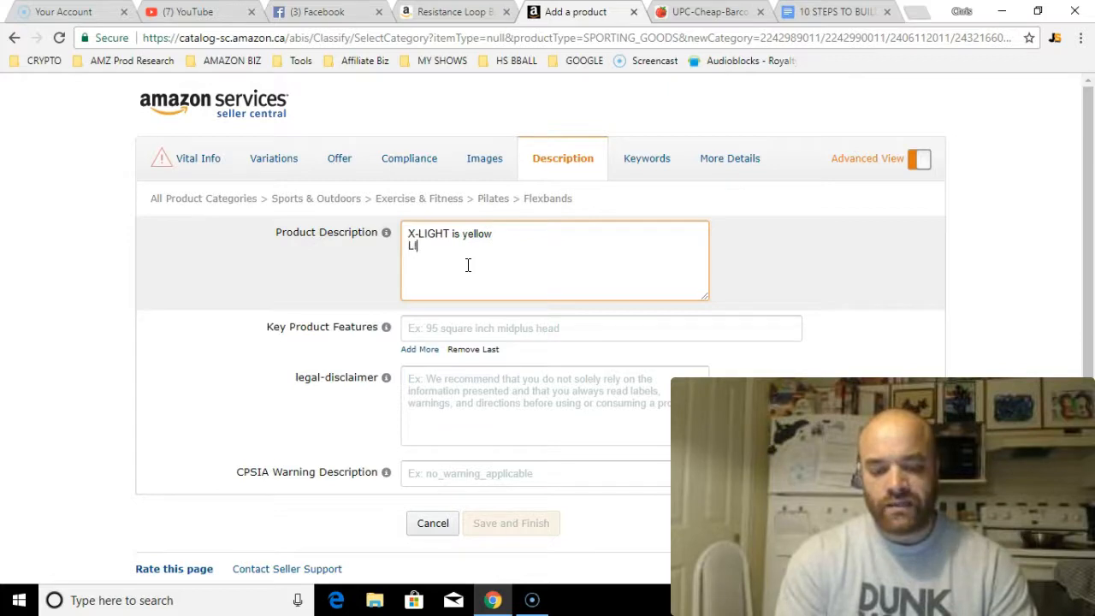
key("BackSpace")
key("BackSpace")
type("s")
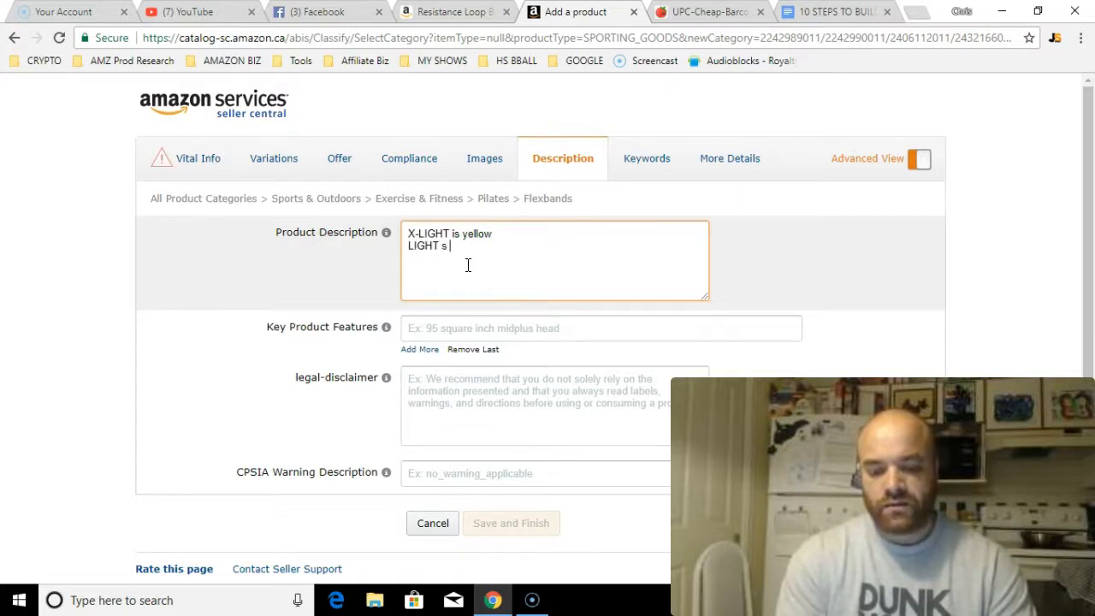
type("s")
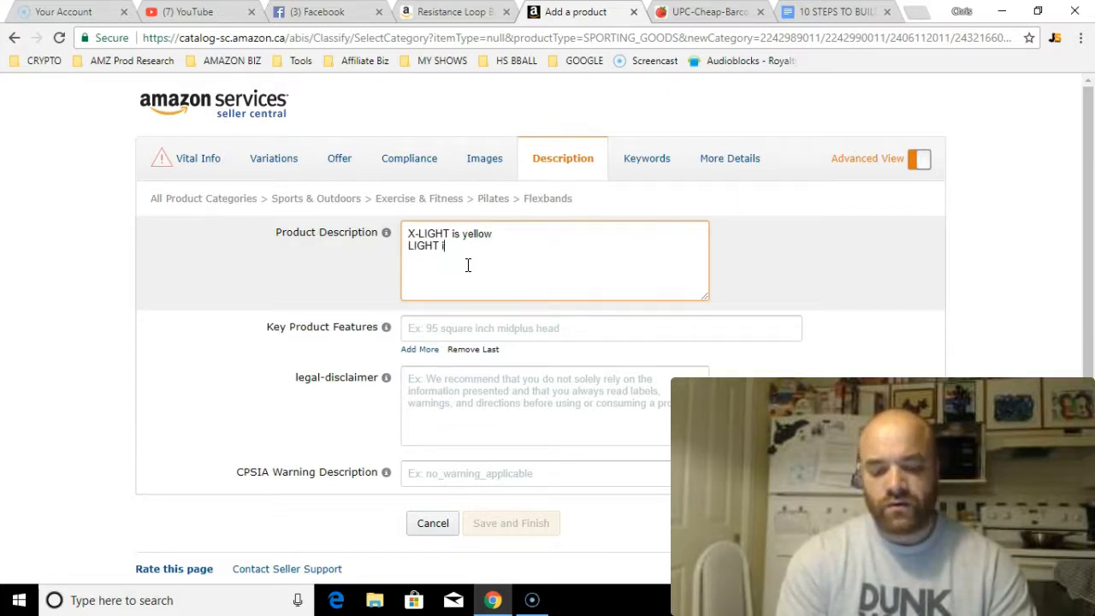
type(" green")
key("Return")
type("MEDIUM is red")
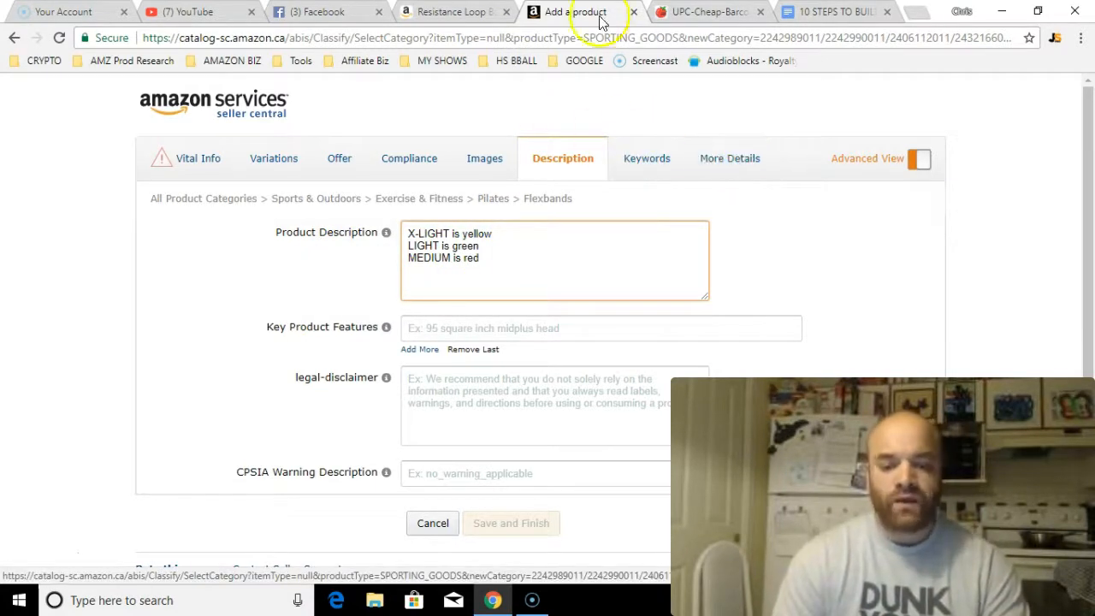
Step: Reread the elevans product description on Amazon.ca, and open its customer reviews to examine the top positive and critical ones
left_click(454, 12)
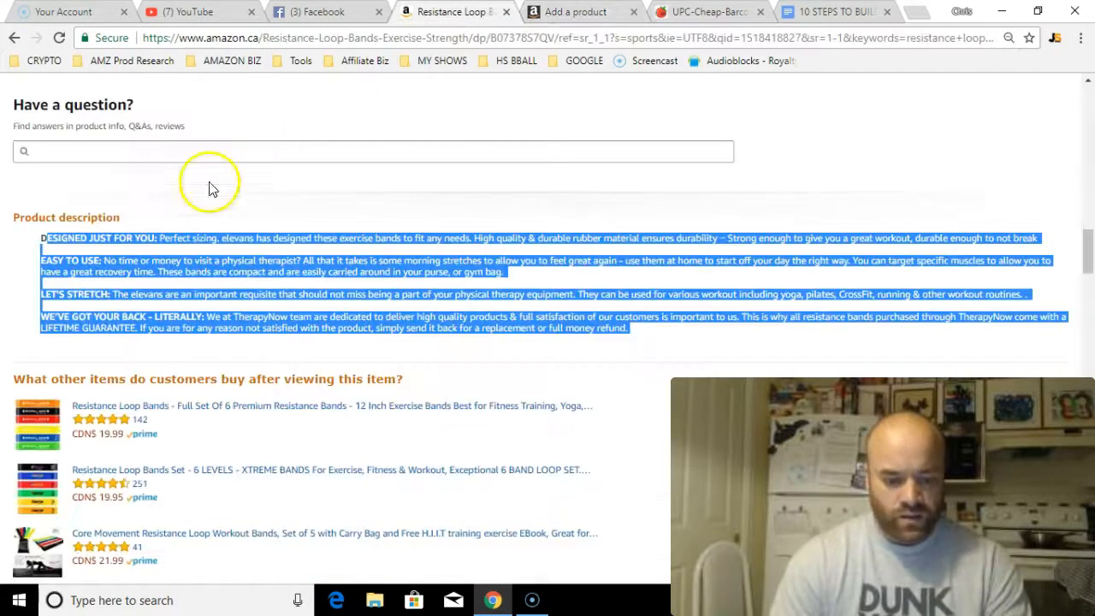
left_click(91, 260)
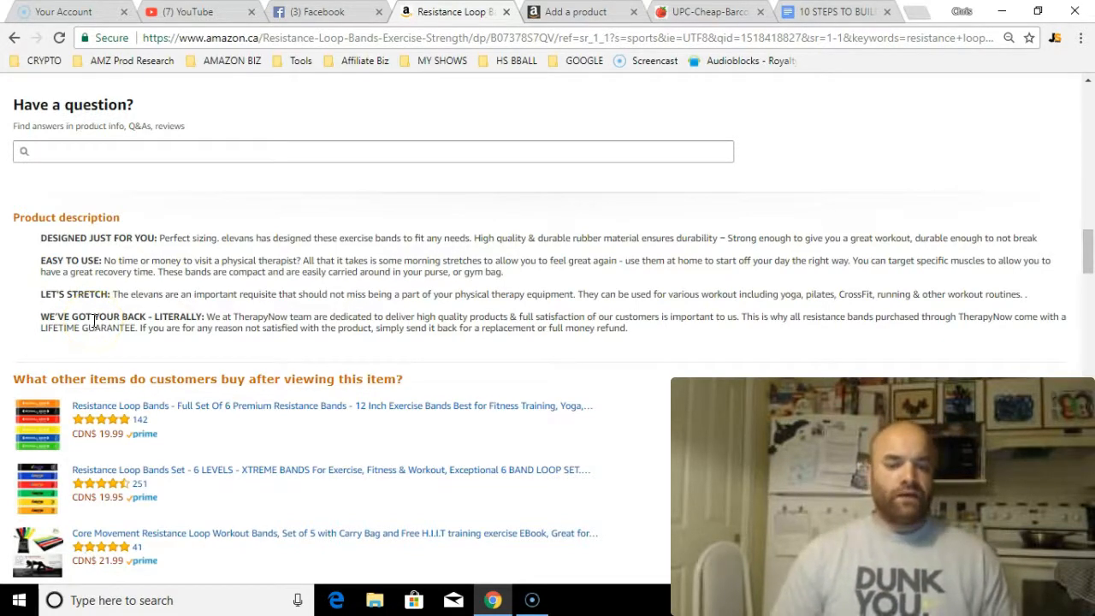
left_click_drag(1087, 254, 1092, 107)
left_click(454, 286)
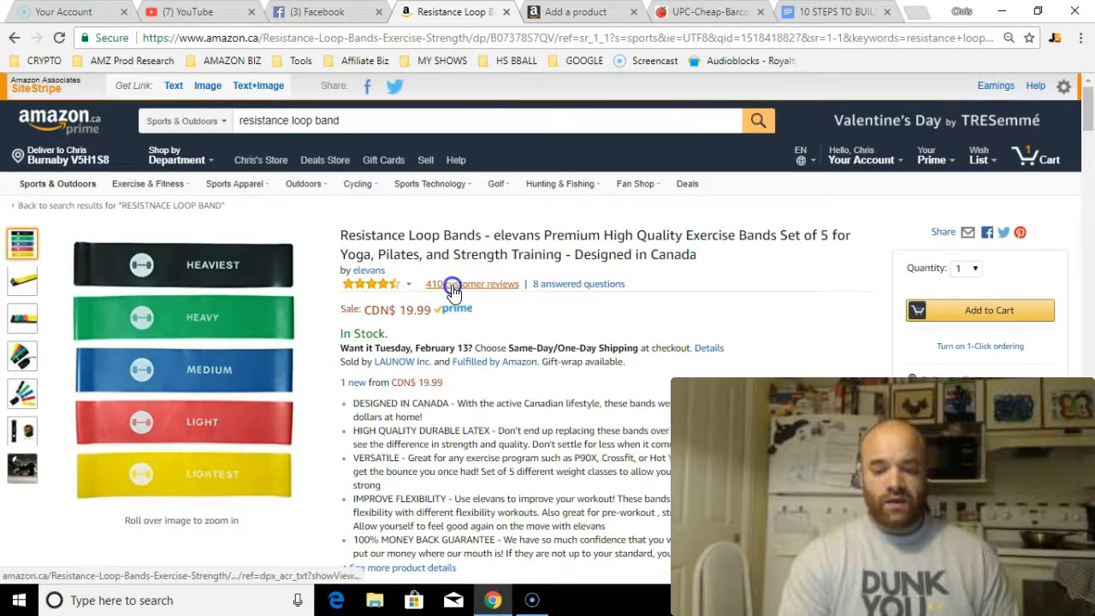
left_click_drag(1091, 149, 1092, 186)
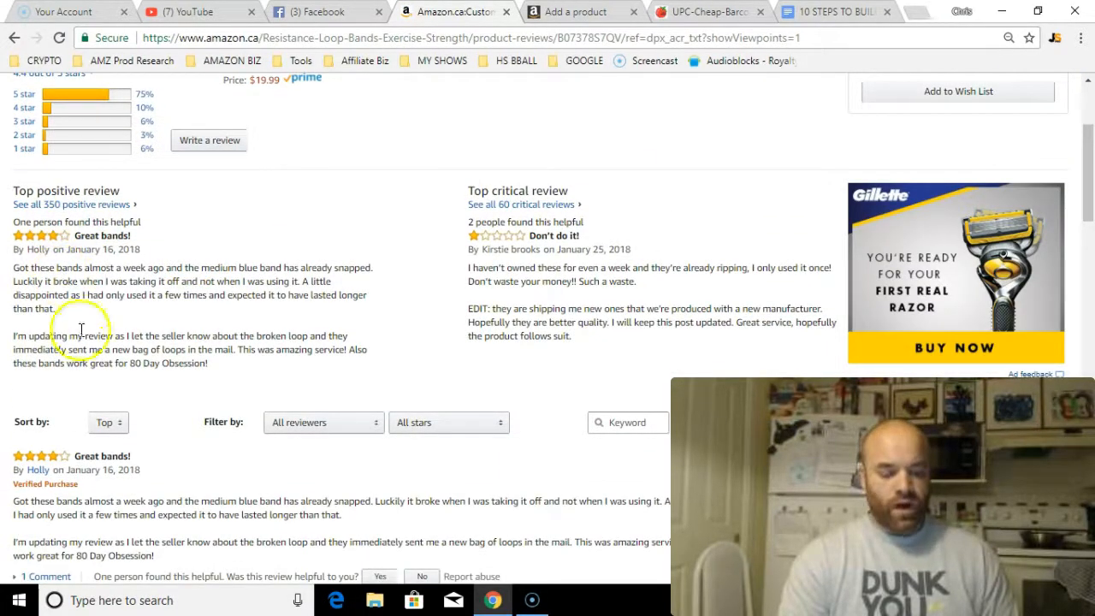
mouse_move(1087, 154)
left_mouse_down()
mouse_move(1091, 202)
mouse_move(1091, 166)
left_mouse_up()
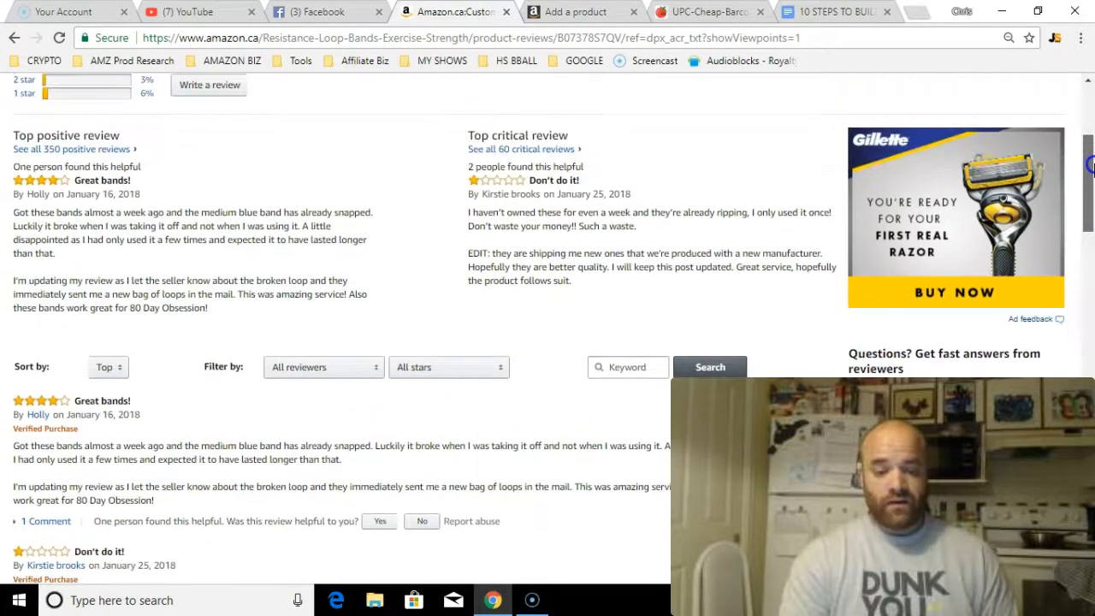
Step: Filter the resistance loop bands' customer reviews to 1 star only, keeping the Top sort order
left_click(115, 368)
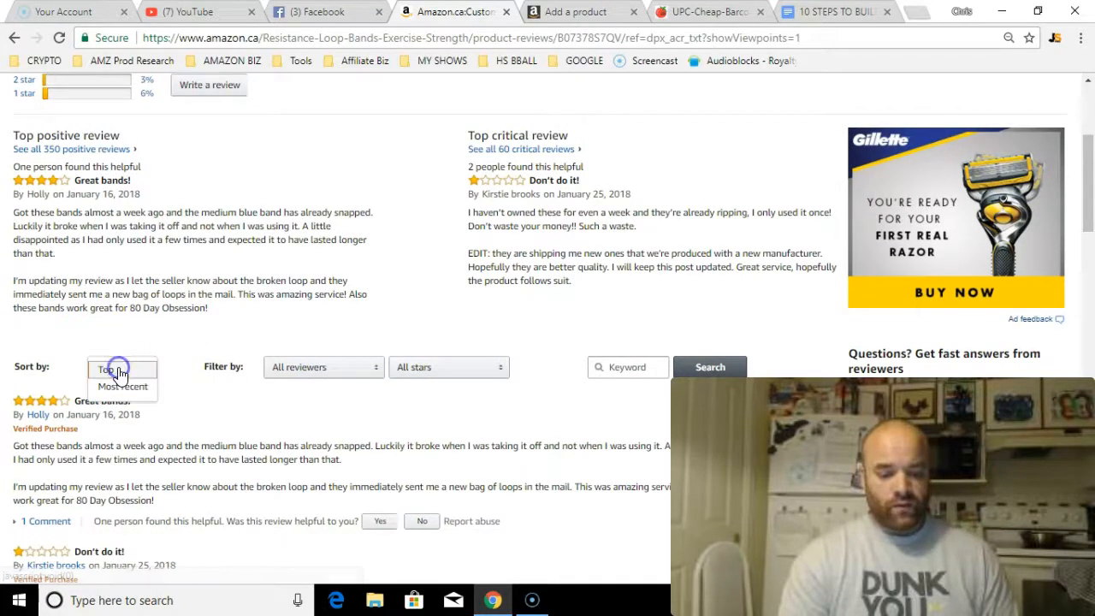
left_click(118, 371)
left_click(482, 368)
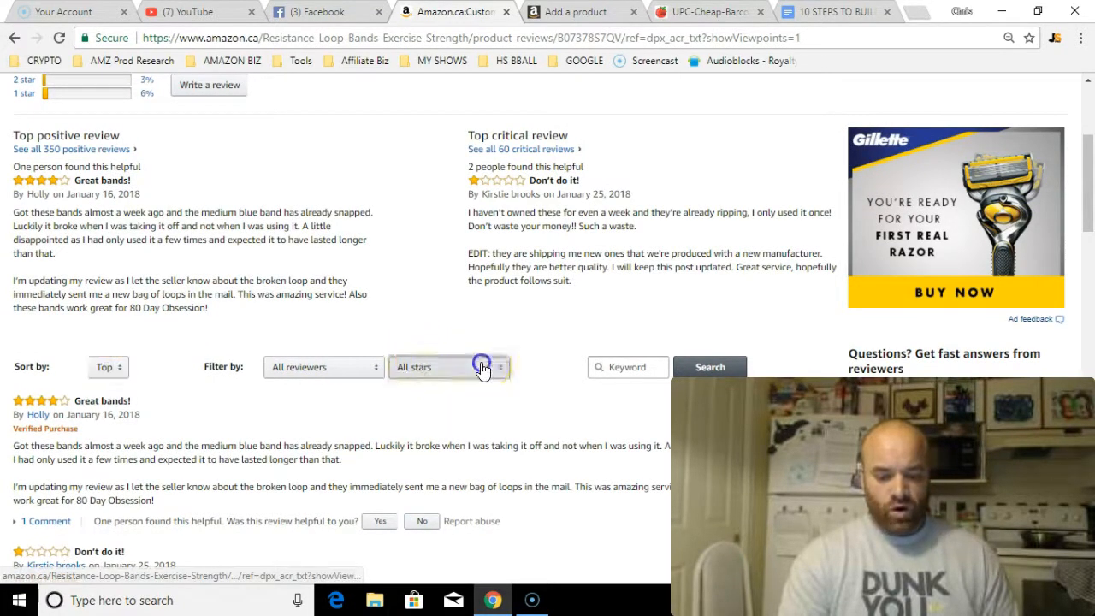
left_click(430, 457)
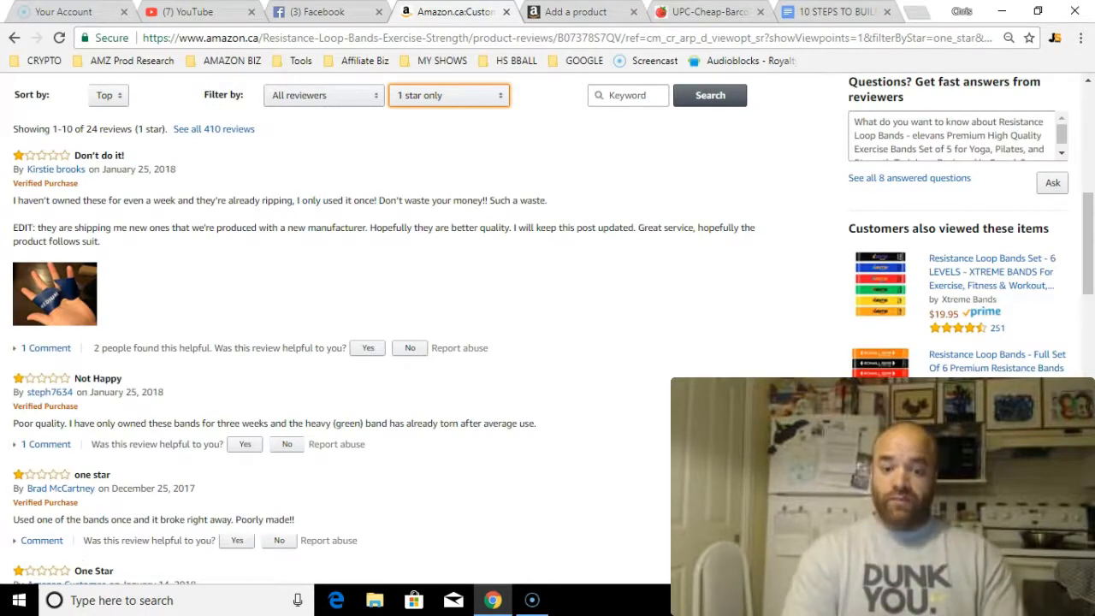
Step: Filter the customer reviews to 2 star only and look through them
left_click(501, 102)
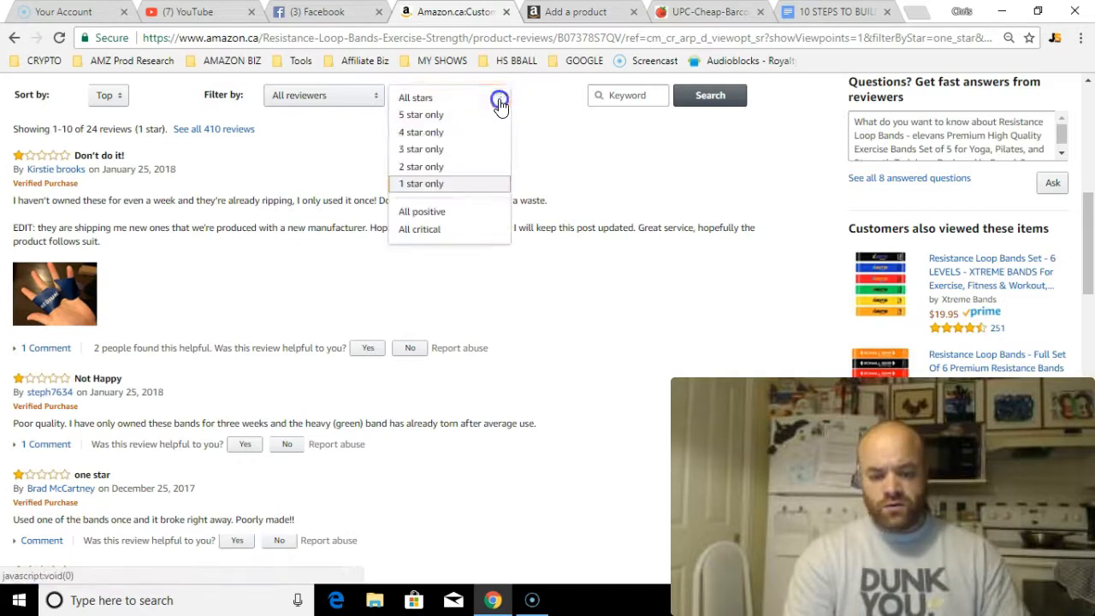
left_click(449, 173)
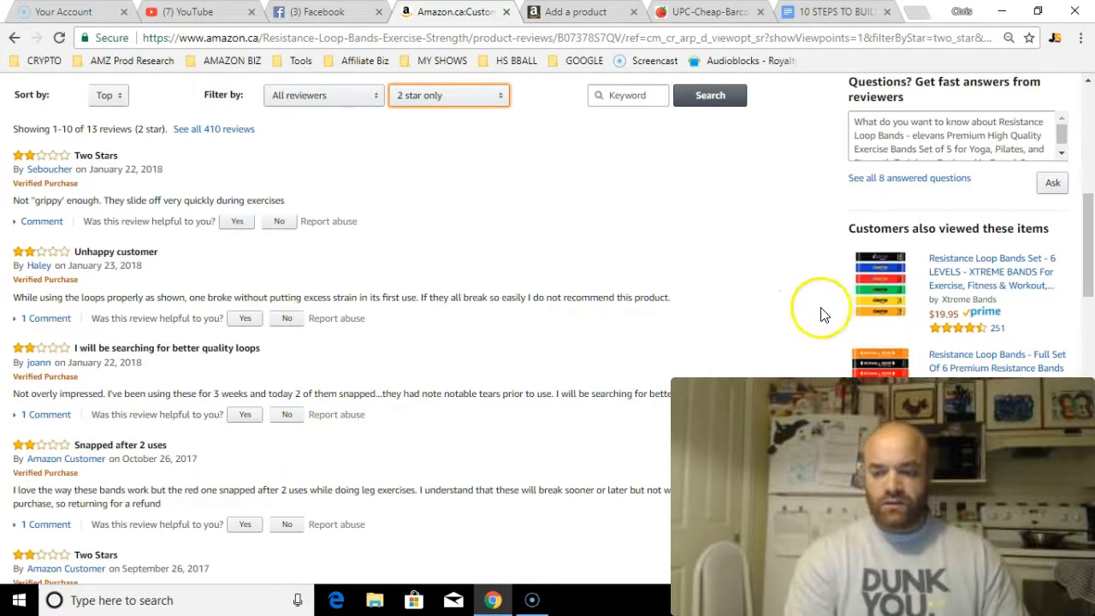
left_click_drag(1090, 248, 1091, 212)
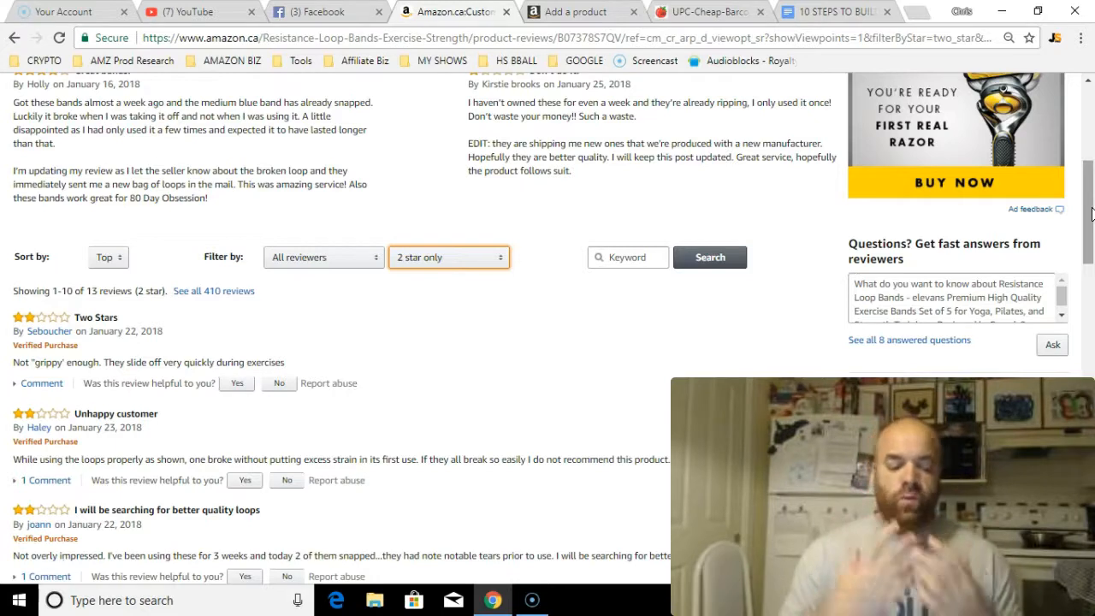
left_click_drag(1091, 214, 1091, 129)
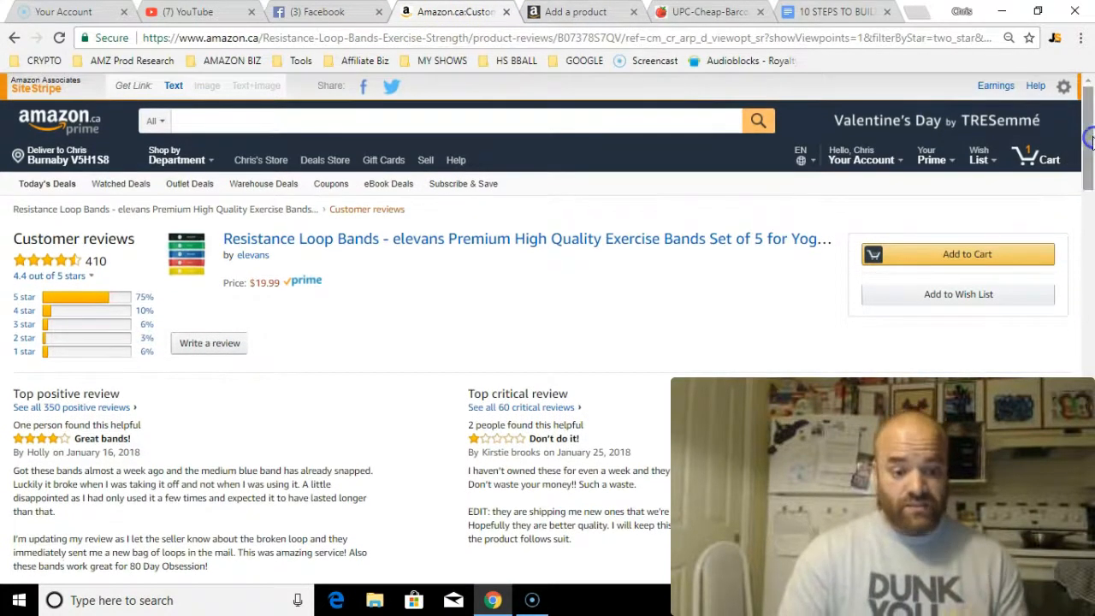
Step: Go back from the filtered reviews to the elevans resistance loop bands product page
left_click(13, 38)
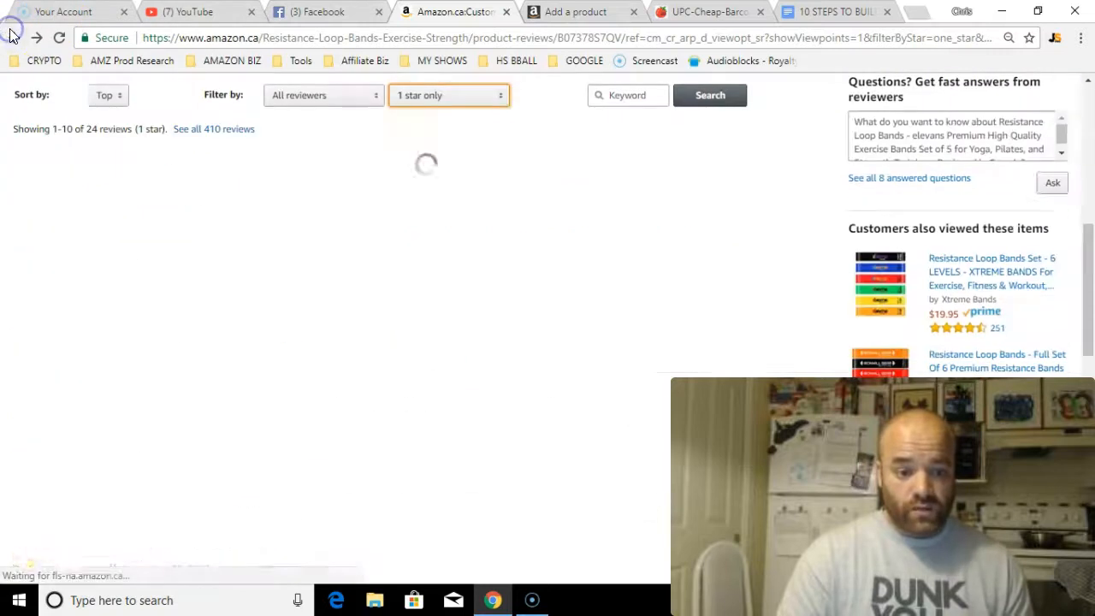
left_click(14, 38)
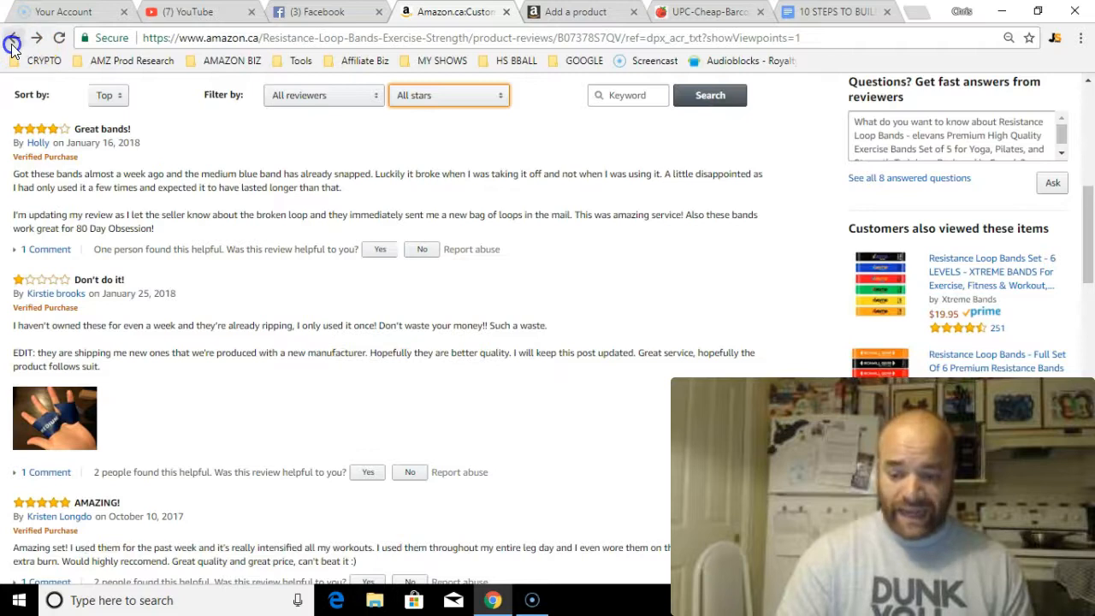
left_click(14, 38)
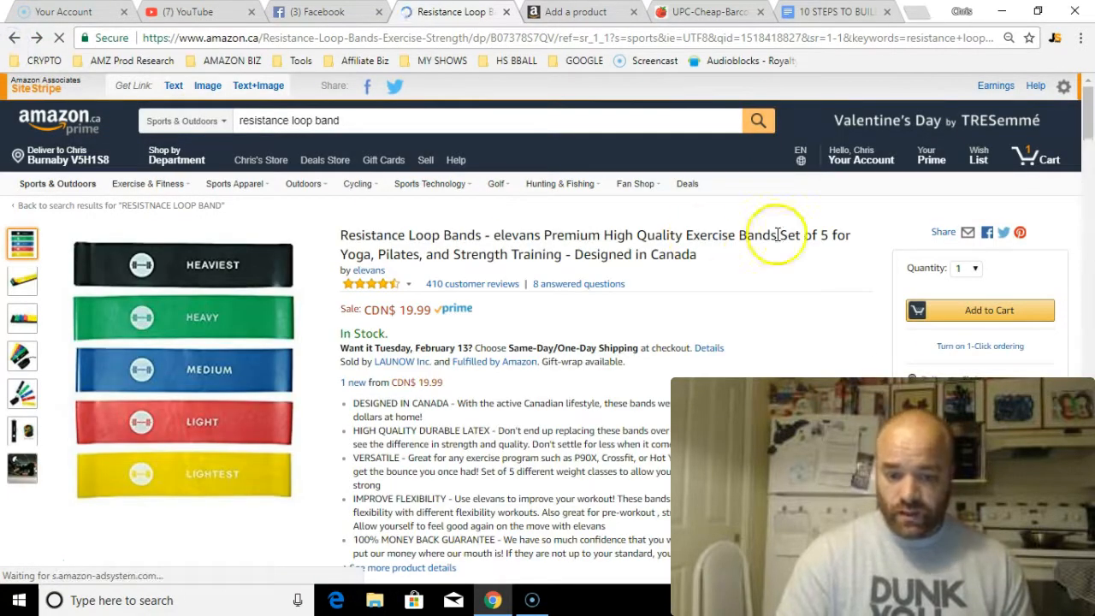
Step: Examine the competitor listing's feature bullets and its product description section
mouse_move(1090, 127)
left_mouse_down()
mouse_move(1089, 145)
mouse_move(1089, 124)
left_mouse_up()
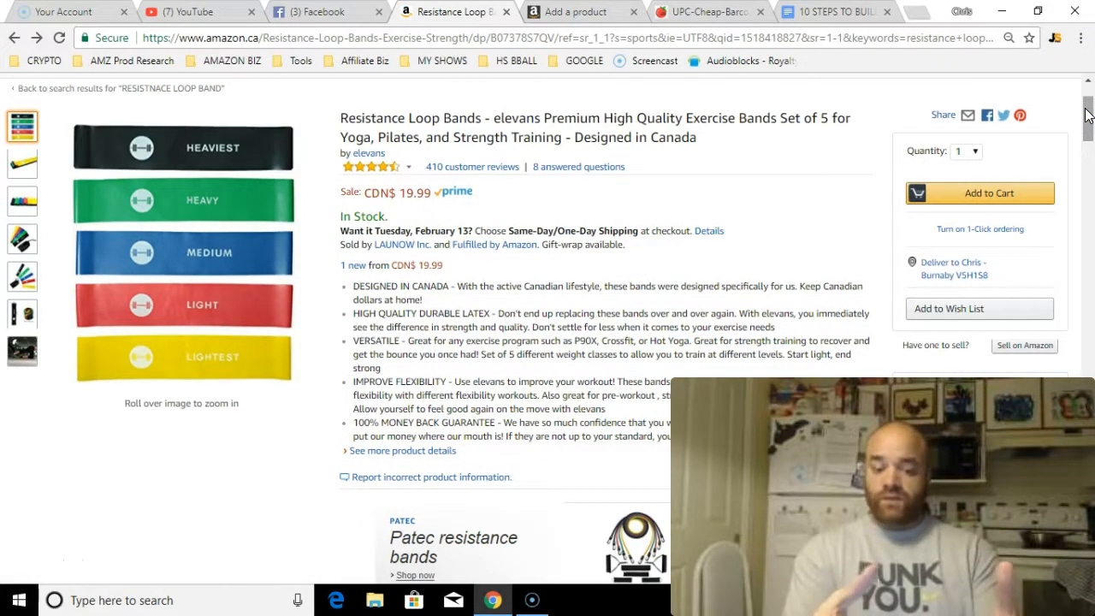
left_click_drag(1089, 116, 1091, 238)
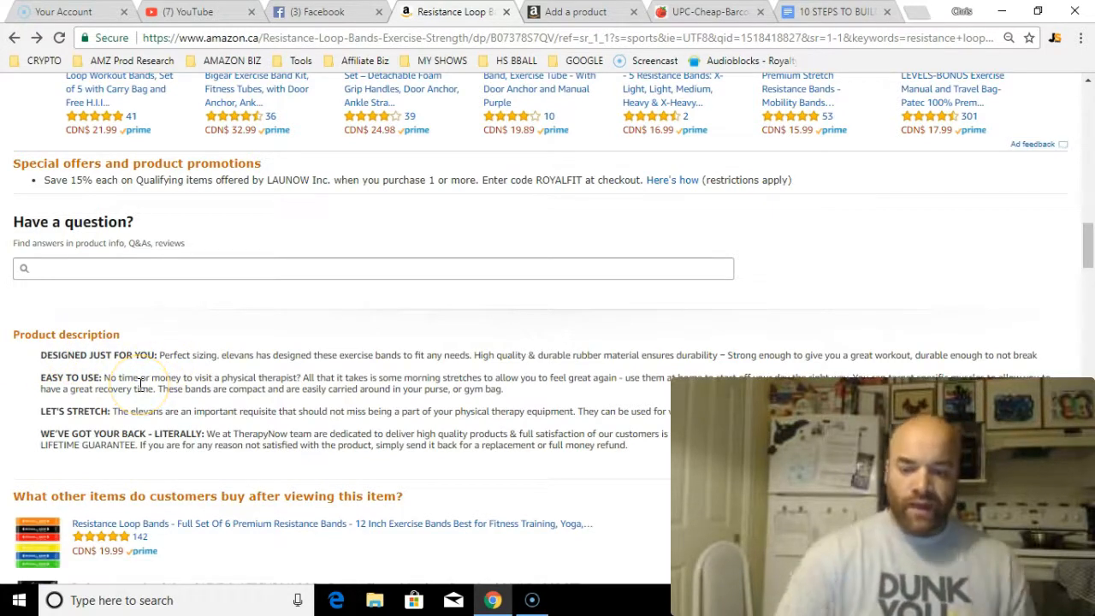
scroll(599, 380, "down", 3)
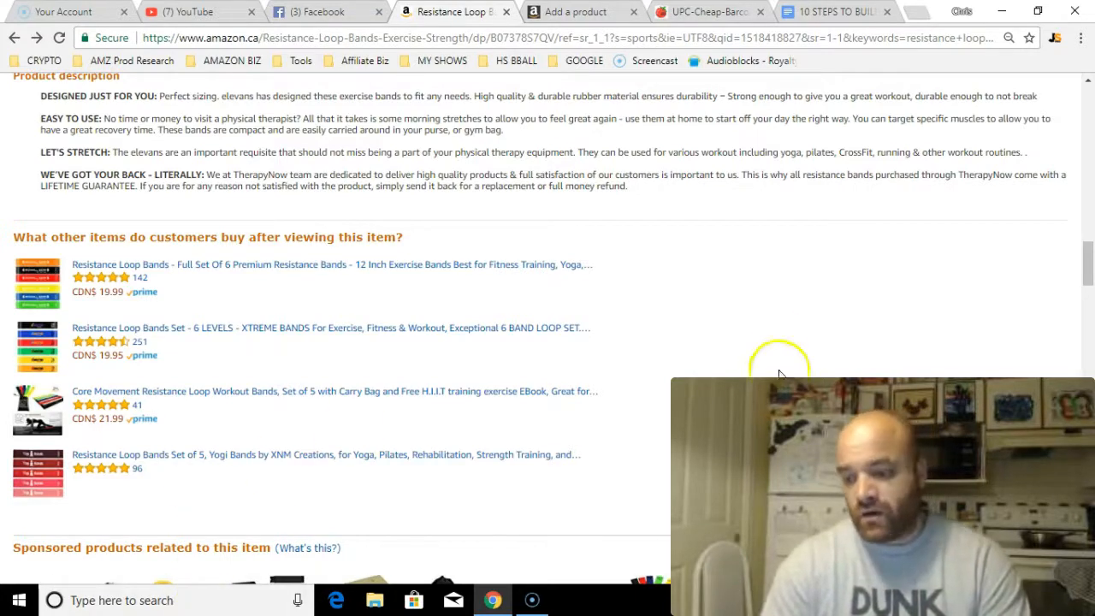
left_click_drag(1085, 262, 1090, 199)
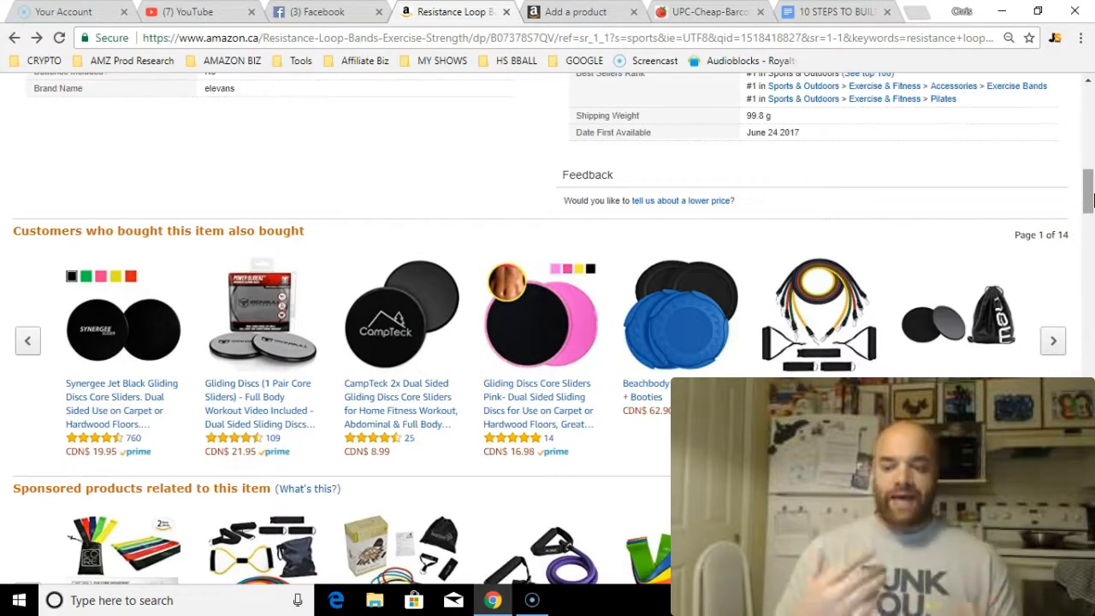
left_click_drag(1091, 199, 1092, 111)
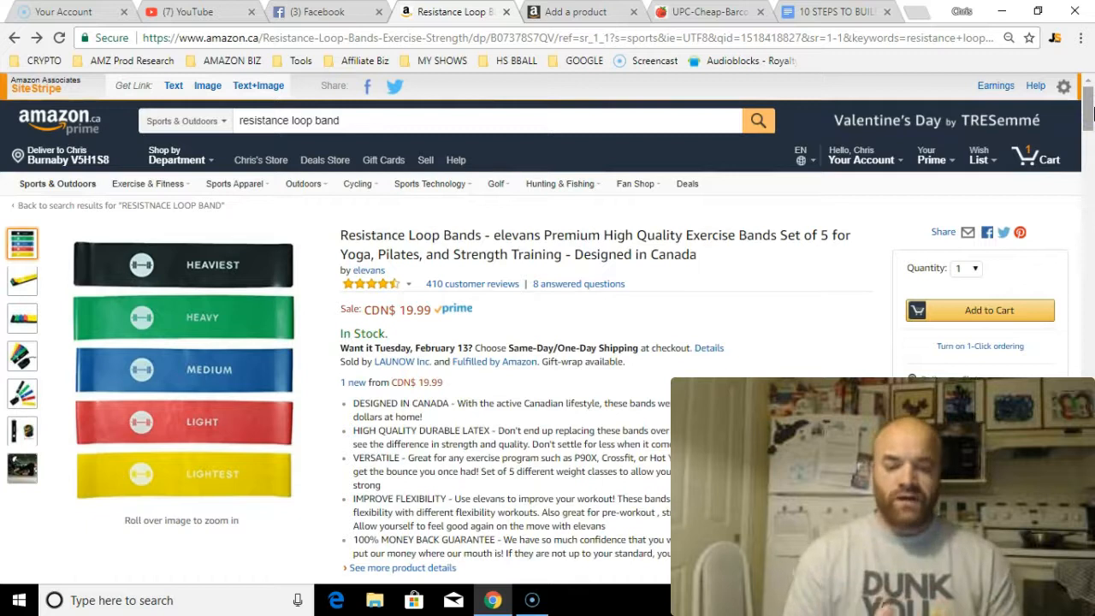
Step: Switch to the Seller Central product form and clear the band colour text from the Product Description
left_click(576, 12)
left_click_drag(477, 266, 391, 232)
left_click_drag(533, 276, 396, 239)
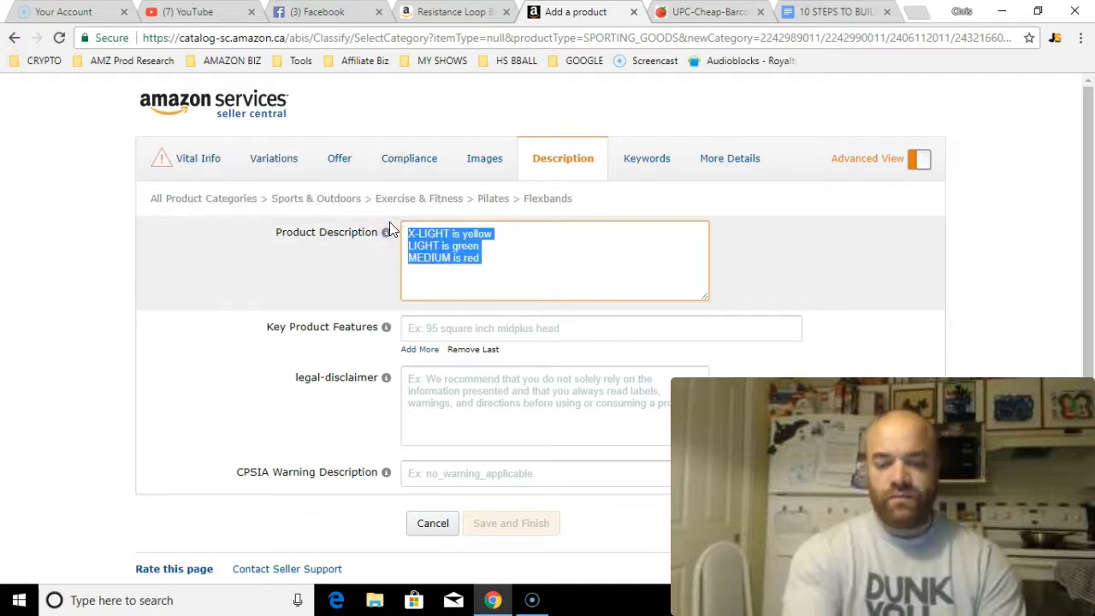
key("BackSpace")
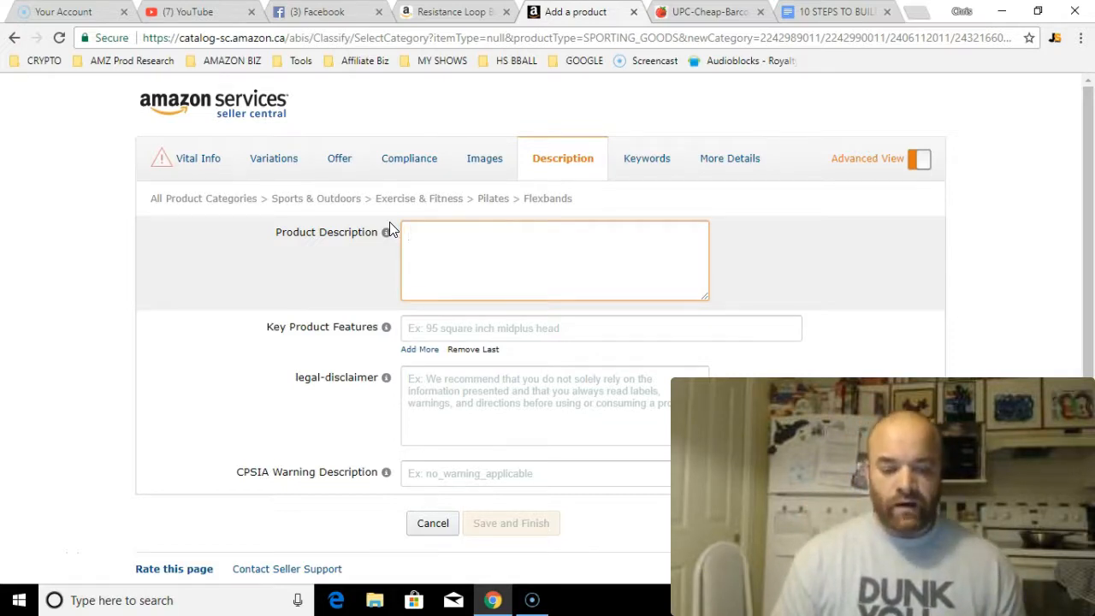
left_click(357, 240)
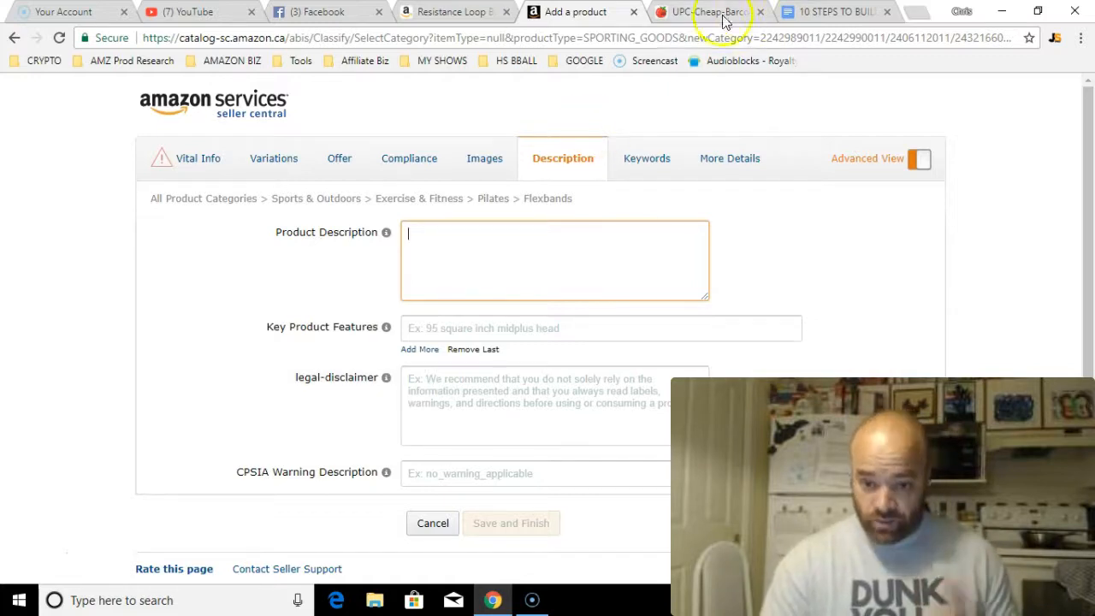
Step: Return to the elevans resistance loop bands page, check its product description and open the answered customer questions
left_click(444, 10)
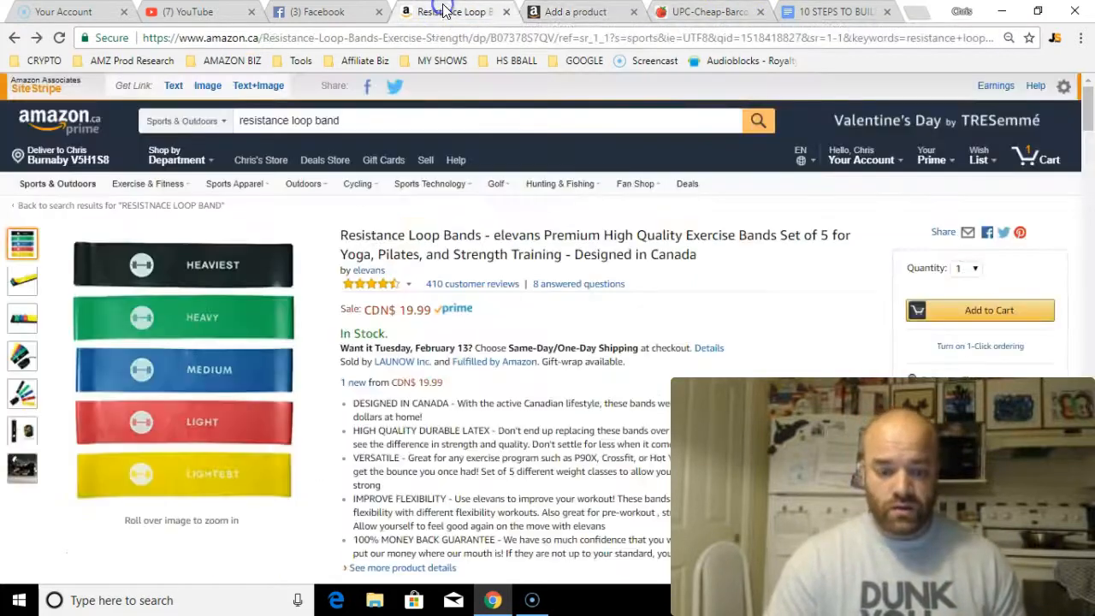
left_click_drag(1090, 112, 1089, 243)
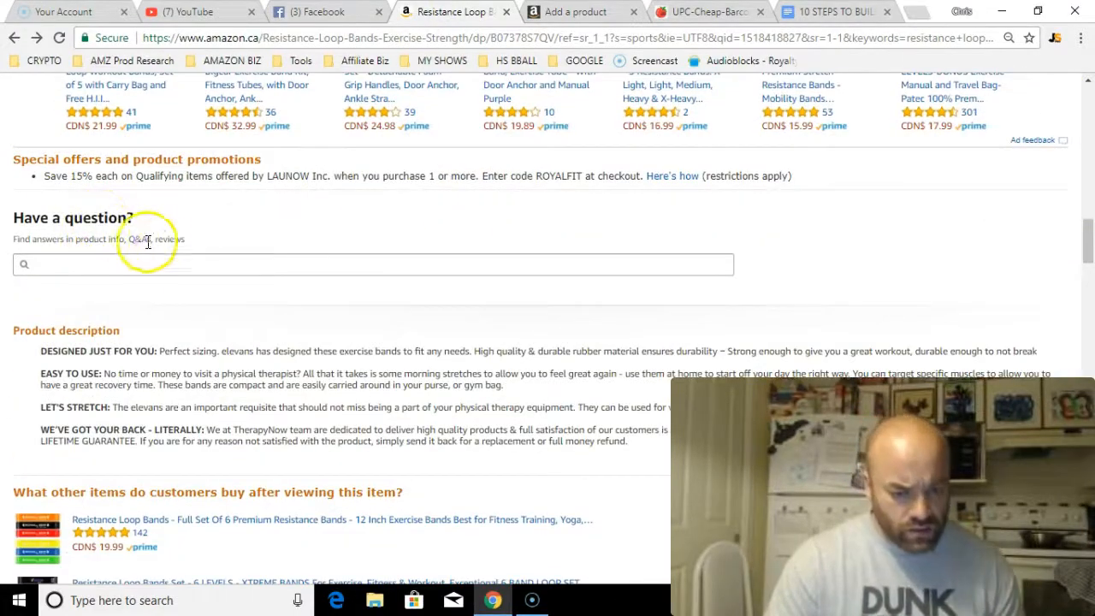
left_click_drag(1086, 245, 1089, 107)
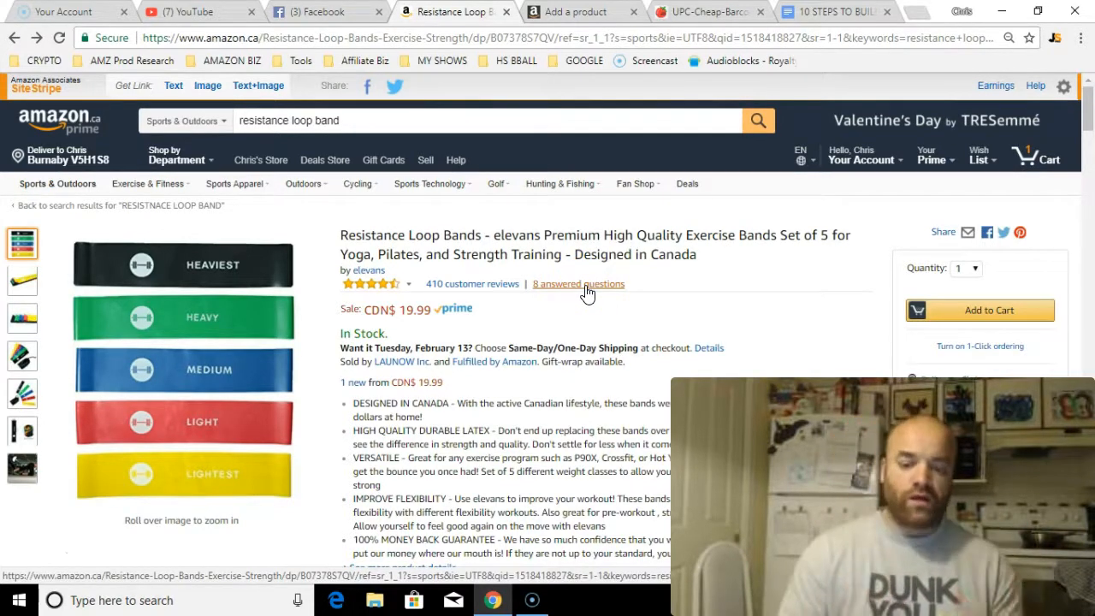
left_click(557, 285)
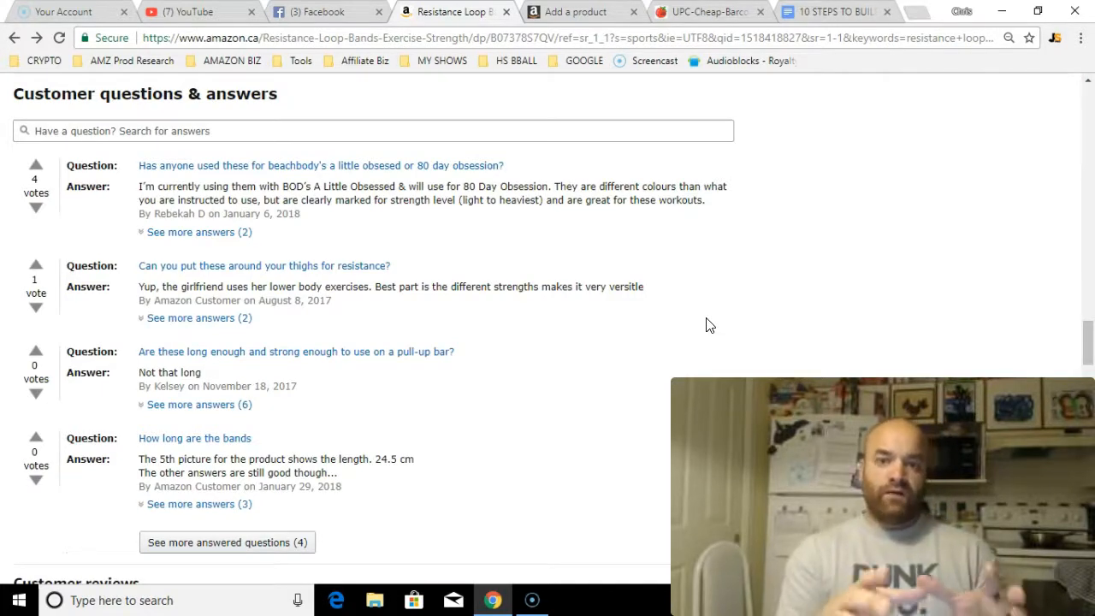
Step: Go back to the resistance loop band search results and reopen the elevans set of 5 bands
left_click(14, 39)
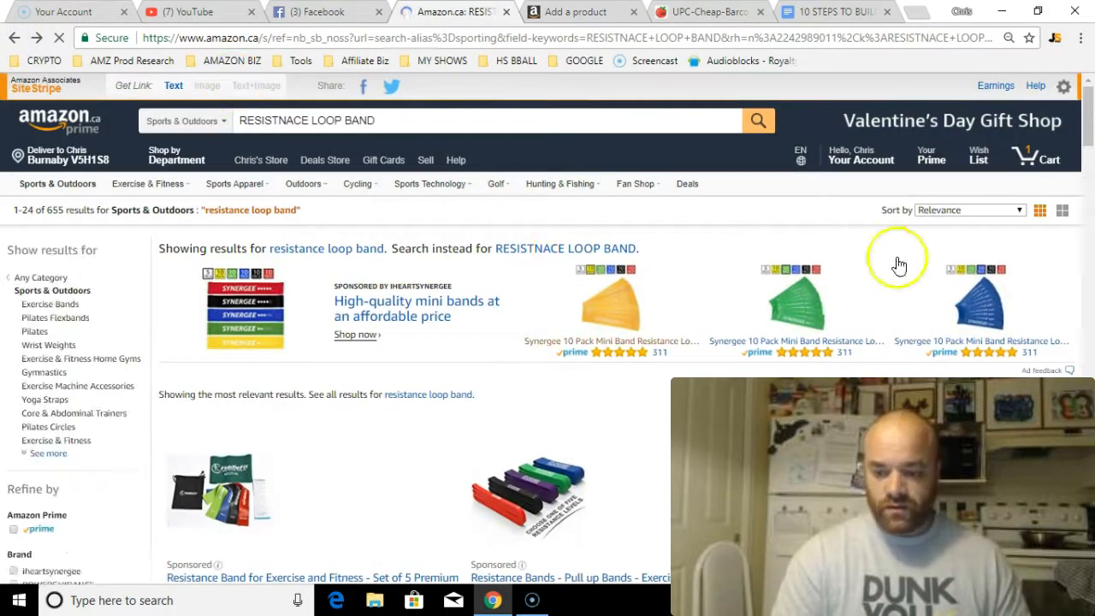
left_click_drag(1089, 98, 1087, 175)
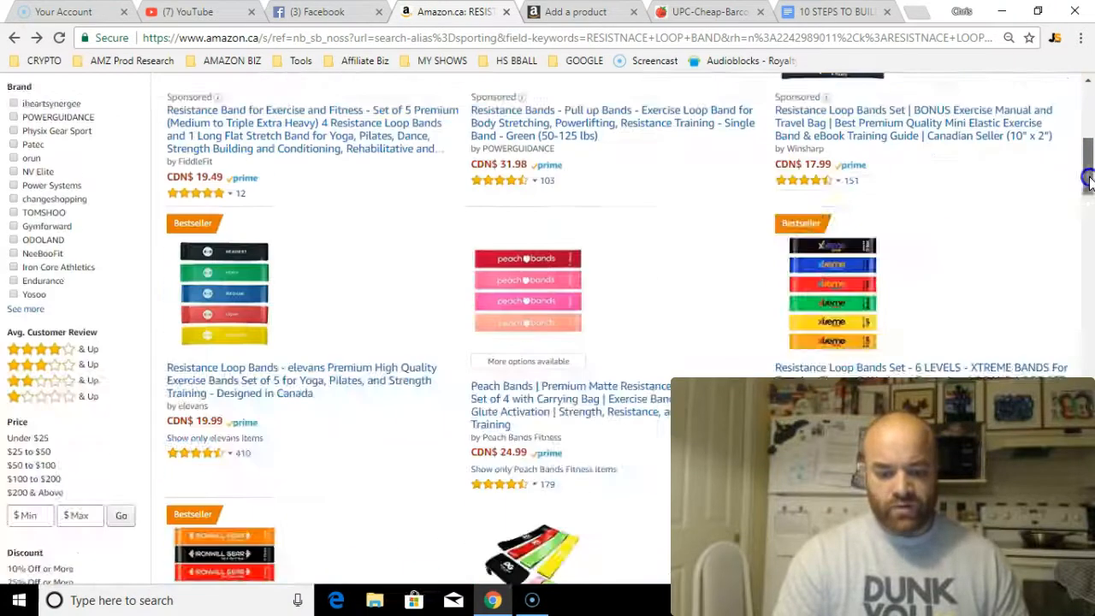
left_click(247, 314)
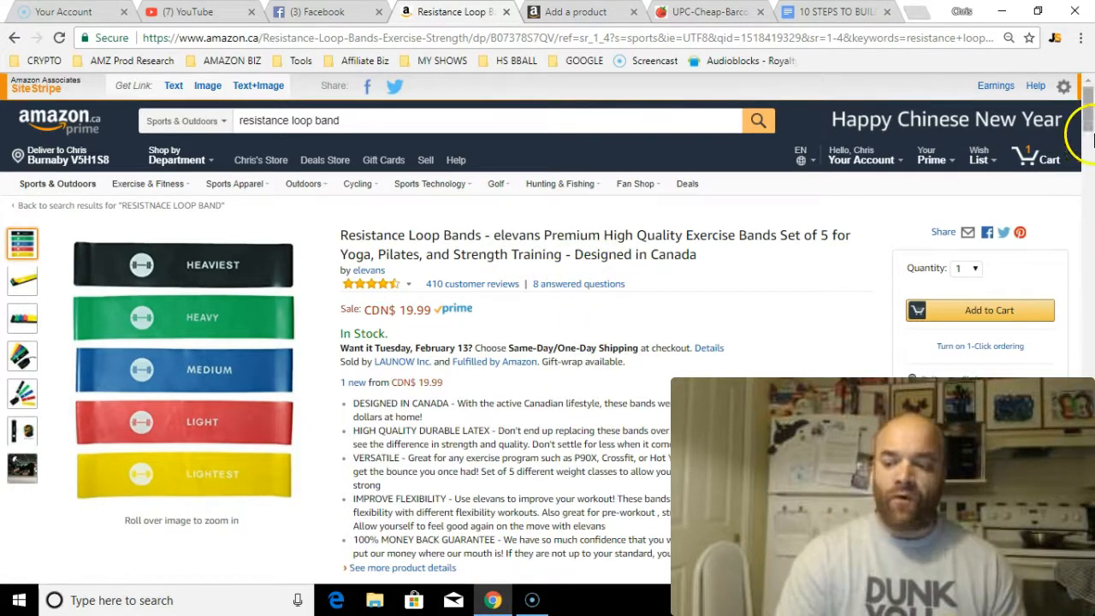
Step: Review the reopened elevans listing's feature bullets and product description
left_click_drag(1091, 115, 1091, 127)
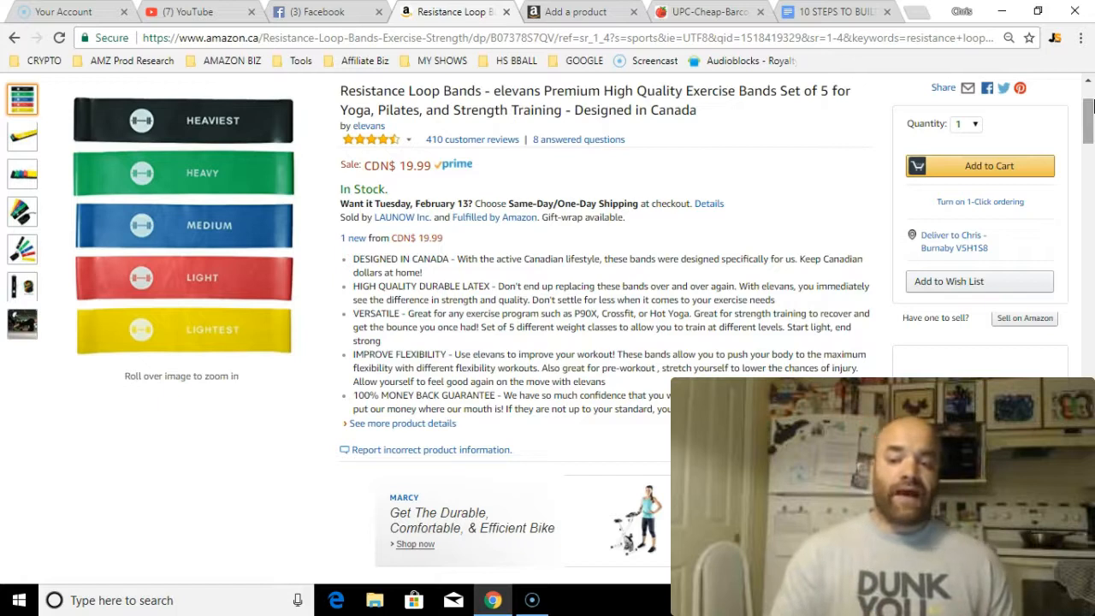
left_click_drag(1091, 104, 1090, 89)
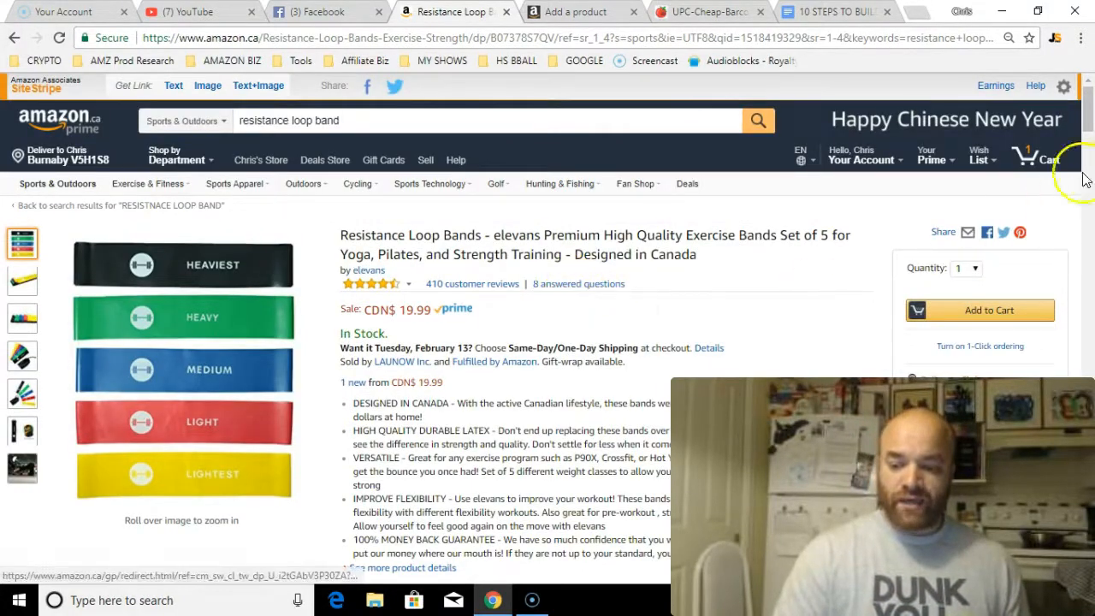
left_click_drag(1085, 101, 1090, 246)
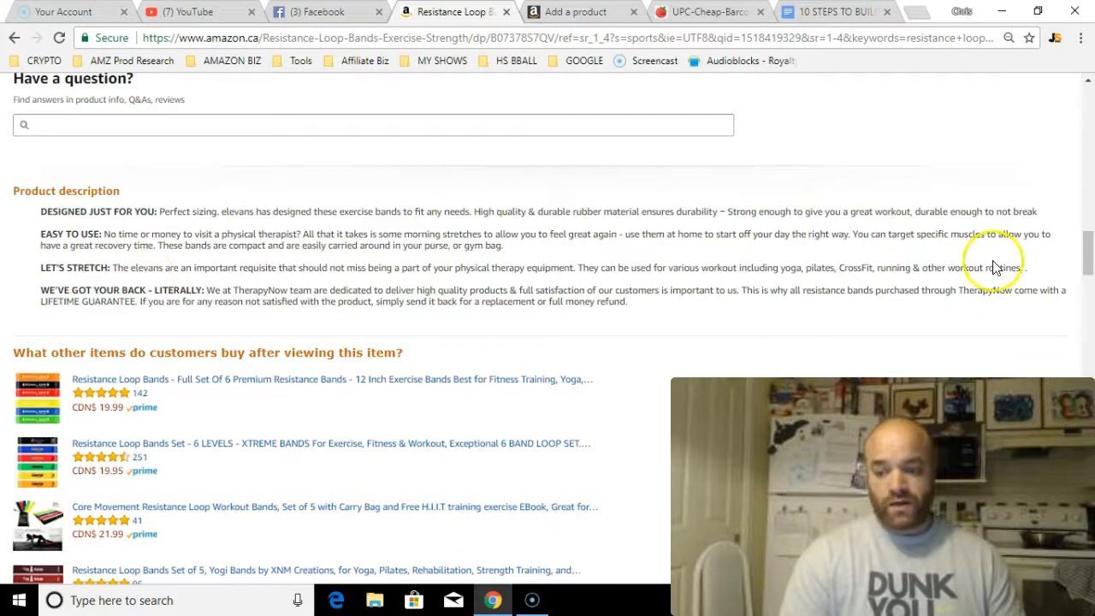
left_click_drag(1089, 249, 1086, 94)
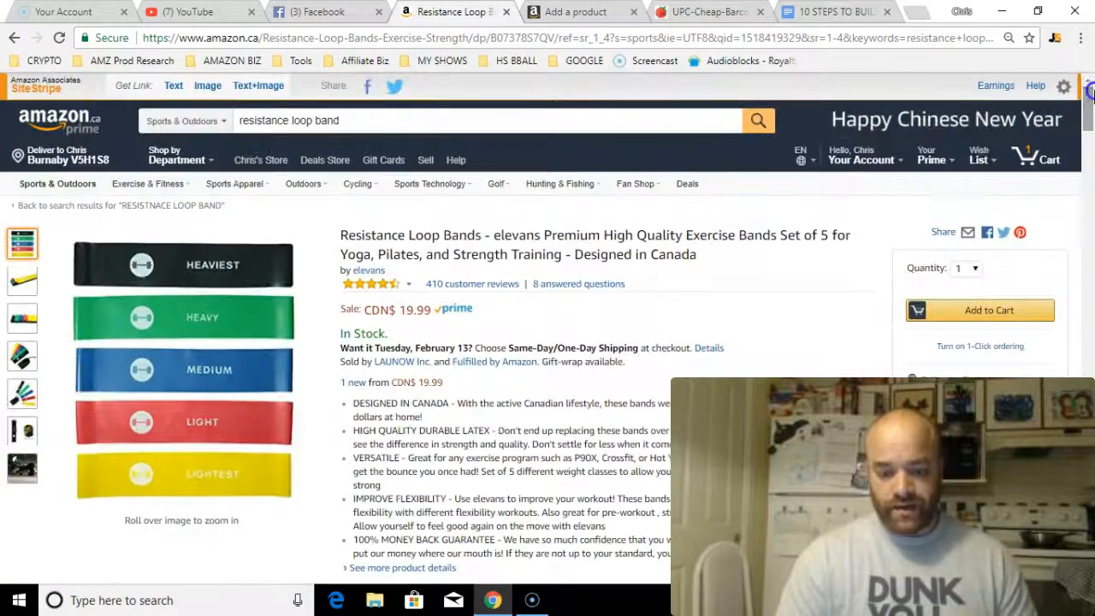
Step: Open the listing's answered questions and read the customer questions and answers for description ideas
left_click(554, 291)
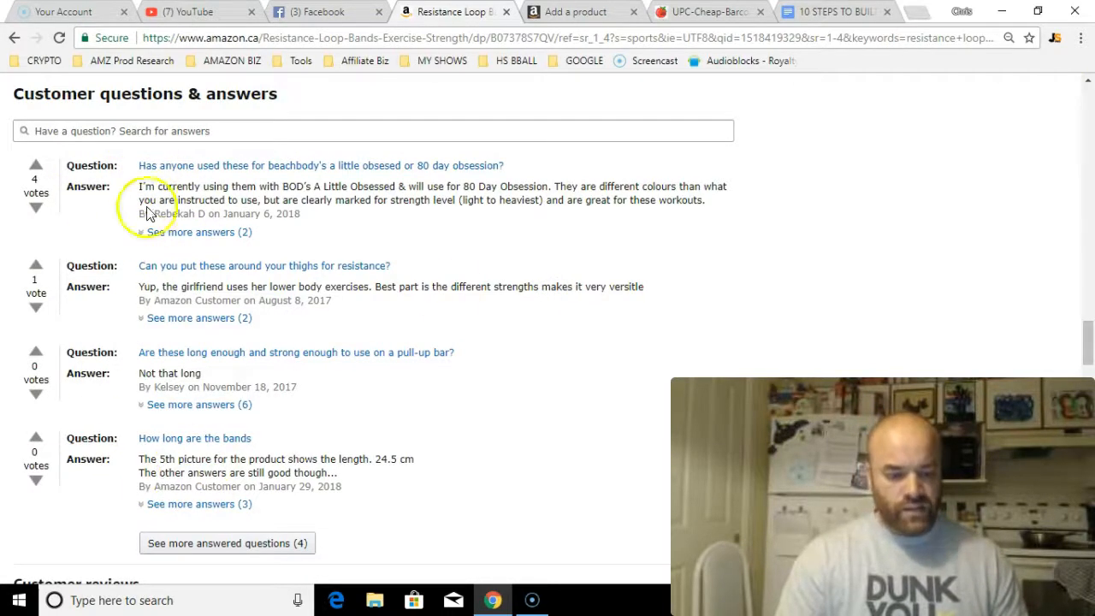
left_click(183, 267)
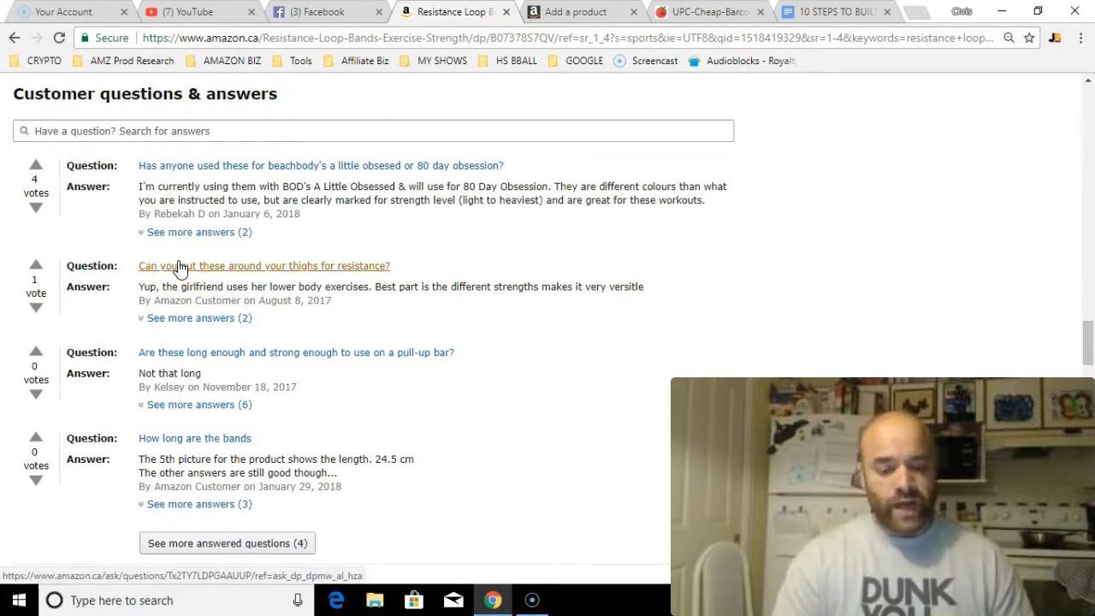
left_click(157, 124)
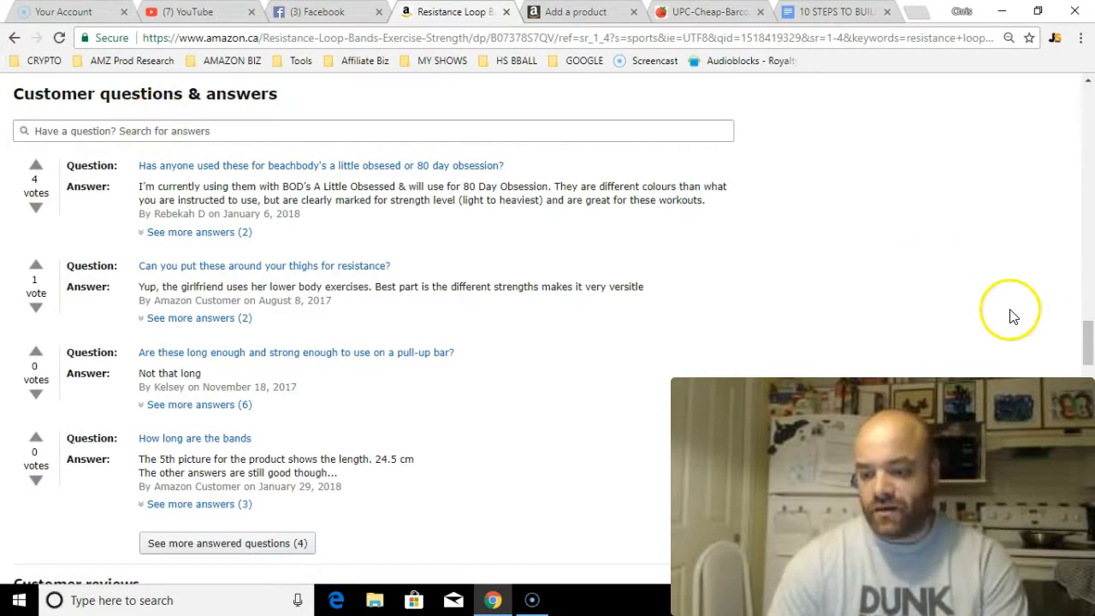
left_click_drag(1087, 339, 1085, 339)
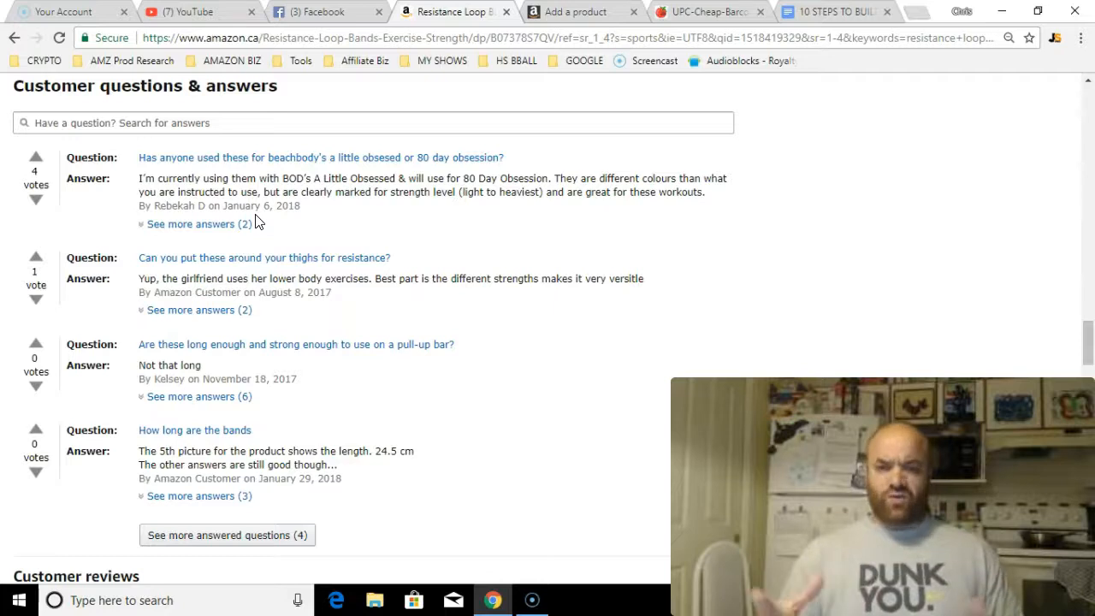
left_click(595, 287)
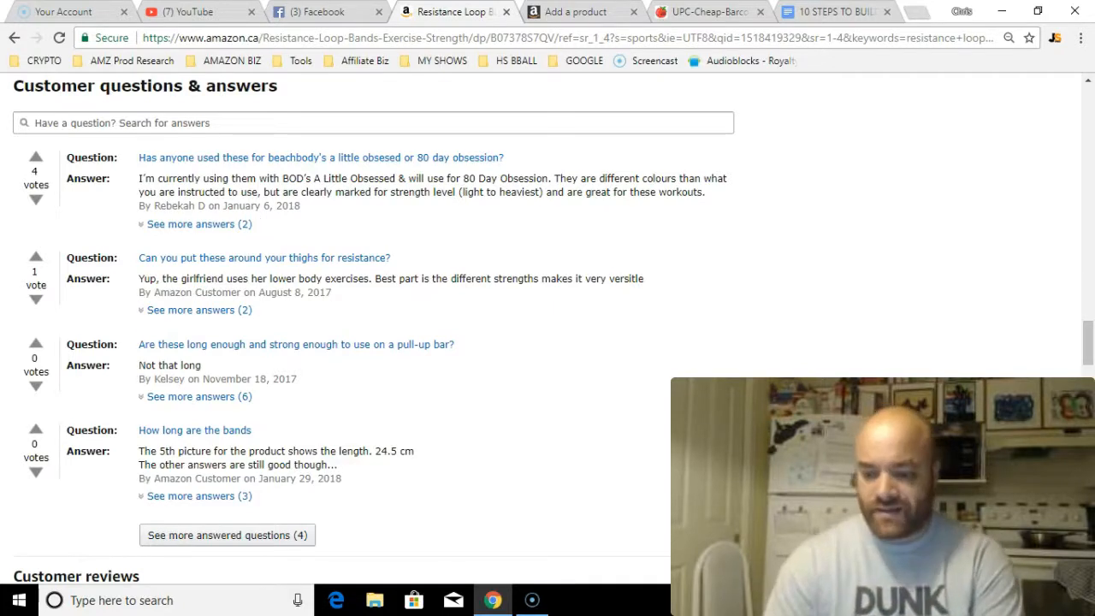
left_click_drag(1089, 340, 1090, 340)
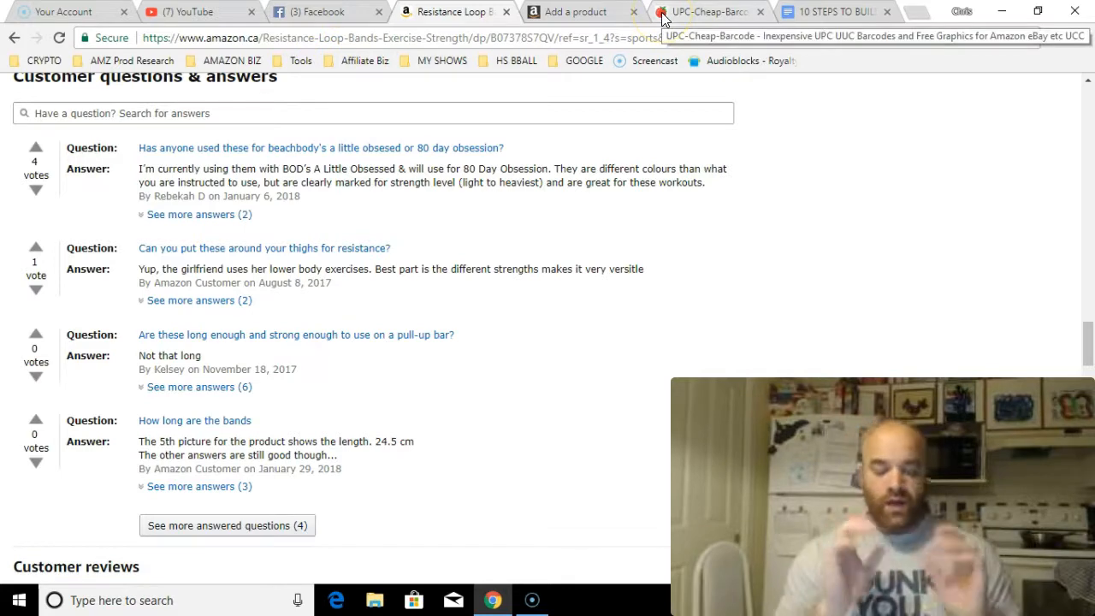
Step: Close the UPC barcode page and start the new listing's product description with the heading "MORE TESTIMONIALS."
mouse_move(661, 18)
left_mouse_down()
mouse_move(612, 85)
mouse_move(641, 146)
mouse_move(651, 2)
left_mouse_up()
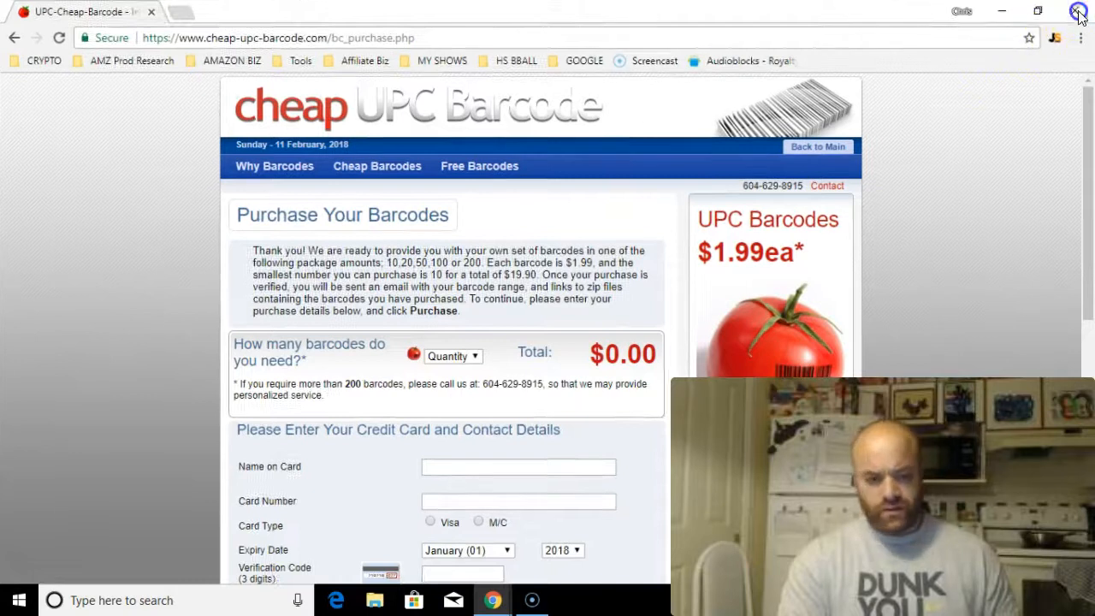
left_click(1076, 15)
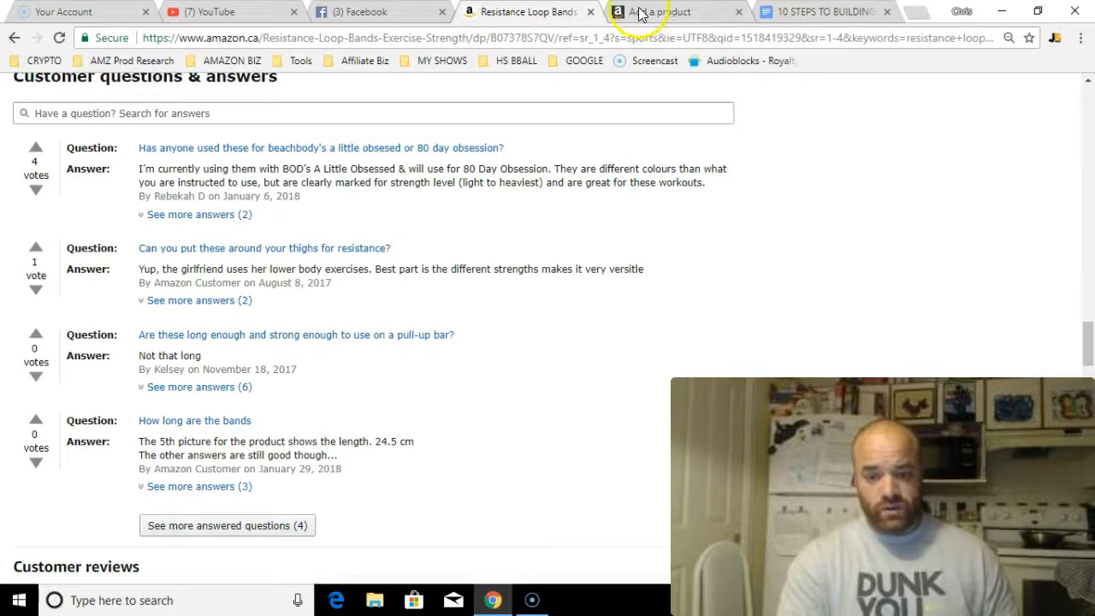
left_click(684, 9)
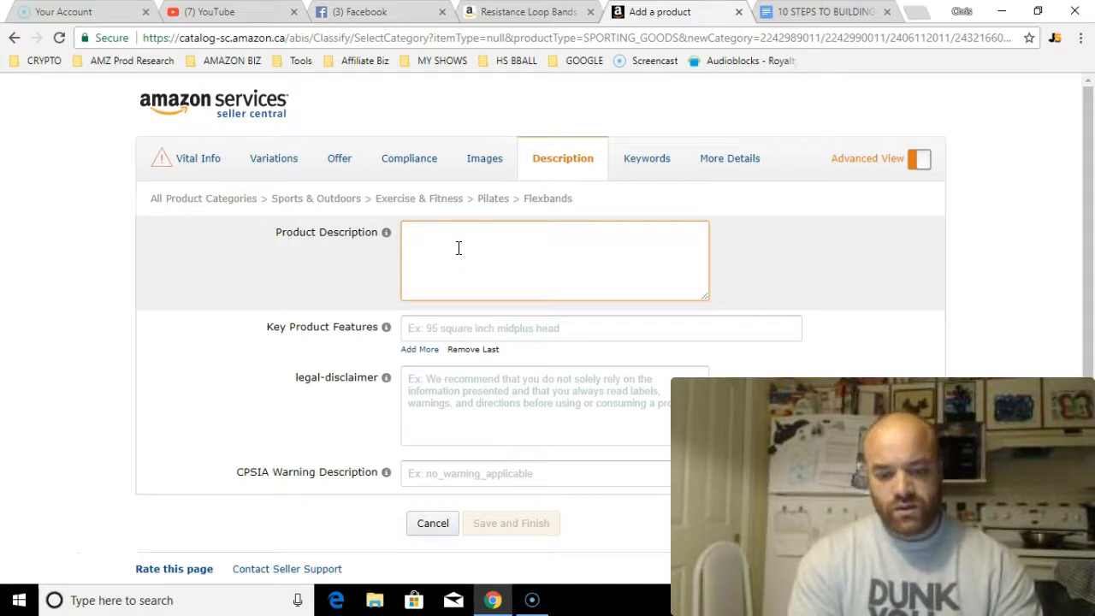
type("MORE TESTIMON")
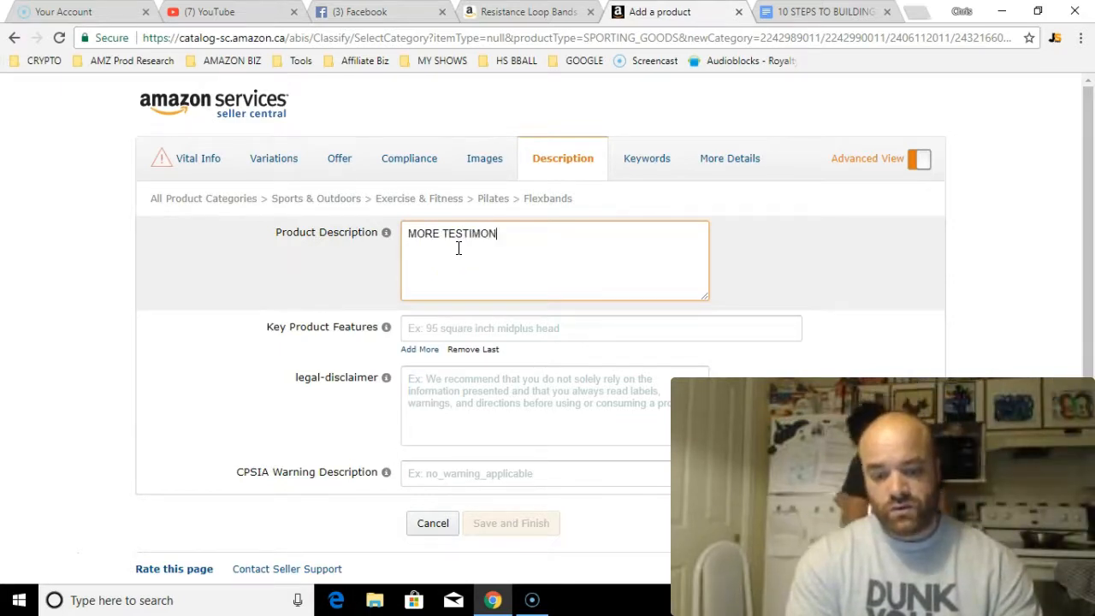
type("IALS")
key("Return")
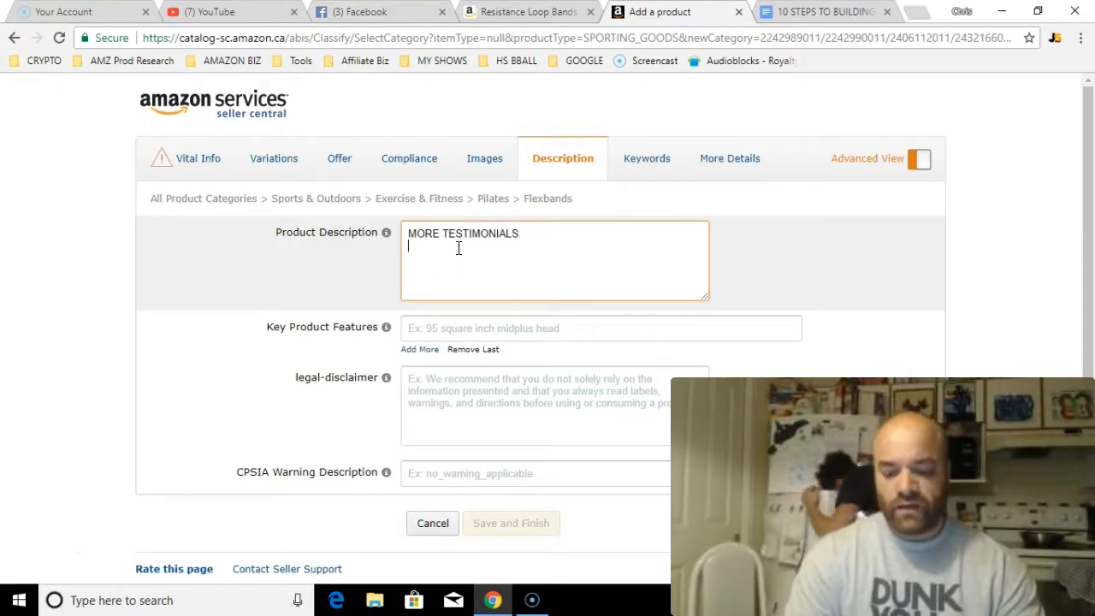
Step: Open the customer reviews of the elevans resistance loop bands and filter them to 5 star only
left_click(579, 12)
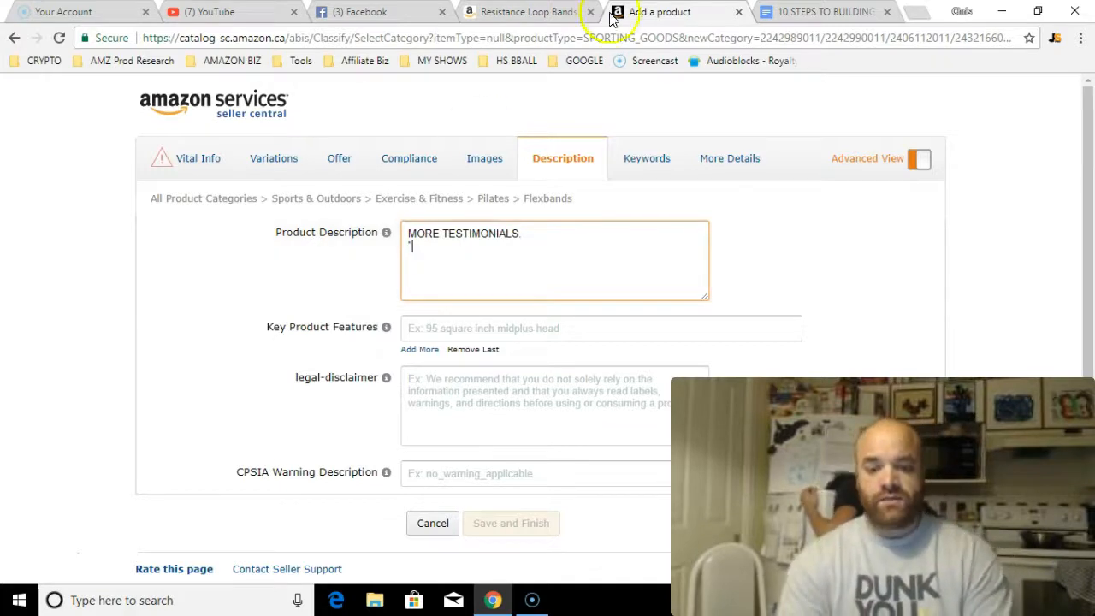
left_click(540, 10)
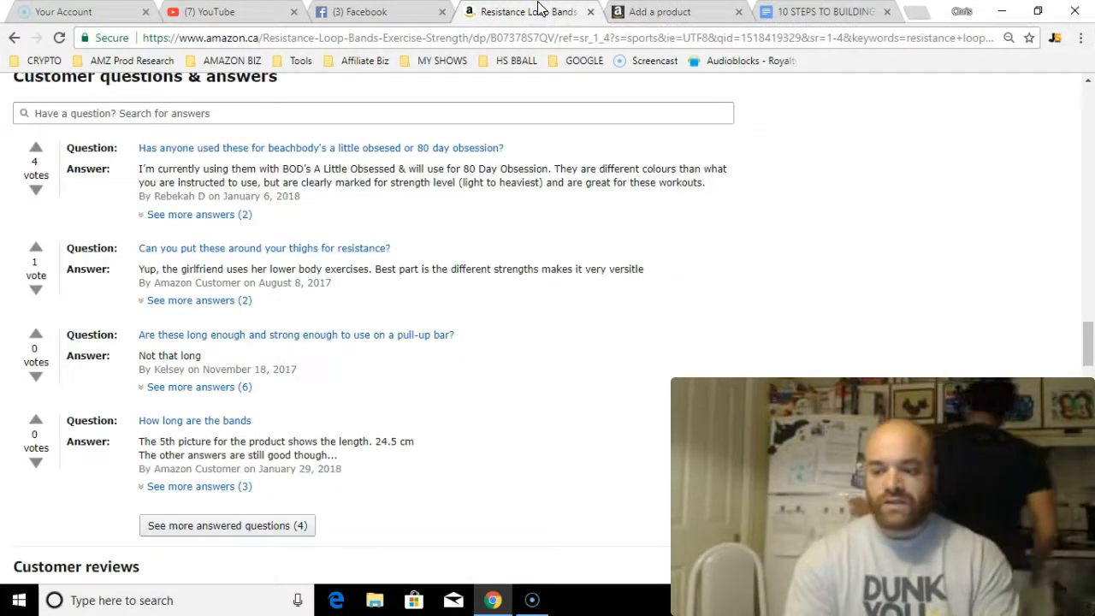
left_click_drag(1087, 341, 1090, 77)
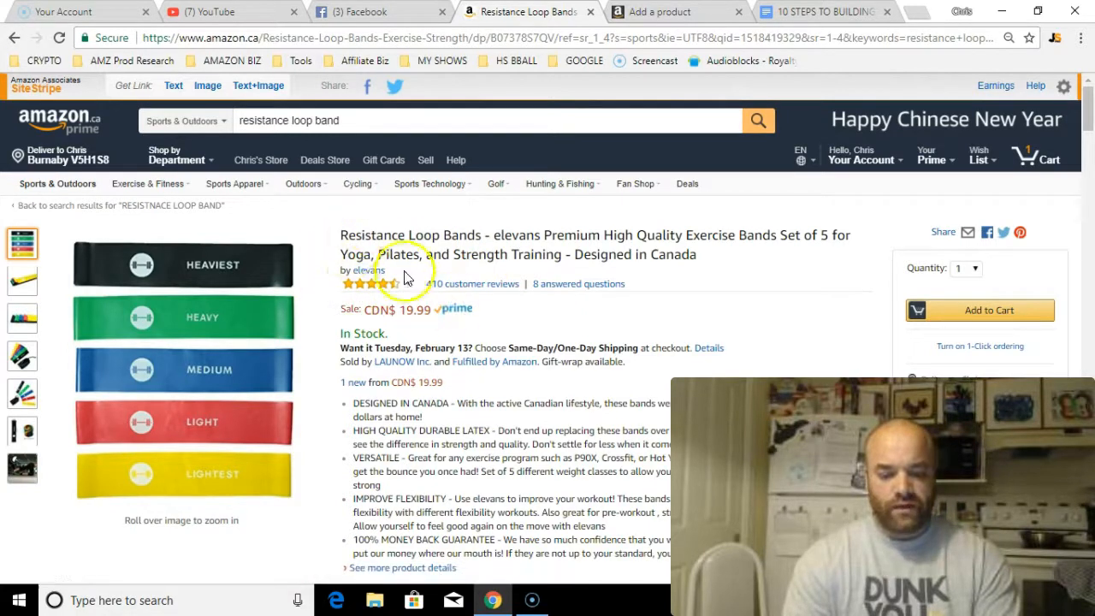
left_click(437, 286)
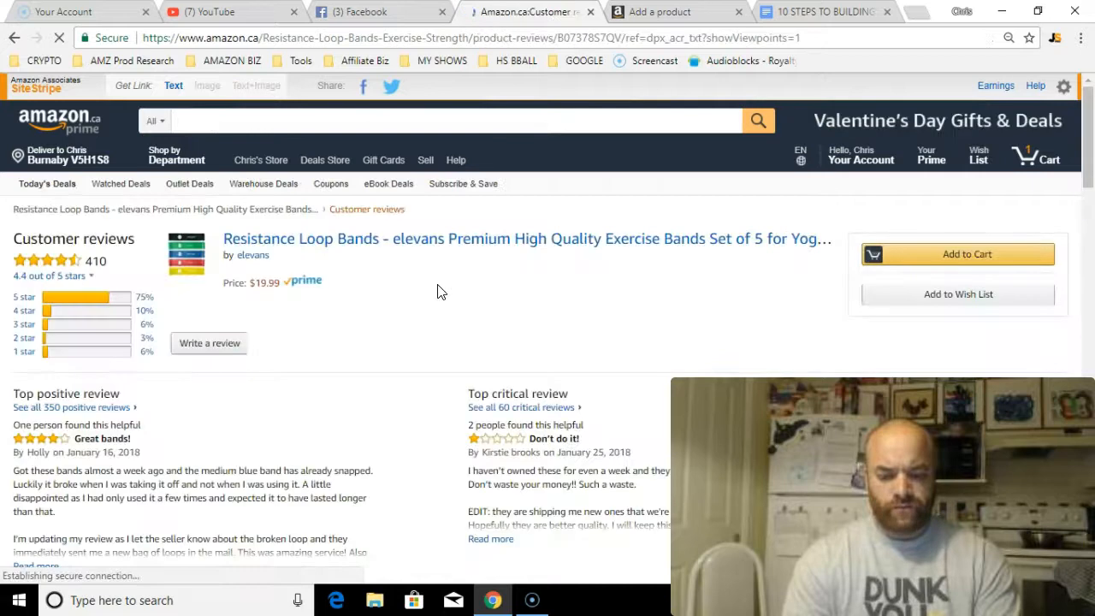
left_click(111, 485)
scroll(567, 334, "down", 1)
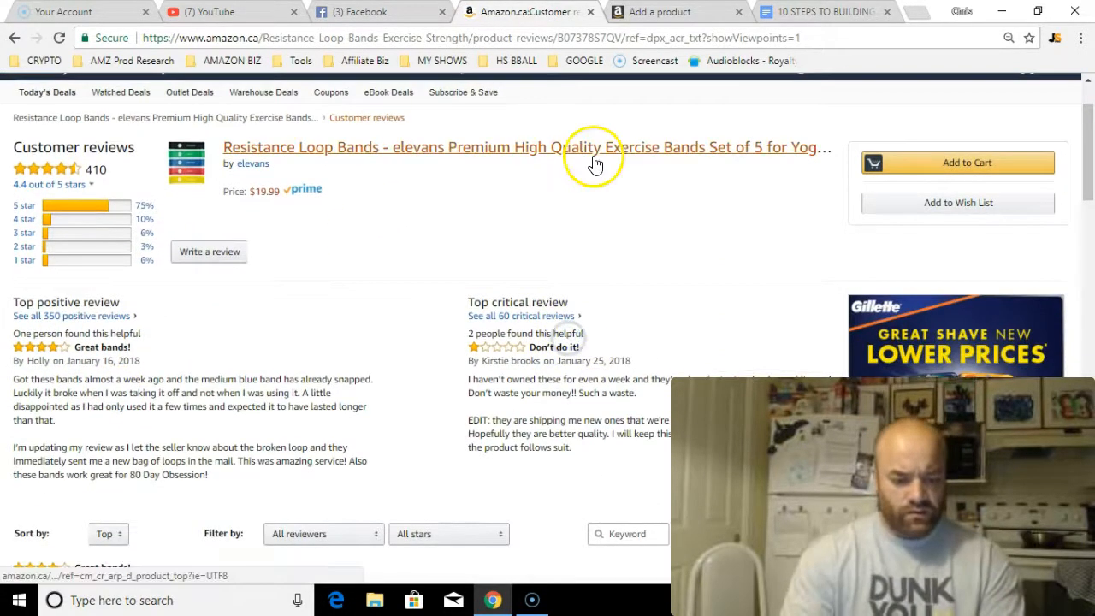
scroll(367, 213, "down", 3)
left_click(442, 285)
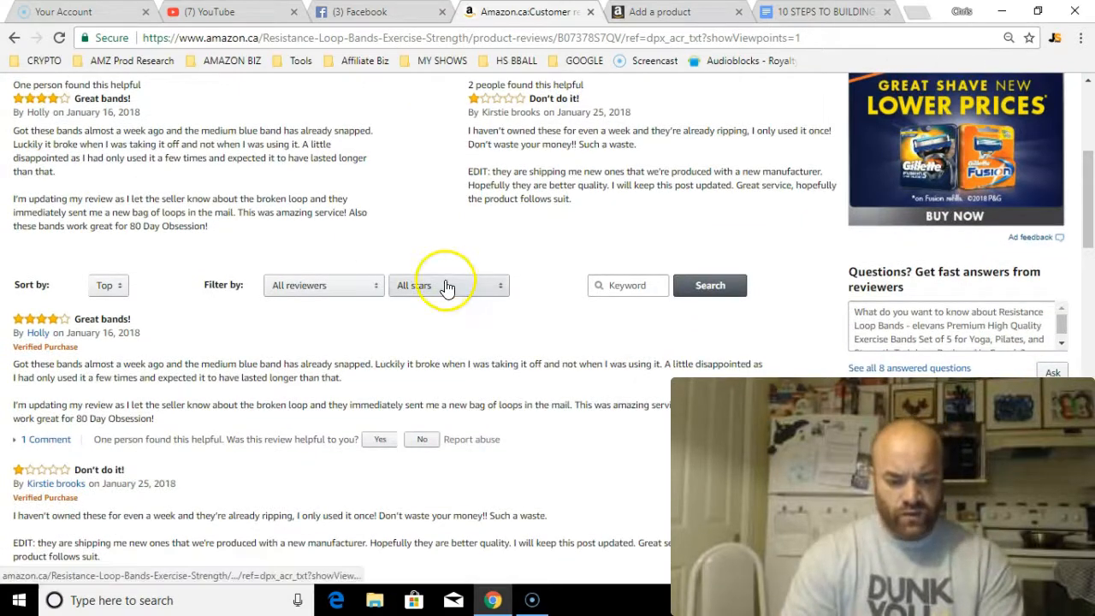
left_click(434, 305)
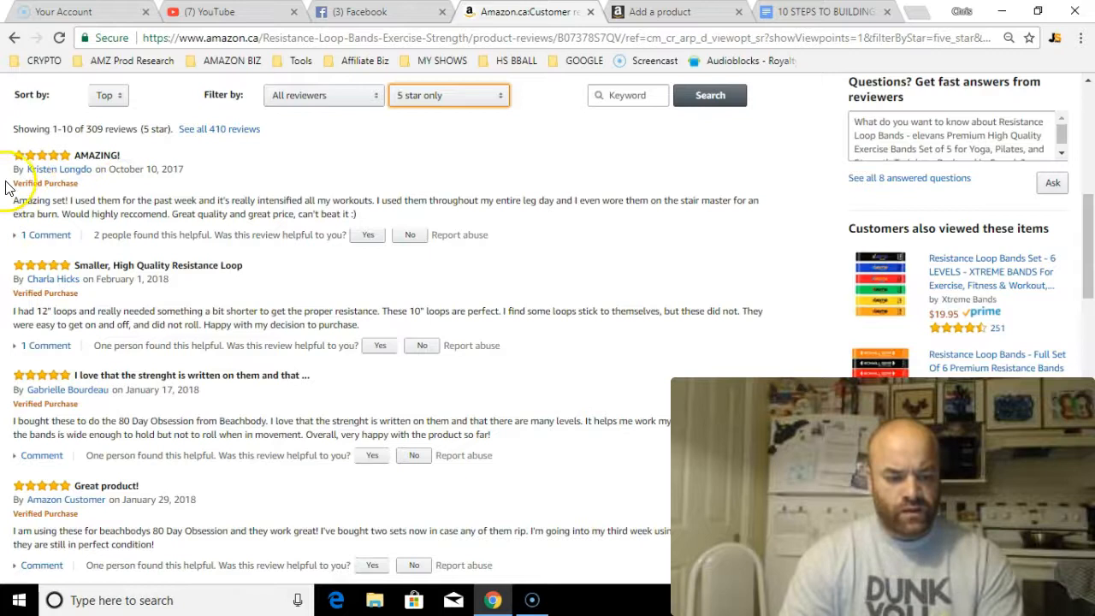
Step: Copy the five-star "AMAZING!" review with its byline and paste it under the testimonials heading in the product description
left_click_drag(19, 176, 401, 220)
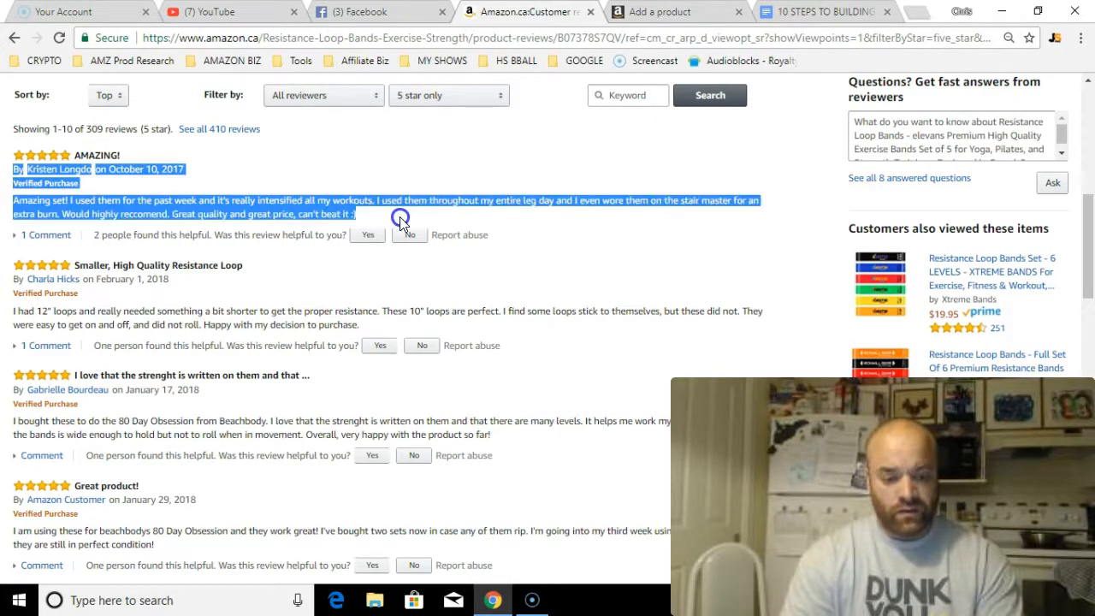
right_click(26, 208)
left_click(68, 215)
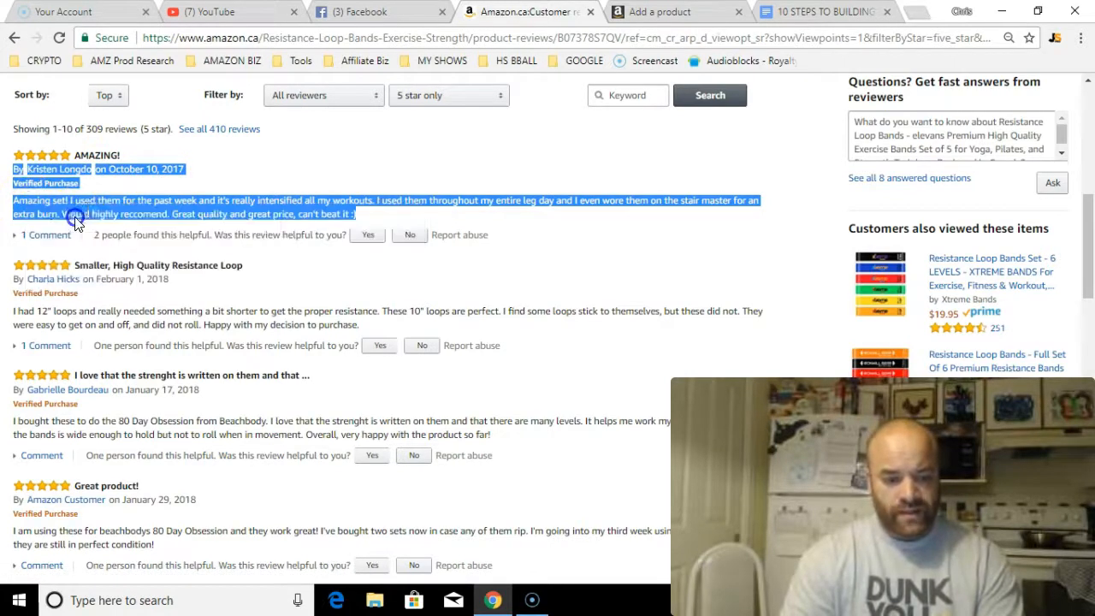
left_click(633, 17)
left_click(477, 248)
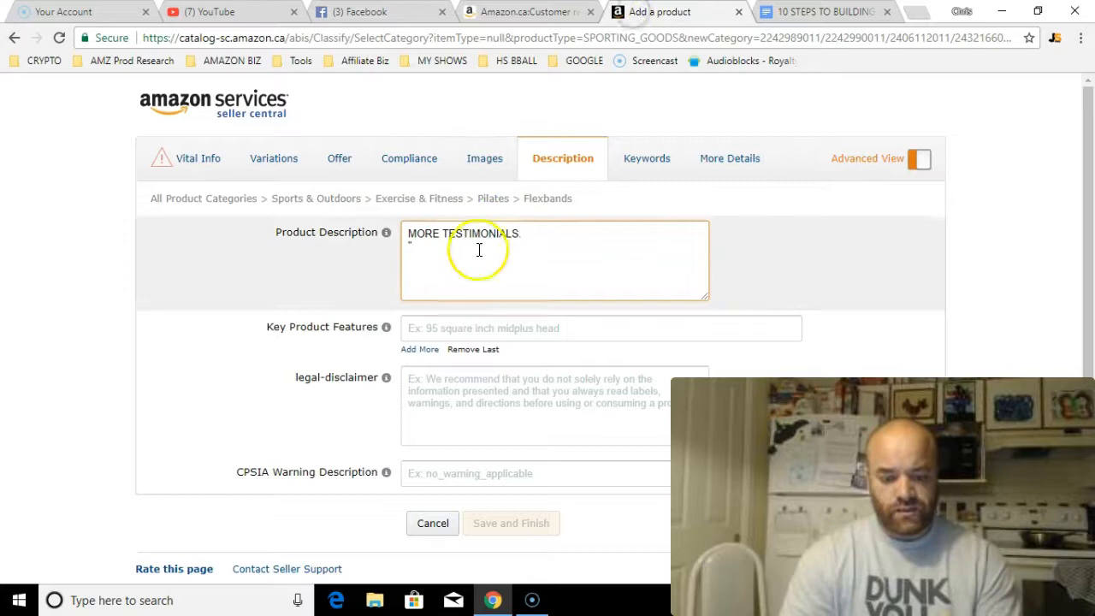
key("ctrl+v")
Step: Read through the pasted testimonial and enlarge the Product Description box to fit the full text
mouse_move(703, 274)
left_mouse_down()
mouse_move(702, 240)
mouse_move(698, 265)
mouse_move(700, 257)
left_mouse_up()
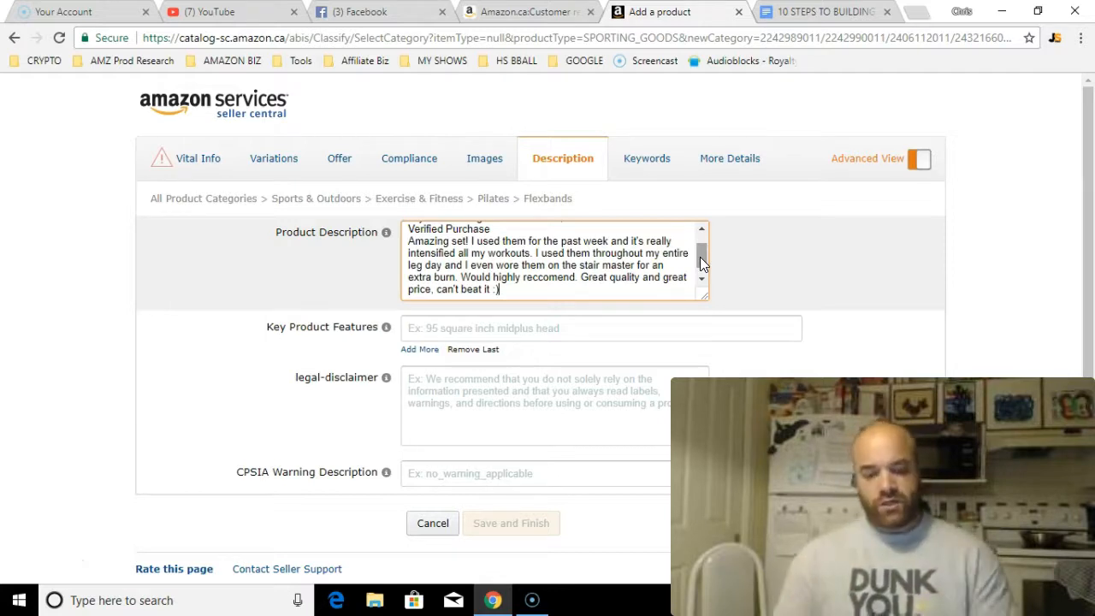
left_click_drag(700, 257, 705, 242)
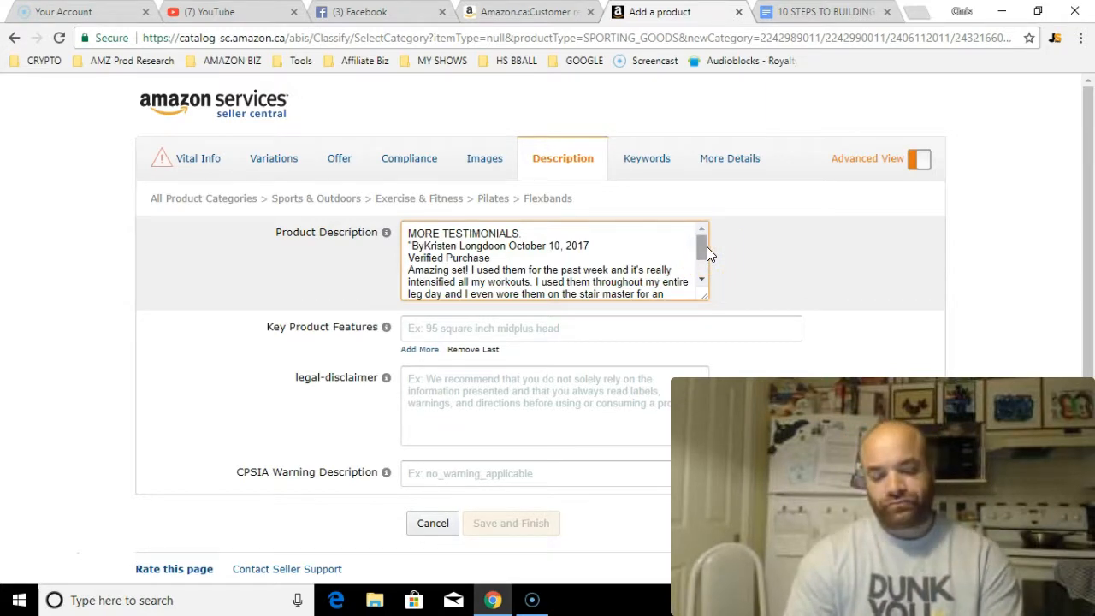
left_click_drag(707, 247, 710, 259)
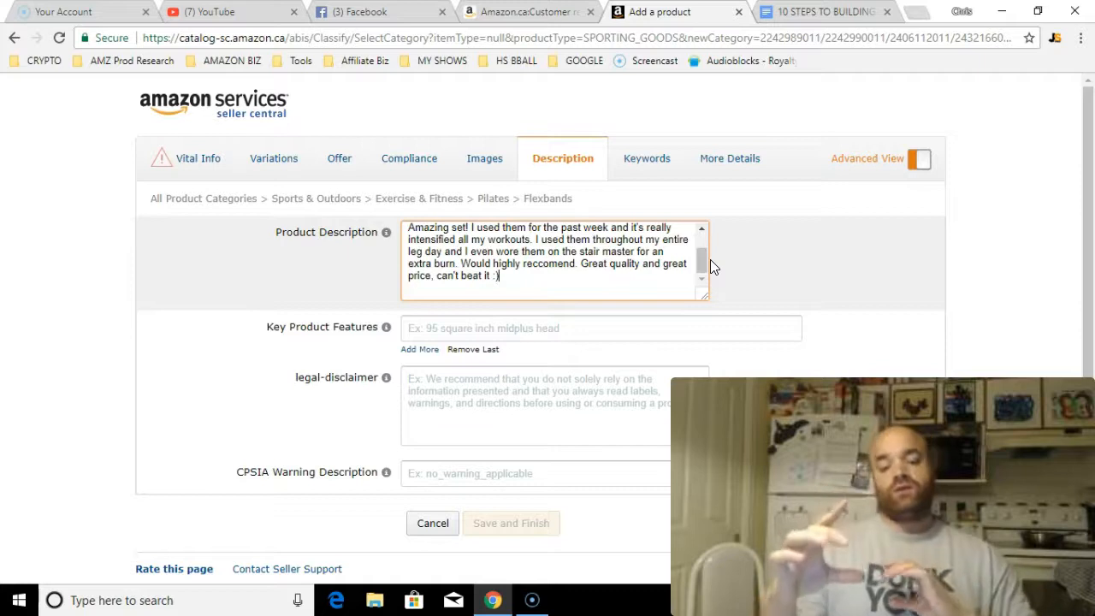
left_click(661, 273)
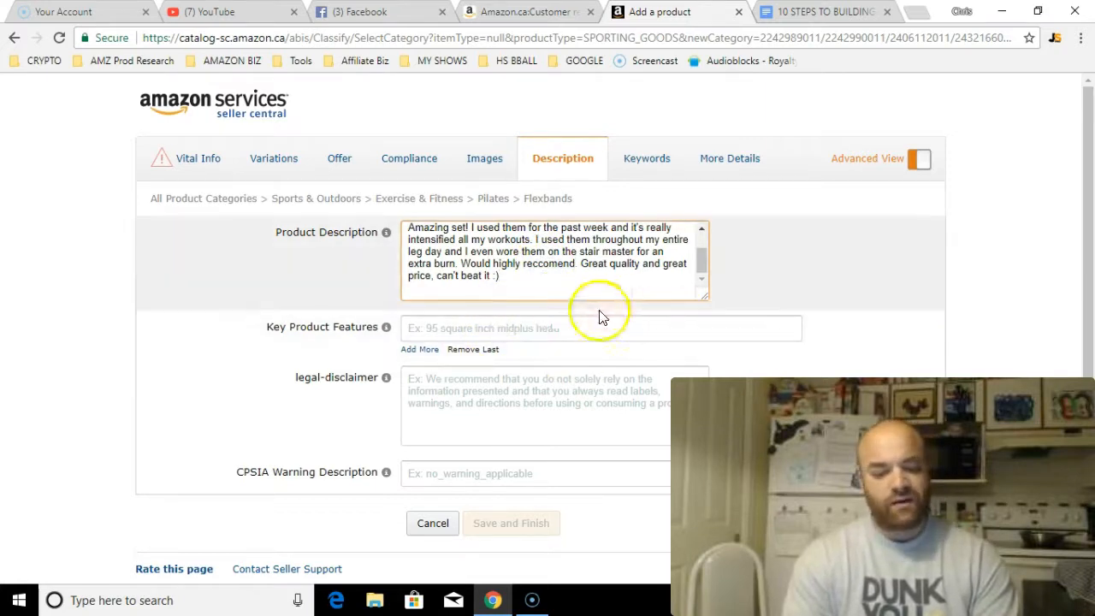
left_click_drag(704, 263, 832, 399)
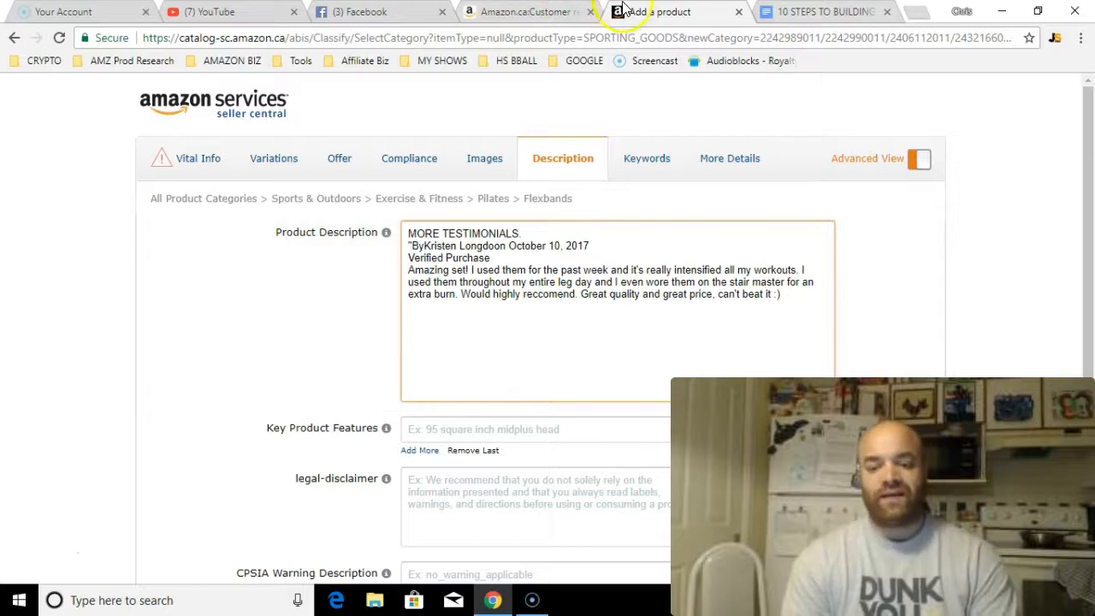
left_click(558, 13)
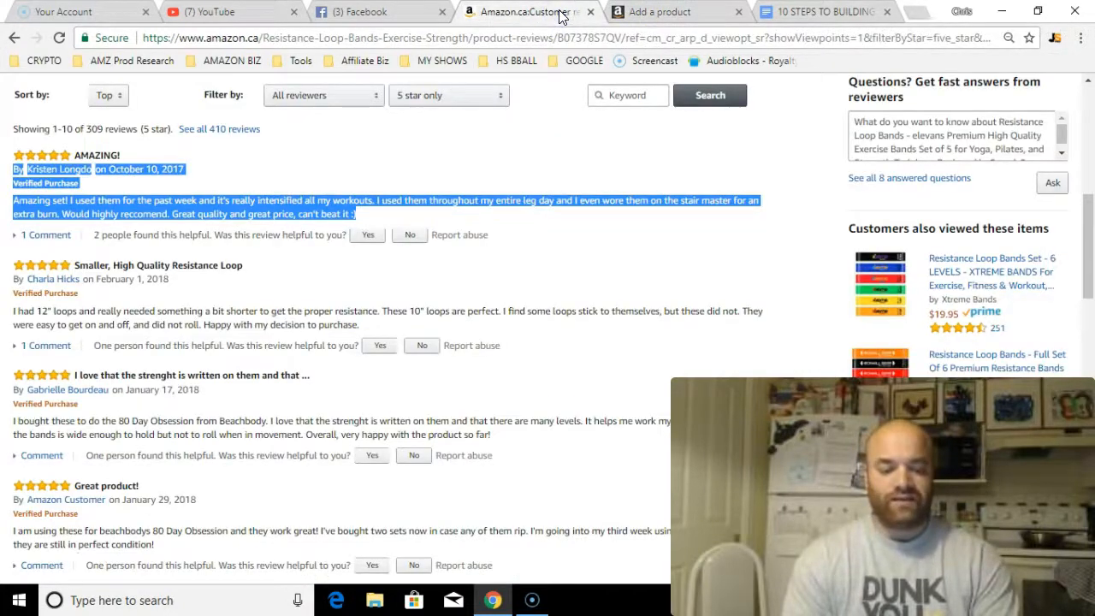
left_click(650, 13)
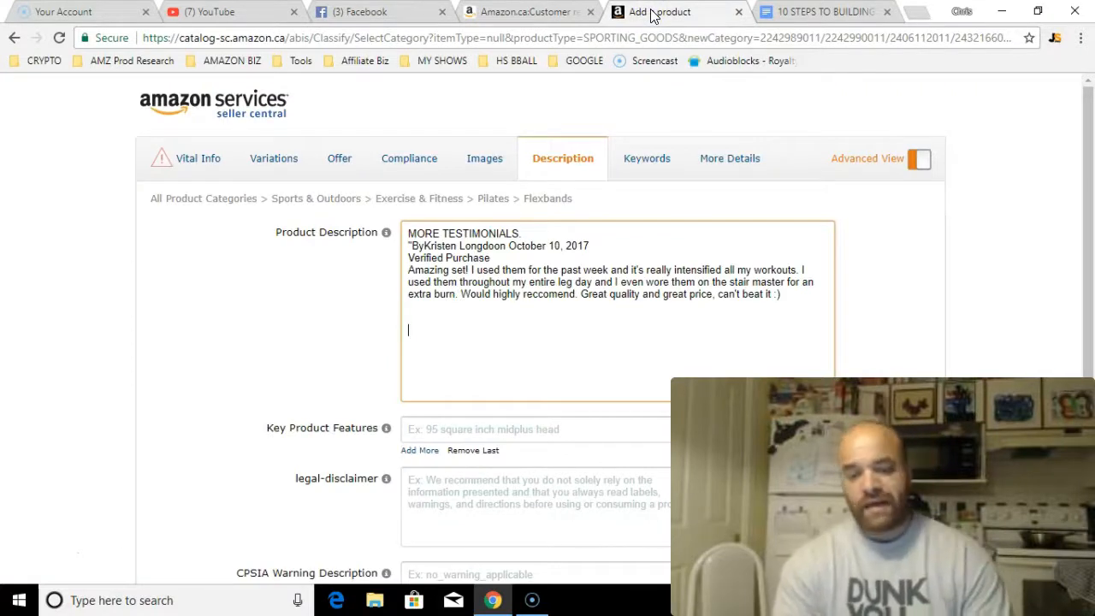
left_click(483, 325)
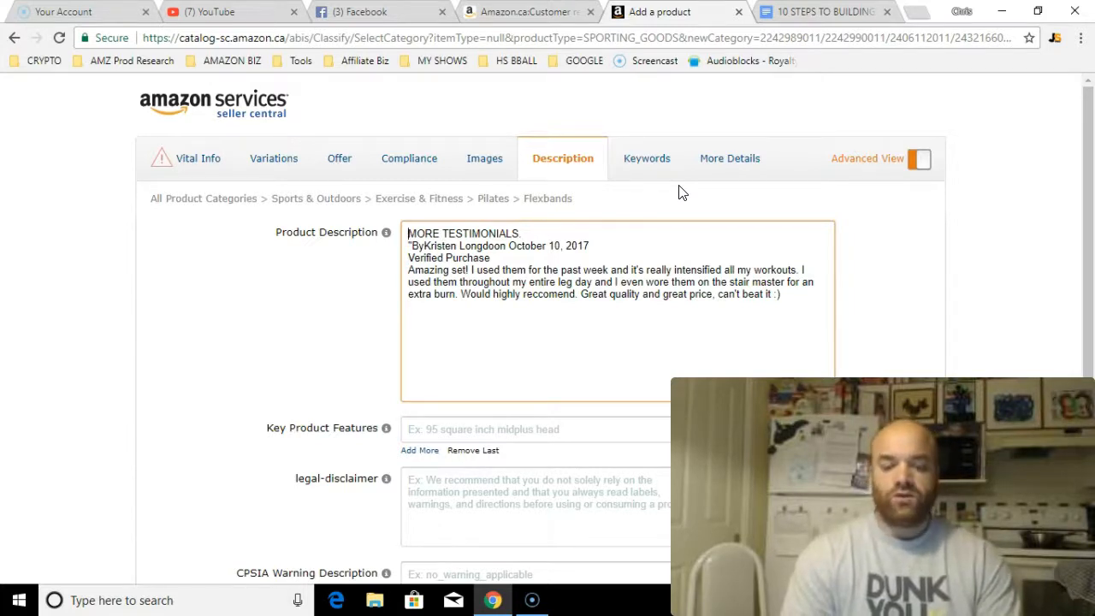
Step: Add blank lines between the testimonials heading and the review, and insert a space after "By" in the byline
left_click(567, 232)
key("Return")
key("Return")
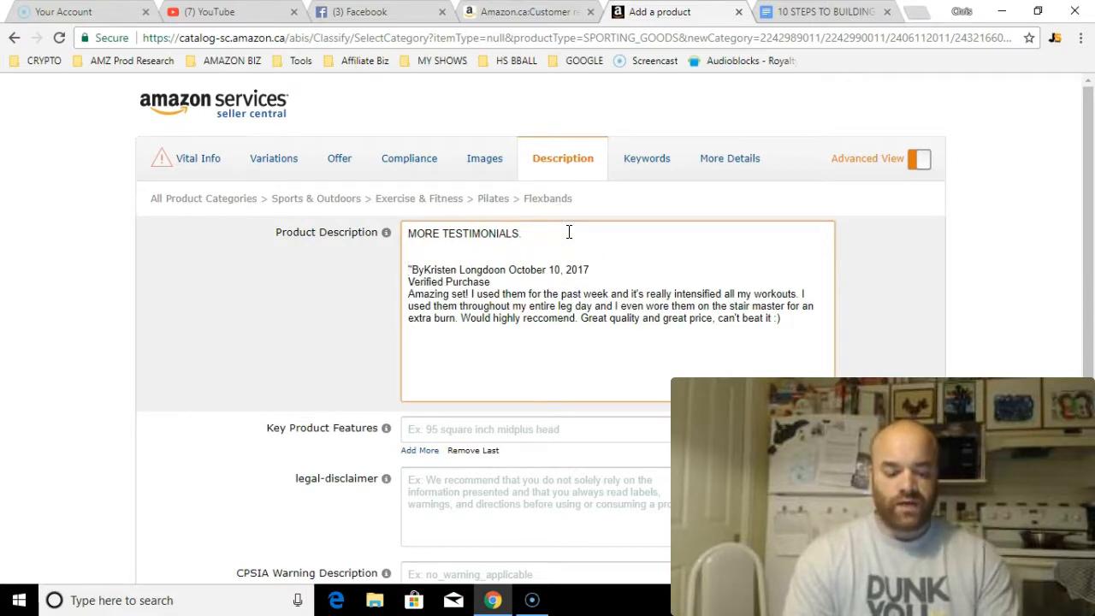
key("BackSpace")
key("Left")
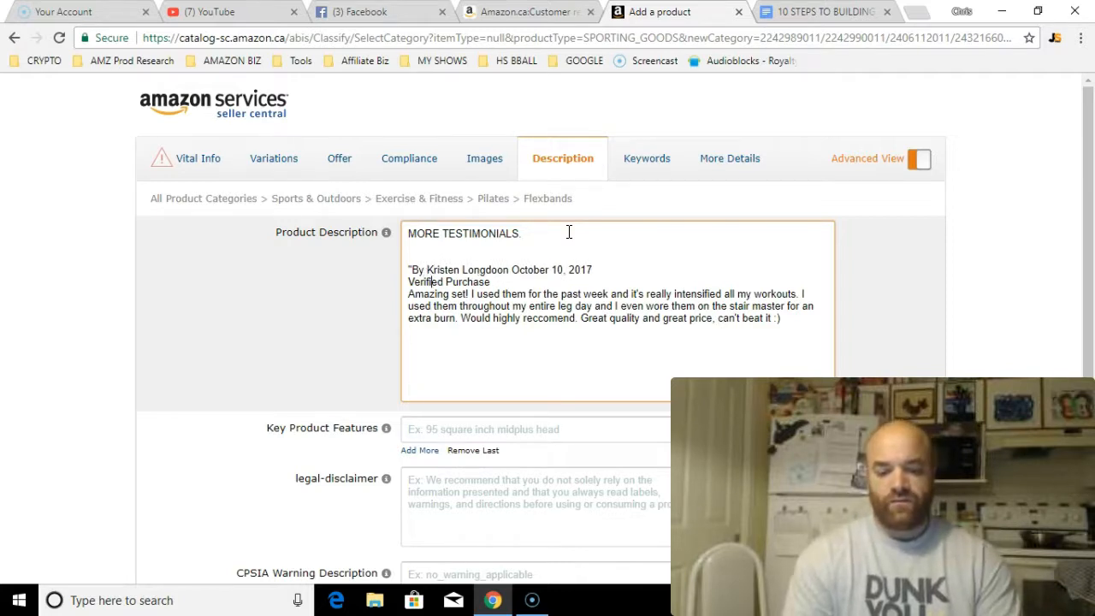
left_click_drag(406, 293, 862, 293)
left_click(772, 334)
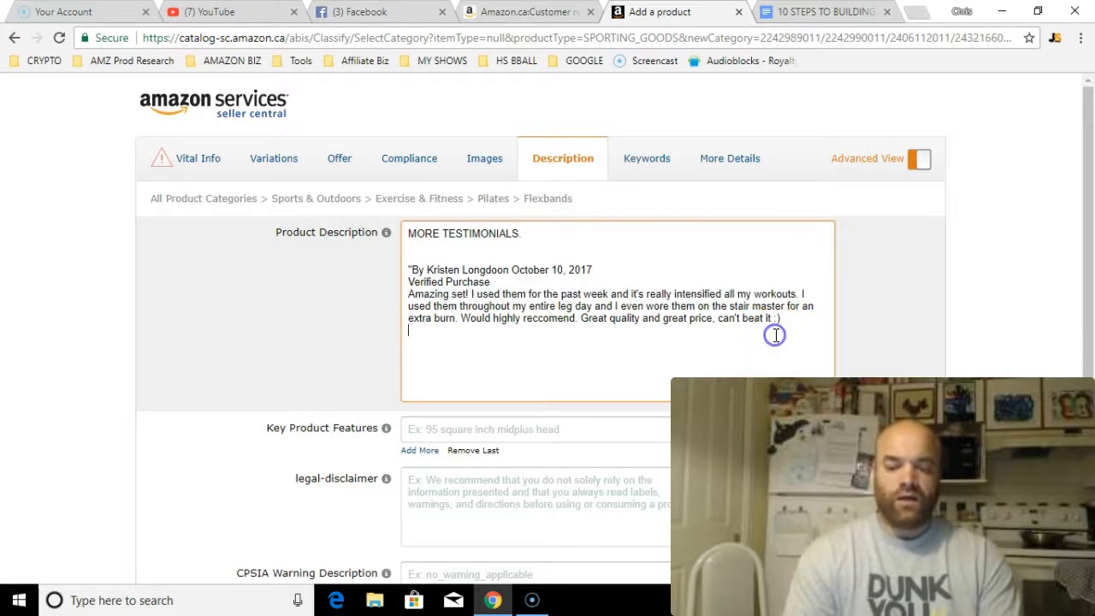
Step: Open the bookmarked HTML editor site in a new tab and bring up its empty visual editor
left_click(923, 11)
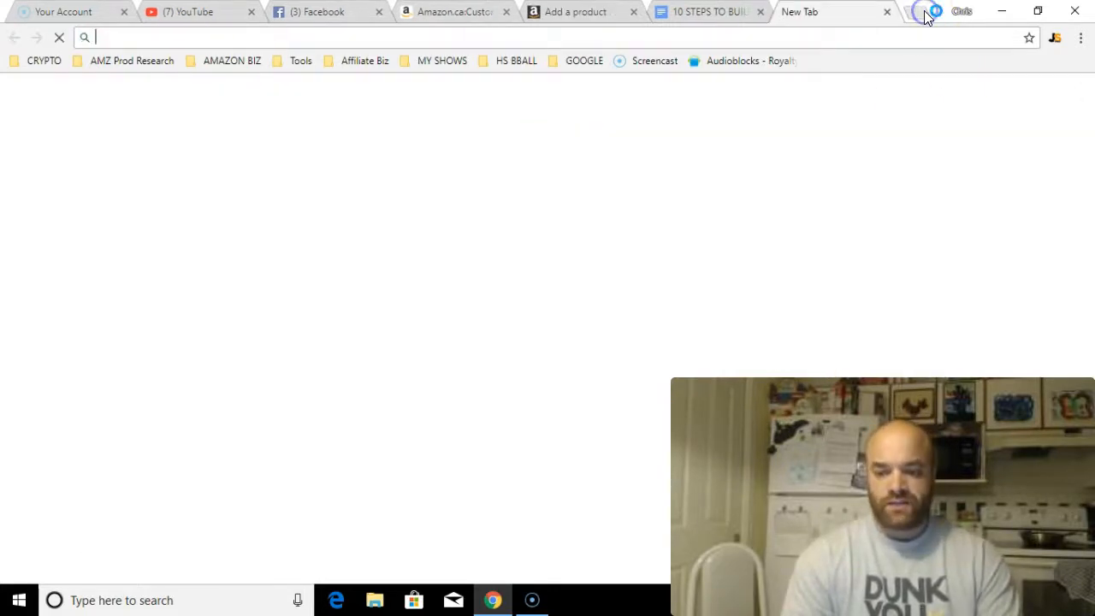
left_click(299, 59)
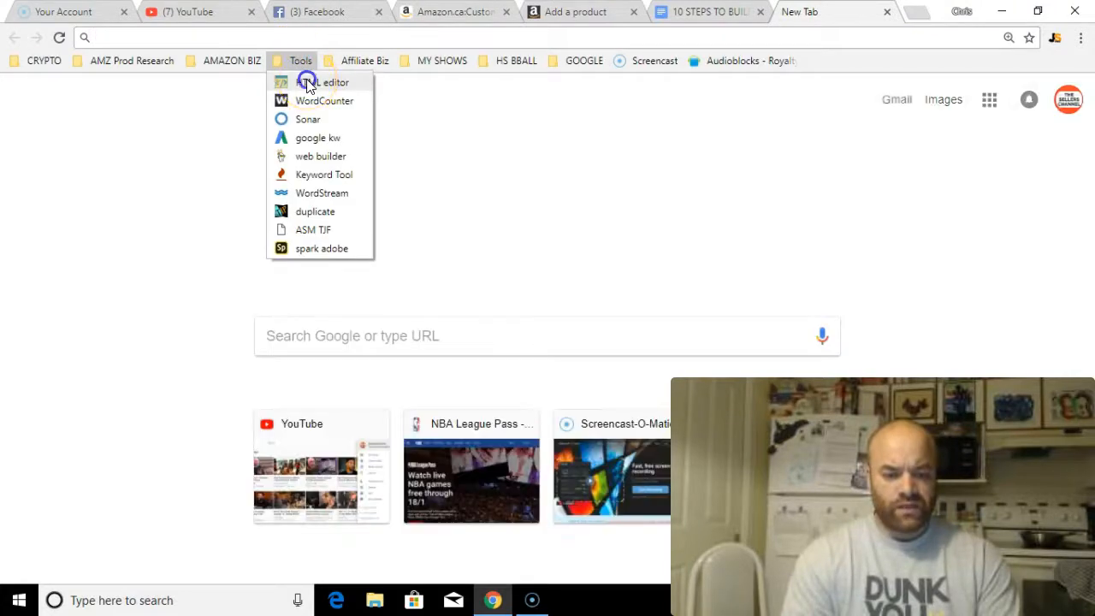
left_click(309, 83)
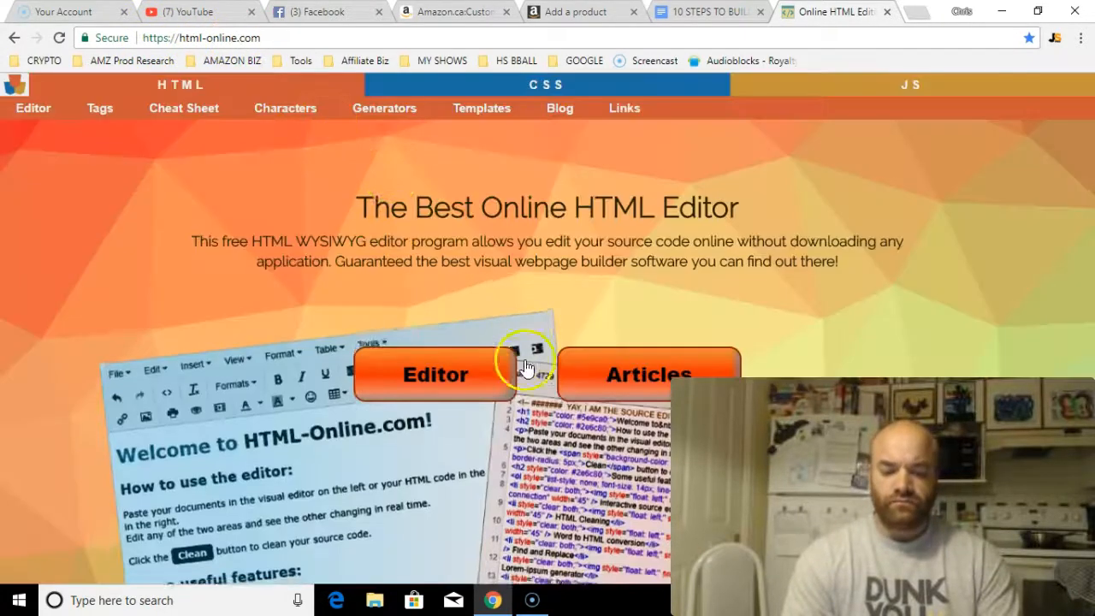
left_click(457, 373)
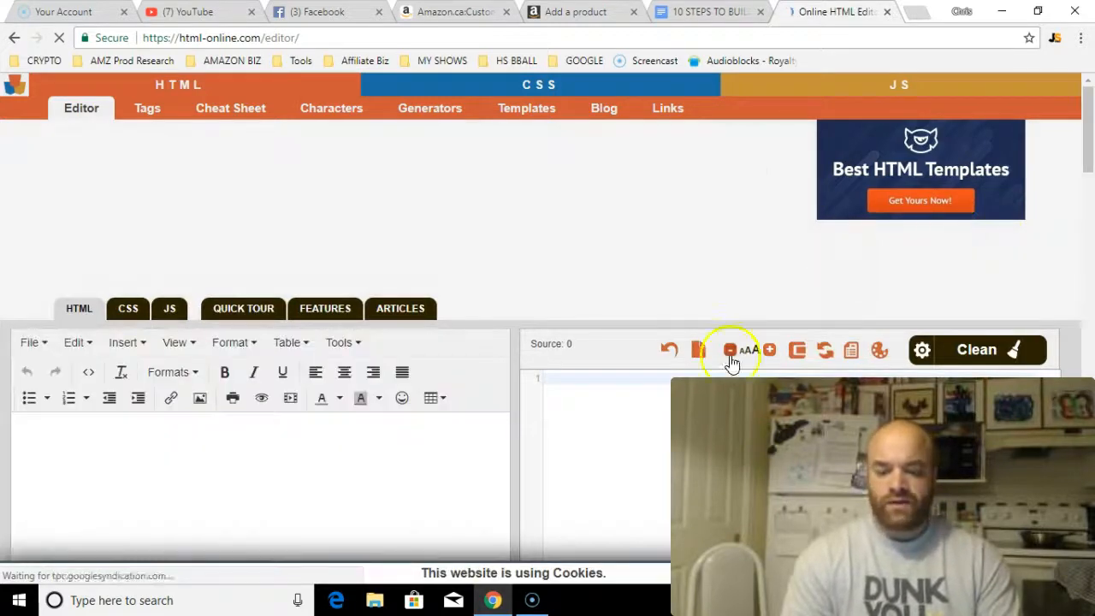
left_click_drag(1089, 145, 1091, 154)
scroll(1091, 154, "down", 2)
left_click(284, 297)
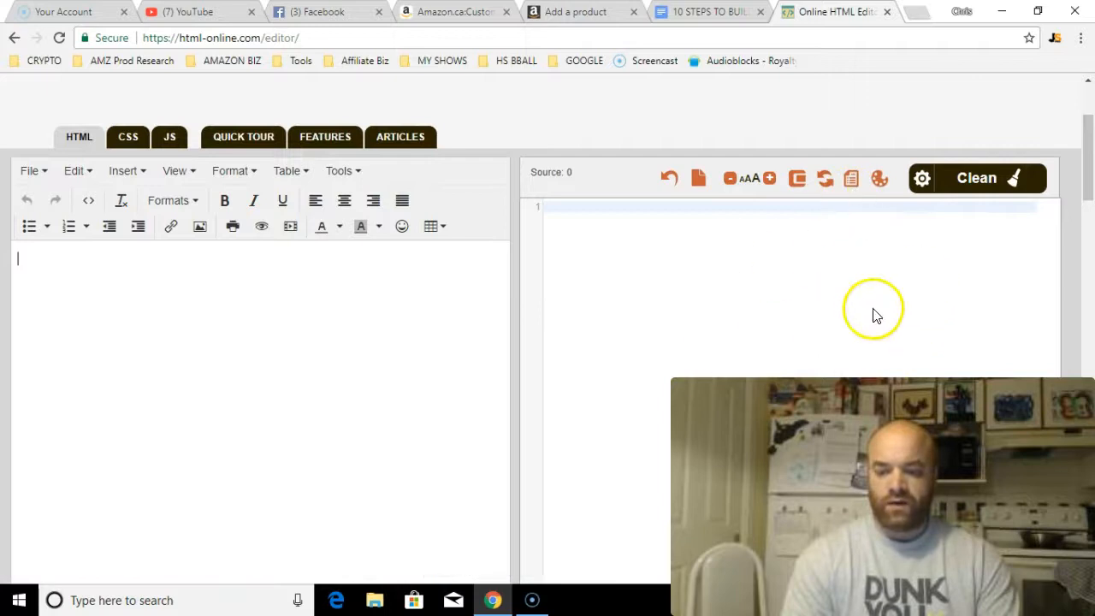
left_click(954, 181)
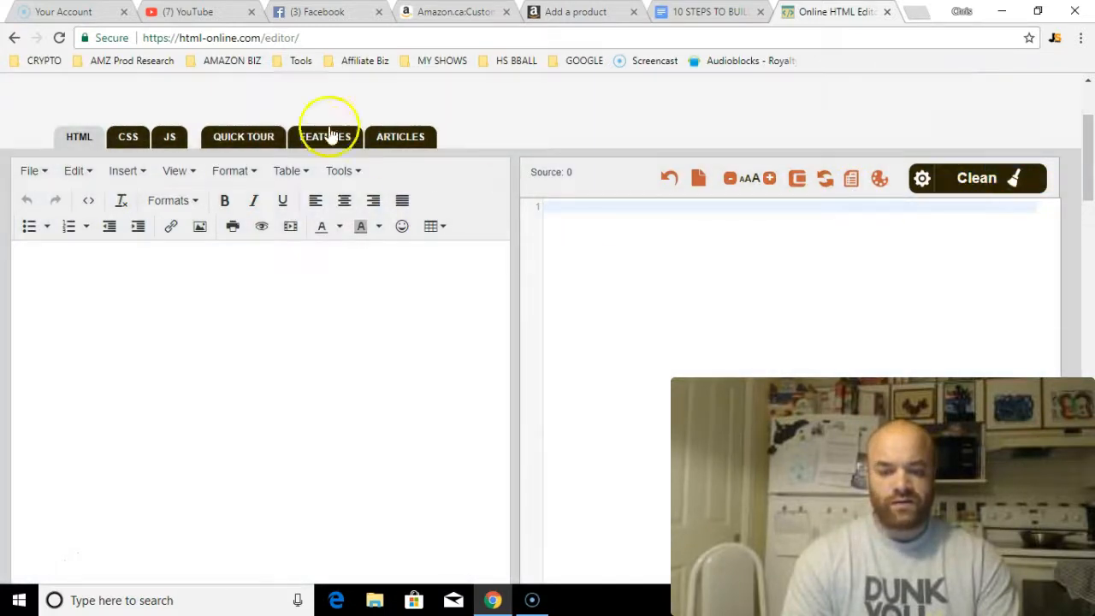
Step: Copy the entire product description text from the Seller Central form and paste it into the online HTML editor's visual pane
left_click(694, 11)
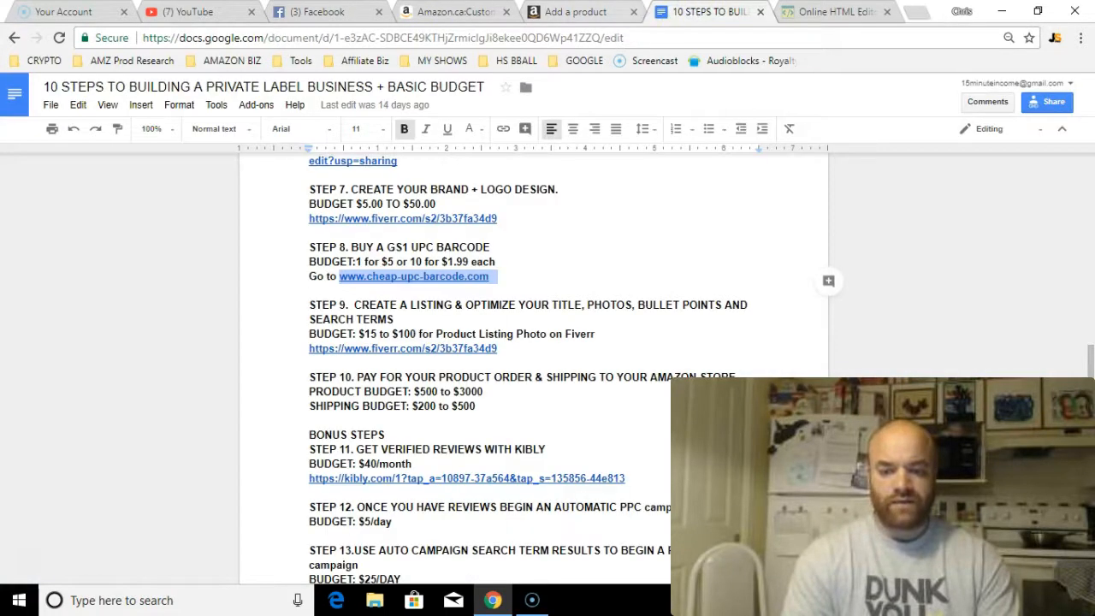
left_click(575, 11)
left_click_drag(801, 339, 360, 199)
key("ctrl+c")
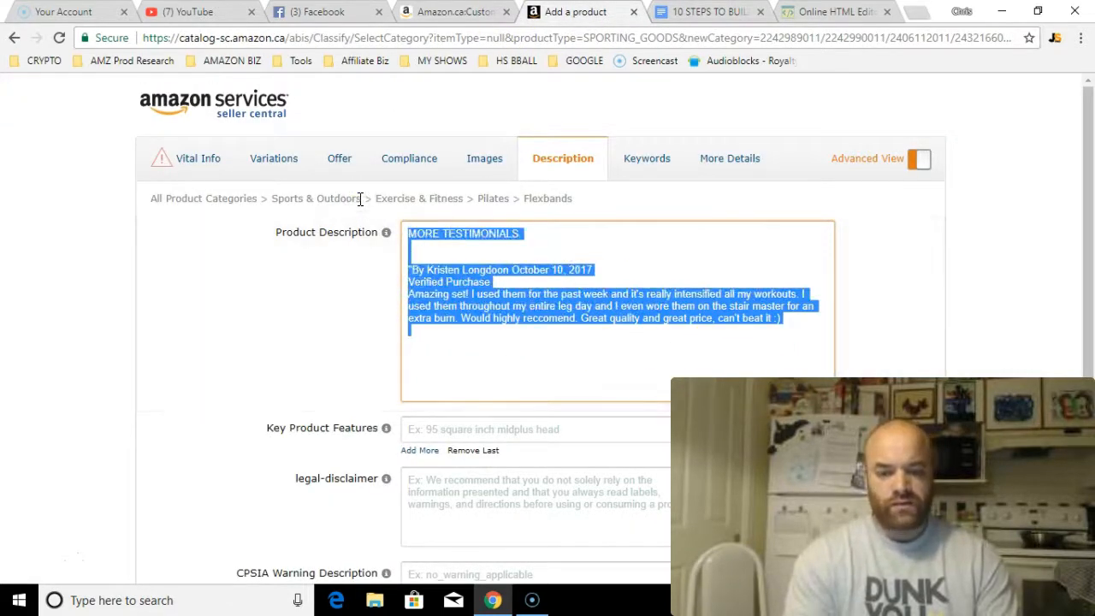
left_click(704, 11)
left_click(472, 12)
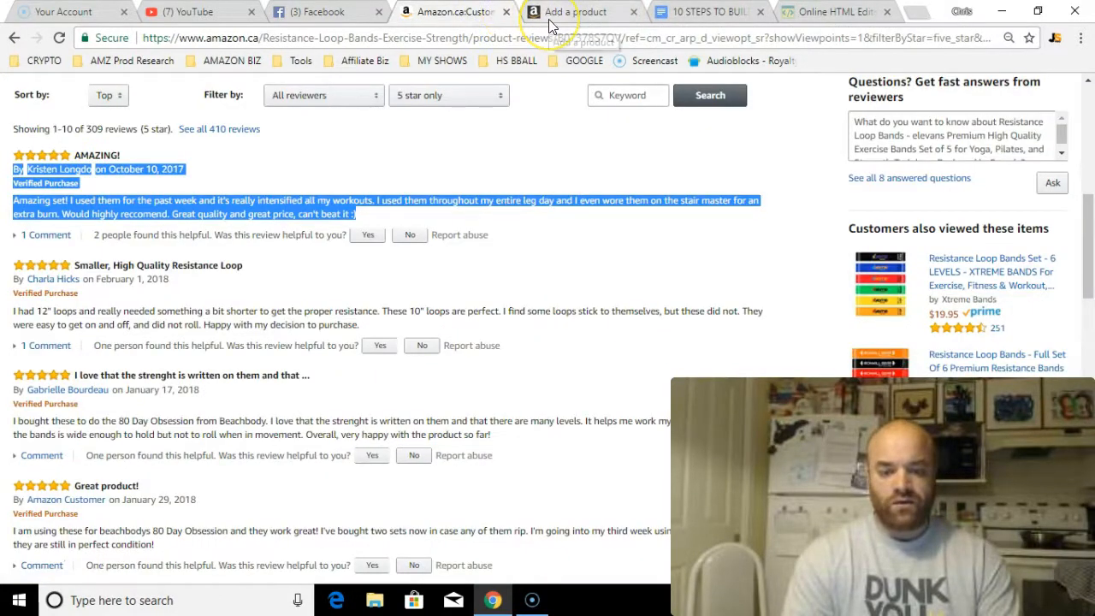
left_click(821, 11)
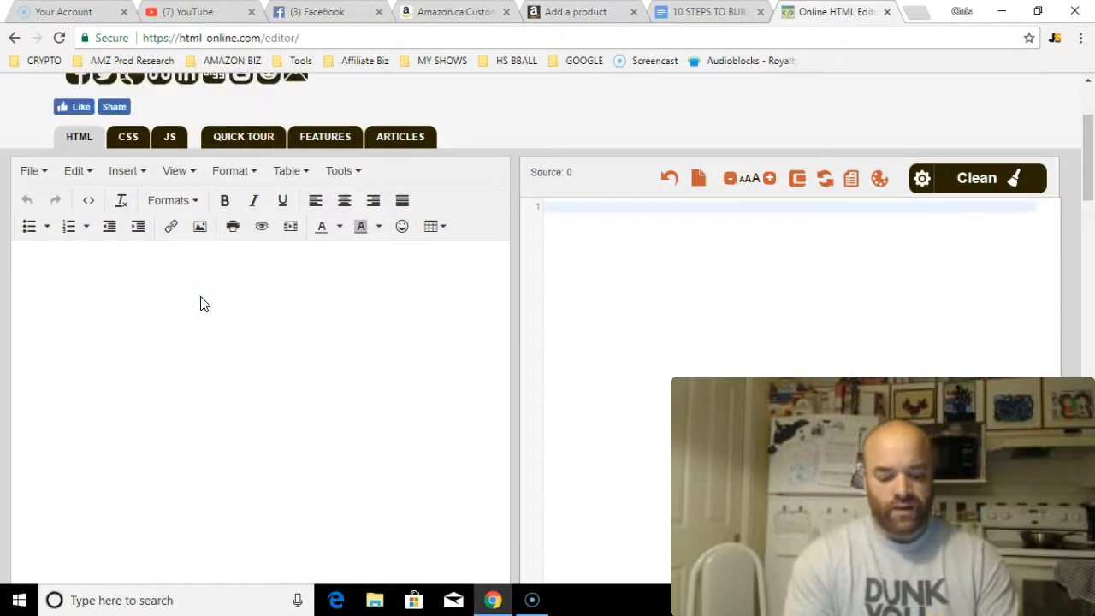
key("ctrl+v")
left_click(219, 273)
Step: Make the "MORE TESTIMONIALS." heading and the reviewer byline bold
left_click(91, 261)
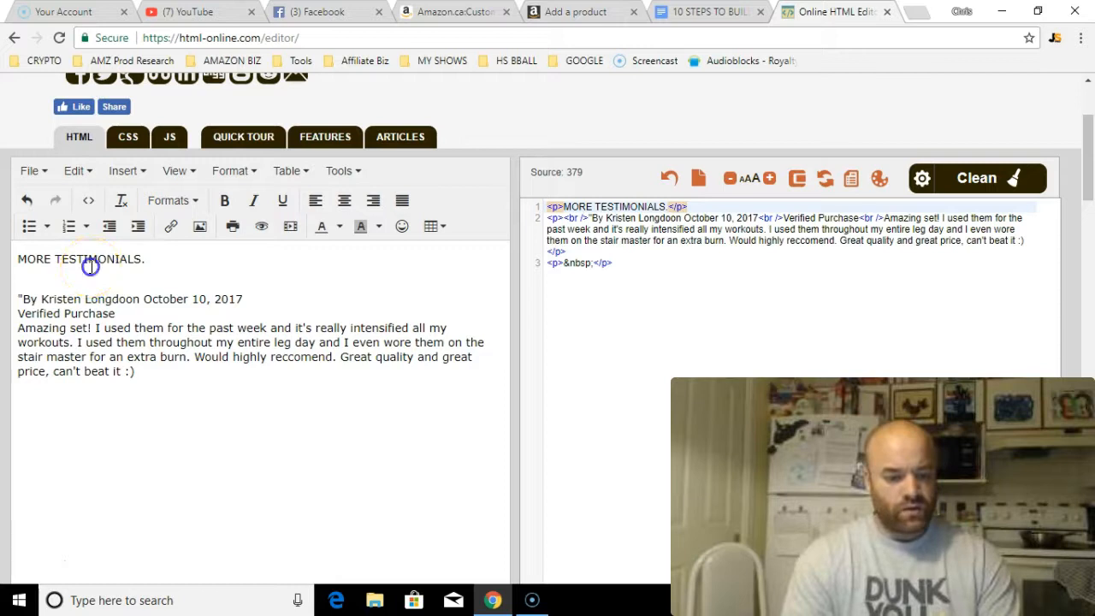
triple_click(92, 261)
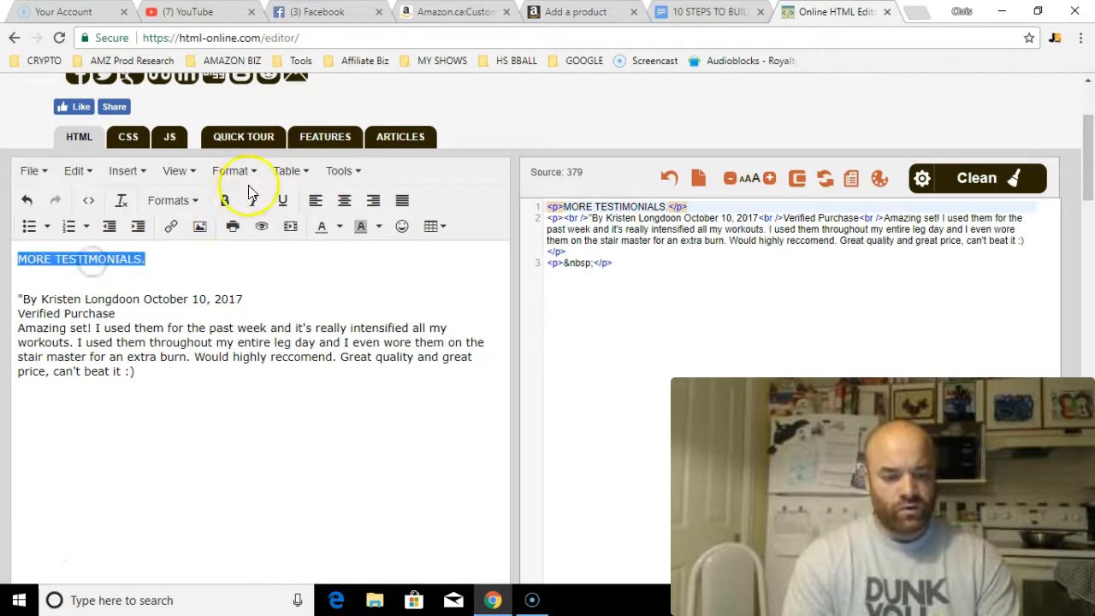
left_click(224, 202)
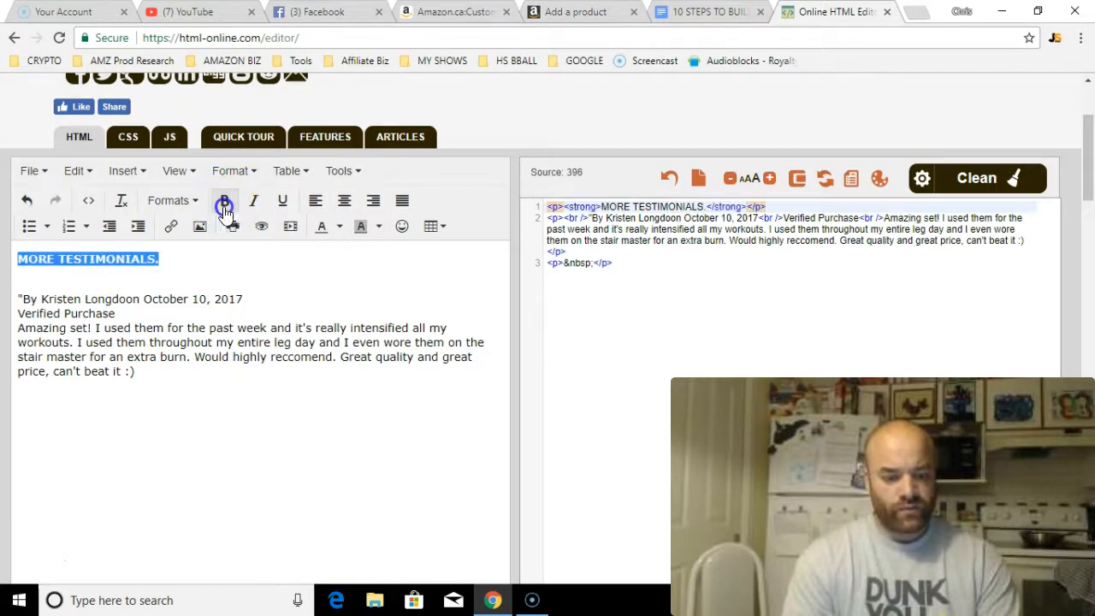
triple_click(89, 298)
left_click(225, 200)
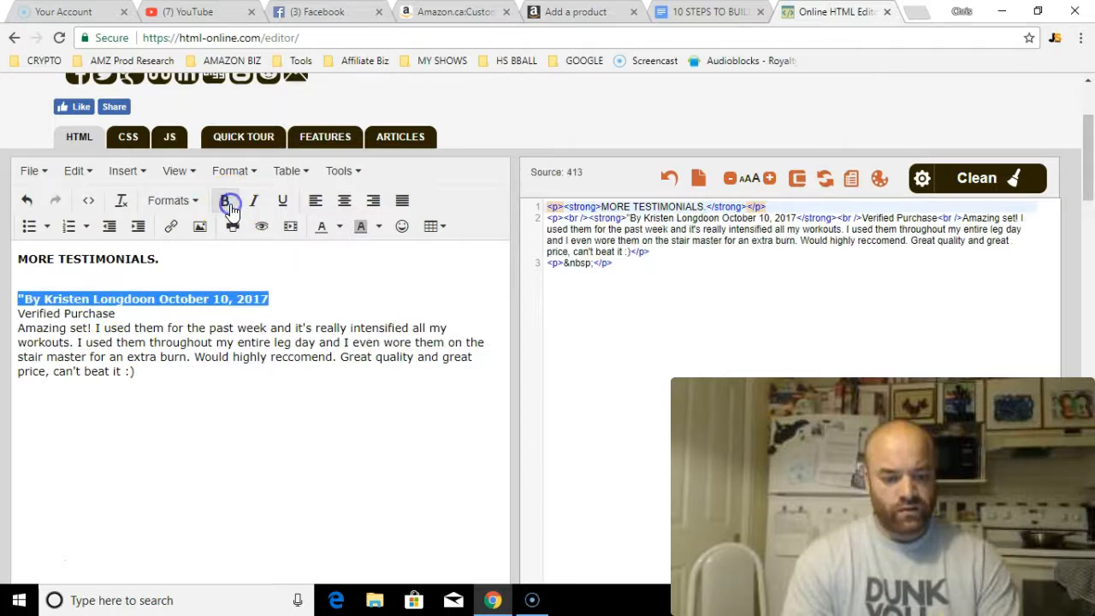
Step: Italicize the "Verified Purchase" line and insert a paragraph break after it
triple_click(61, 314)
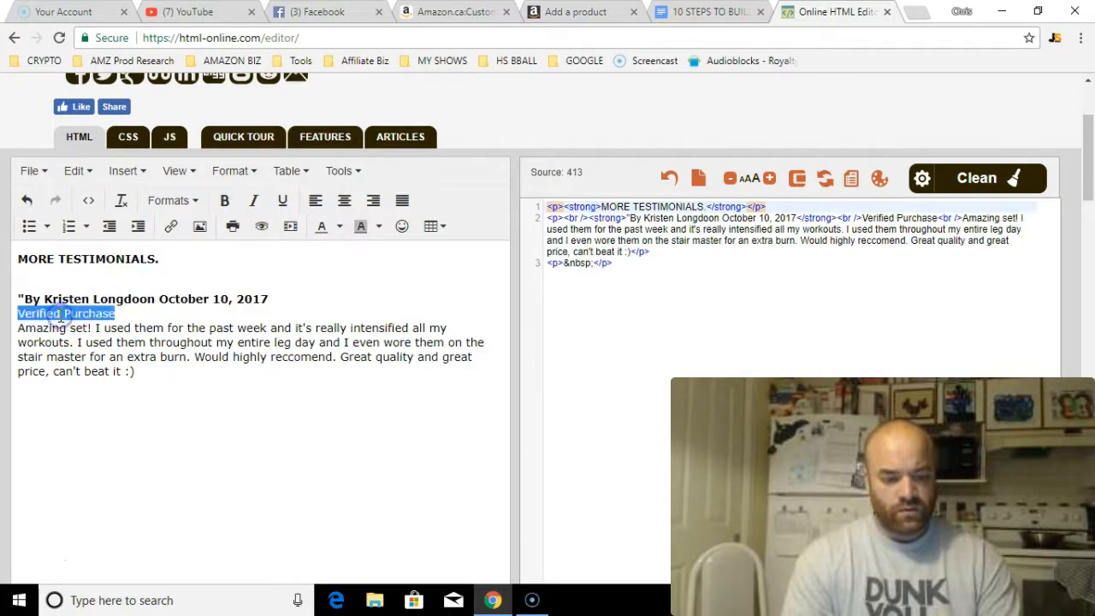
left_click(254, 202)
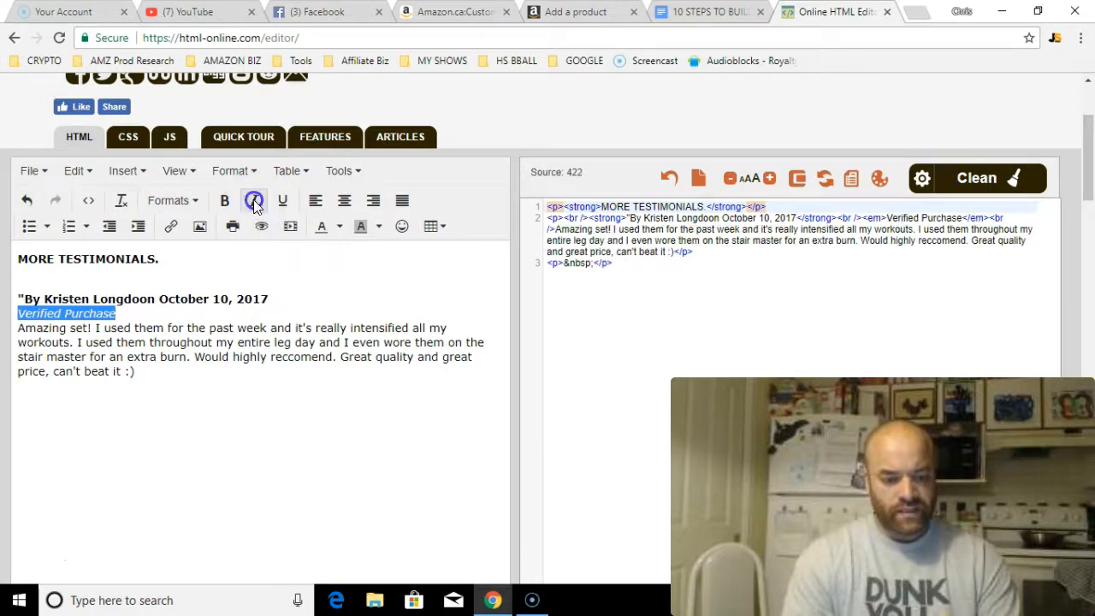
left_click(150, 317)
key("Return")
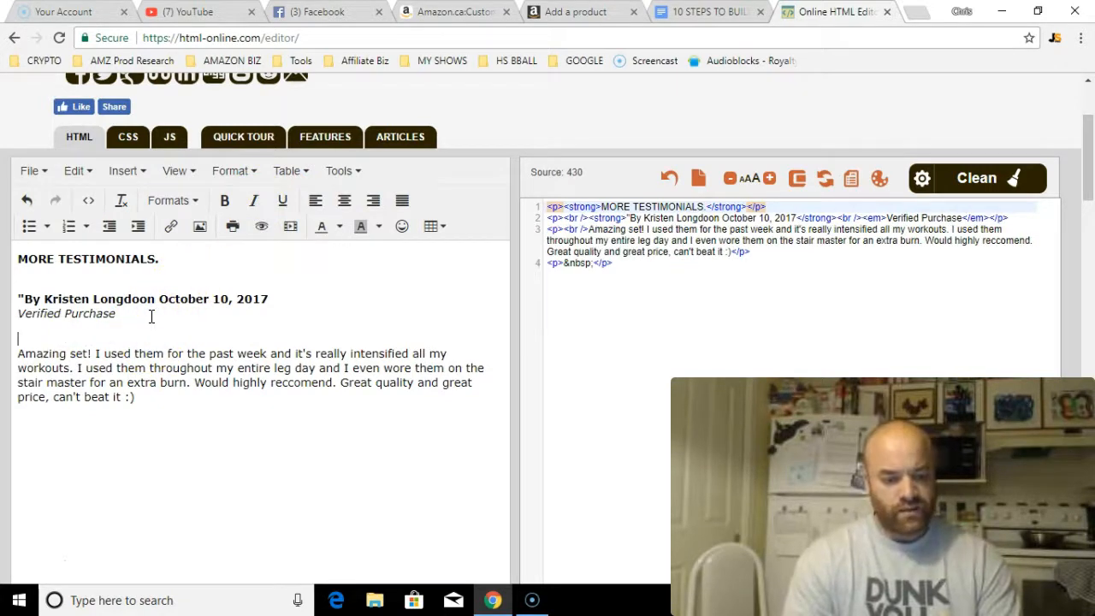
Step: Italicize the whole review paragraph beginning "Amazing set!"
key("Down")
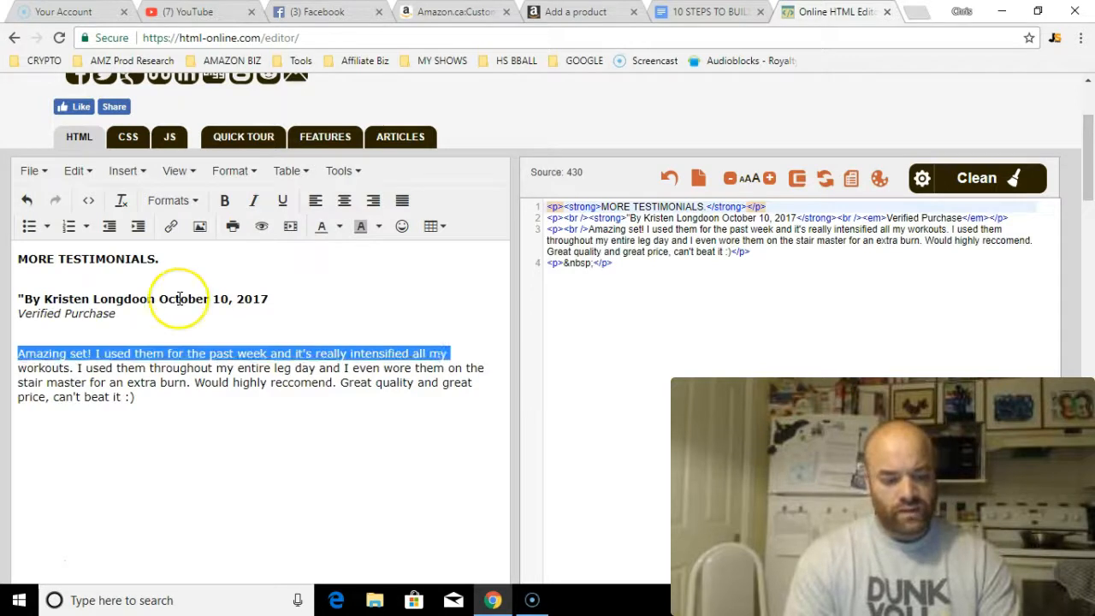
key("shift+Down")
key("shift+Down")
key("shift+Down")
key("shift+Down")
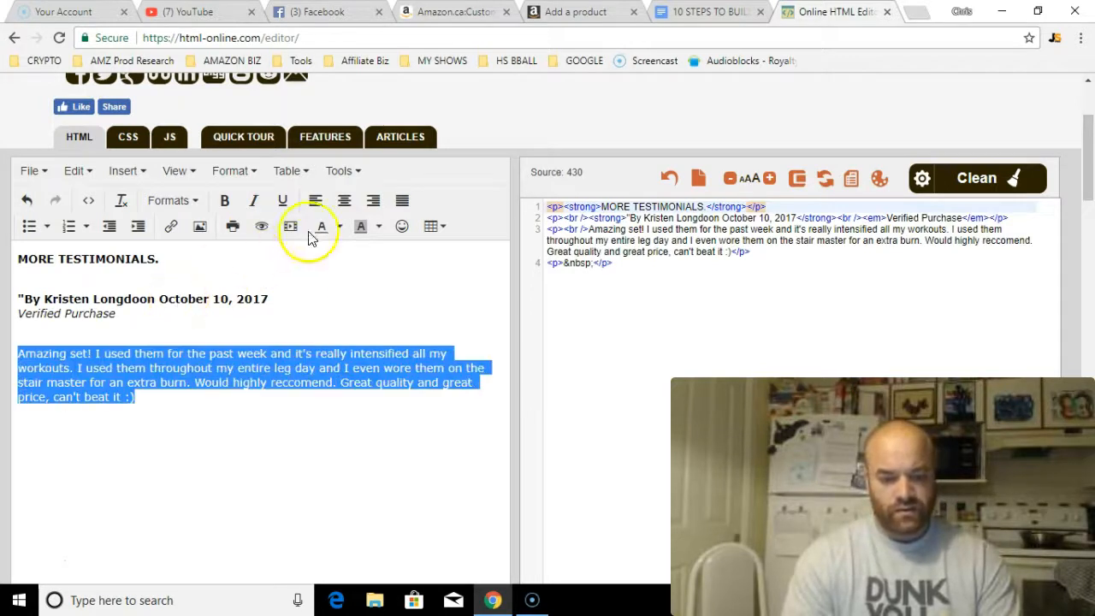
left_click(255, 202)
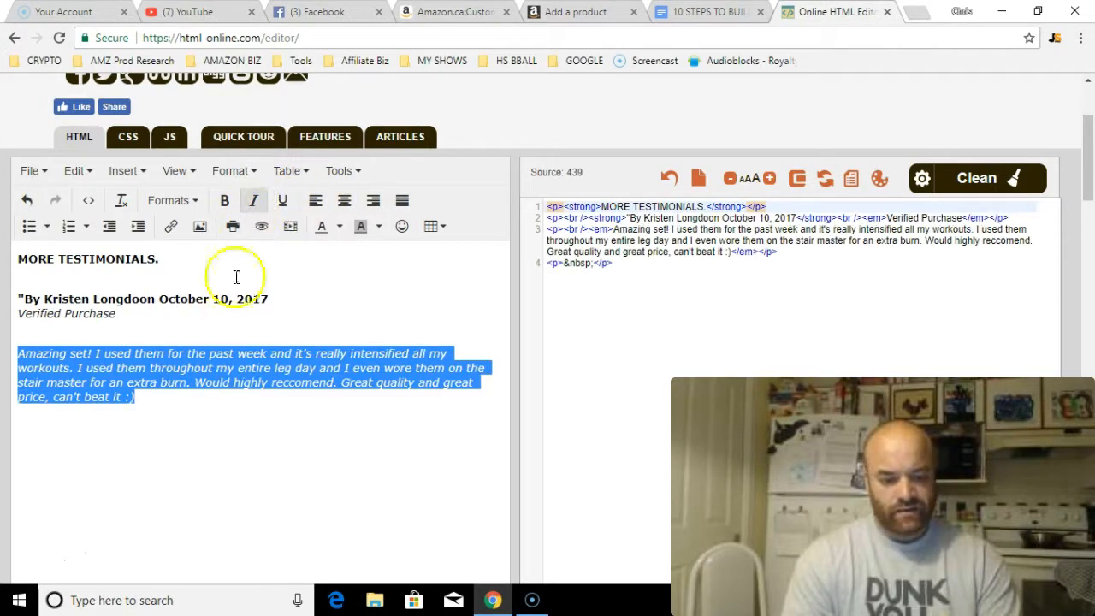
Step: Add an extra empty paragraph below the review text
left_click(142, 412)
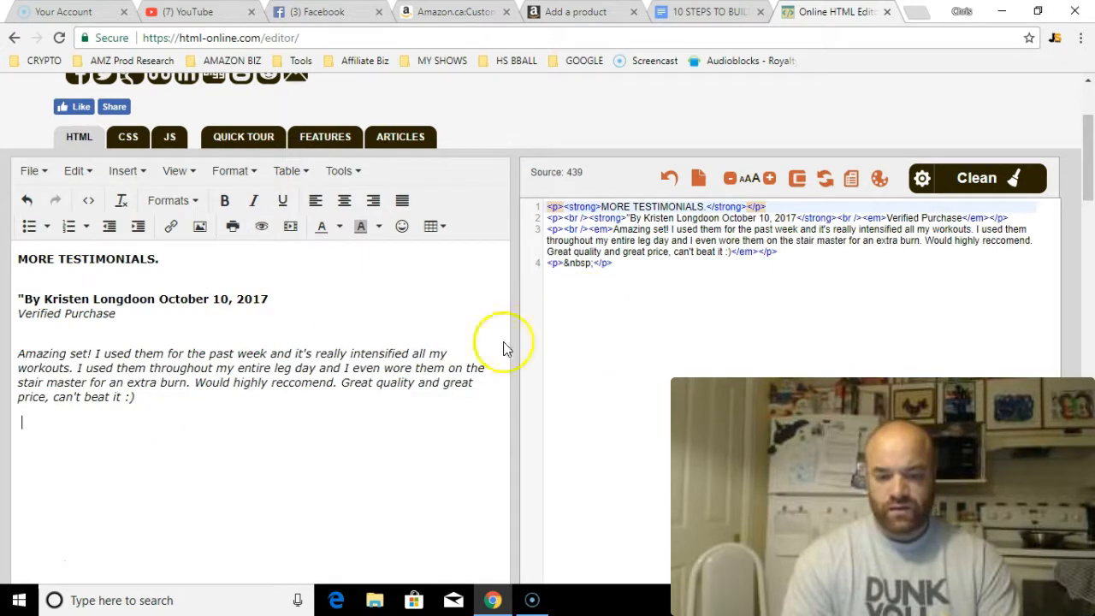
left_click(51, 280)
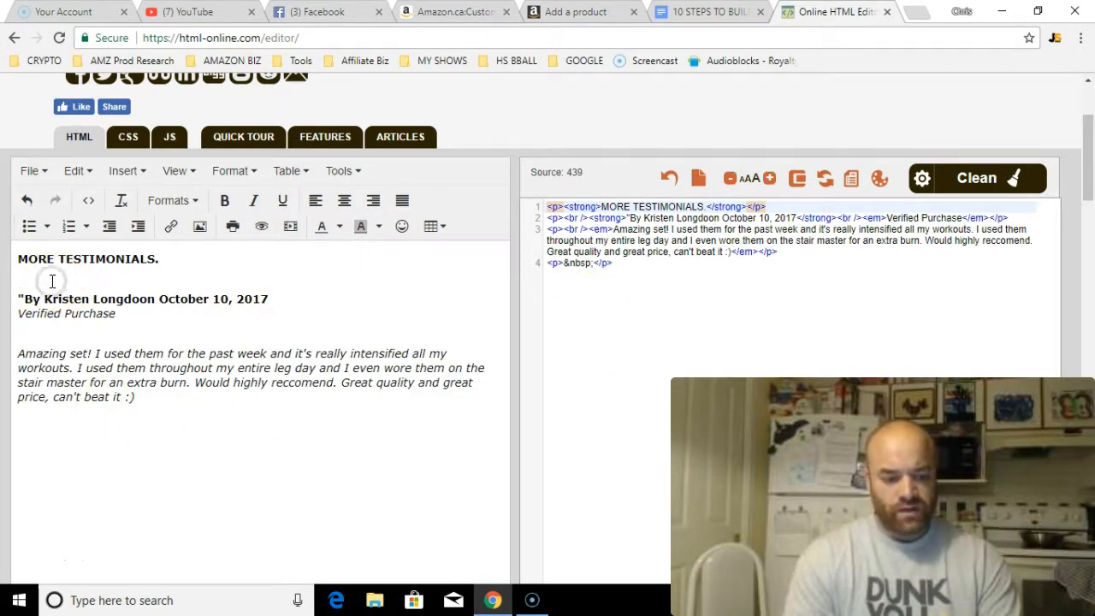
key("Down")
key("Down")
key("Down")
key("Down")
key("Down")
key("Return")
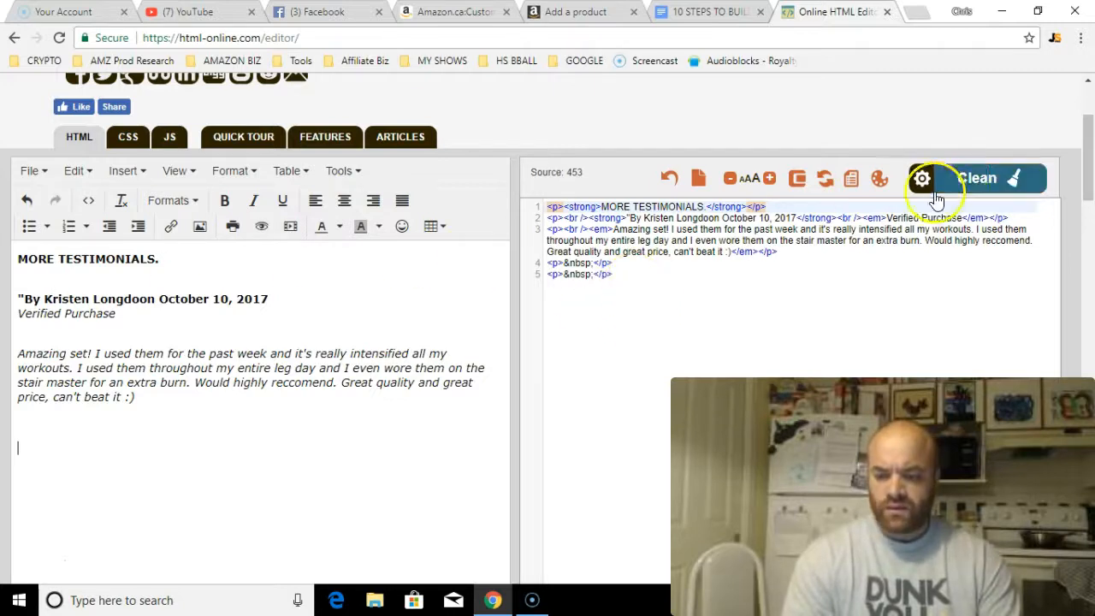
Step: Clean the generated HTML source and replace the Seller Central product description with the copied code
left_click(963, 177)
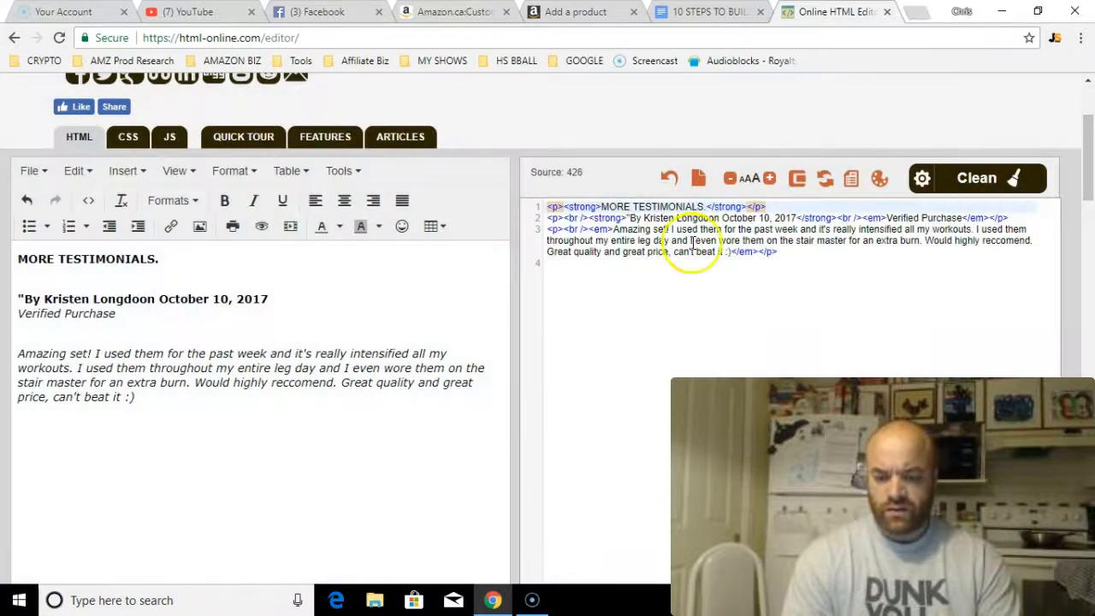
left_click_drag(785, 251, 394, 99)
key("ctrl+c")
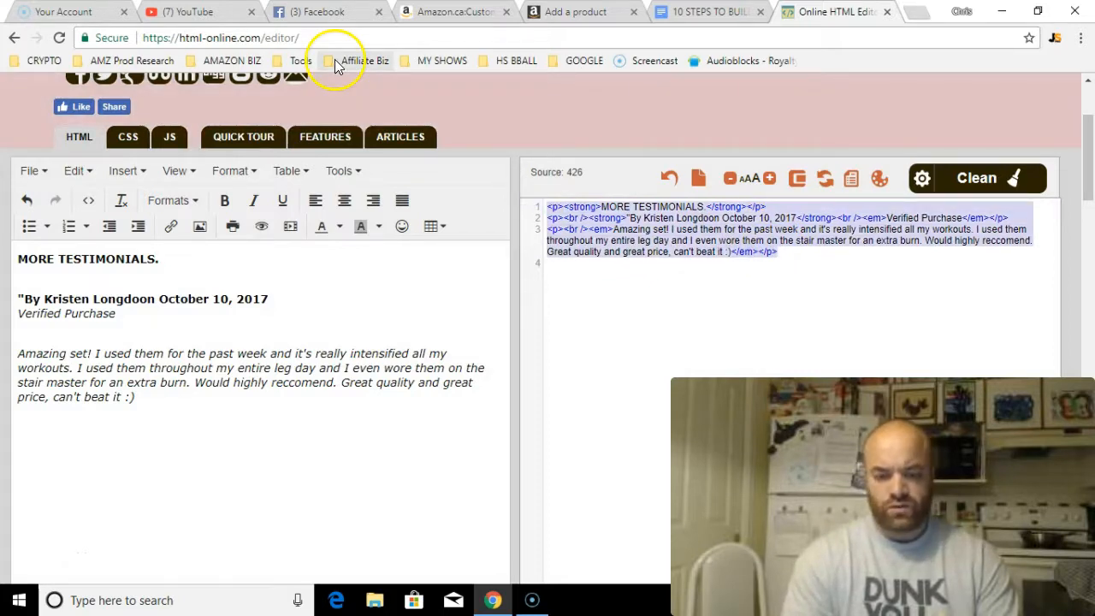
left_click(575, 11)
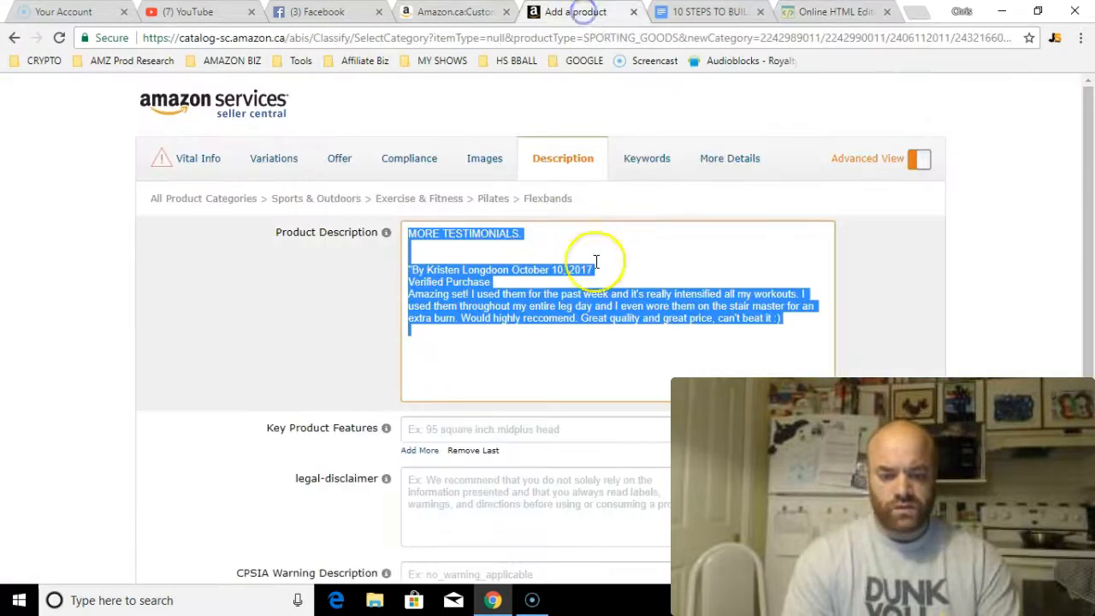
key("ctrl+v")
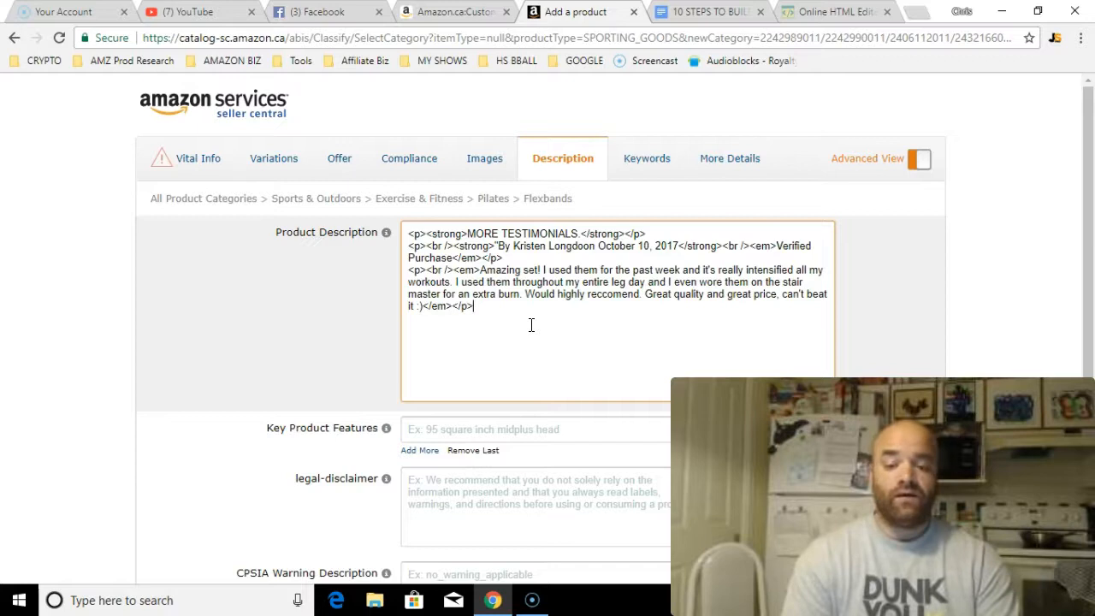
Step: Go back from the reviews to the competing resistance bands listing and examine how its product description is written
left_click(436, 11)
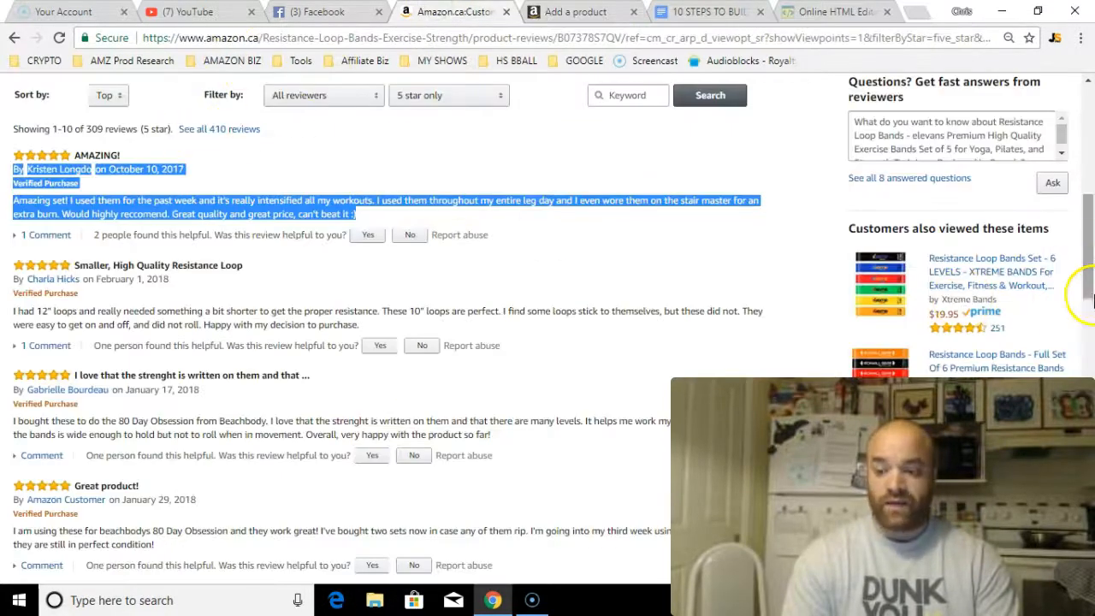
left_click_drag(1091, 295, 1091, 120)
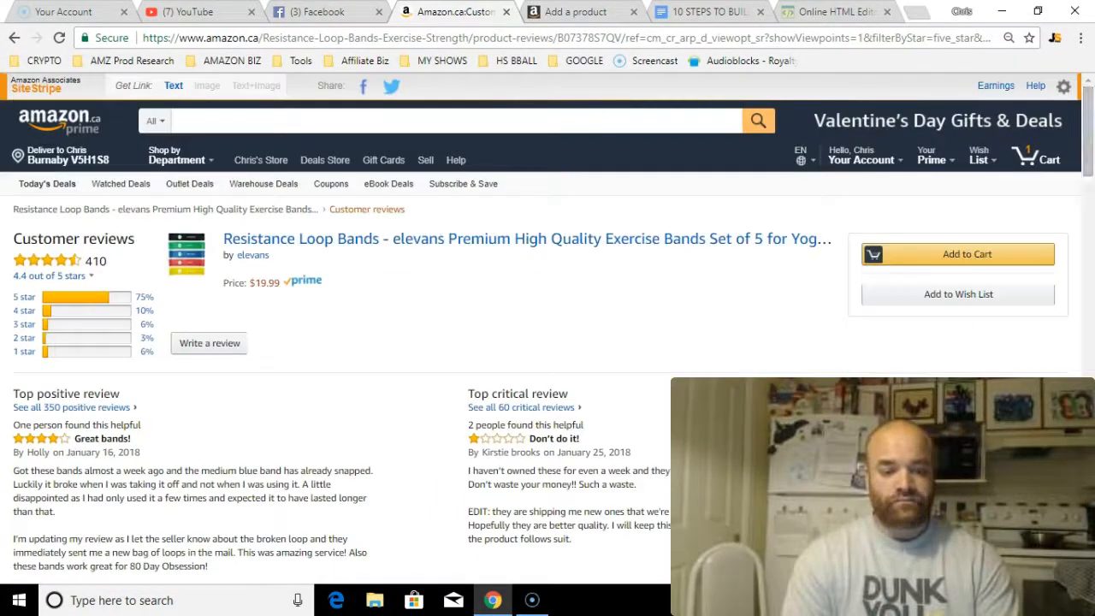
left_click(16, 39)
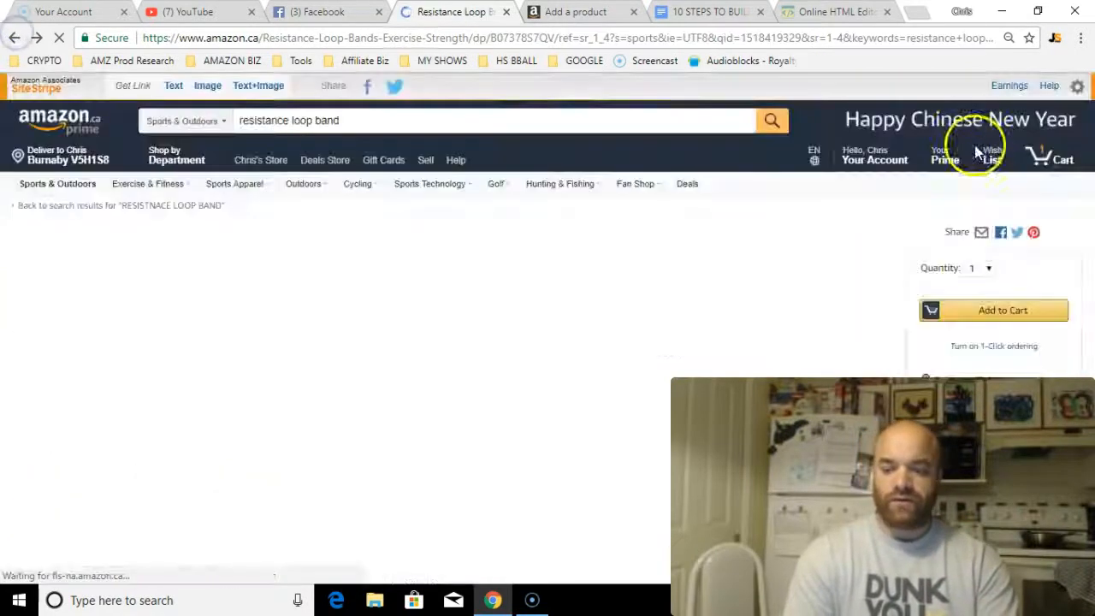
left_click(1090, 184)
left_click(1091, 184)
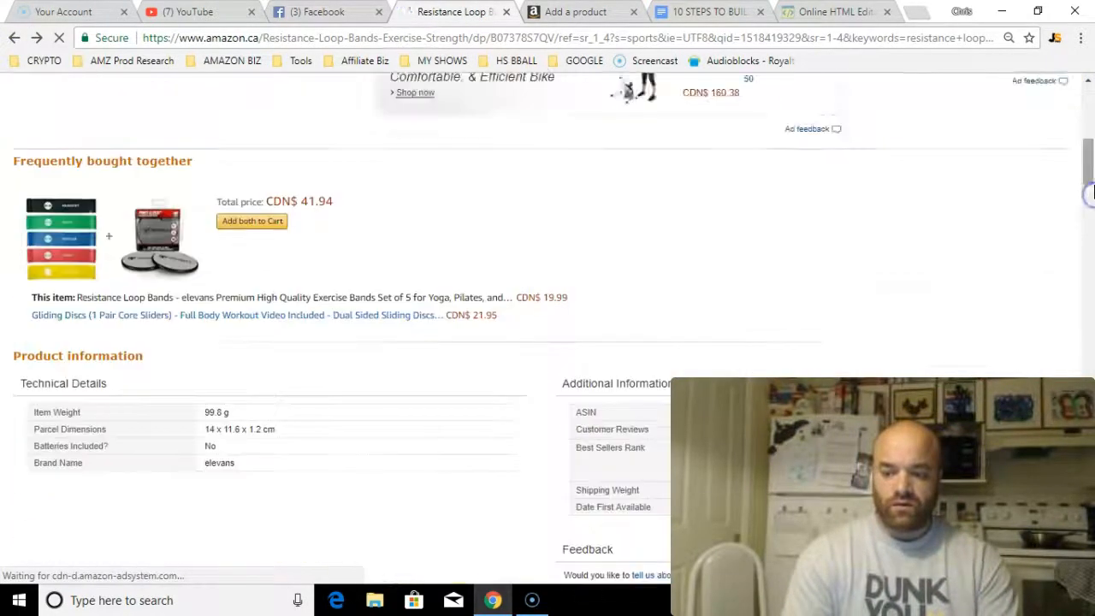
left_click(1089, 184)
left_click_drag(1088, 184, 1090, 248)
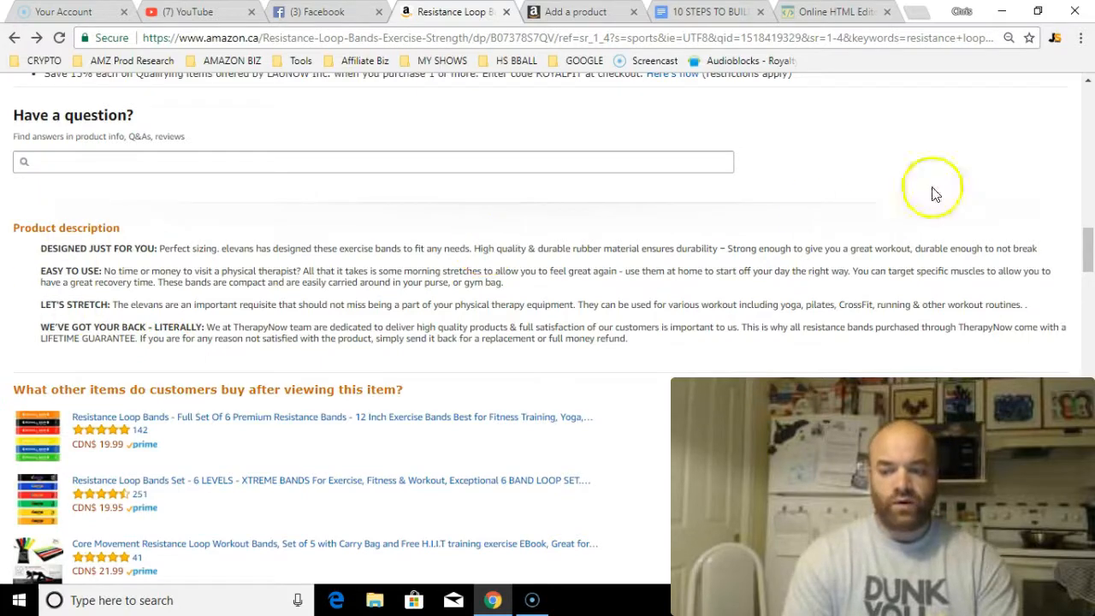
left_click_drag(1089, 247, 1089, 111)
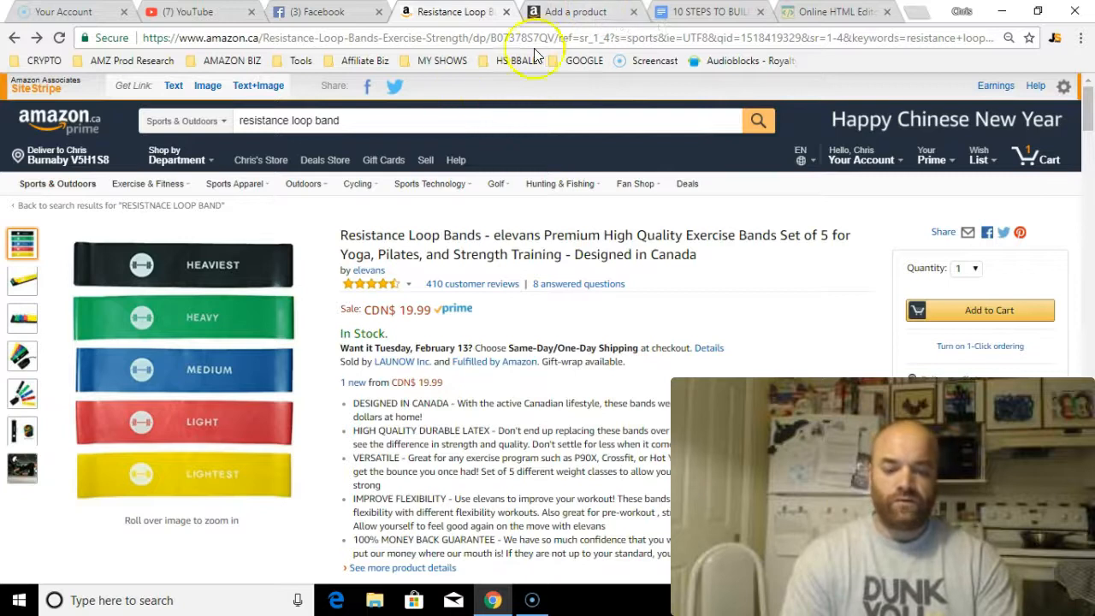
Step: Add two more Key Product Features lines to the Seller Central listing and check the field's help note
left_click(557, 12)
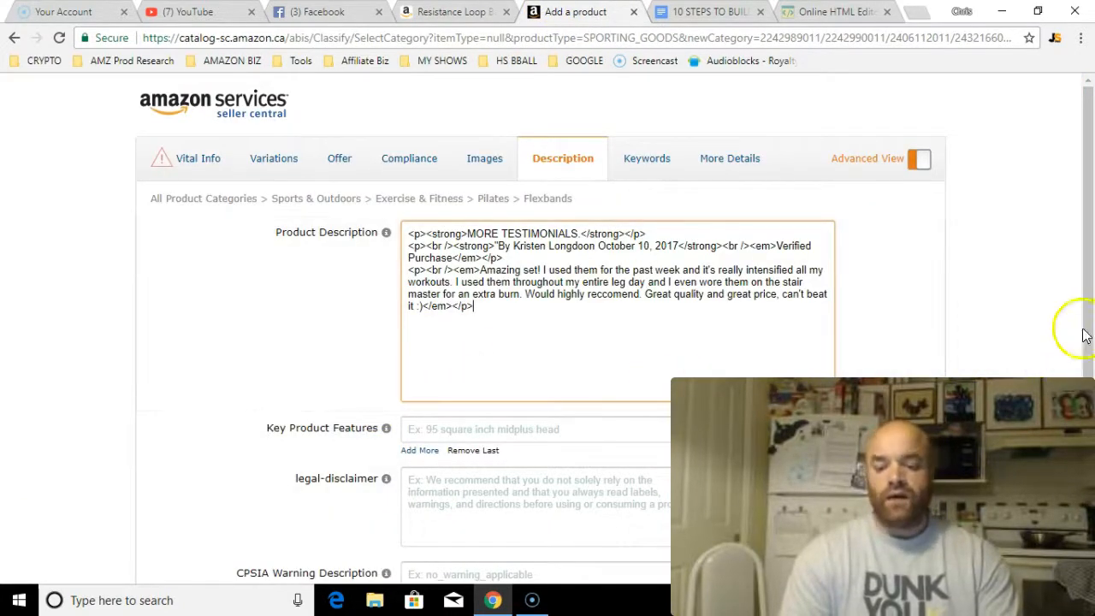
scroll(1083, 191, "down", 3)
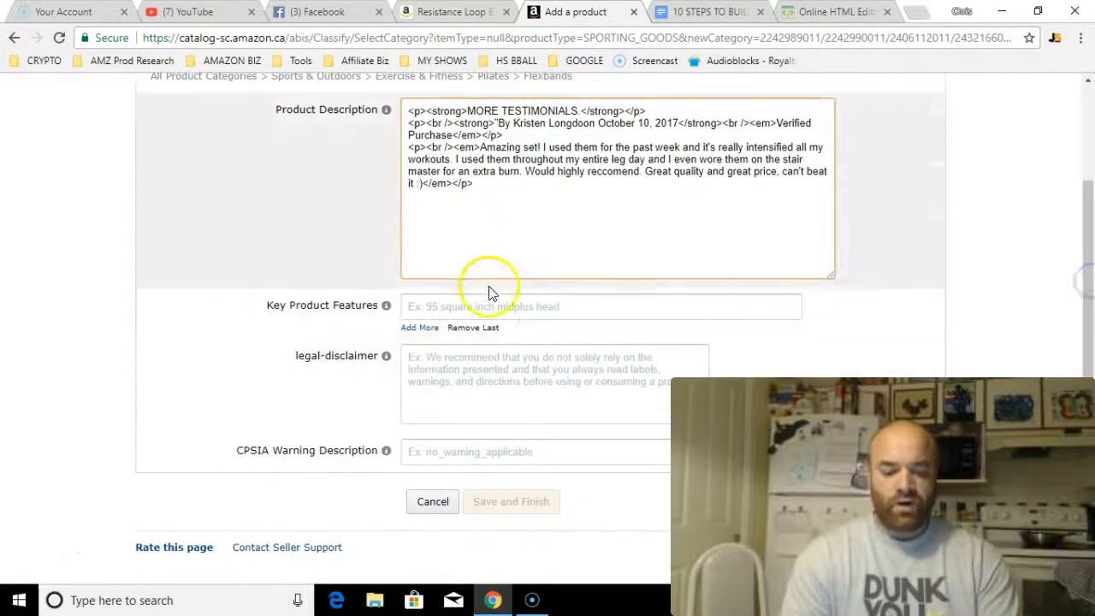
left_click(422, 328)
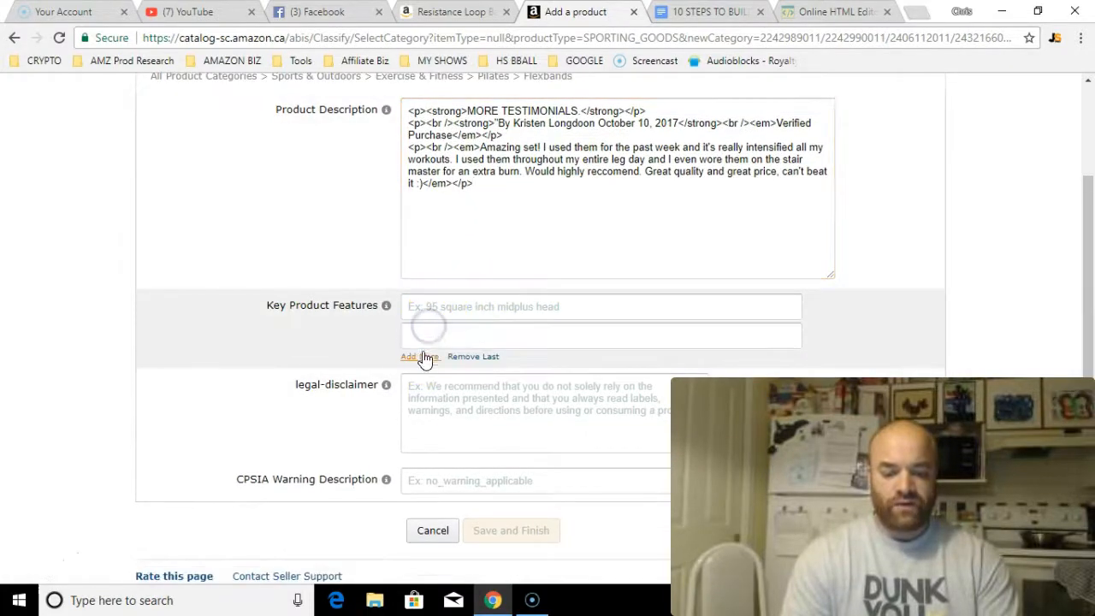
left_click(423, 357)
mouse_move(386, 308)
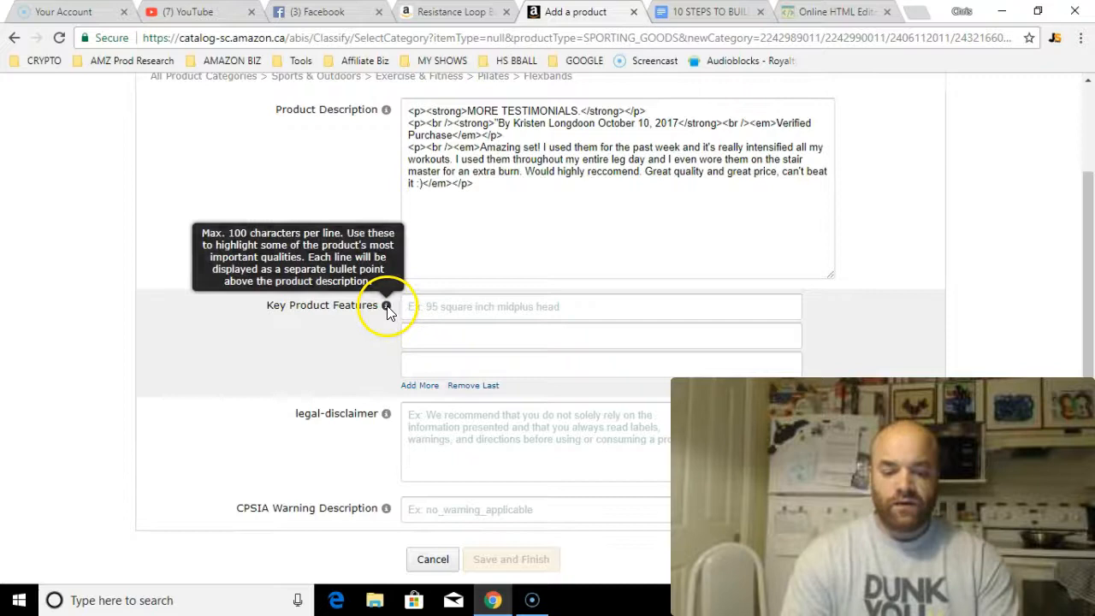
left_click_drag(1089, 250, 1092, 194)
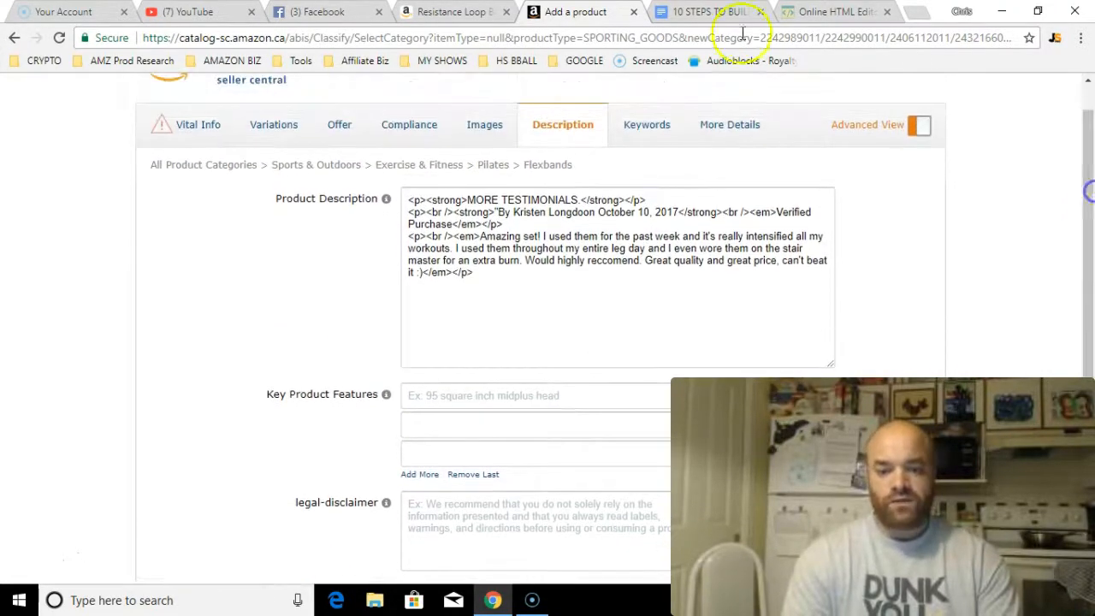
Step: Examine the competing listing's feature bullets, highlighting the "DESIGNED IN CANADA -" lead-in of the first one
left_click(485, 11)
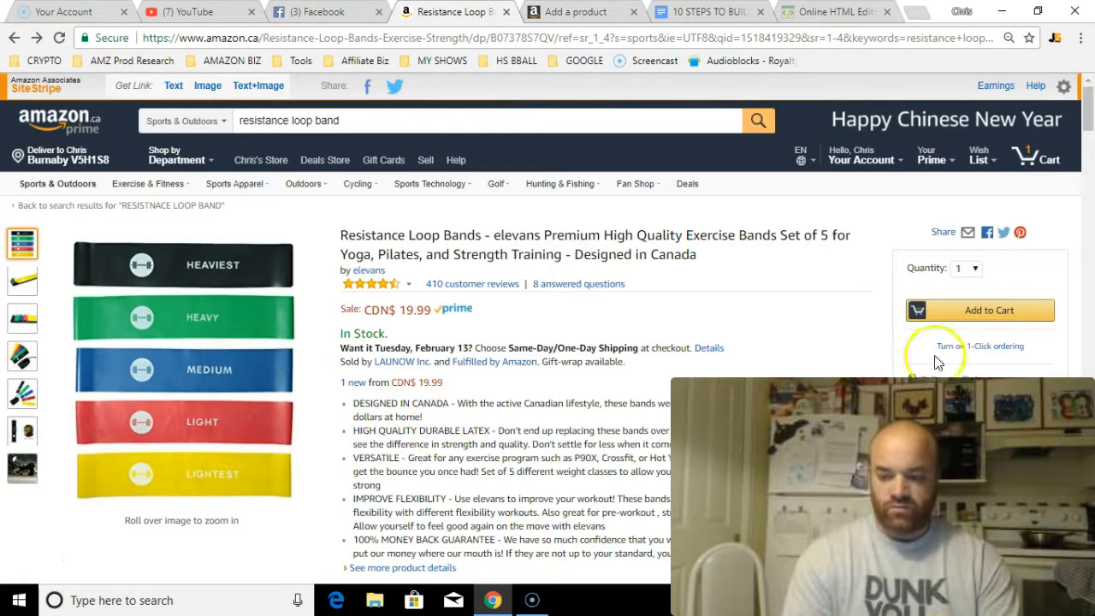
left_click_drag(1089, 122, 1091, 126)
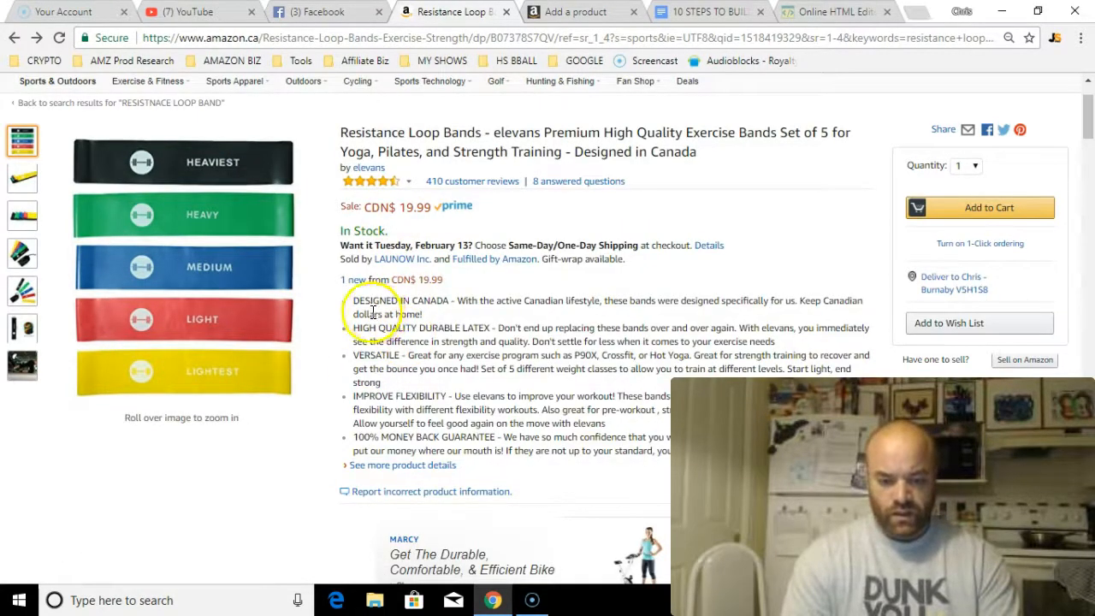
left_click(353, 299)
left_click_drag(353, 299, 454, 298)
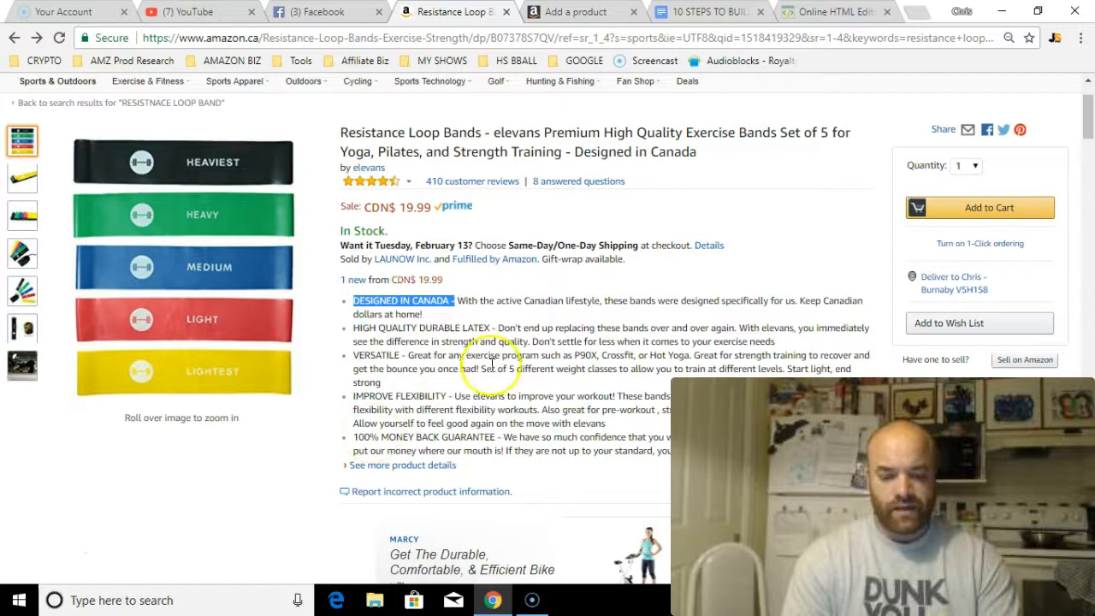
Step: Read through the competing listing's five feature bullets, highlighting the text after "DESIGNED IN CANADA" and parts of the other bullets through "100% MONEY BACK GUARANTEE"
left_click(460, 299)
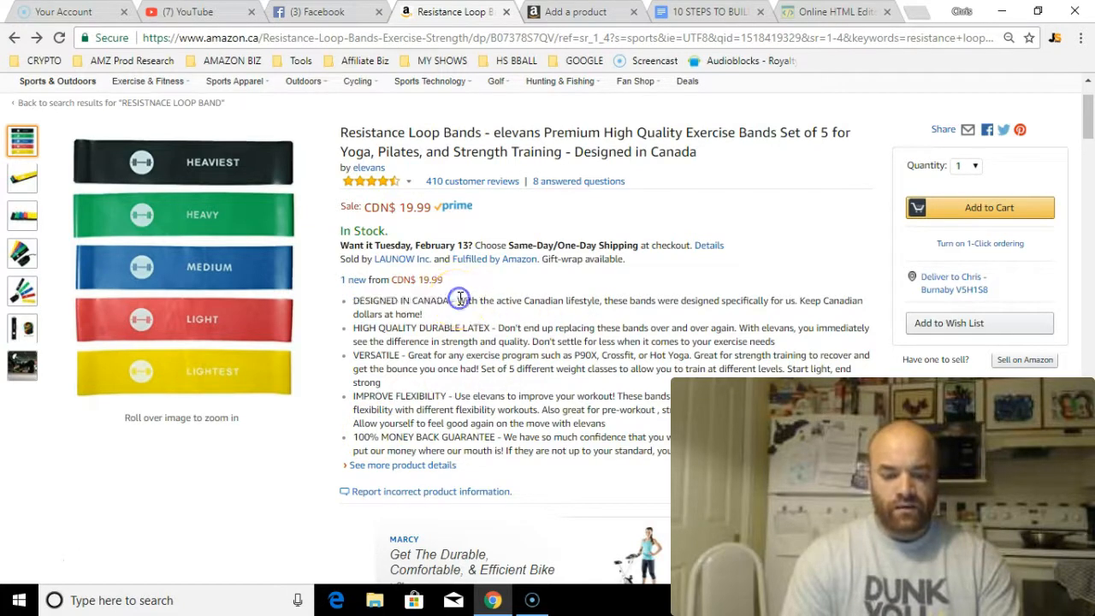
left_click_drag(345, 301, 484, 313)
left_click(453, 298)
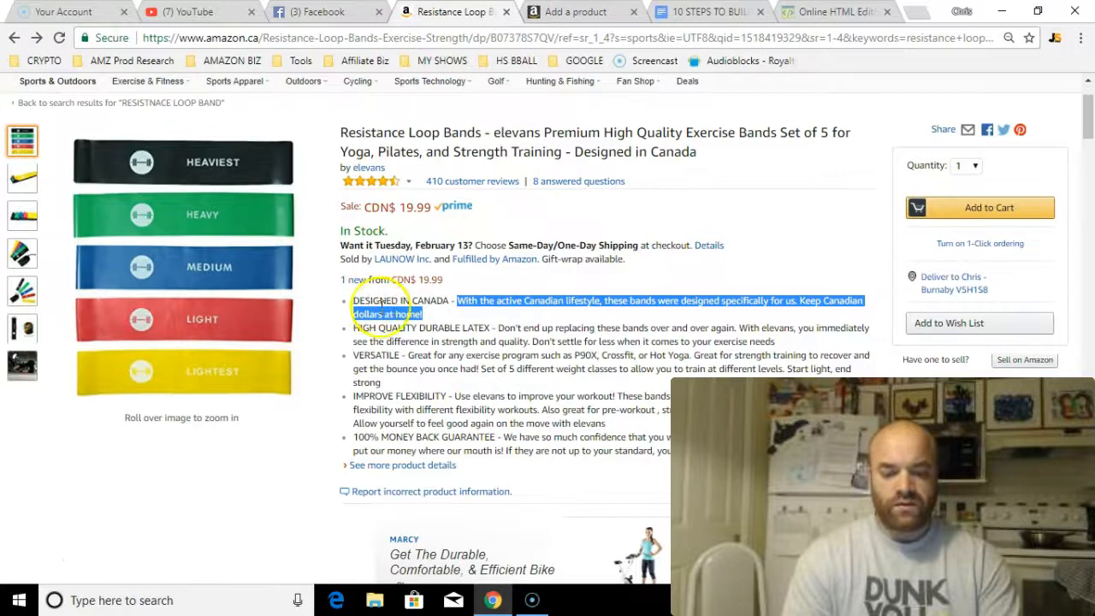
left_click(475, 305)
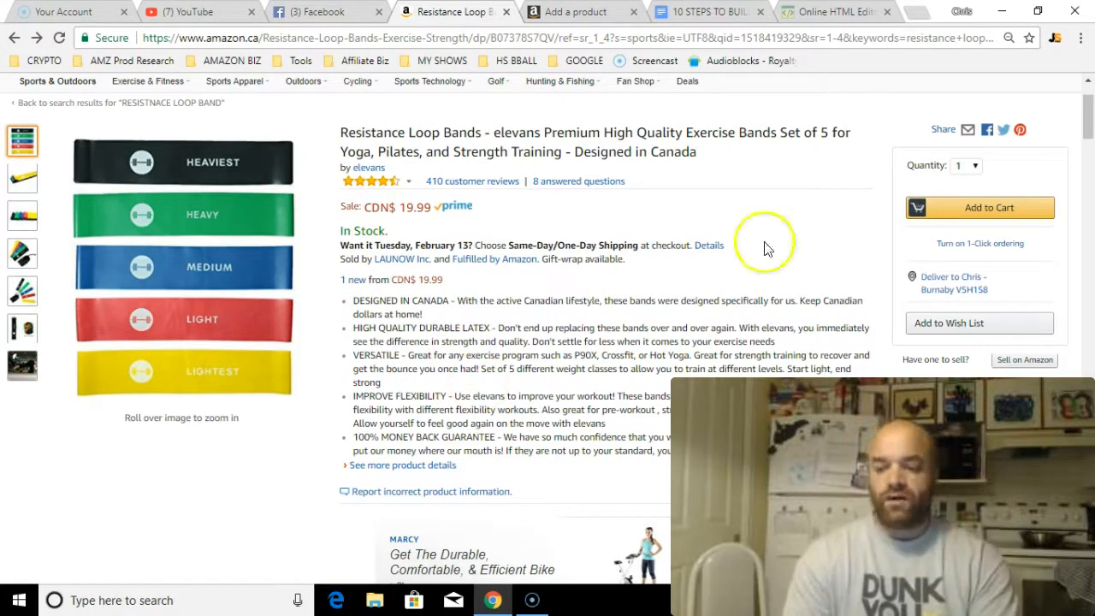
mouse_move(1088, 110)
left_mouse_down()
mouse_move(1088, 120)
mouse_move(1088, 104)
left_mouse_up()
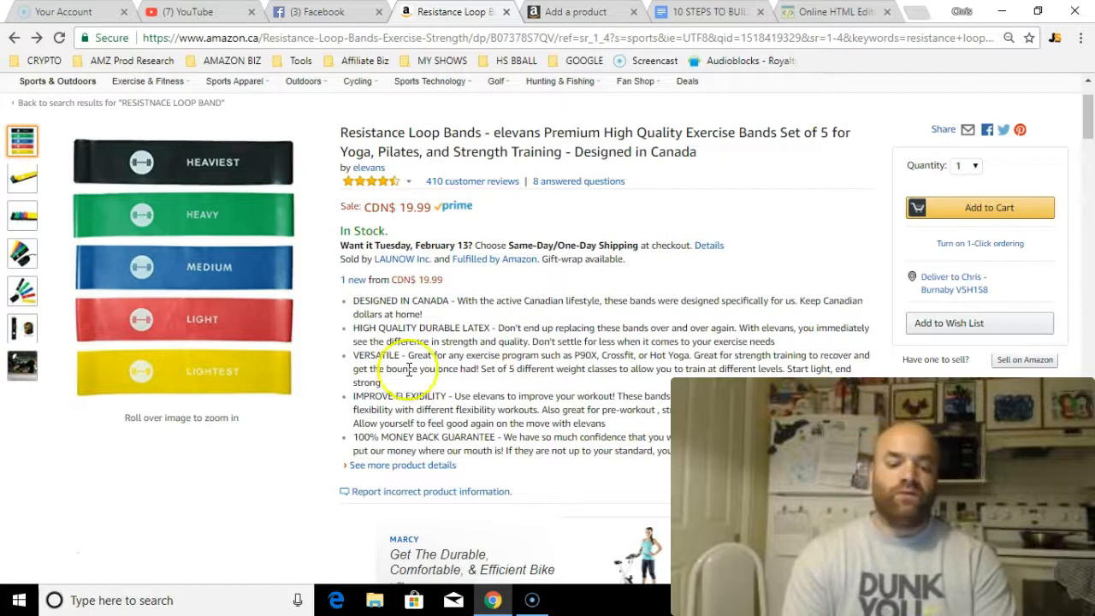
left_click_drag(359, 330, 425, 369)
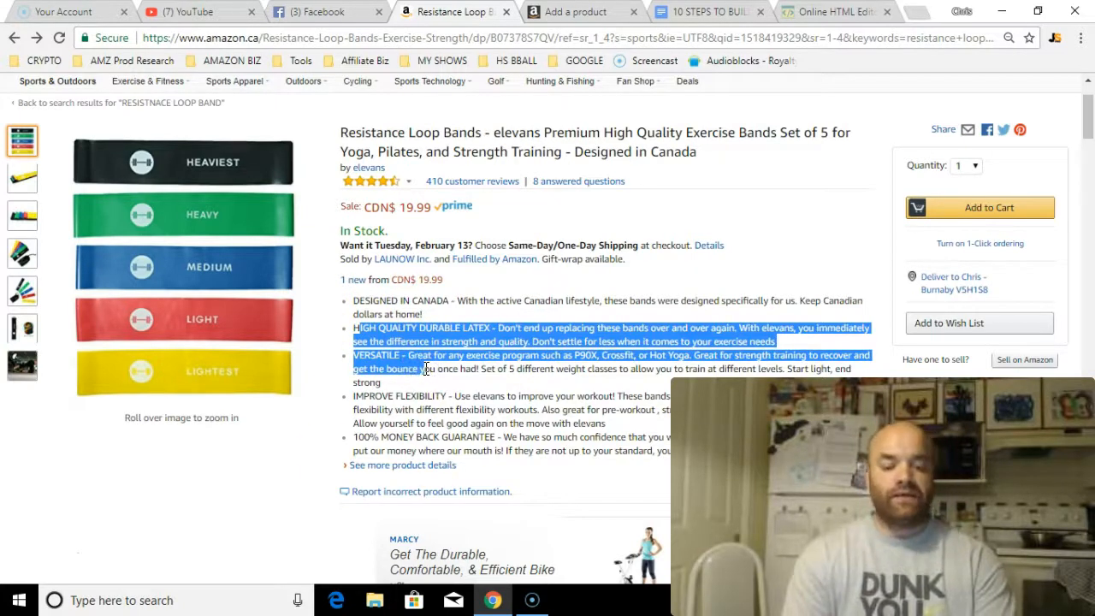
left_click_drag(350, 397, 593, 396)
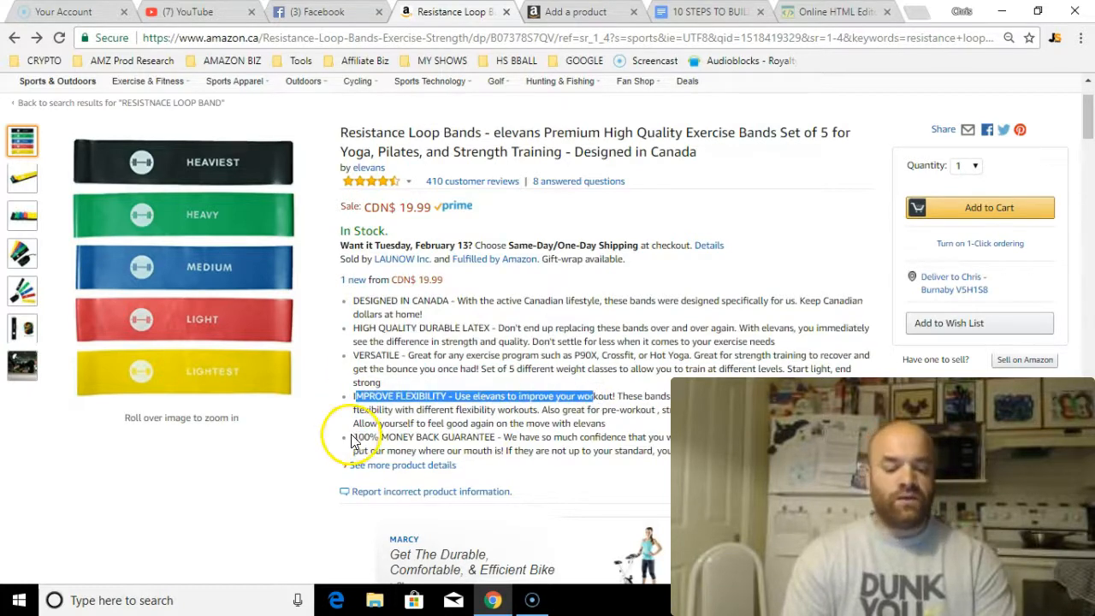
left_click(352, 435)
left_click_drag(356, 439, 463, 451)
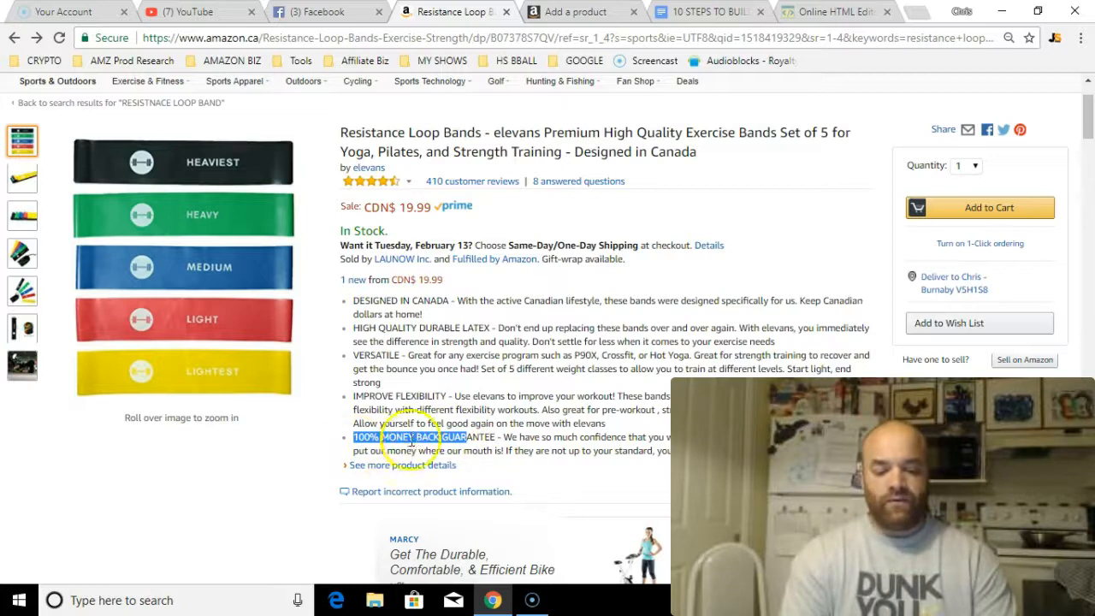
left_click(481, 437)
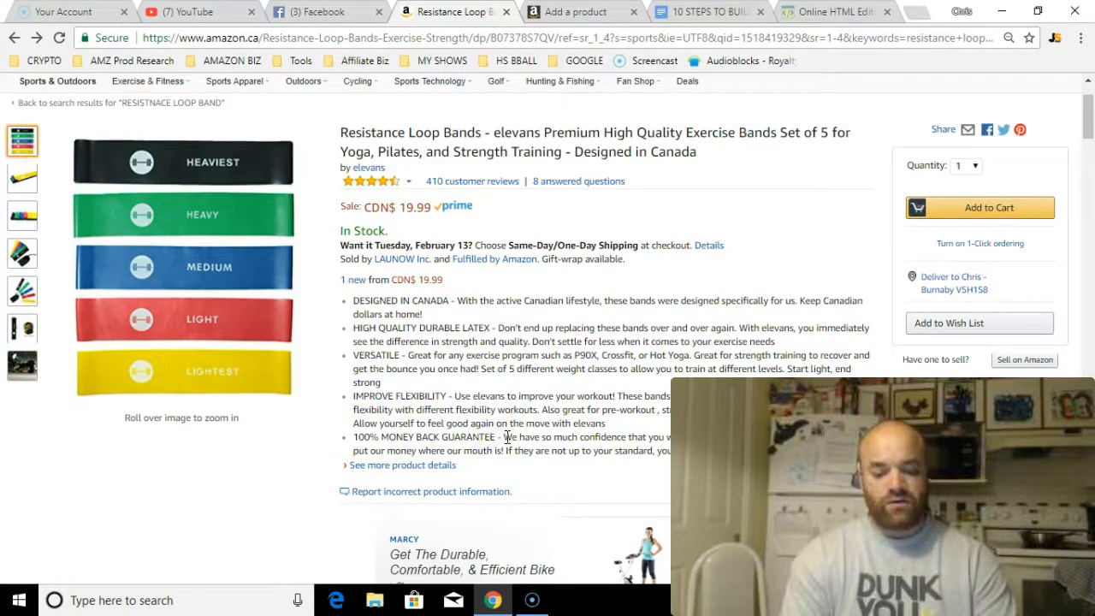
left_click_drag(506, 439, 640, 443)
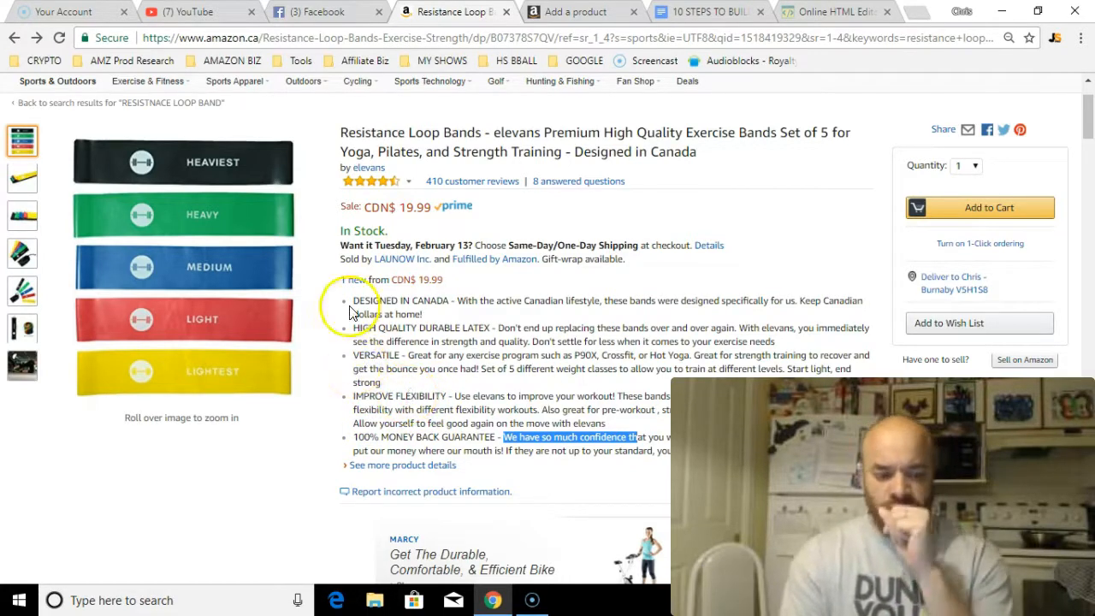
Step: Return to the search results, open the IRONWILL GEAR resistance loop bands listing and examine its check-marked feature bullets
left_click(13, 38)
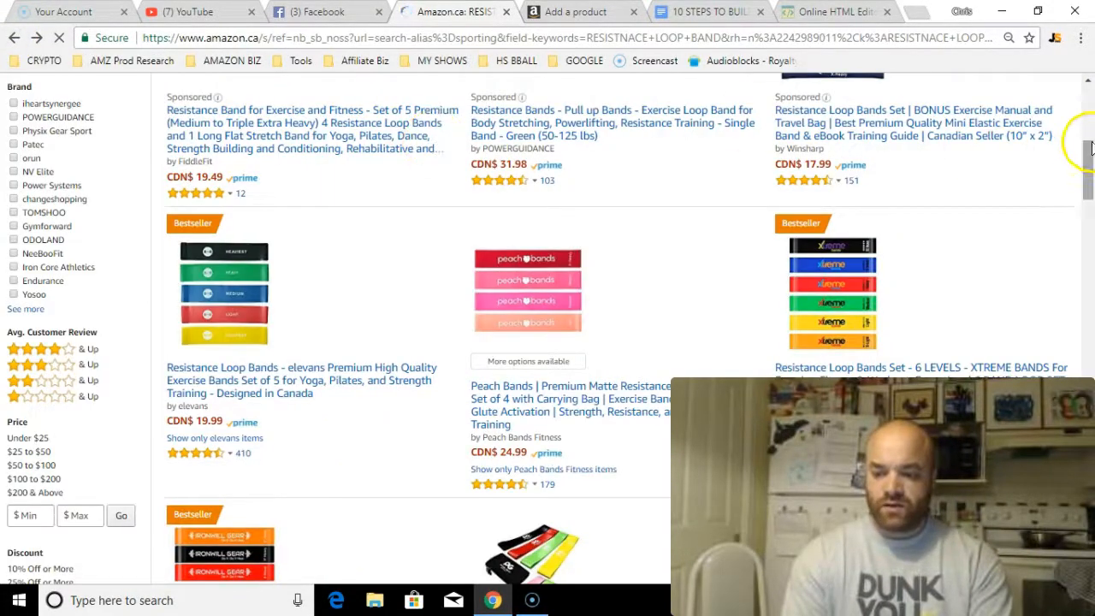
left_click_drag(1091, 152, 1091, 156)
left_click(244, 469)
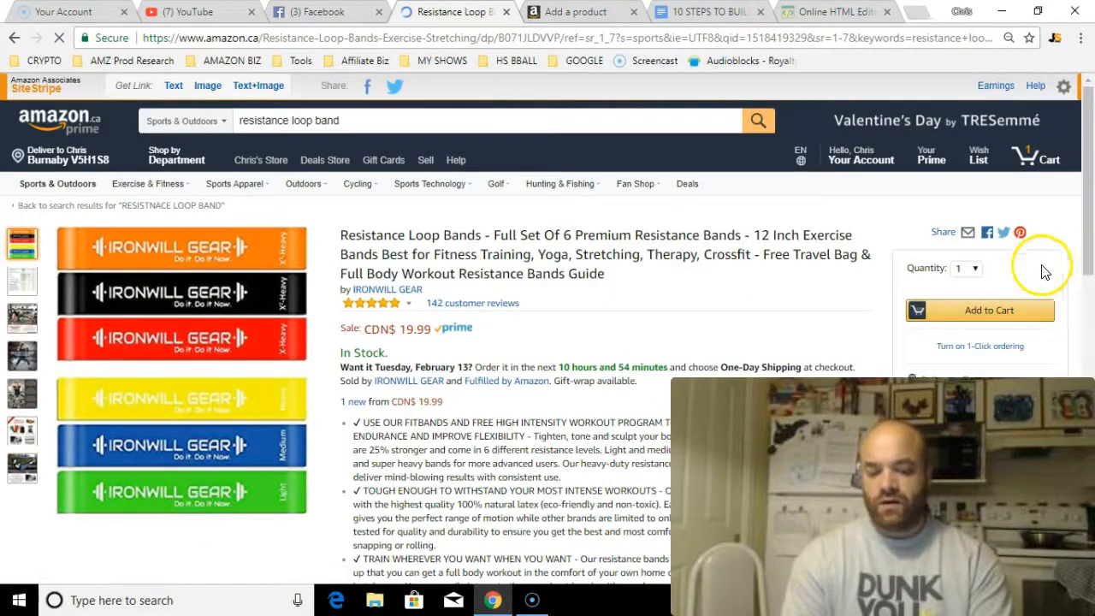
mouse_move(1086, 103)
left_mouse_down()
mouse_move(1085, 127)
mouse_move(1086, 112)
left_mouse_up()
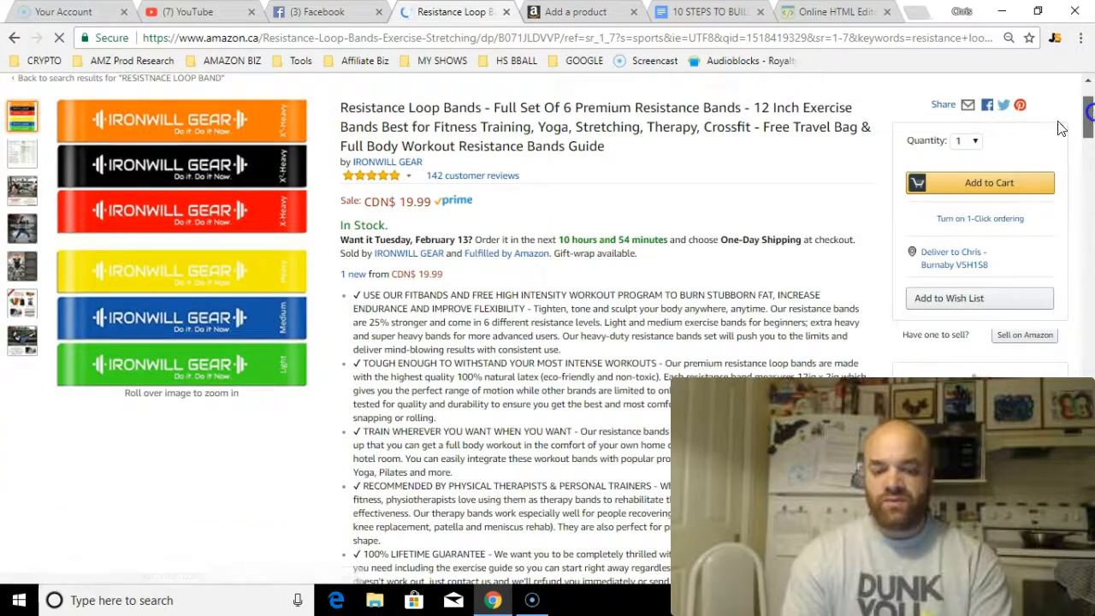
double_click(358, 294)
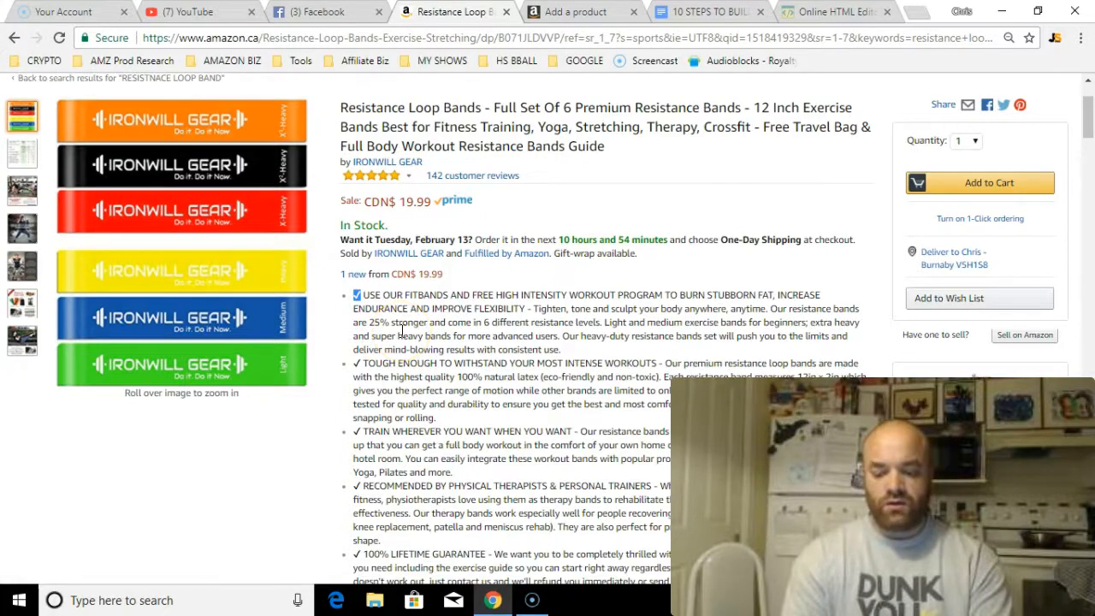
scroll(402, 330, "down", 3)
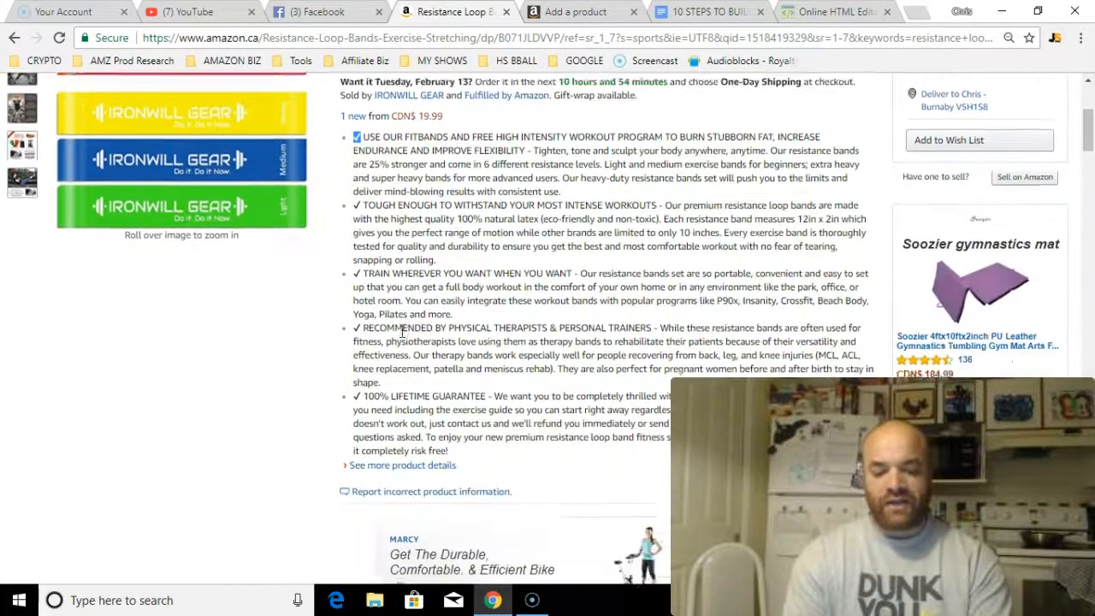
scroll(402, 330, "up", 3)
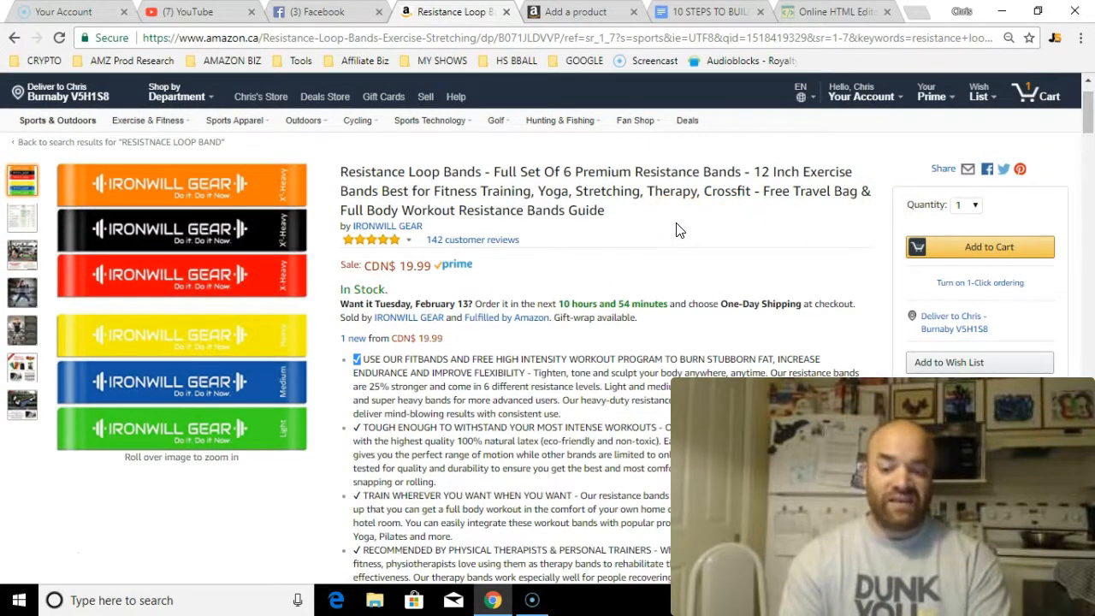
Step: Search the web for "copy emoji" in a new browser tab and open the getemoji.com copy-and-paste site
left_click(917, 12)
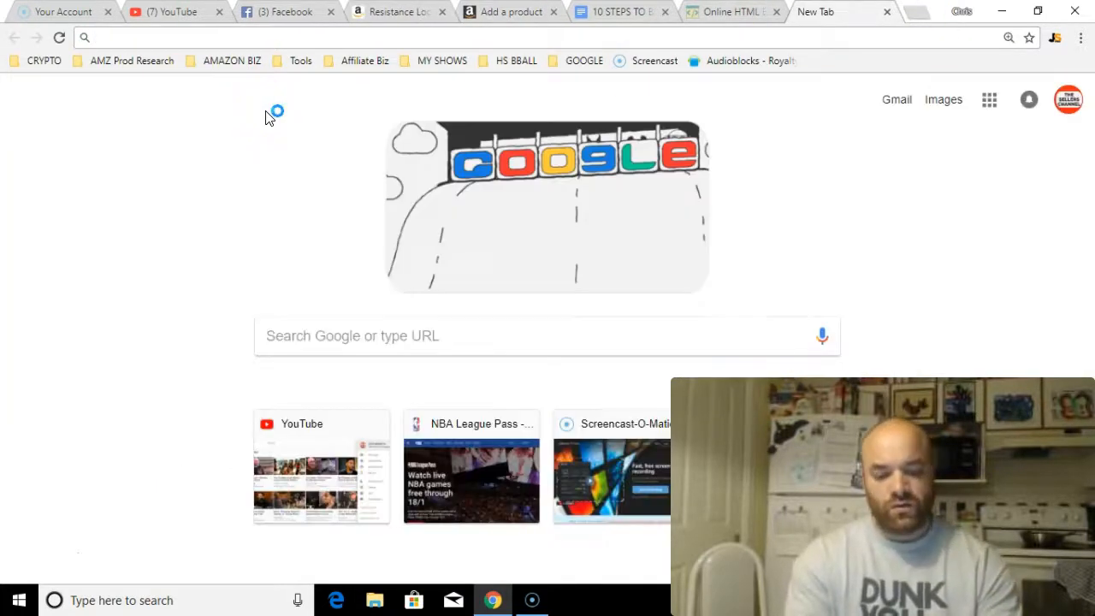
left_click(307, 337)
type("COPY EMO")
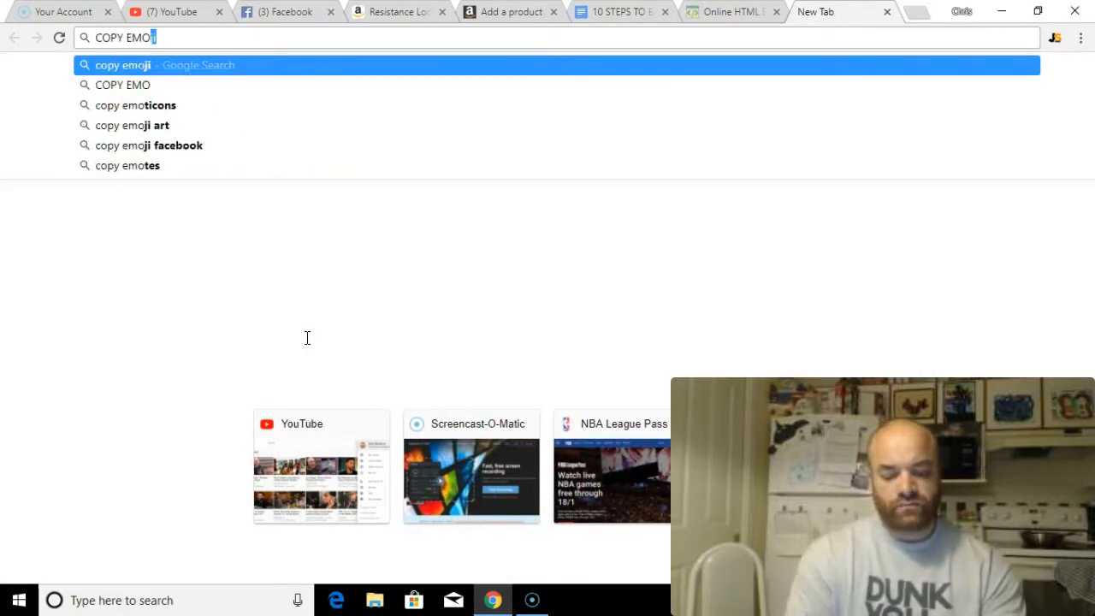
key("Return")
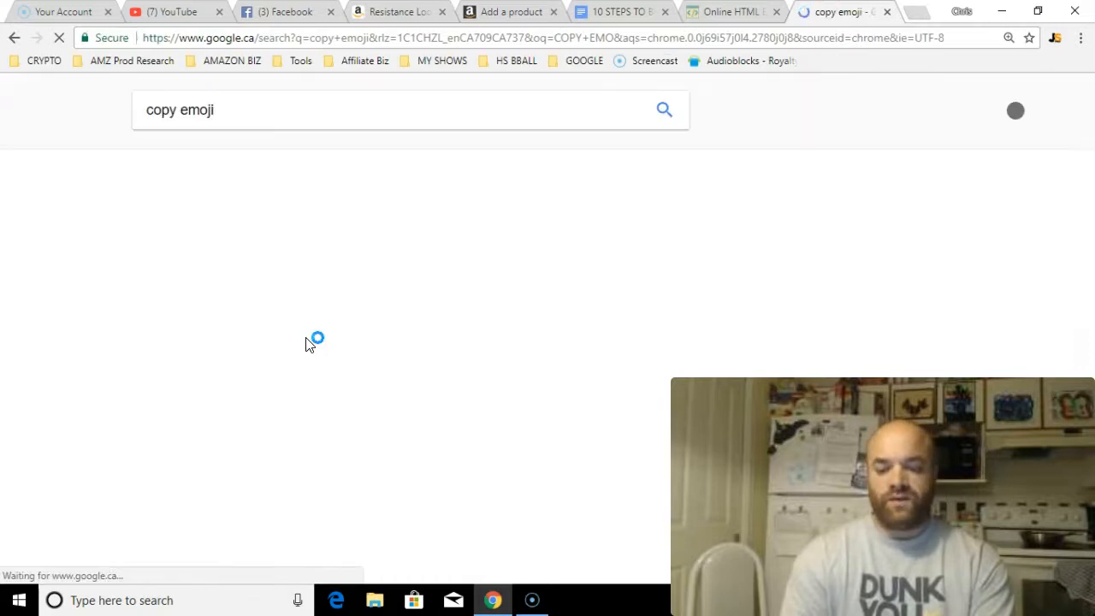
left_click(255, 326)
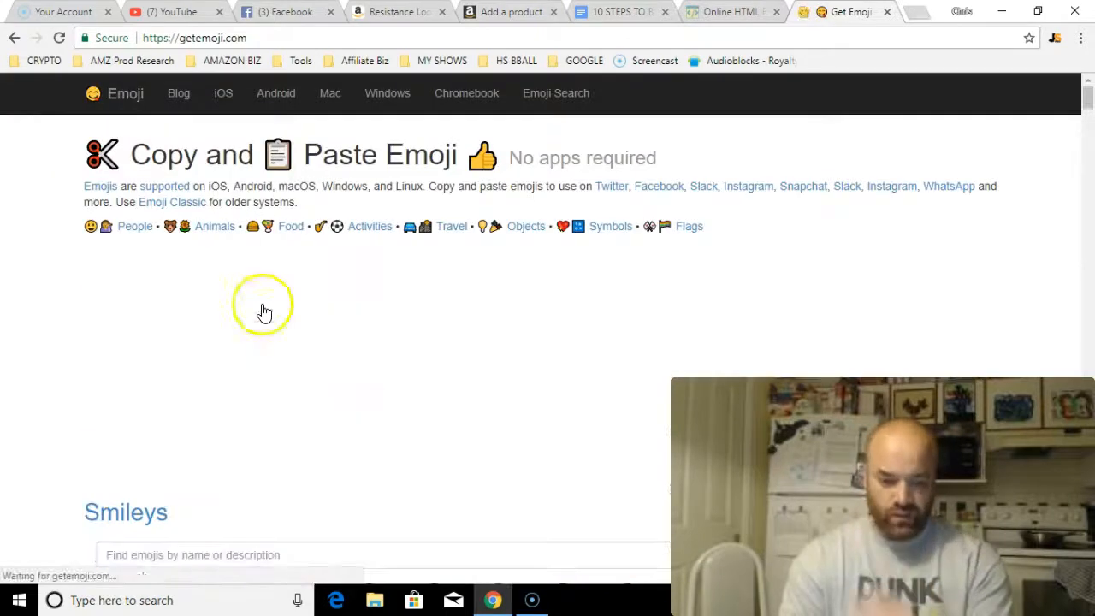
Step: Search the emoji site for "CHECK MARK" and copy the White Heavy Check Mark emoji from its page
scroll(1085, 94, "down", 4)
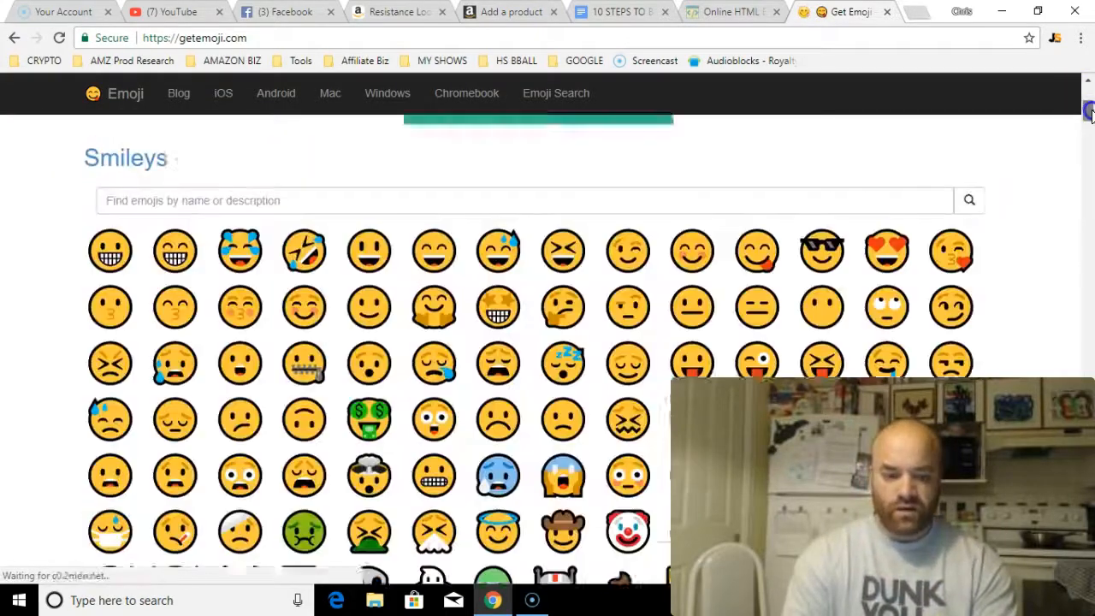
left_click(532, 186)
type("CHECK MARK")
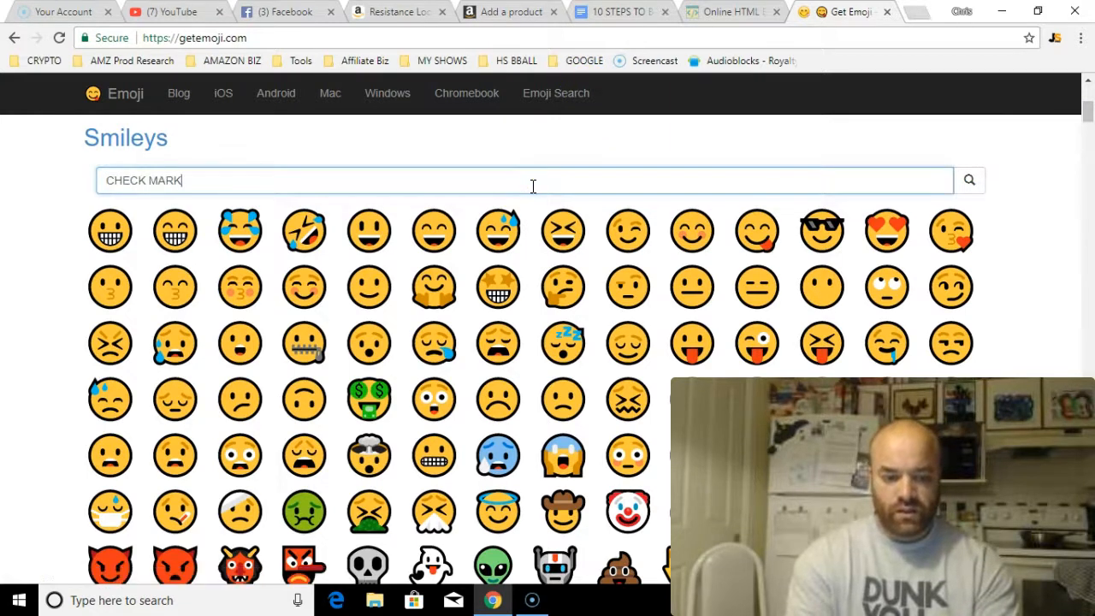
key("Return")
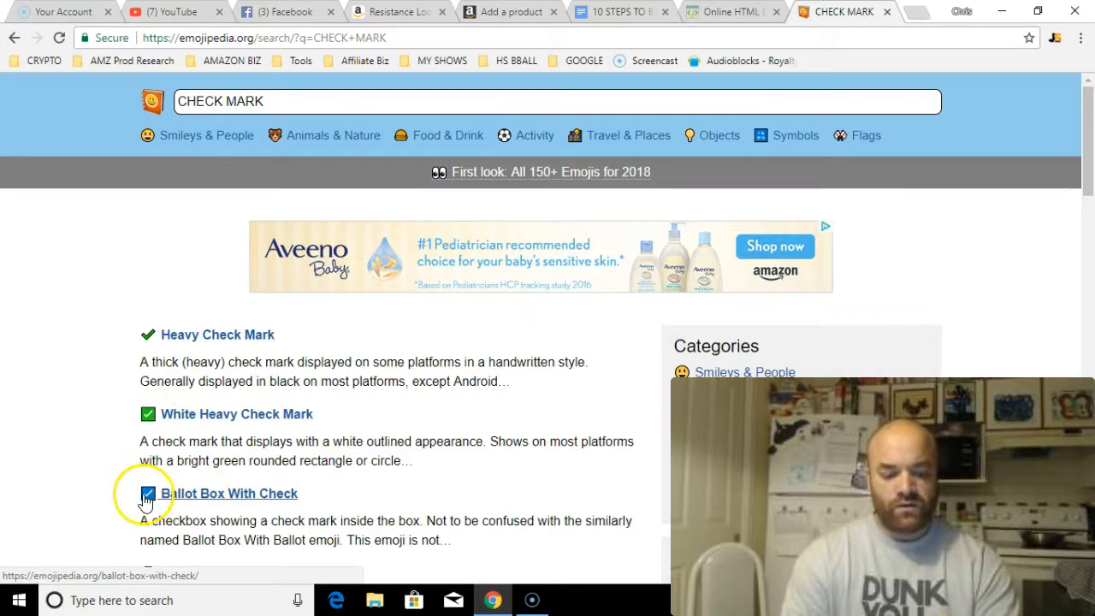
left_click(154, 417)
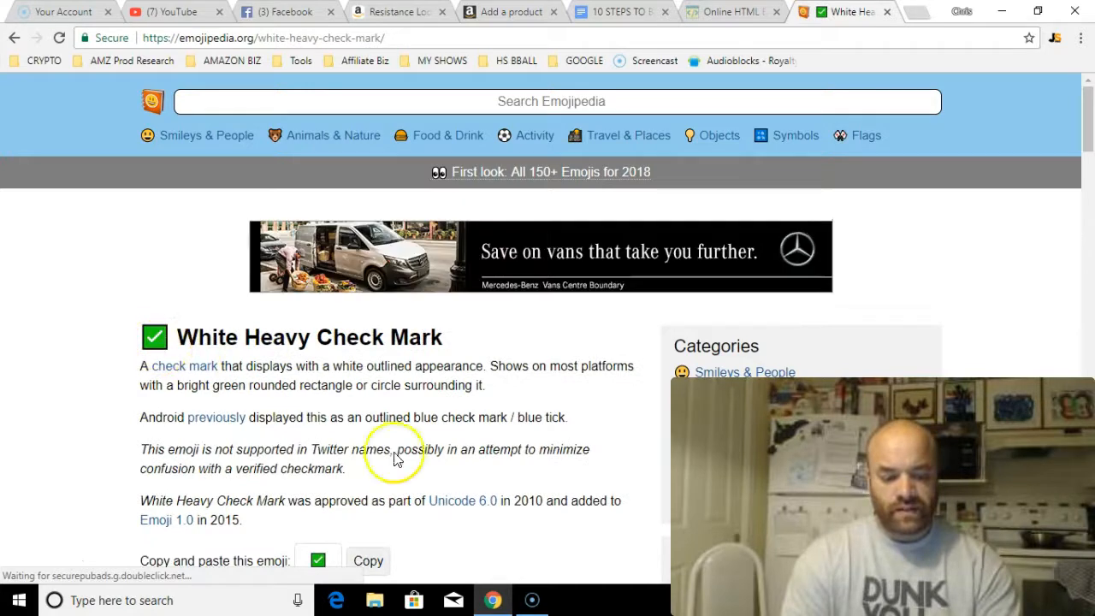
left_click(368, 561)
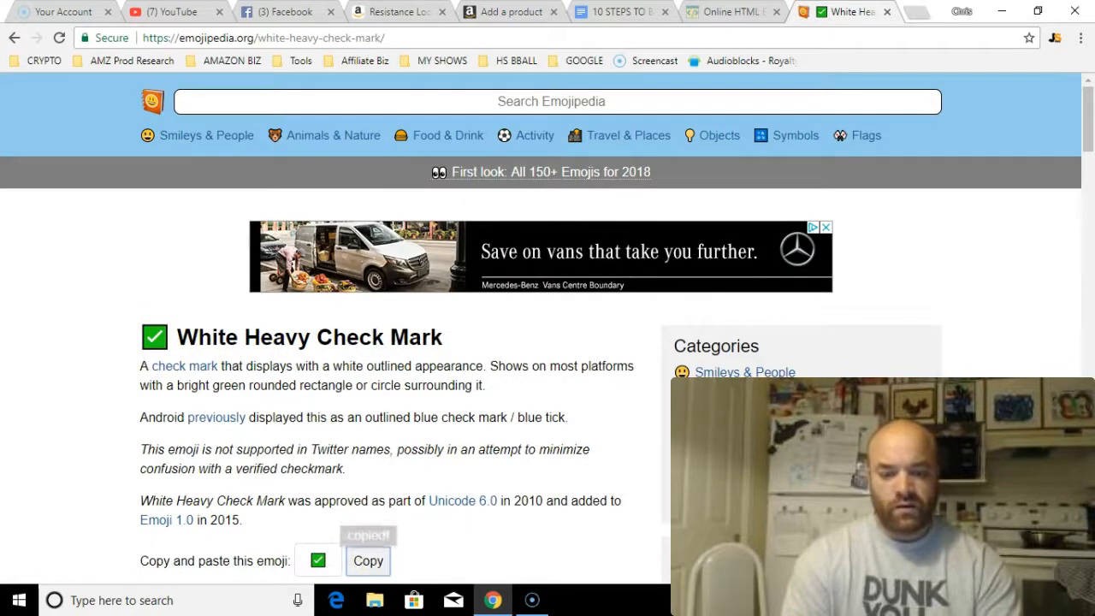
Step: Switch back to the Seller Central listing and fill the first Key Product Features line with the copied check mark and "WE ARE CANADIAN"
left_click(597, 19)
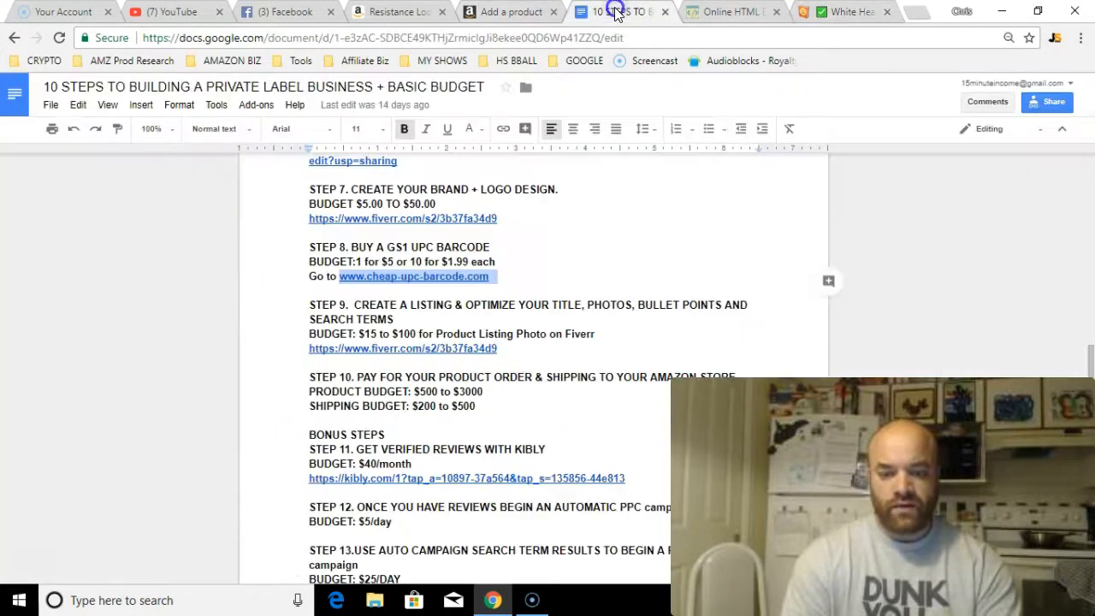
left_click(512, 13)
left_click(416, 397)
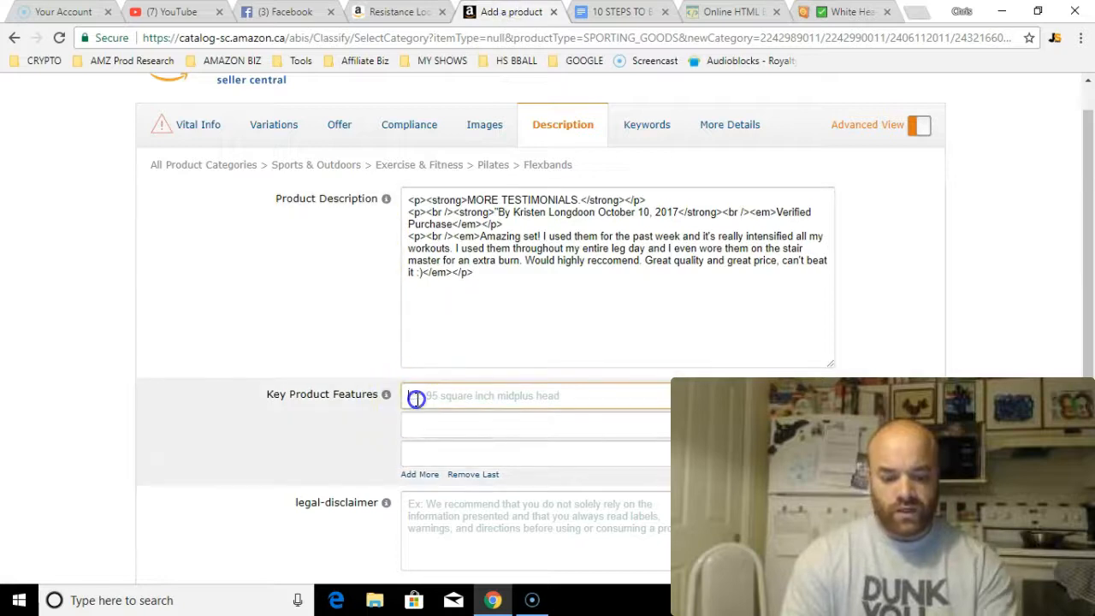
left_click(449, 557)
type("we a")
key("BackSpace")
key("BackSpace")
key("BackSpace")
key("BackSpace")
left_click(449, 557)
left_click(458, 398)
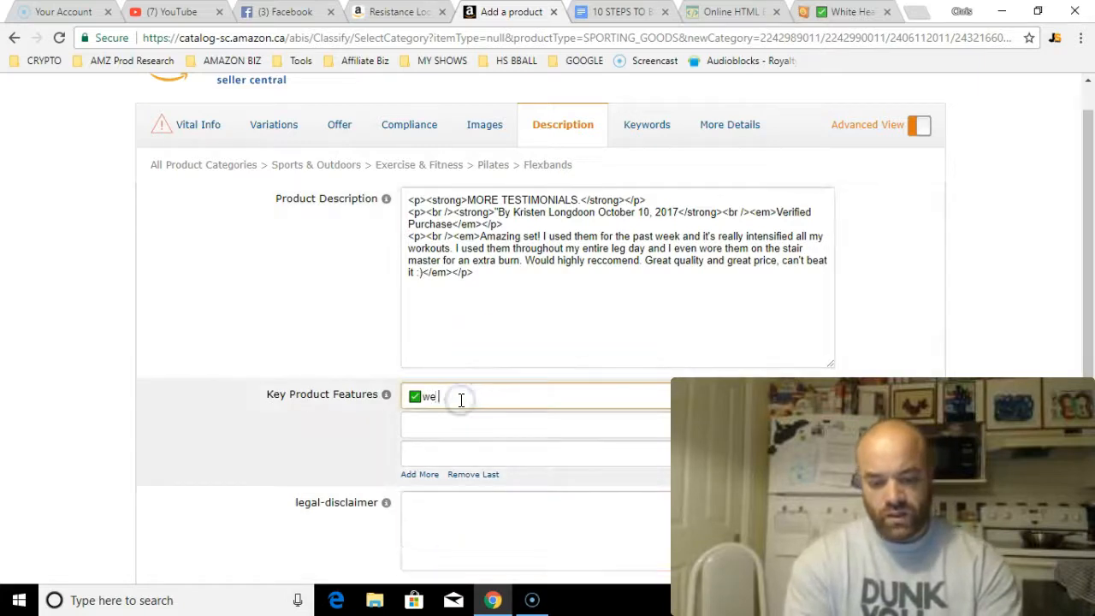
type("WE ARE CANADIAN")
Step: Add two more Key Product Features lines and paste the check mark emoji into lines two to five
left_click(454, 423)
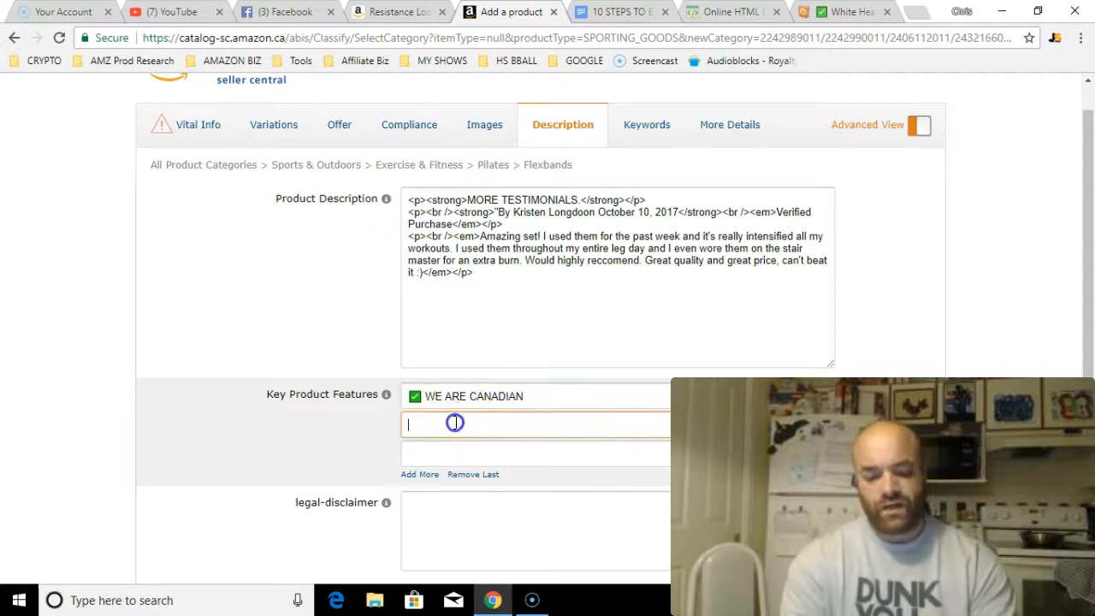
left_click(443, 448)
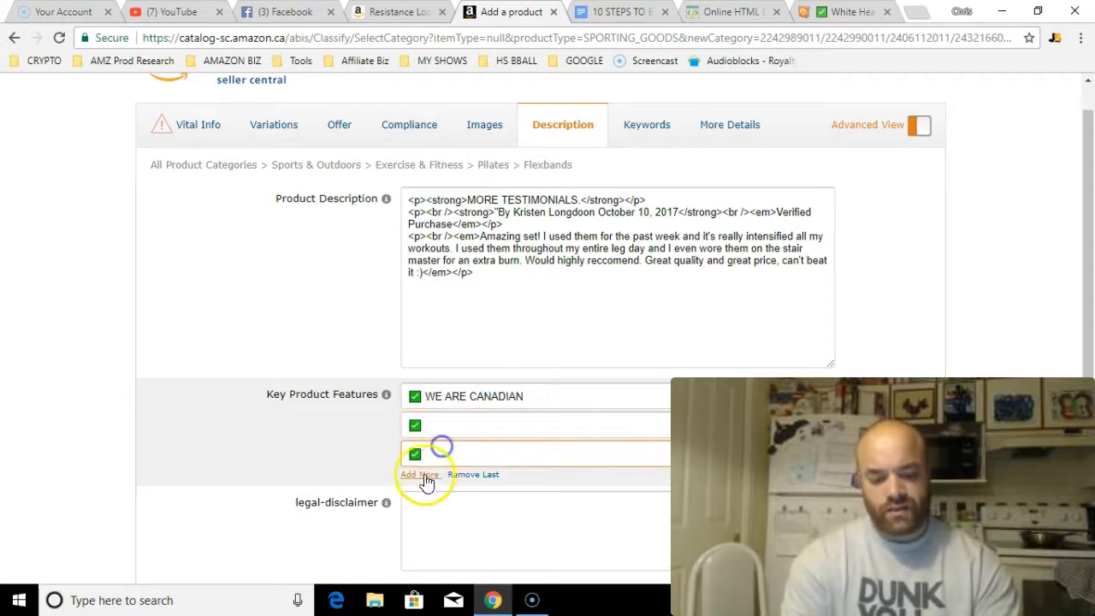
left_click(421, 475)
left_click(419, 504)
left_click(426, 483)
left_click(425, 512)
Step: Write "TRAVEL WITH 2000LBS made easy" after the check mark in the second Key Product Features line
left_click(462, 437)
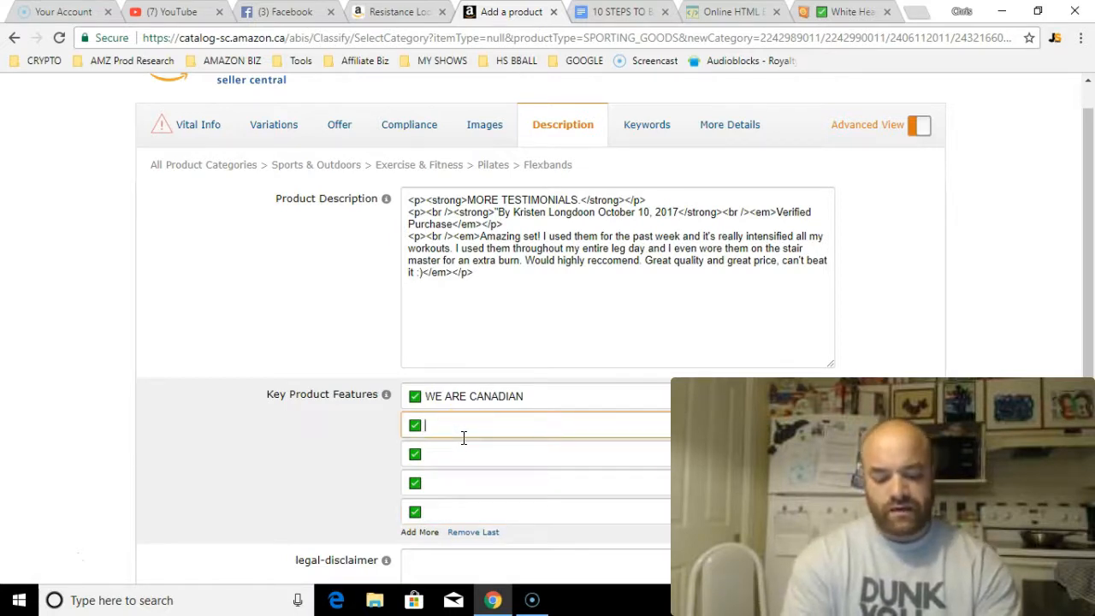
type("T")
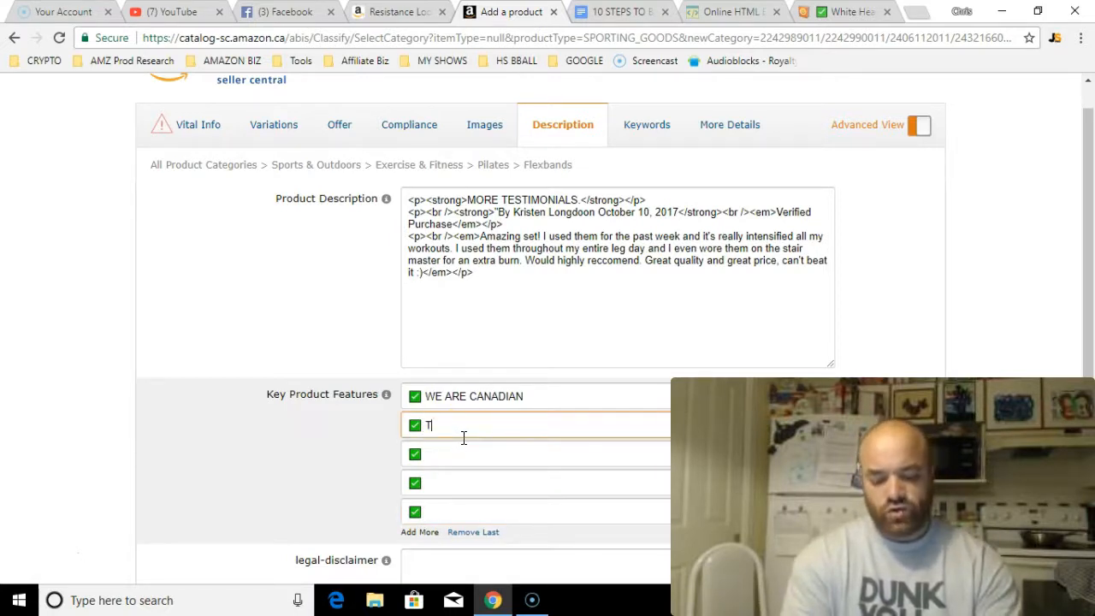
type("RAVEL W")
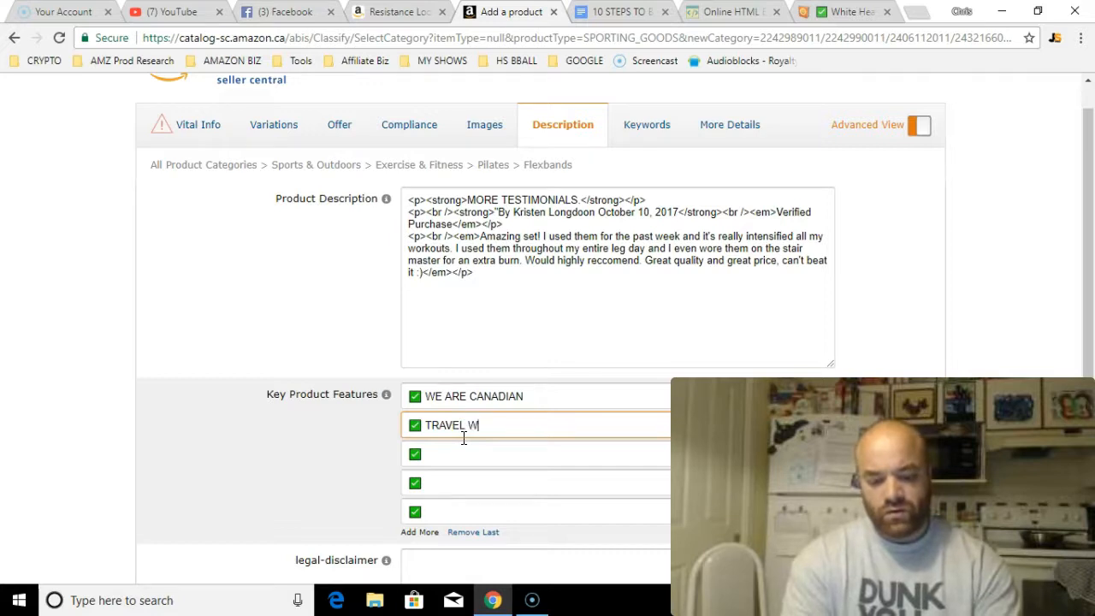
type("ITH 2000")
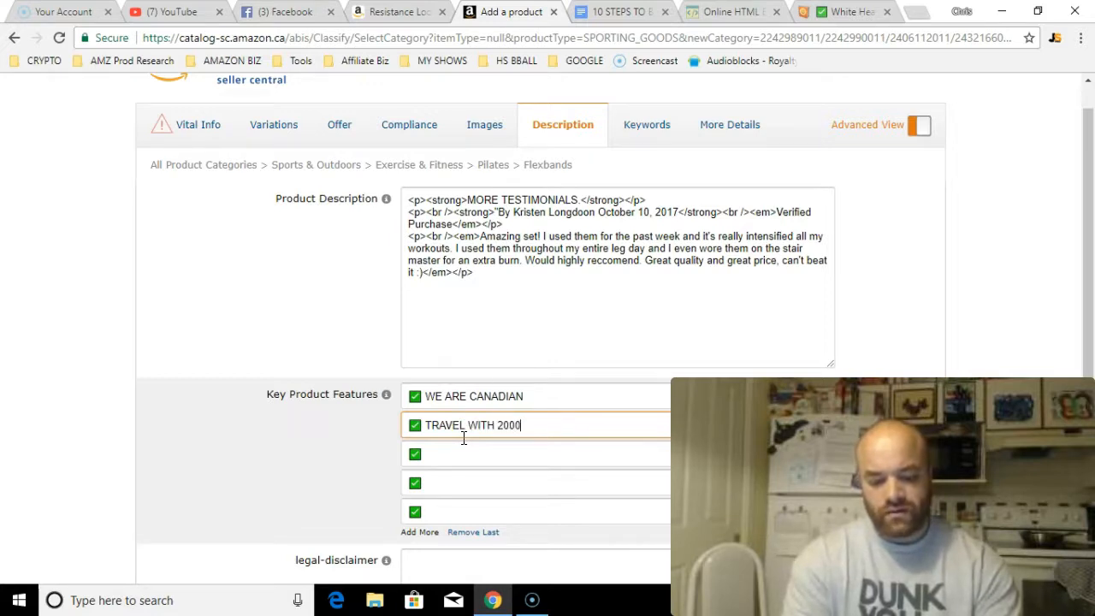
type("sy")
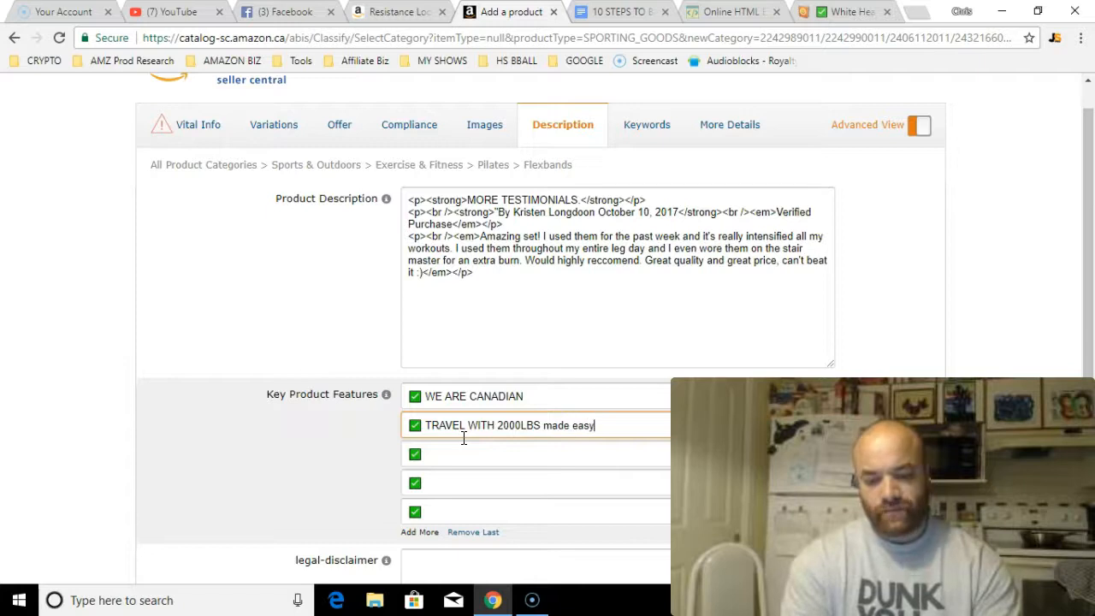
Step: Write "ASTRONAUGHTS, MOMS, DADS, TRAINERS, ... all use these." after the check mark in the third Key Product Features line
left_click(454, 453)
type("A")
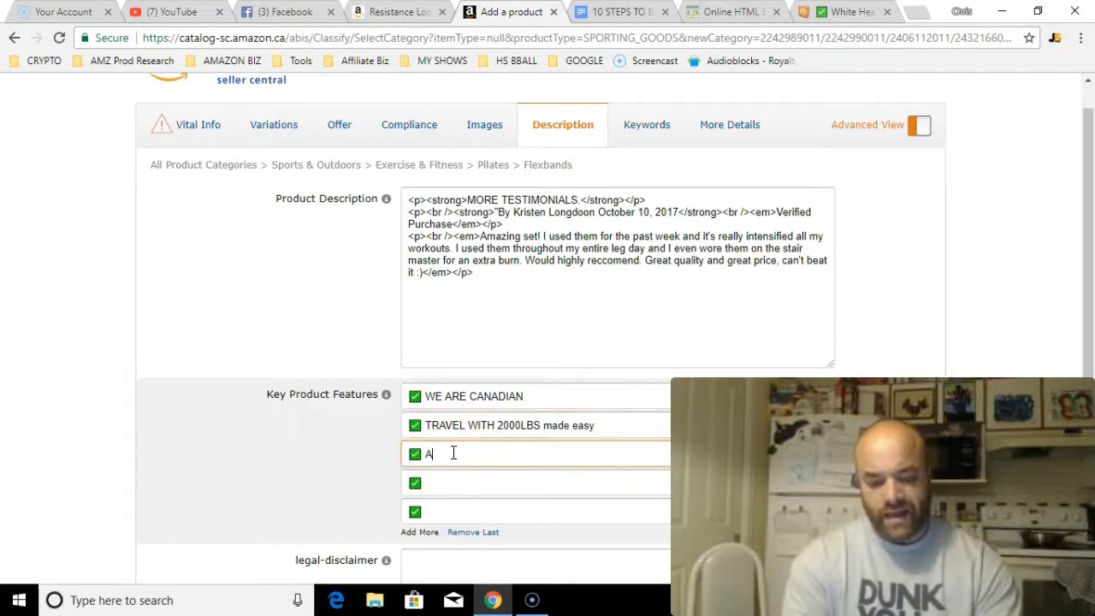
type("STRONAUGHTS")
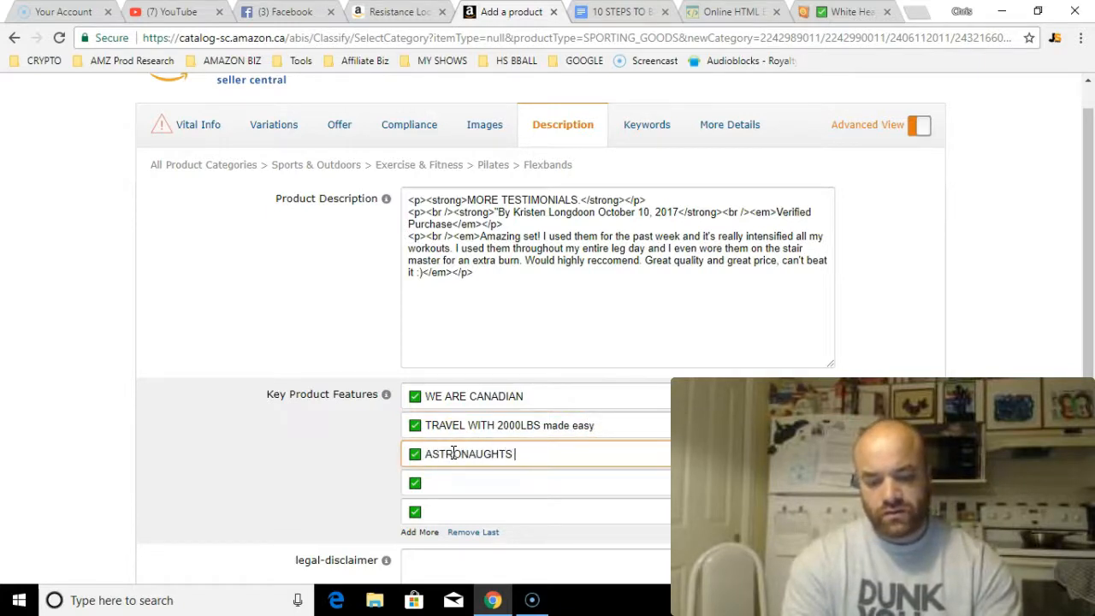
key("BackSpace")
type(", MOMS, ")
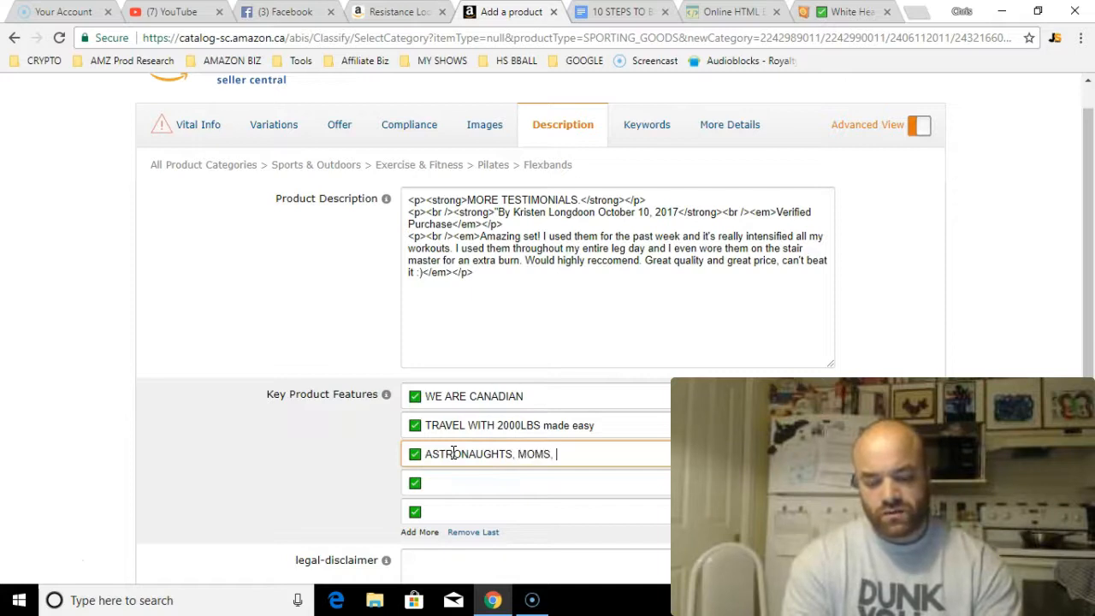
type("DADS, TRAINERS, ...")
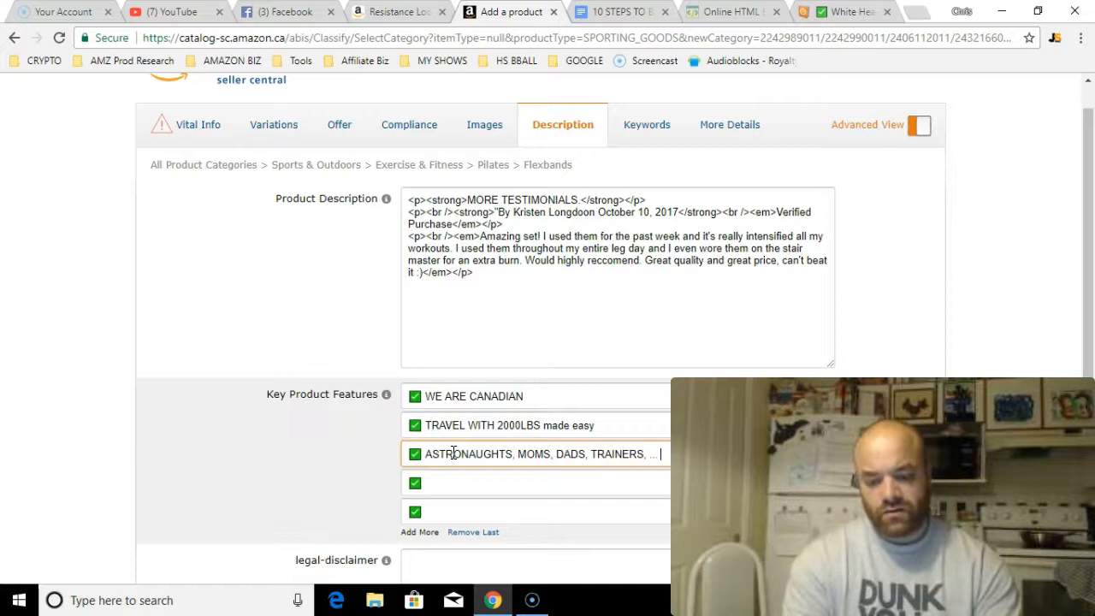
type(" all")
left_click(454, 457)
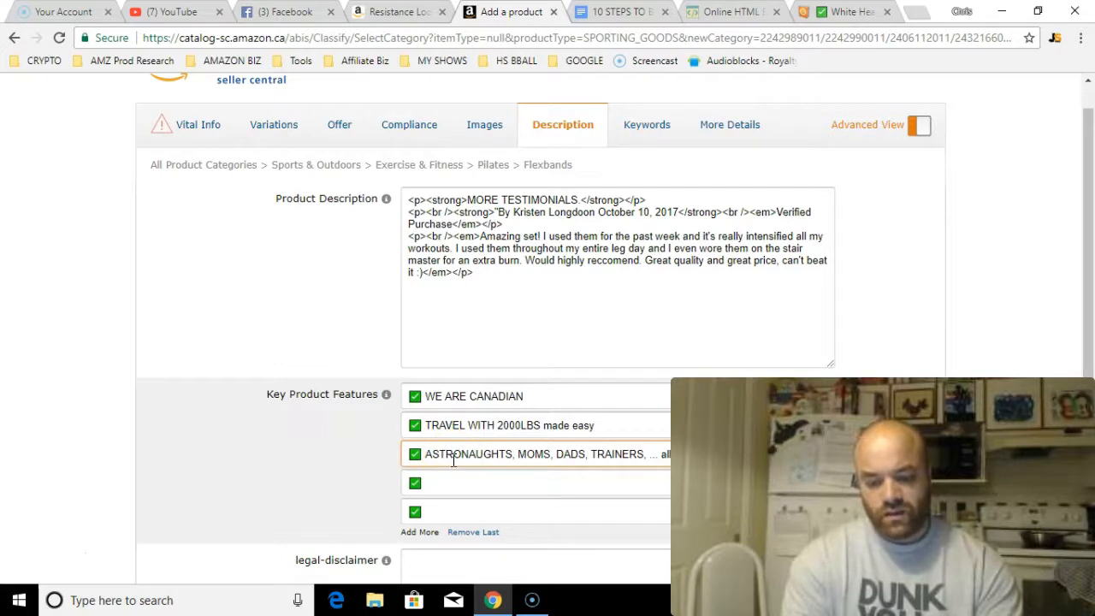
Step: Write "100% MONEY BACK GUARANTEE.. if you are not happy, we are not happy" after the check mark in the fifth Key Product Features line
key("Tab")
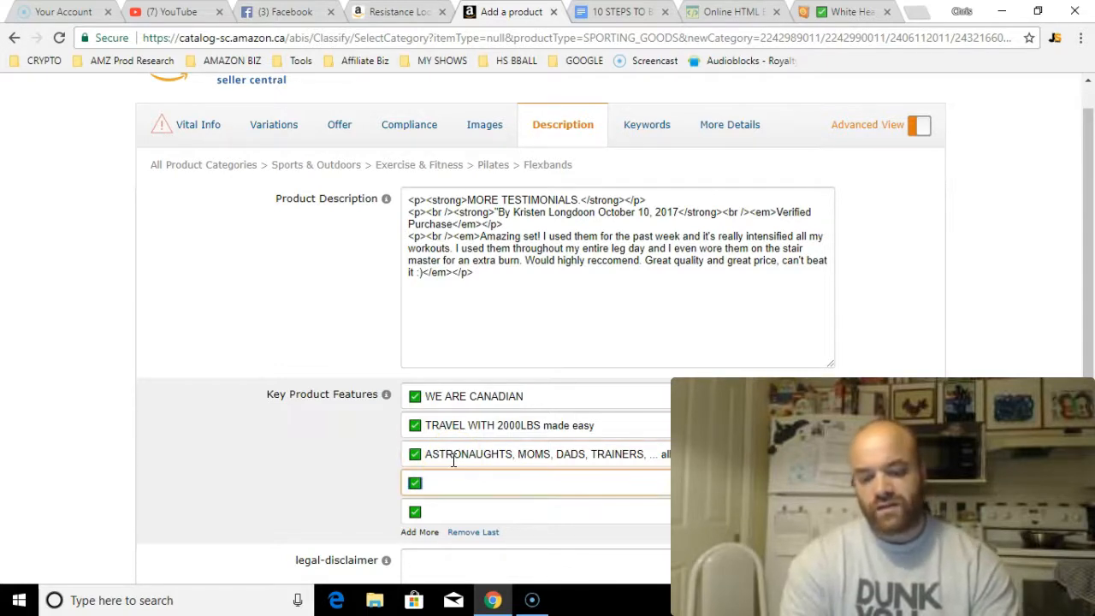
left_click(451, 483)
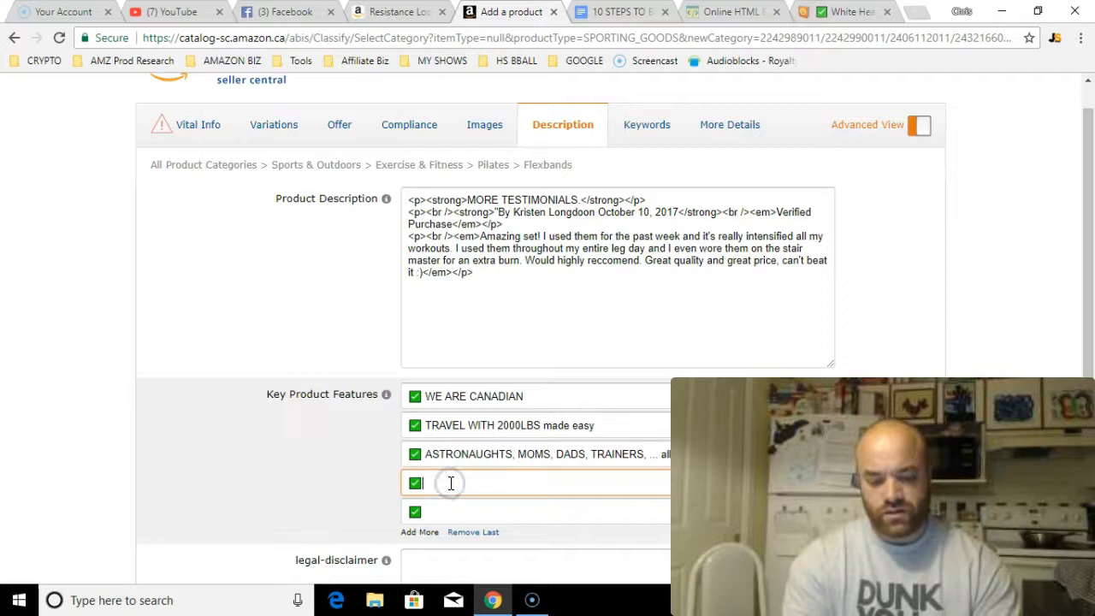
left_click(438, 512)
type("10")
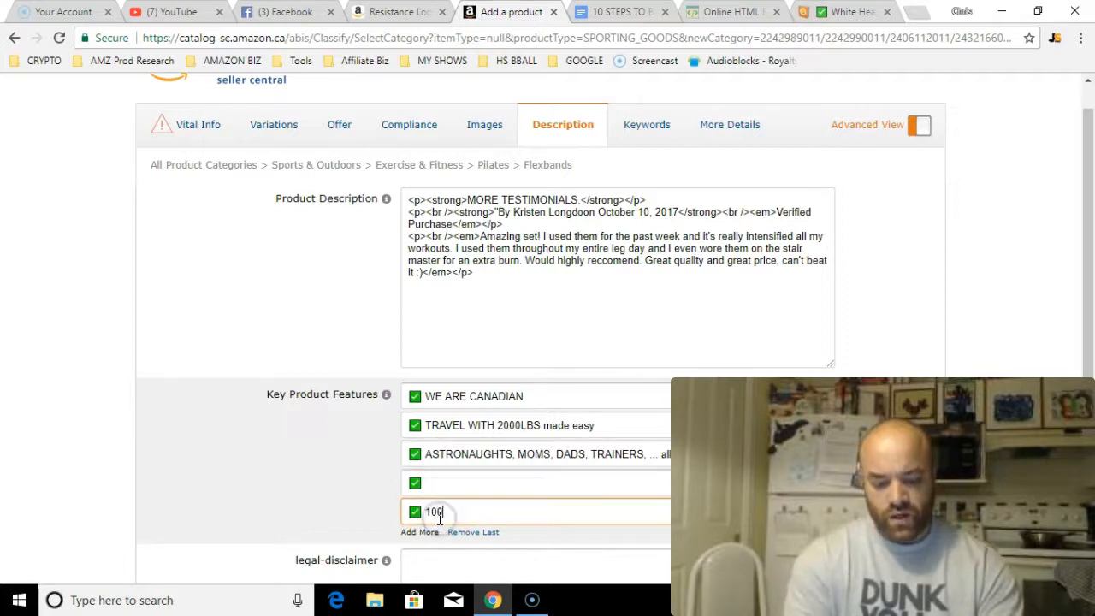
type("0% MONEY BACK GUARANTEE.. if you are not h")
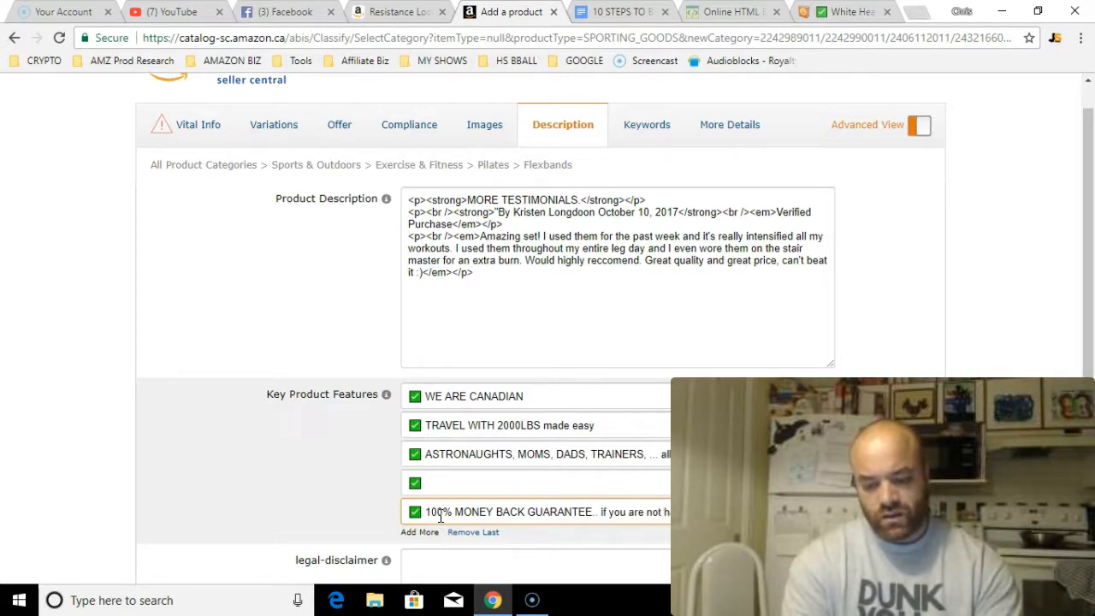
type("appy, we a")
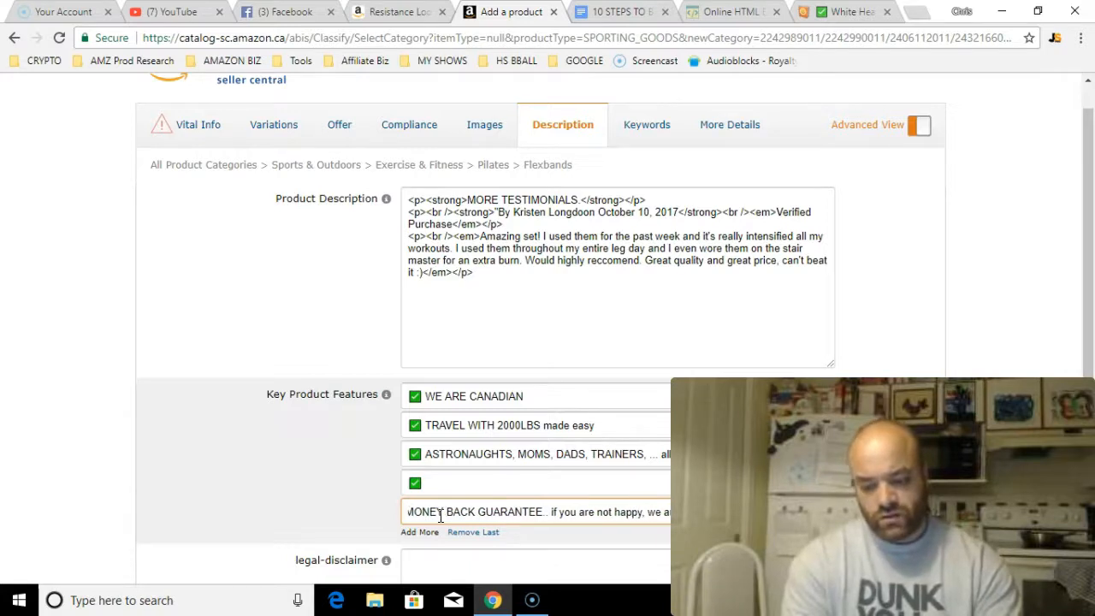
type("re not happy. I")
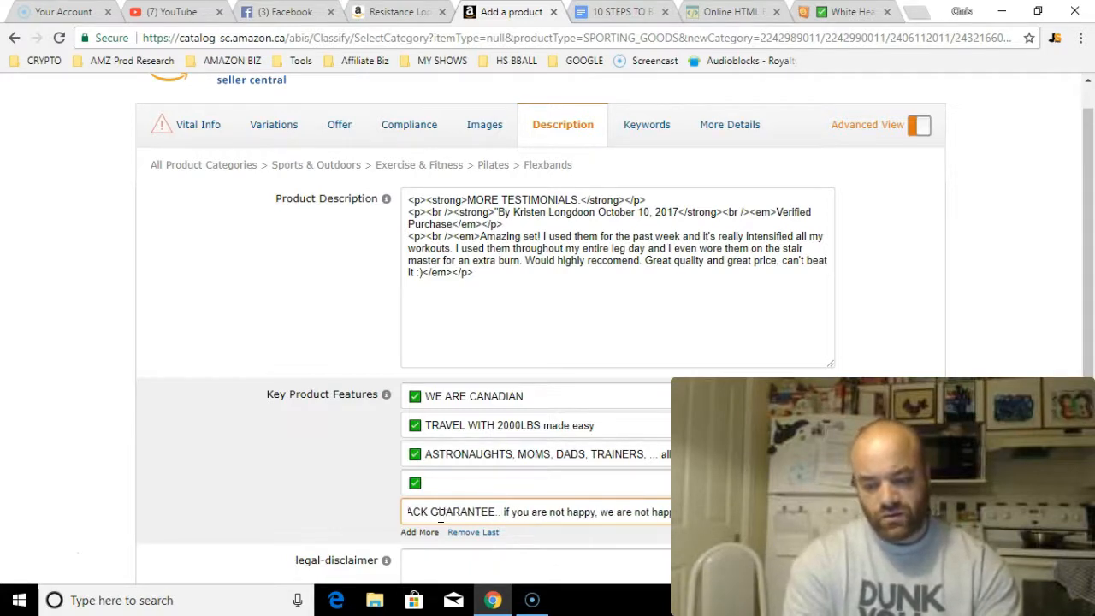
Step: Continue the guarantee line with "Reach out ot use let us know if you have any problem with our product. We wil MAKE IT RIGHT..."
type("d")
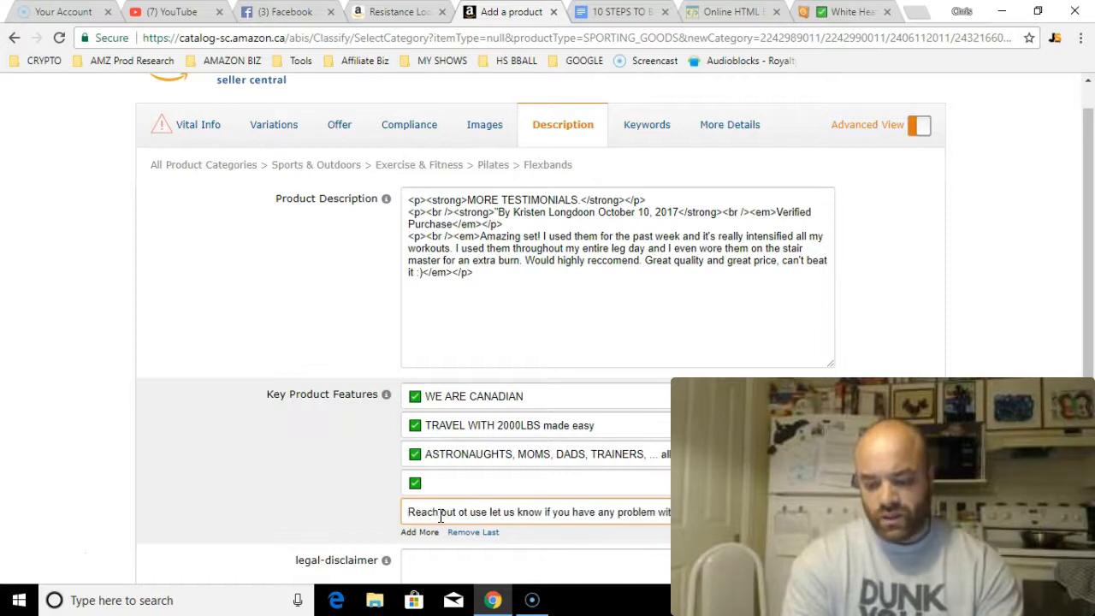
type("h our product.")
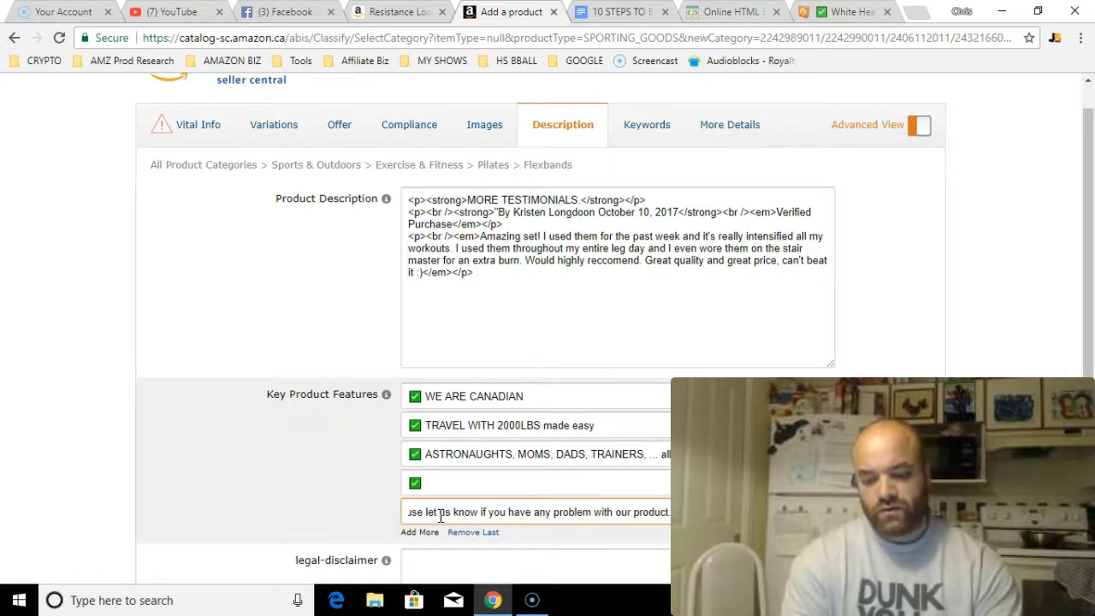
type("it")
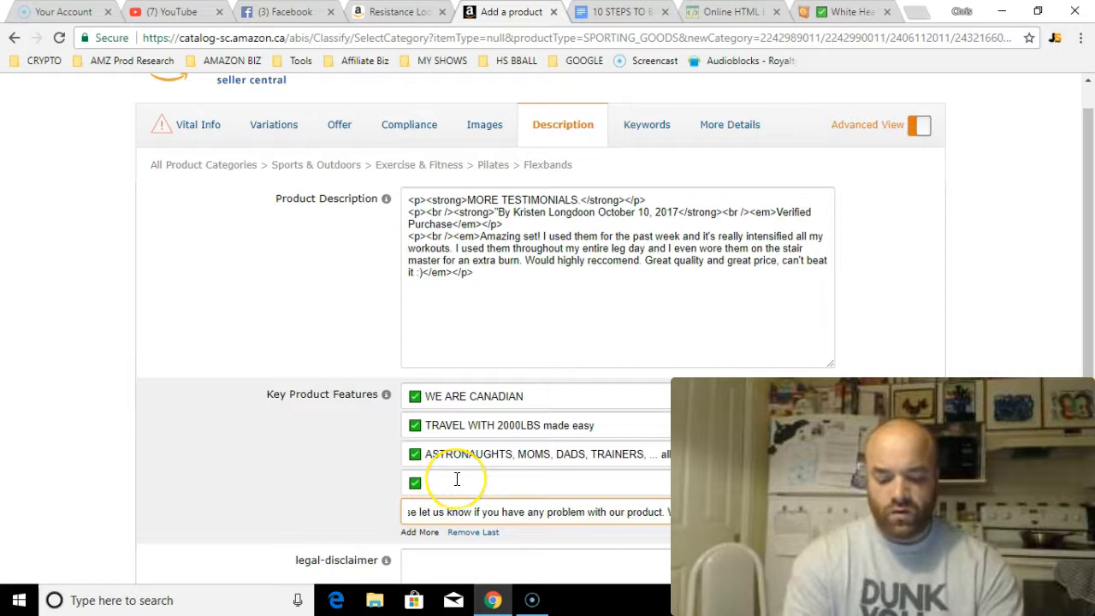
type("l M")
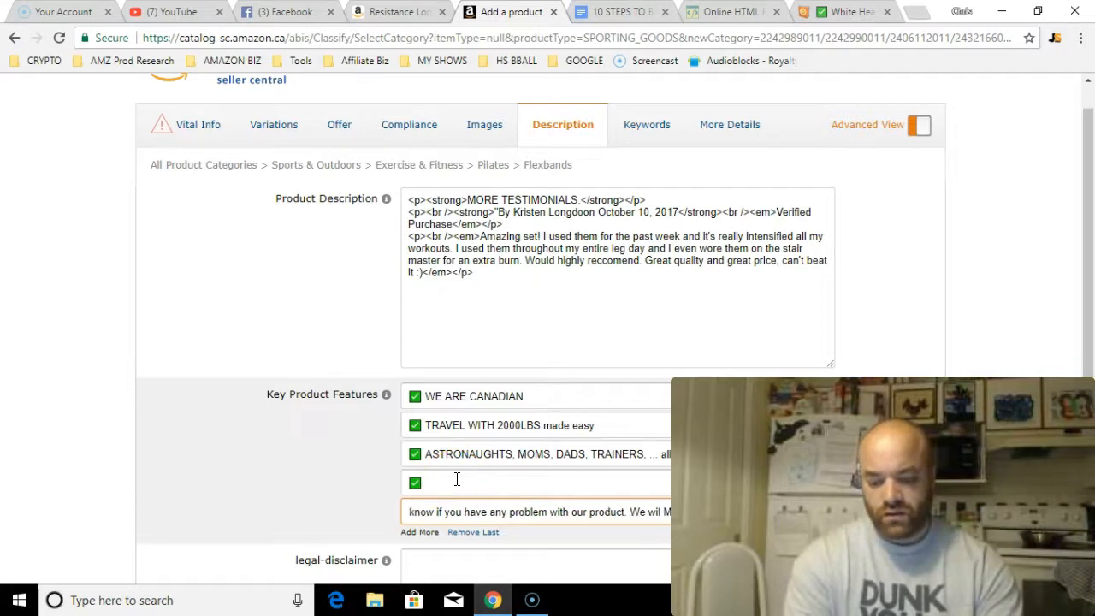
type("AKE")
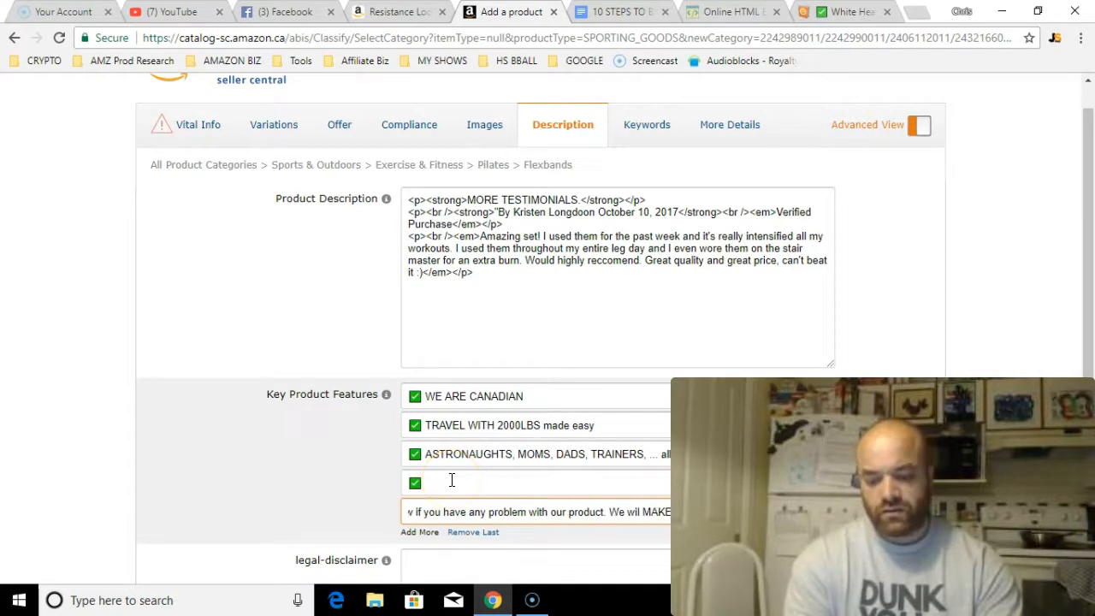
type(" IT RIGHT for you")
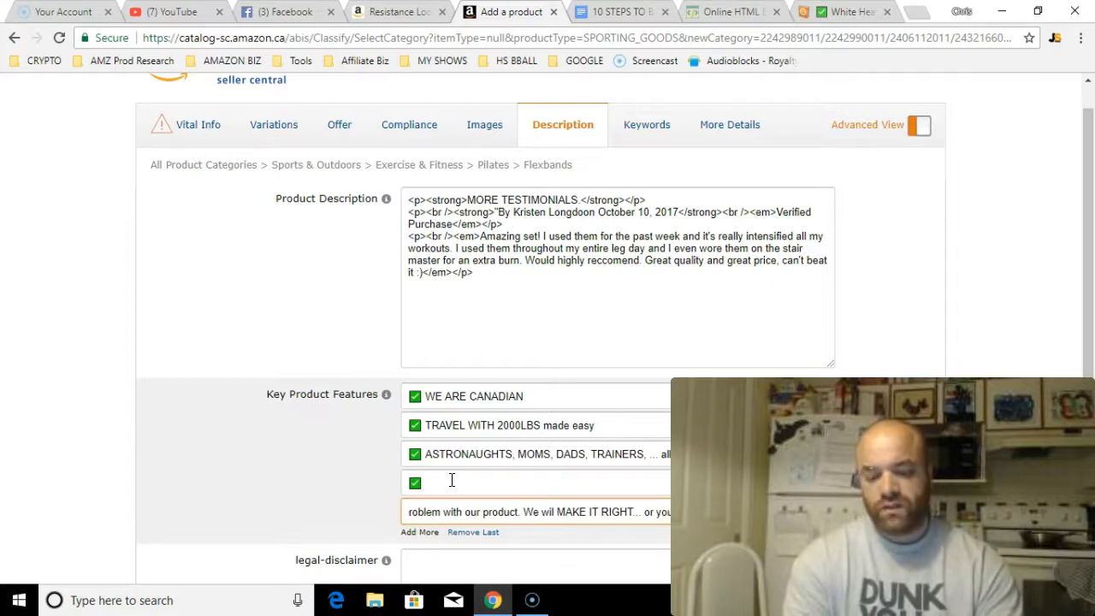
Step: Write "BE FIT BE HEALTHY keep these with you .. we do." after the check mark in the fourth Key Product Features line
left_click(452, 479)
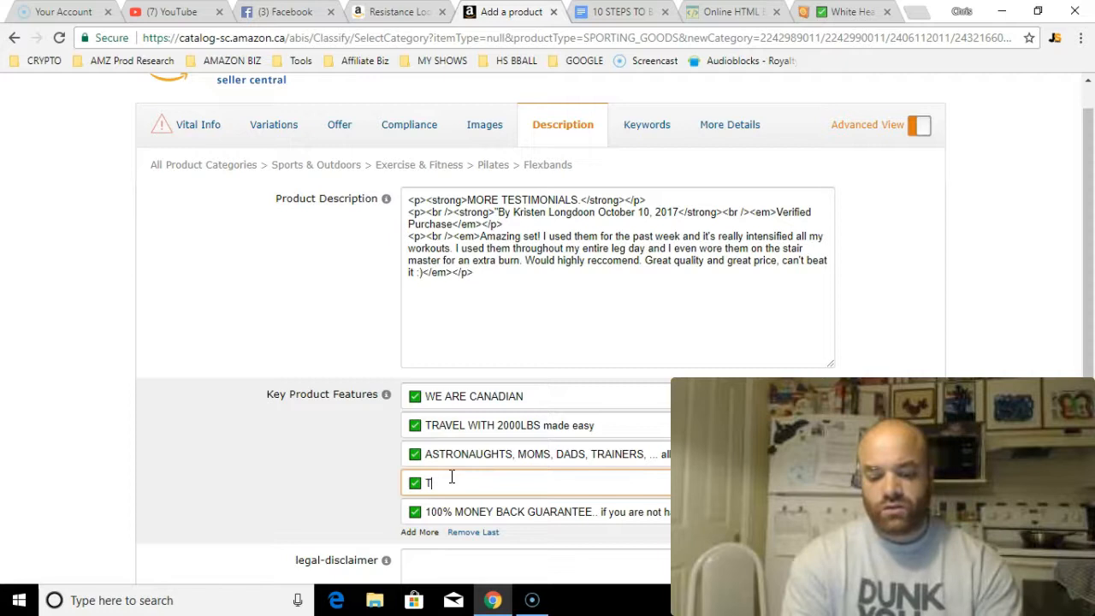
type("BE FIT")
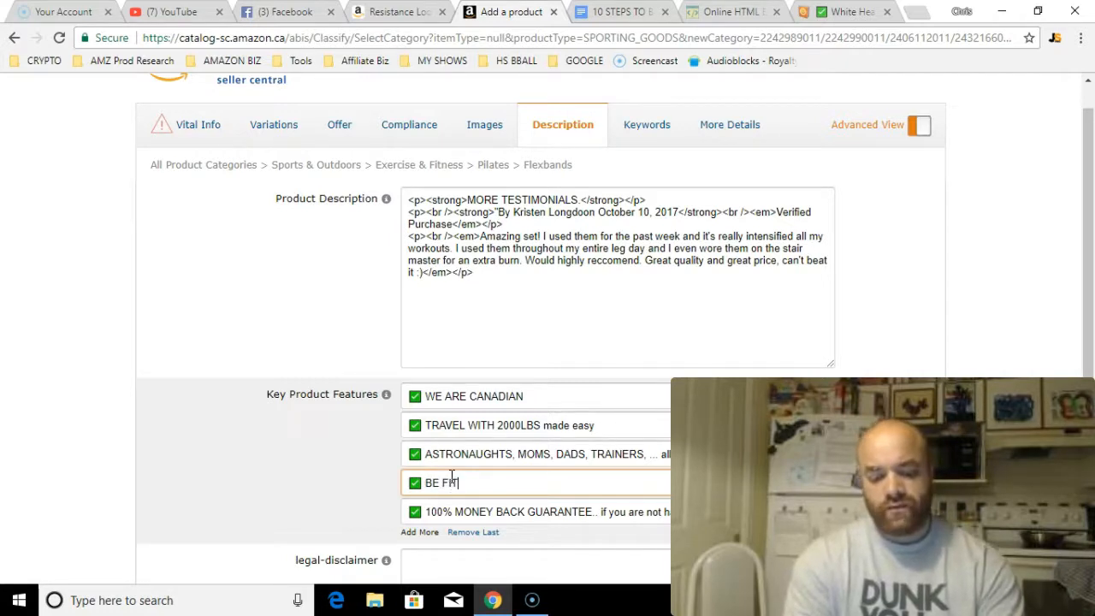
type(" BE")
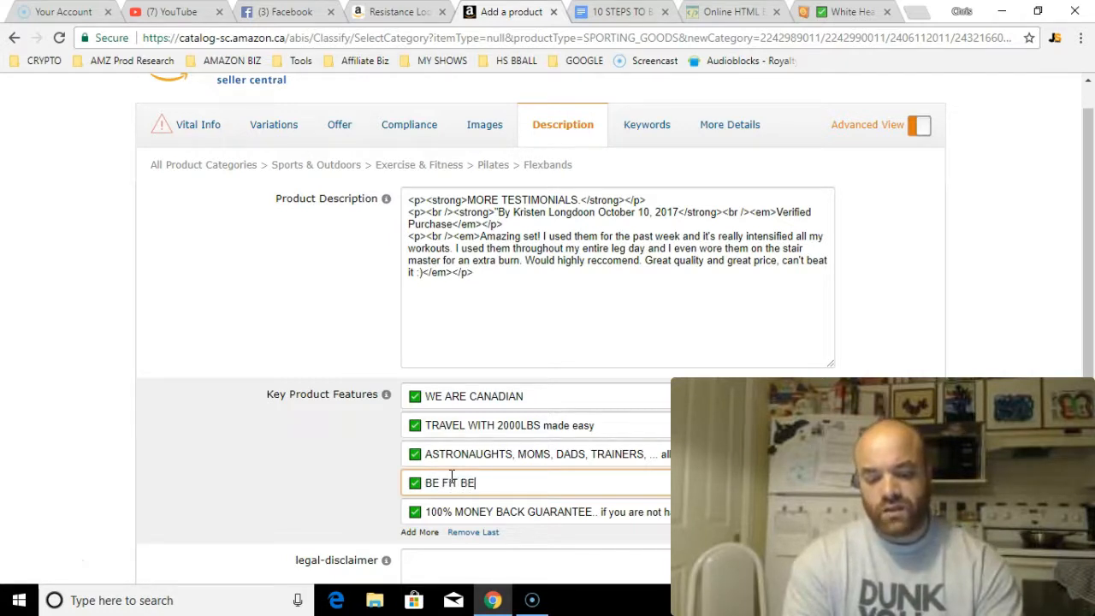
type(" HEALTHY  ")
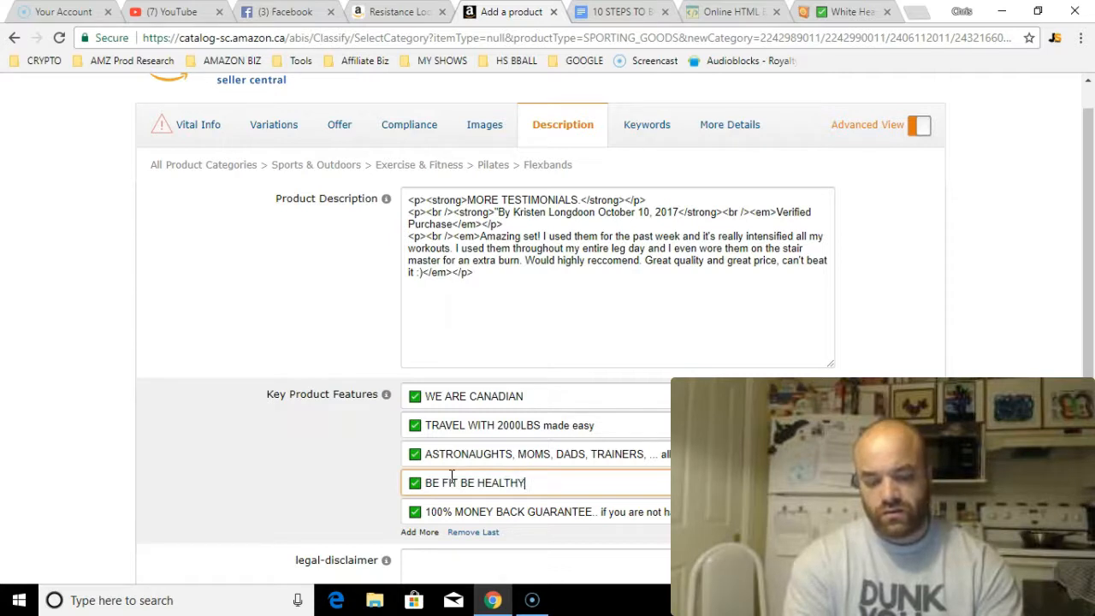
type("keep these w")
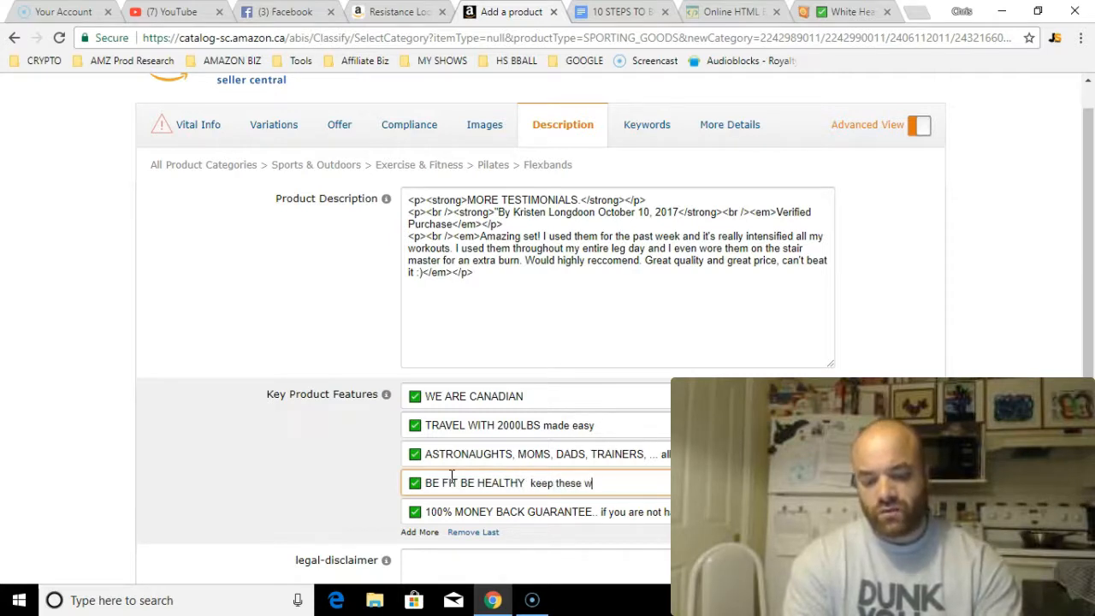
type("ith you .. we do.")
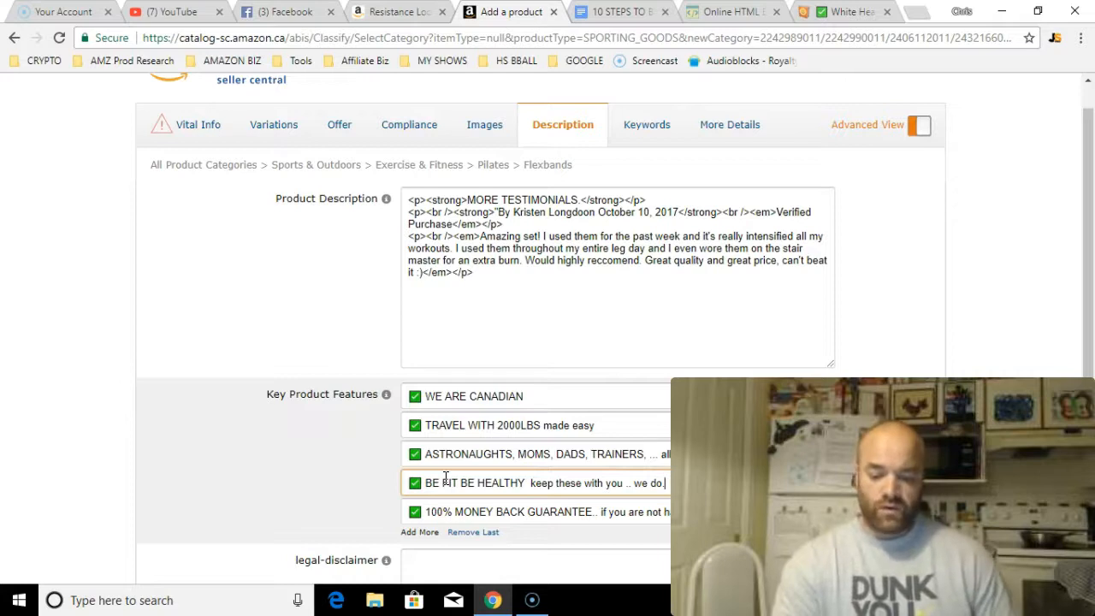
Step: Insert "CHILDREN, GRANDPARENTS," before "MOMS" in the third Key Product Features line
left_click(518, 454)
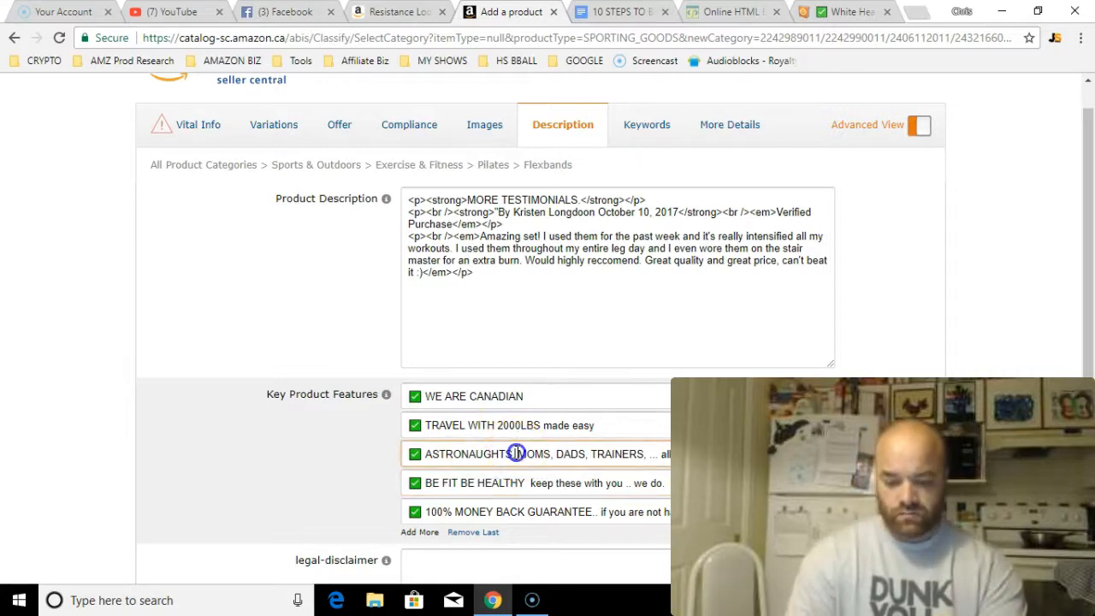
type("CHILDRE")
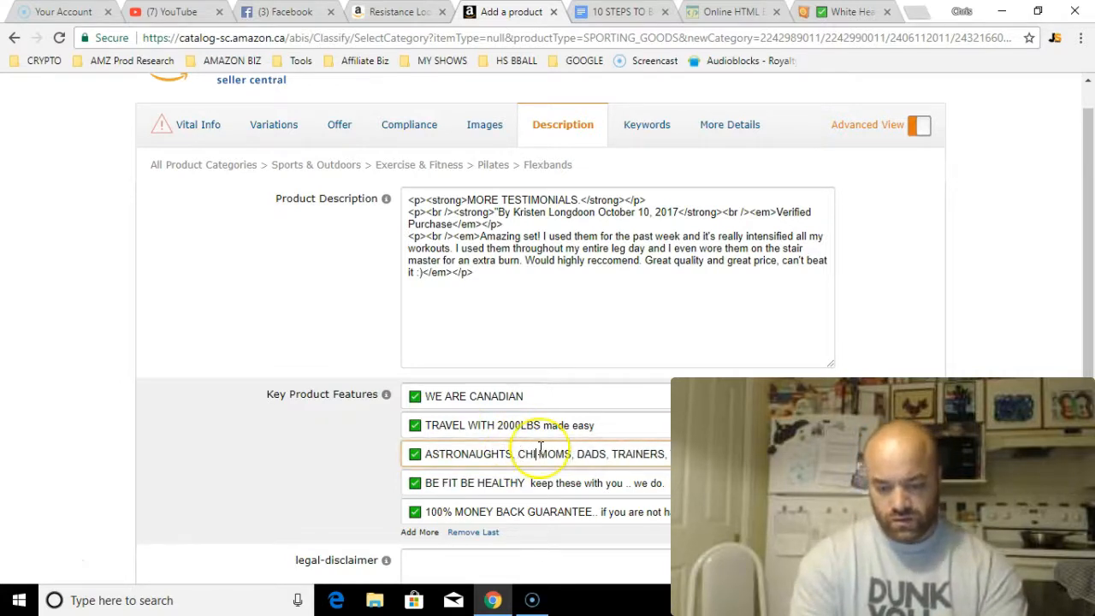
type("N, GRAND")
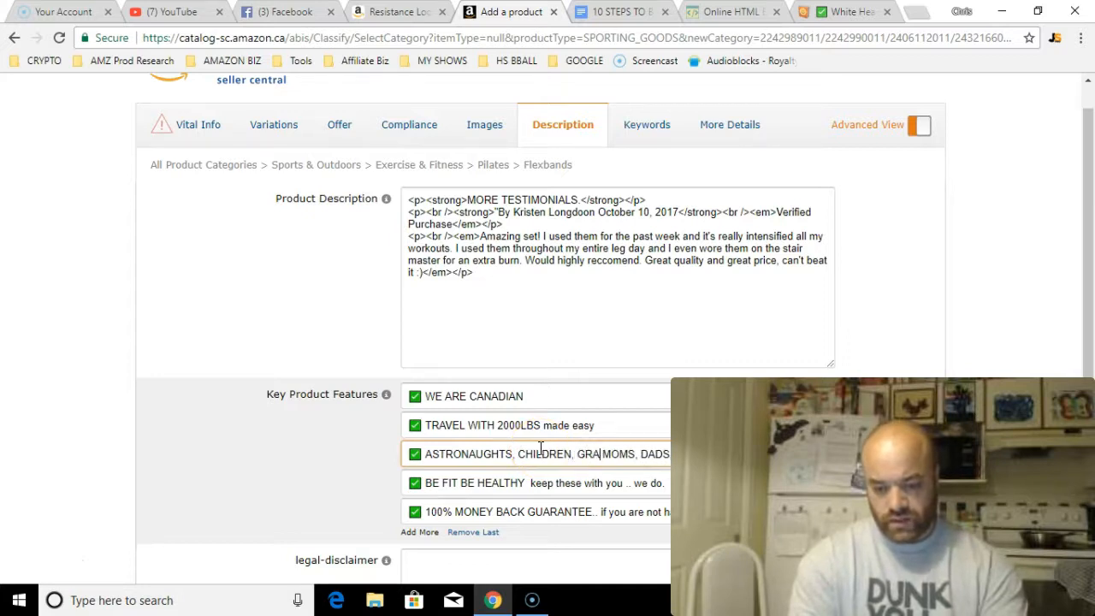
type("PARENTS,")
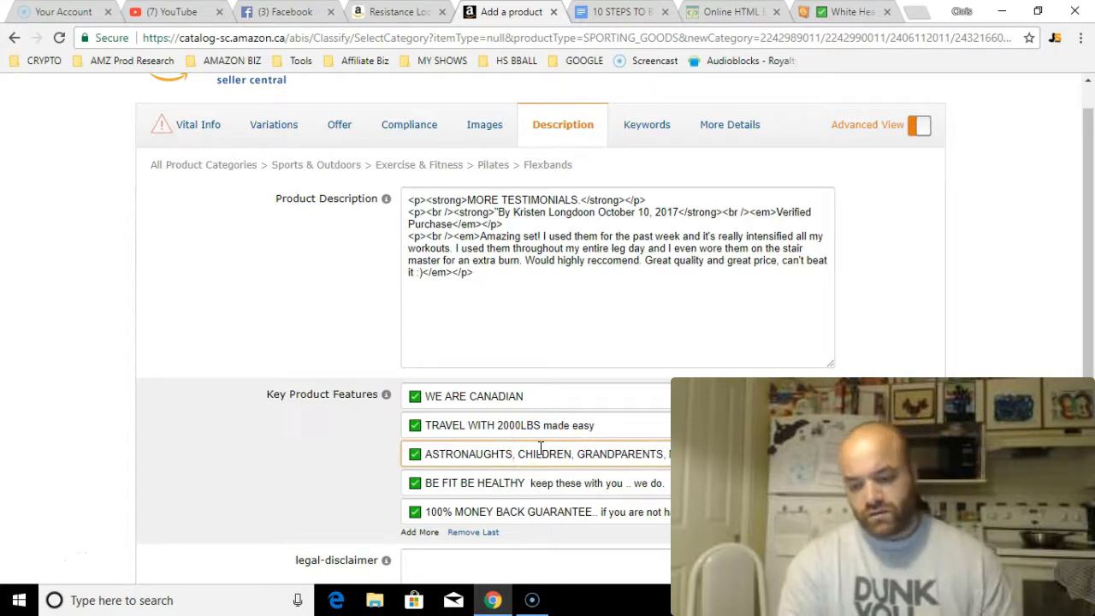
key("End")
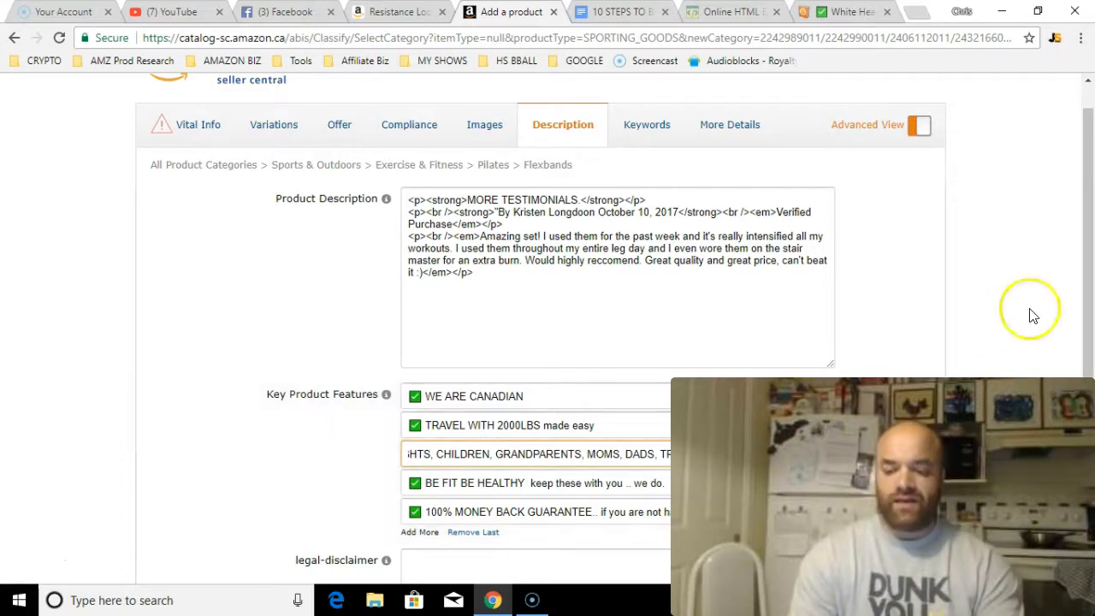
Step: Replace everything after "GRANDPARENTS," in the third Key Product Features line with "mommys, pregnant, dads, geeks.."
left_click_drag(1087, 305, 1078, 362)
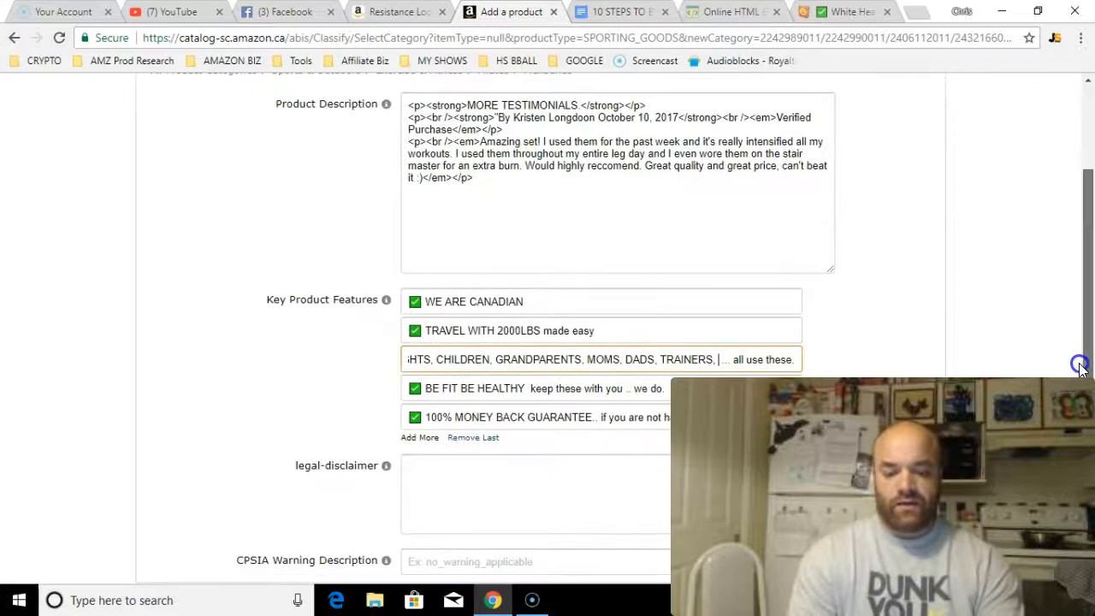
left_click(467, 387)
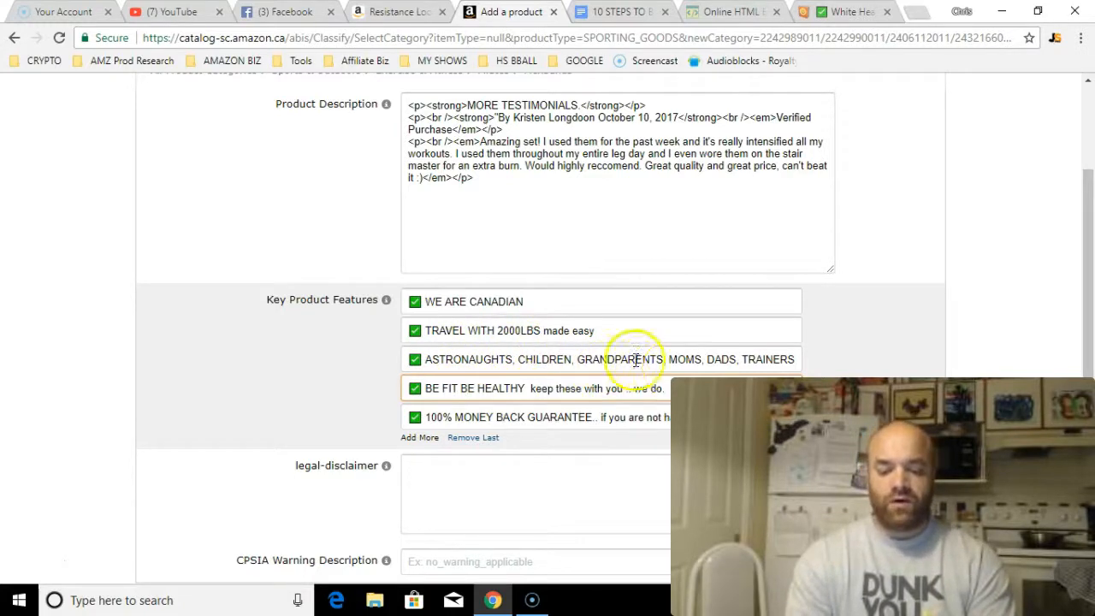
left_click(669, 361)
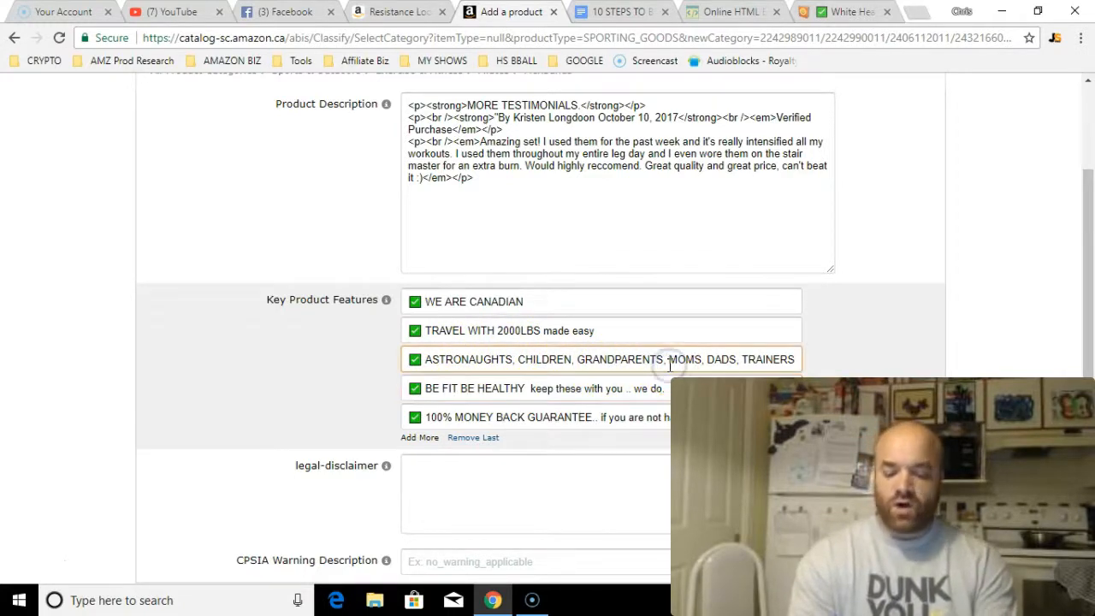
key("shift+End")
type("mm")
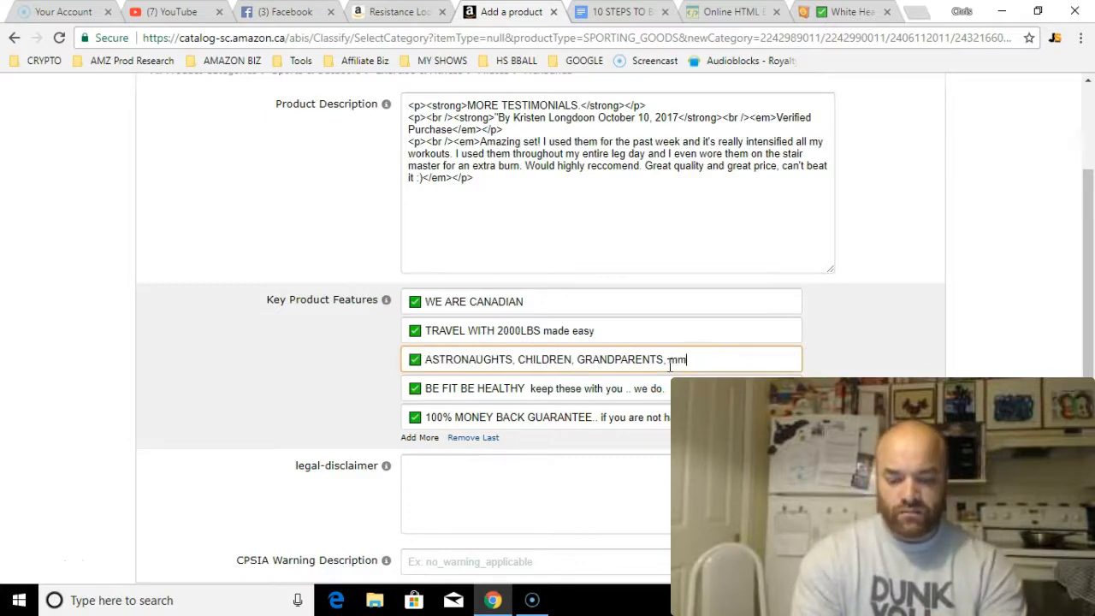
key("BackSpace")
type("ommys, ")
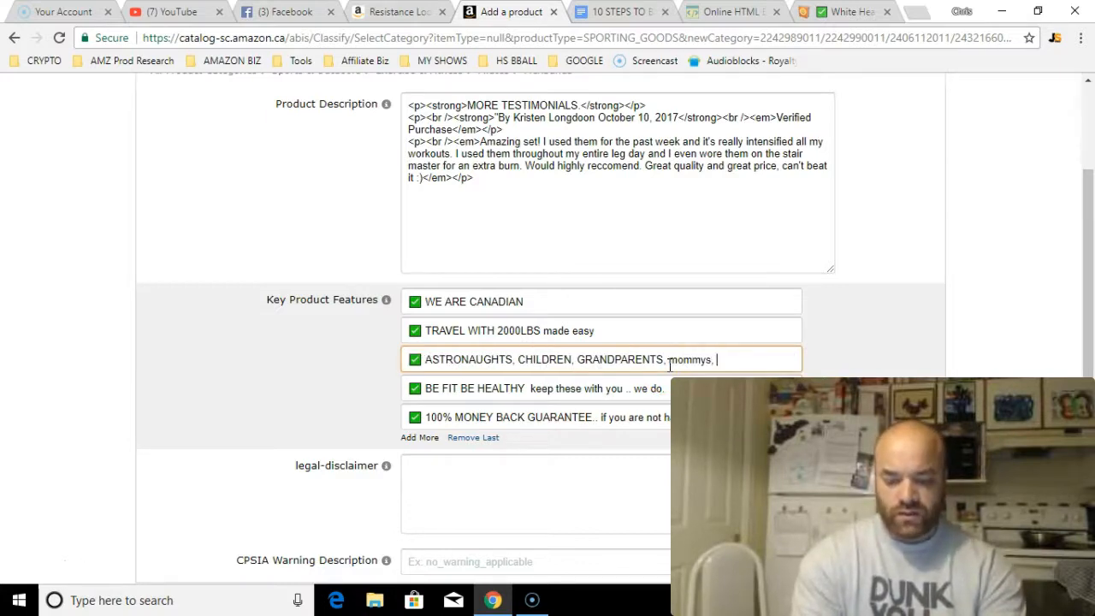
type("pregnant, da")
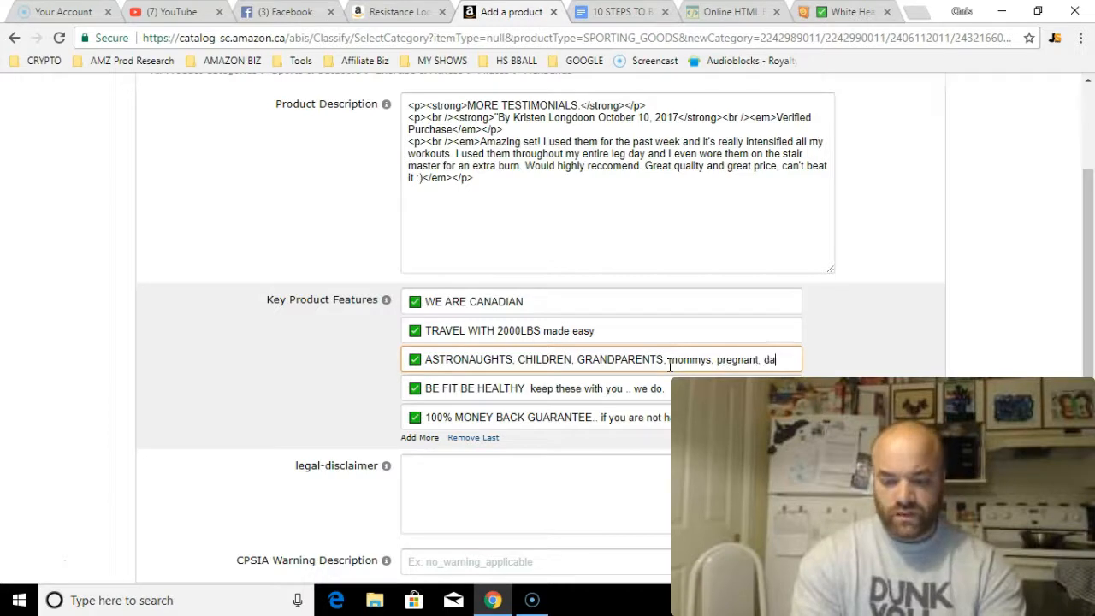
type("ds, geeks..")
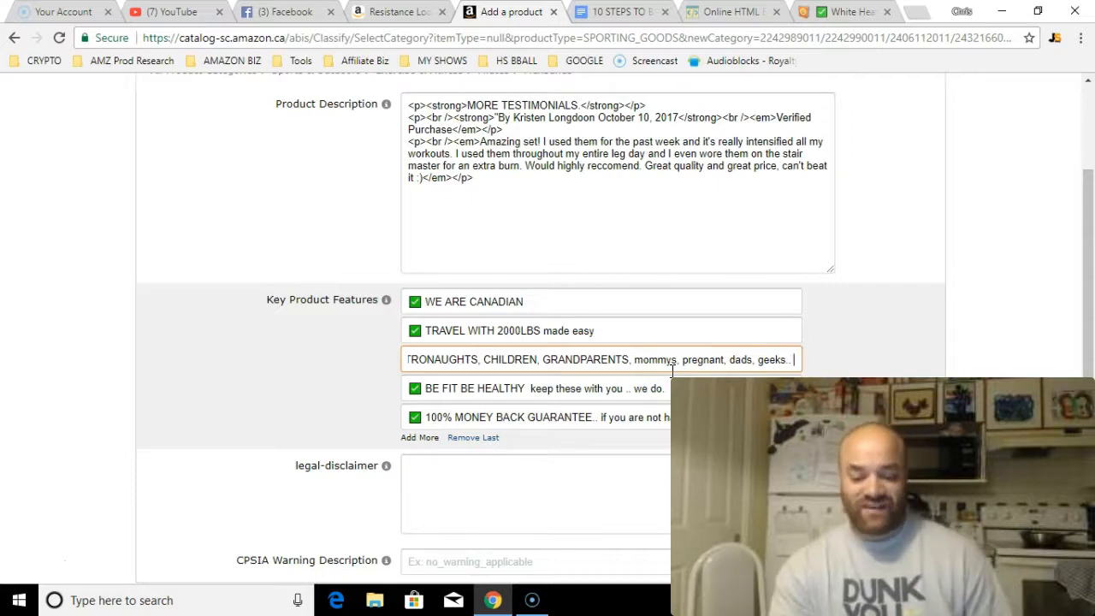
Step: Review the competitor's resistance band listing, the check mark emoji page and the HTML editor against the new listing's description and features
left_click(508, 487)
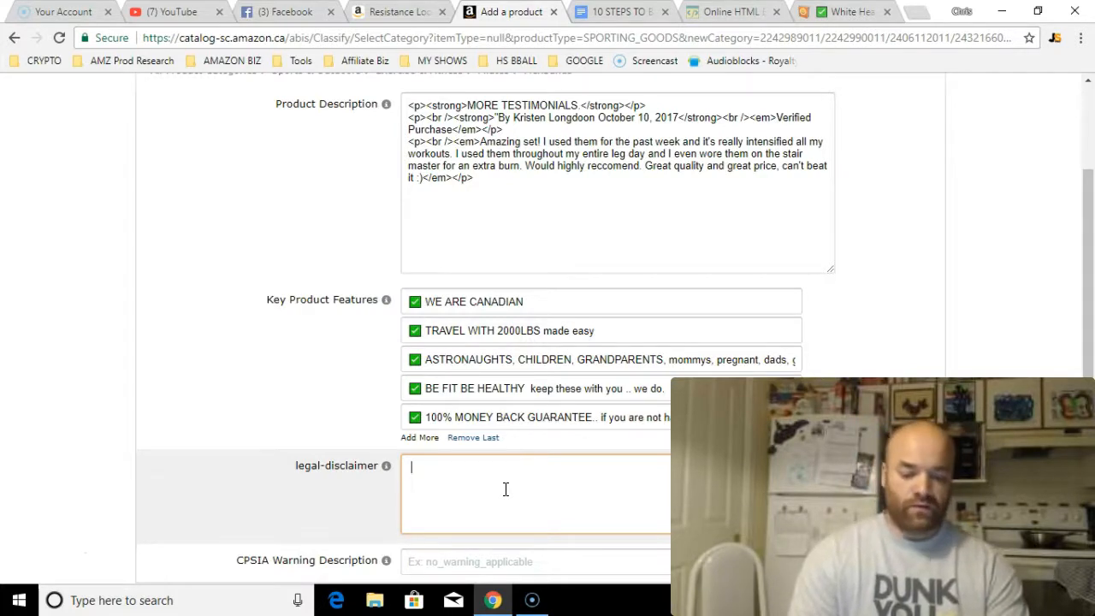
left_click(587, 469)
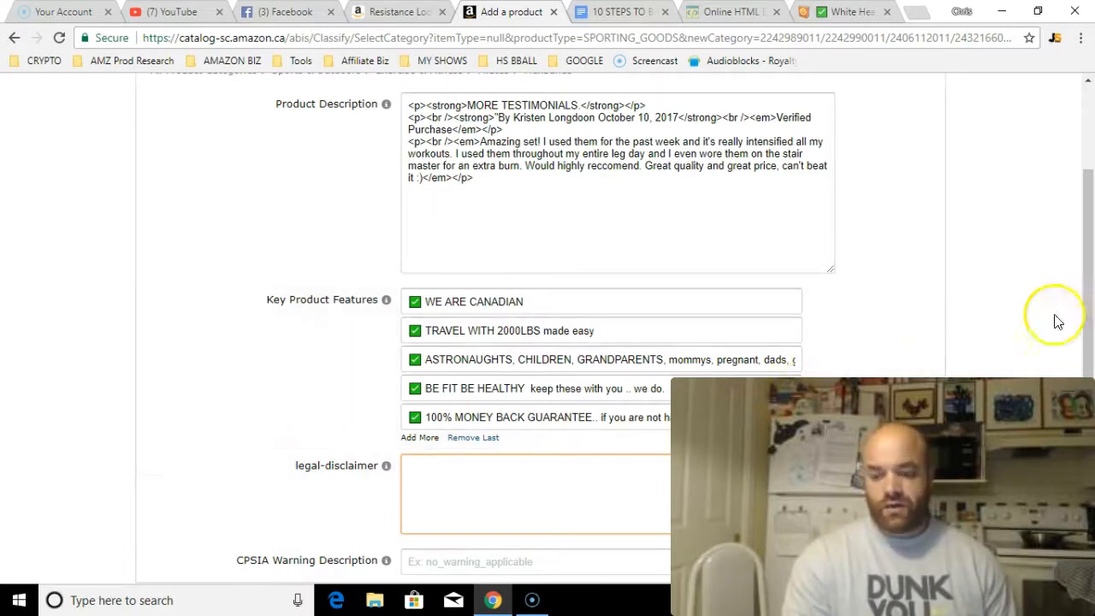
mouse_move(1086, 301)
left_mouse_down()
mouse_move(1091, 324)
mouse_move(1089, 289)
left_mouse_up()
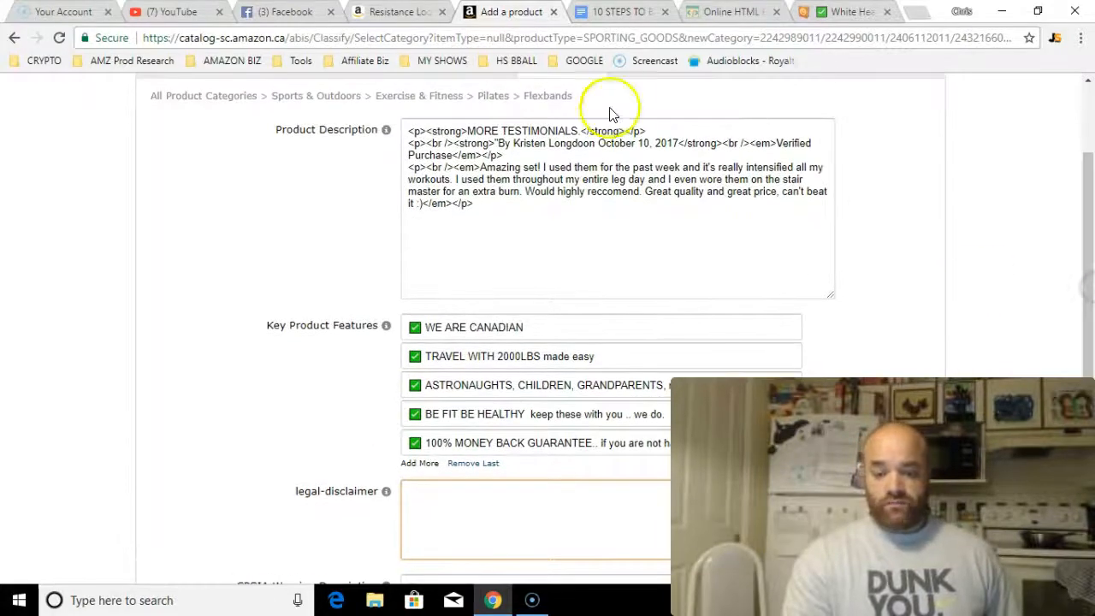
left_click(386, 19)
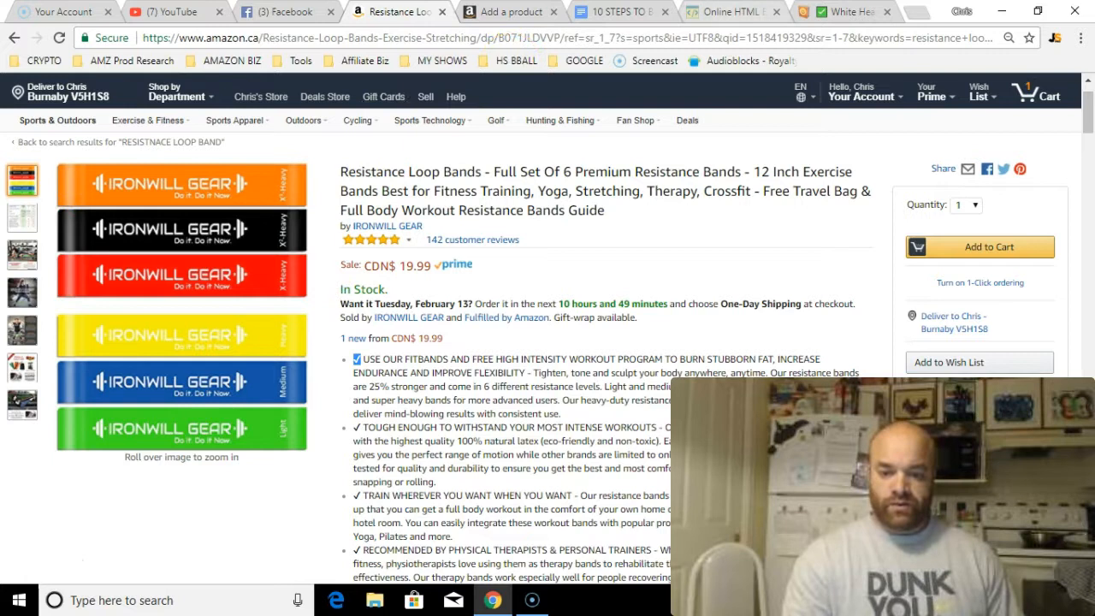
left_click(510, 11)
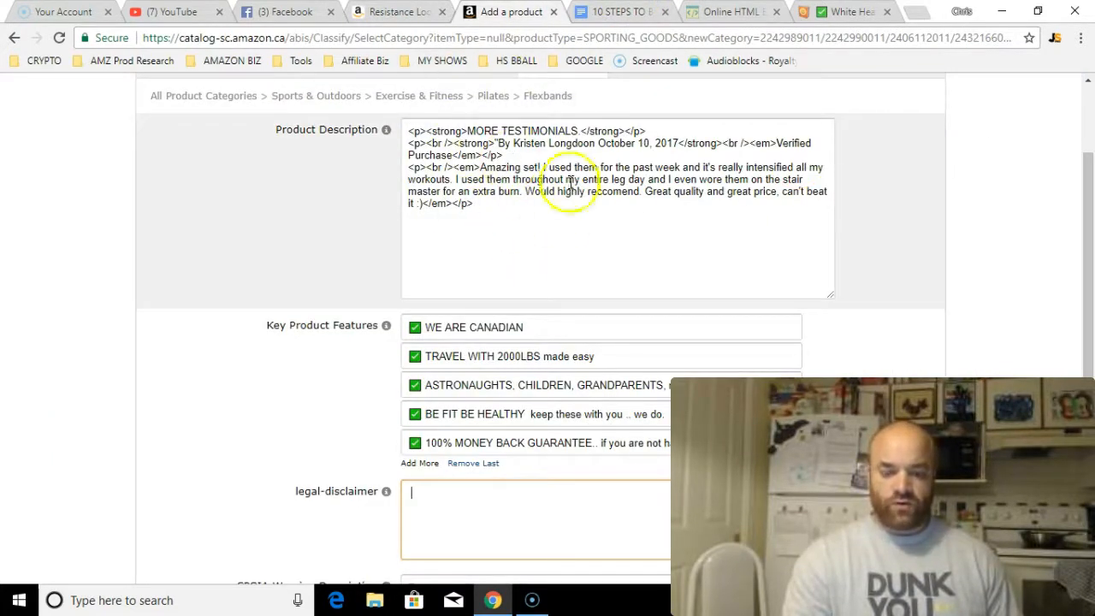
left_click(843, 10)
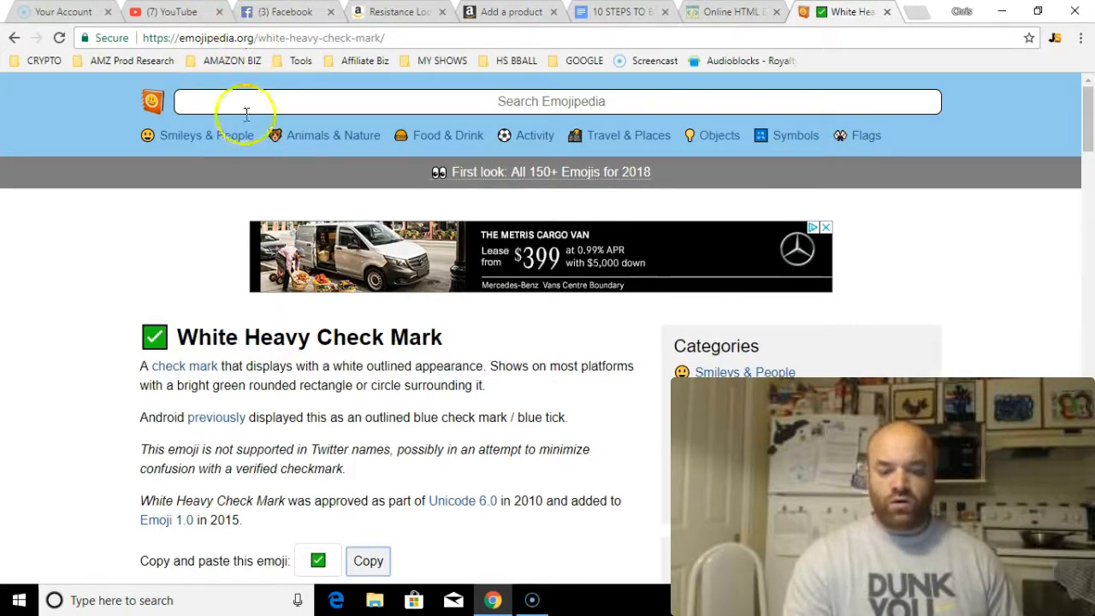
left_click(726, 13)
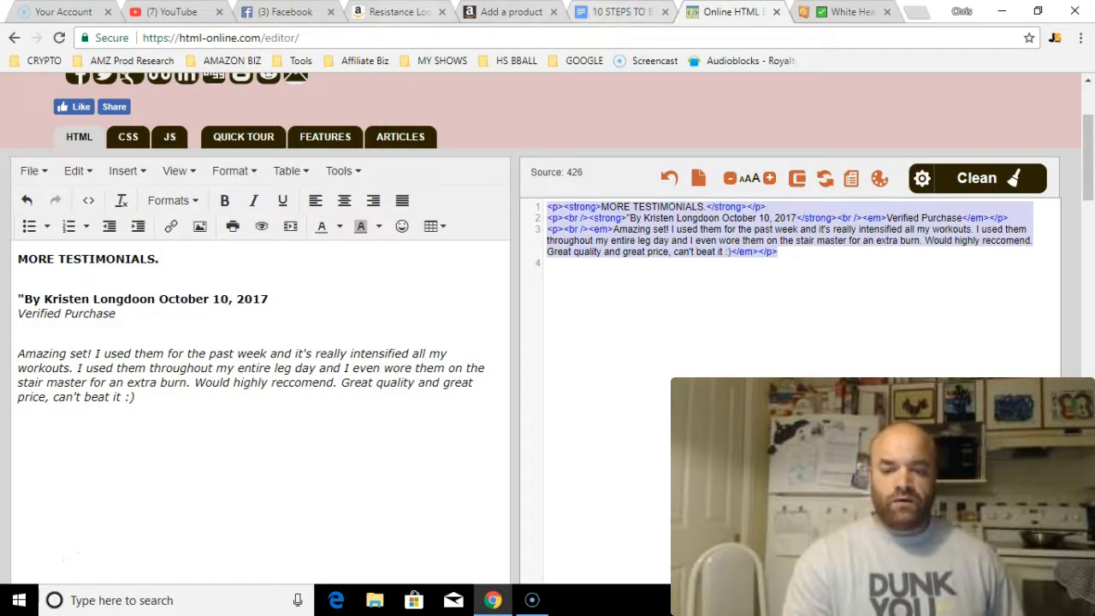
left_click(512, 12)
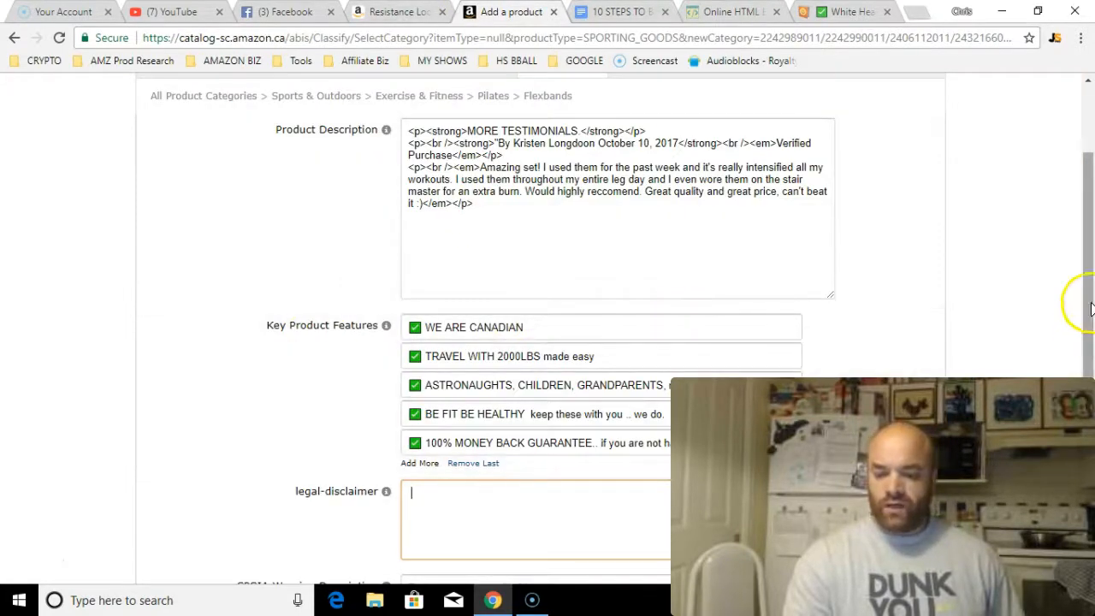
scroll(1076, 302, "up", 1)
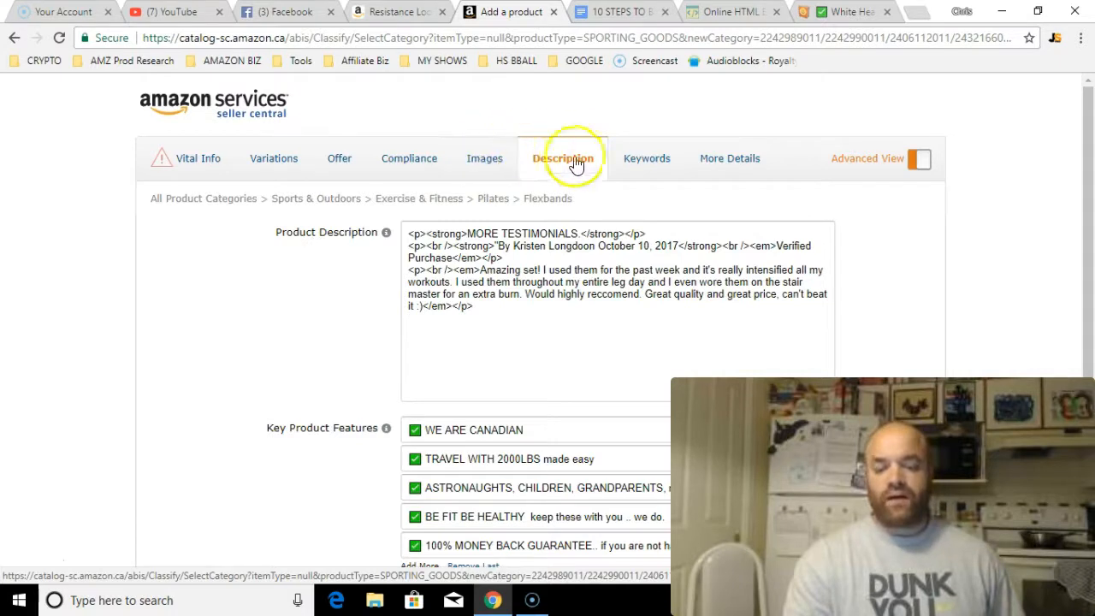
Step: Look through the new listing's keywords, vital info and variations sections
left_click(646, 173)
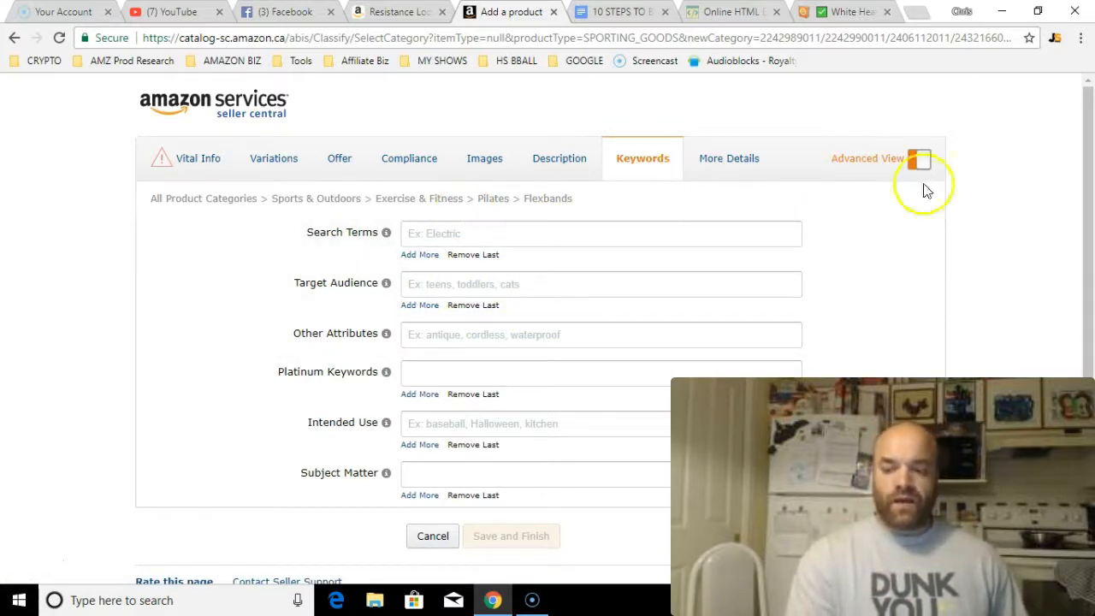
left_click_drag(1089, 139, 1092, 147)
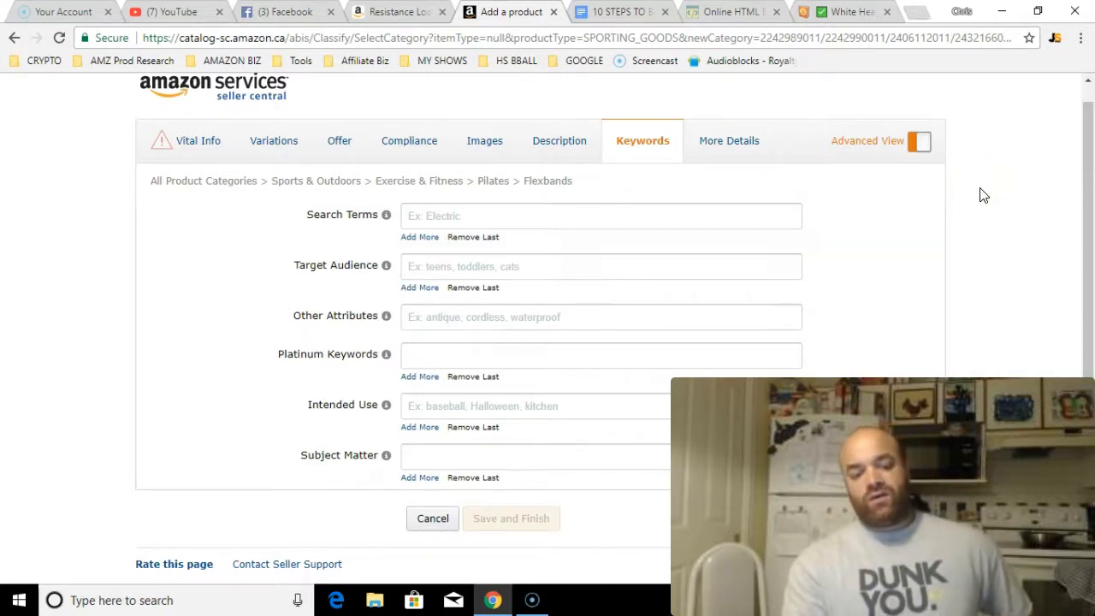
left_click(200, 100)
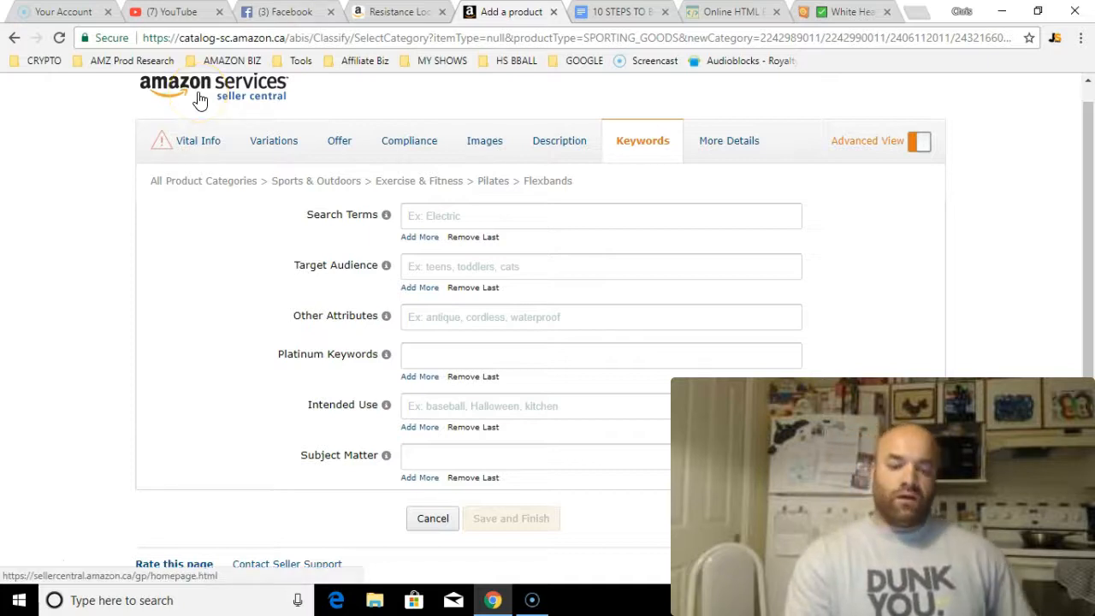
left_click(196, 141)
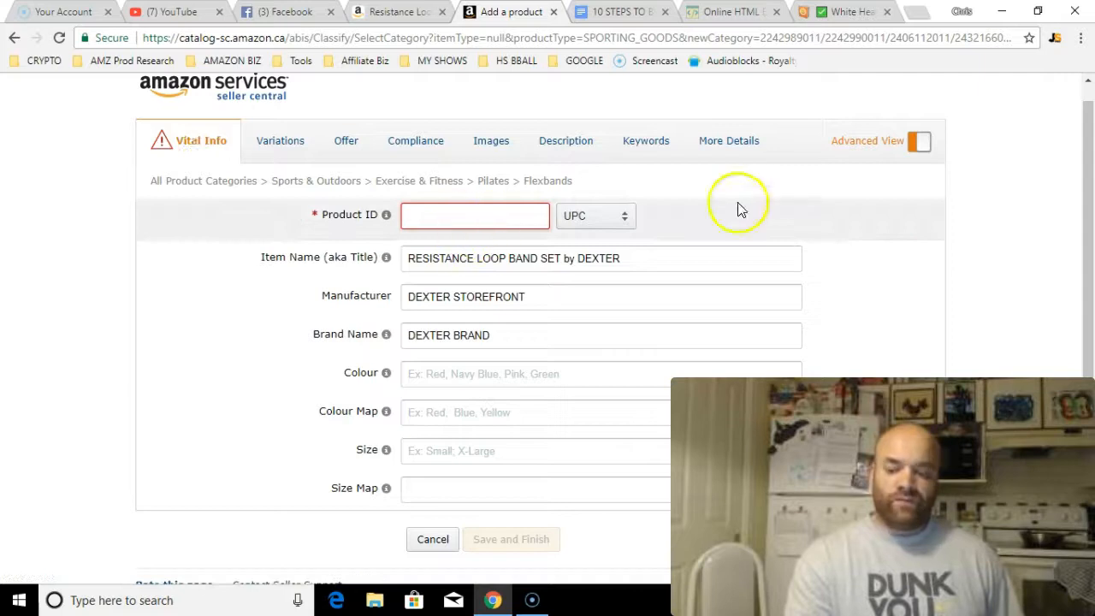
scroll(1088, 134, "down", 1)
scroll(1089, 128, "up", 2)
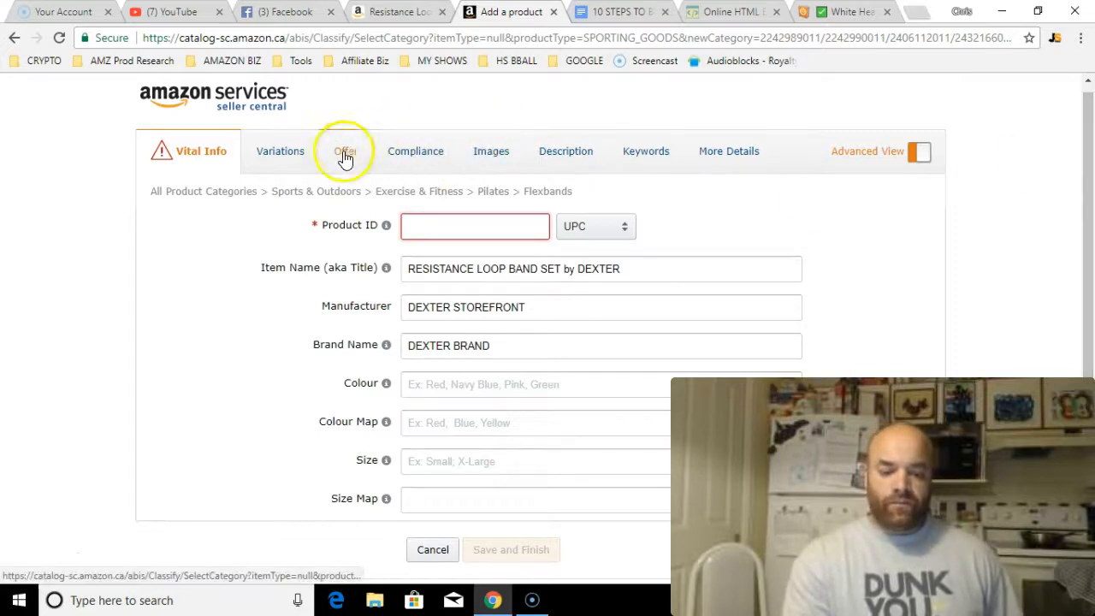
left_click(283, 161)
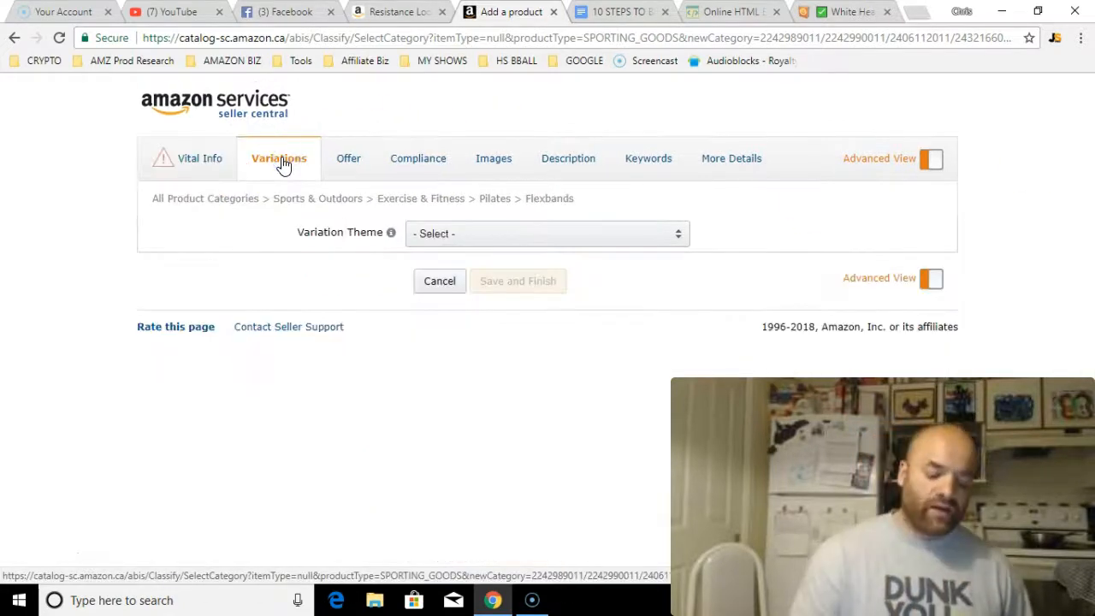
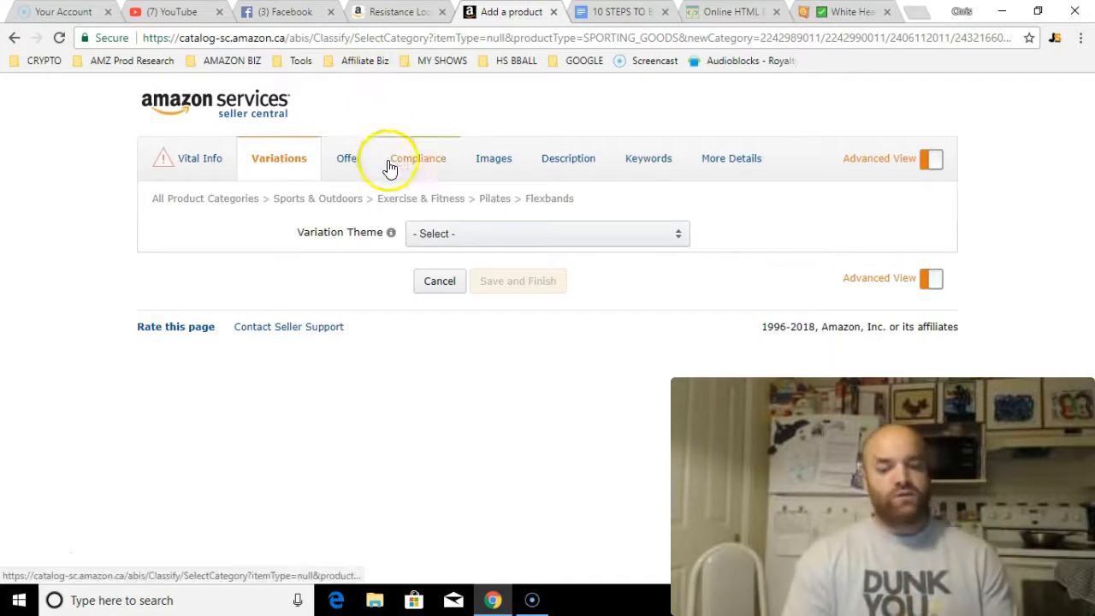
Step: Expand the Search Terms in the listing's keywords section to five entry lines
left_click(580, 165)
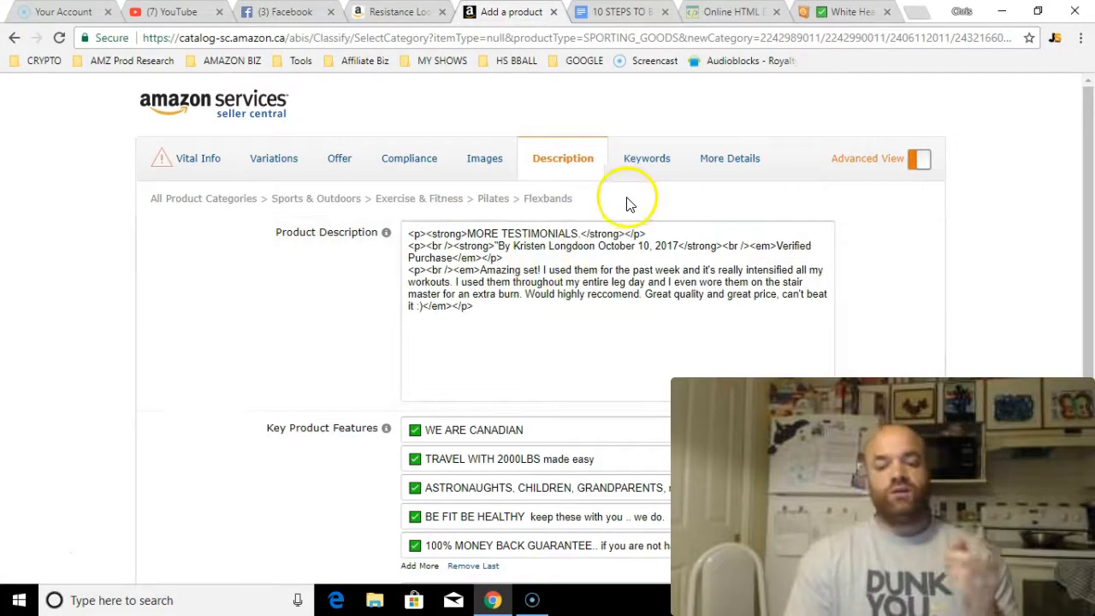
left_click(657, 170)
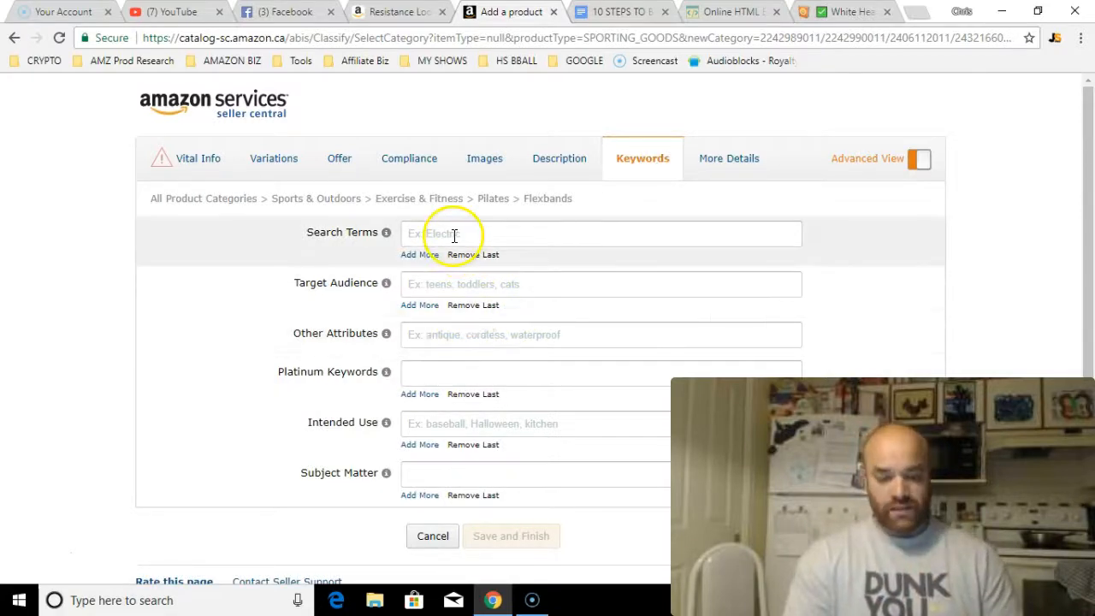
left_click(450, 234)
left_click(420, 254)
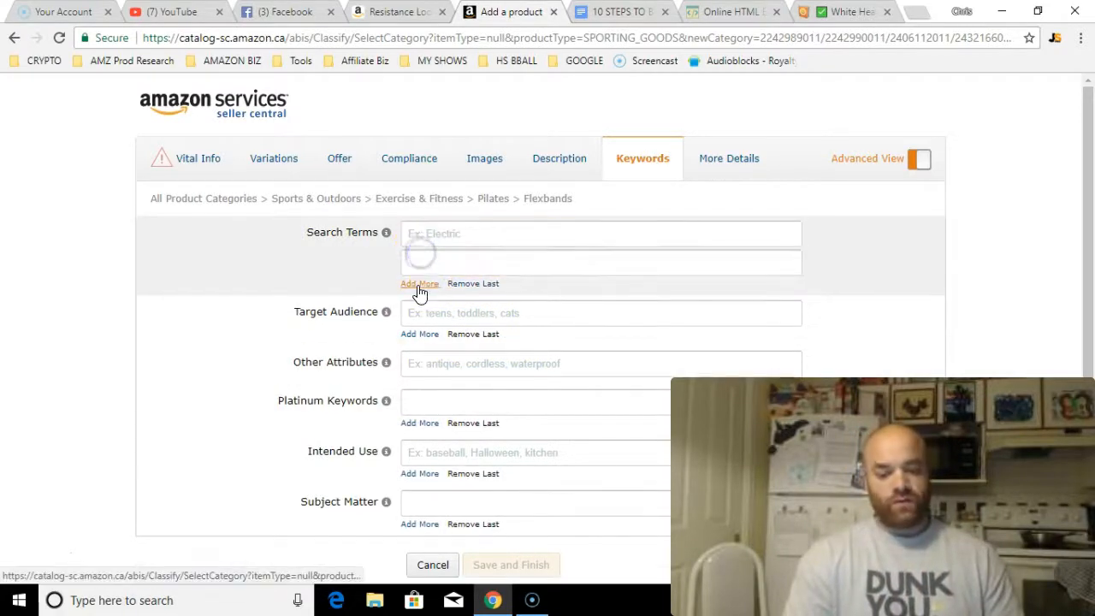
left_click(418, 282)
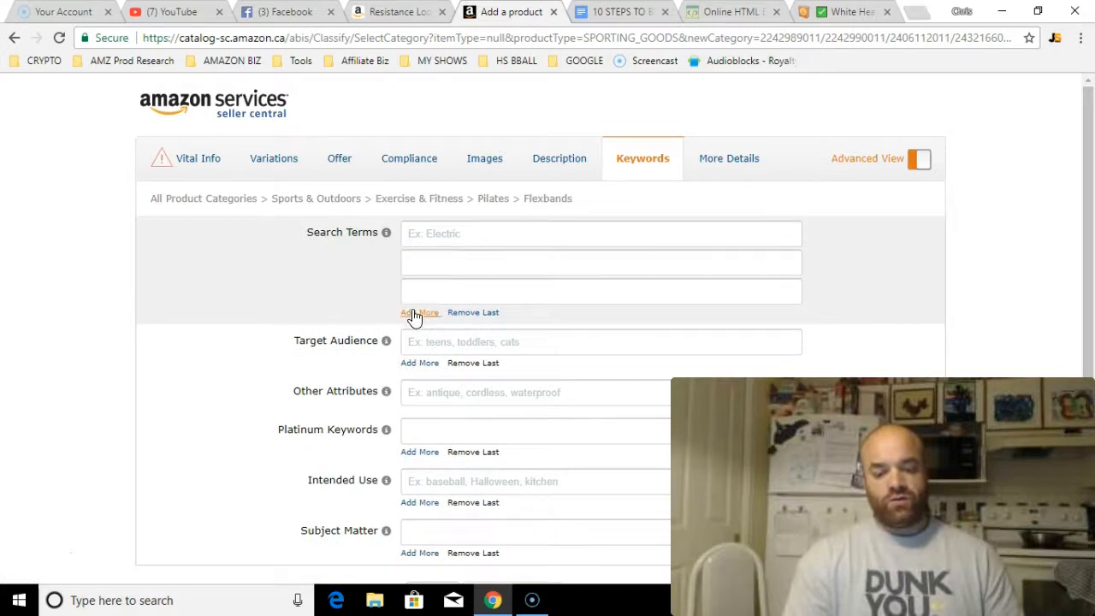
left_click(414, 312)
left_click(413, 343)
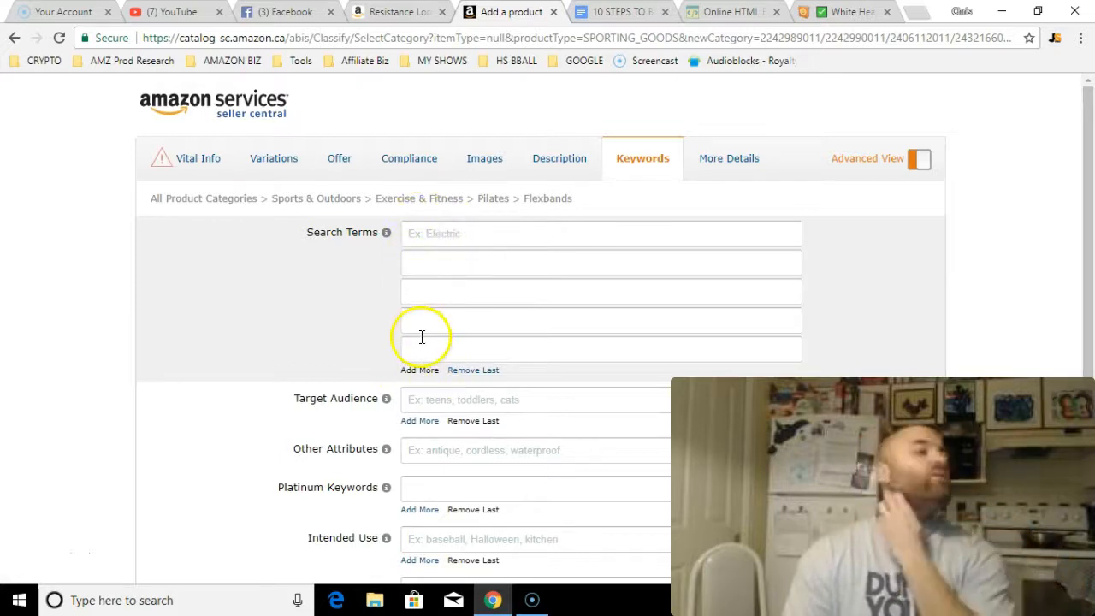
Step: Check the first search term line, and highlight the full item title in the listing's vital info
left_click(503, 234)
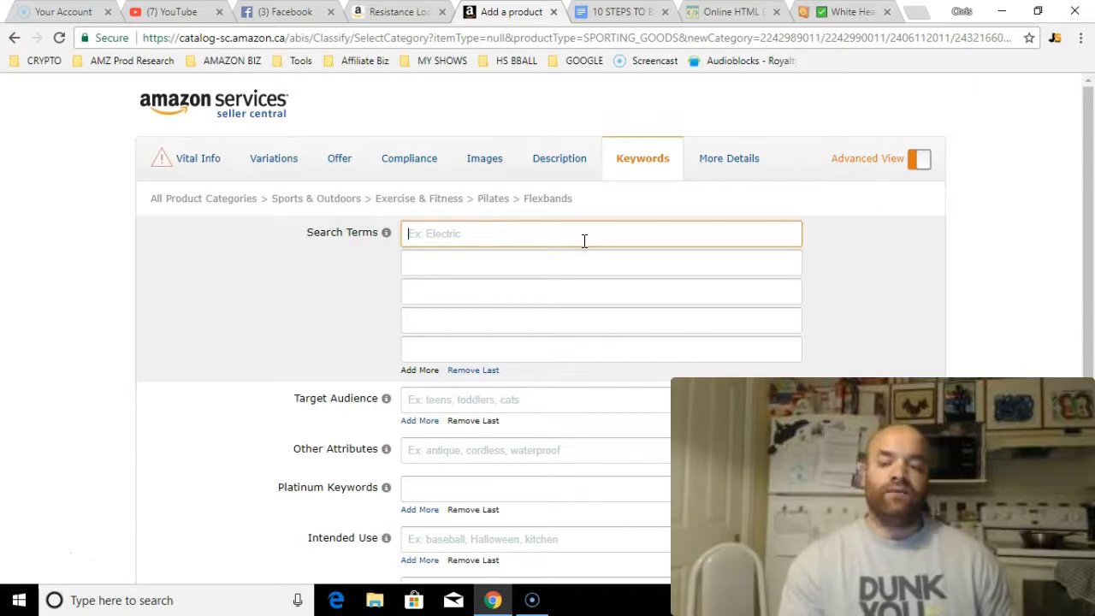
left_click(856, 161)
left_click(525, 144)
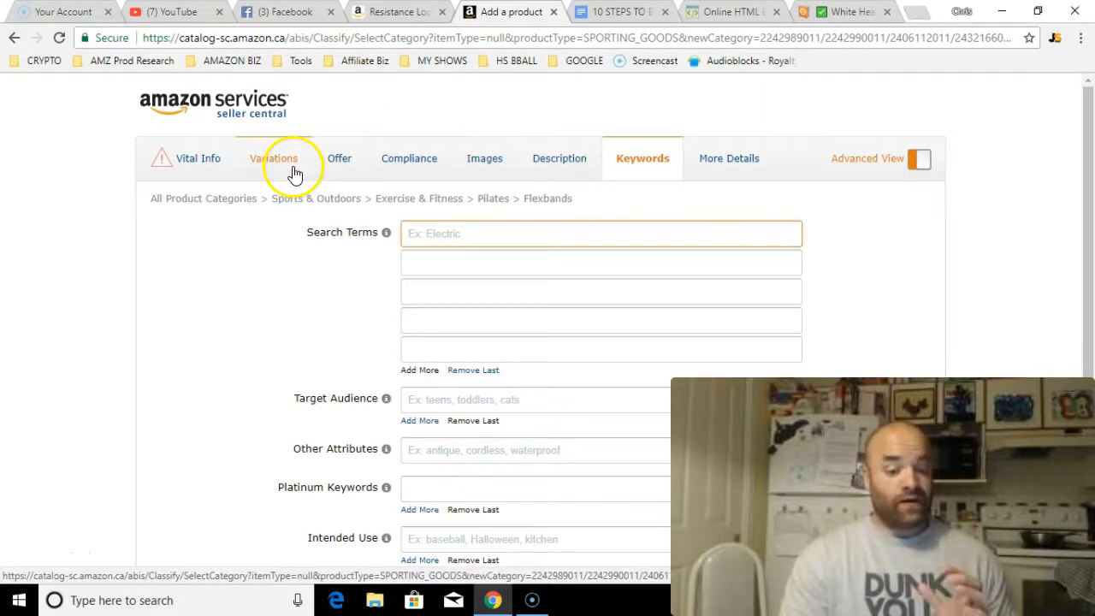
left_click(193, 162)
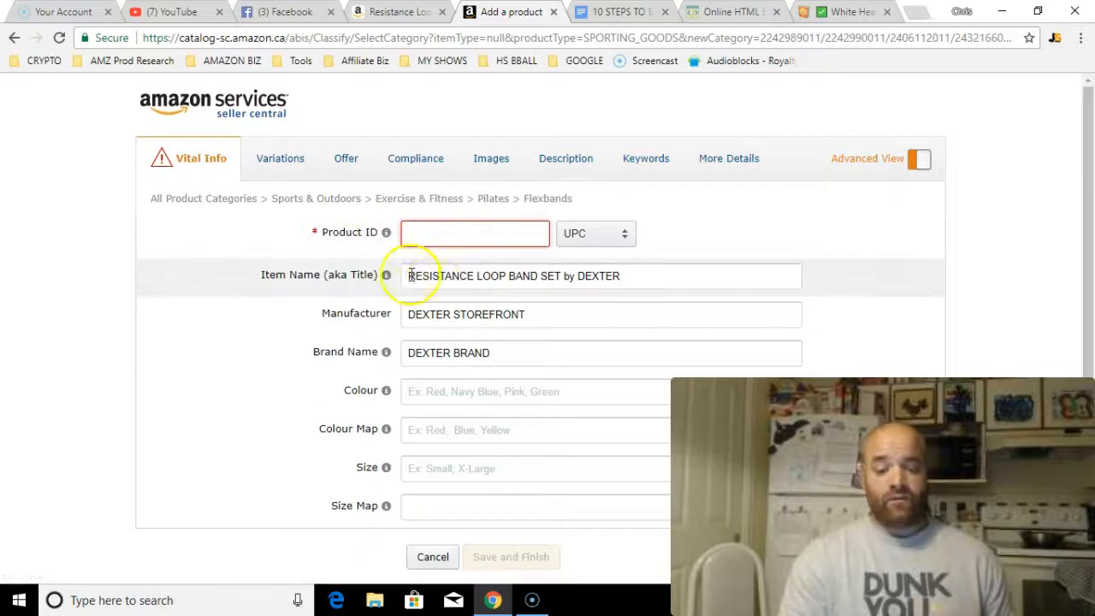
triple_click(435, 279)
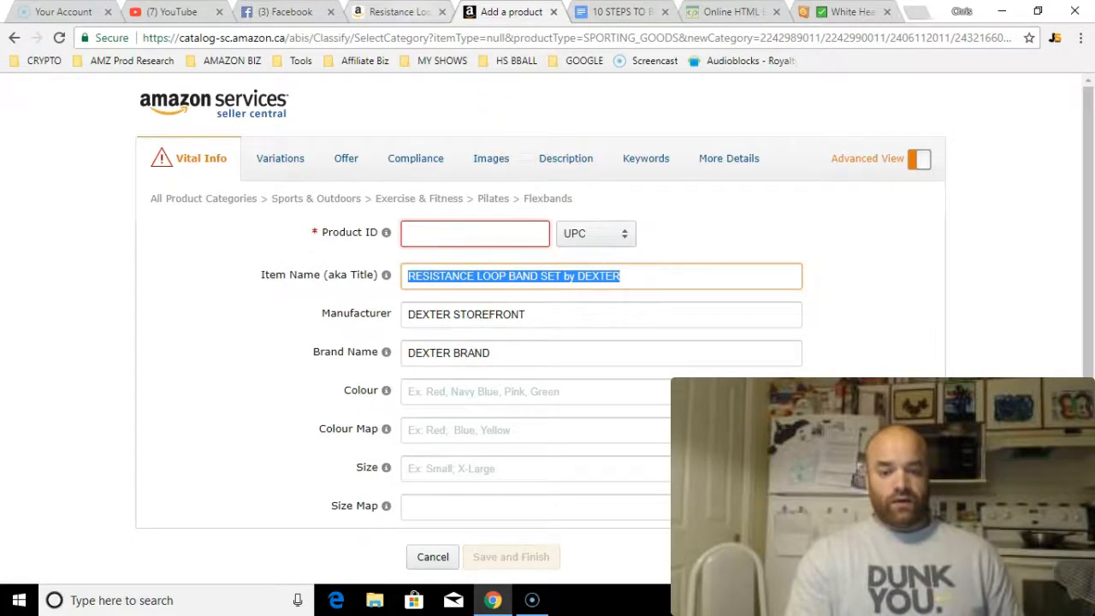
Step: Go back to the resistance loop band search results on amazon.ca and examine the titles of competing products
left_click(396, 11)
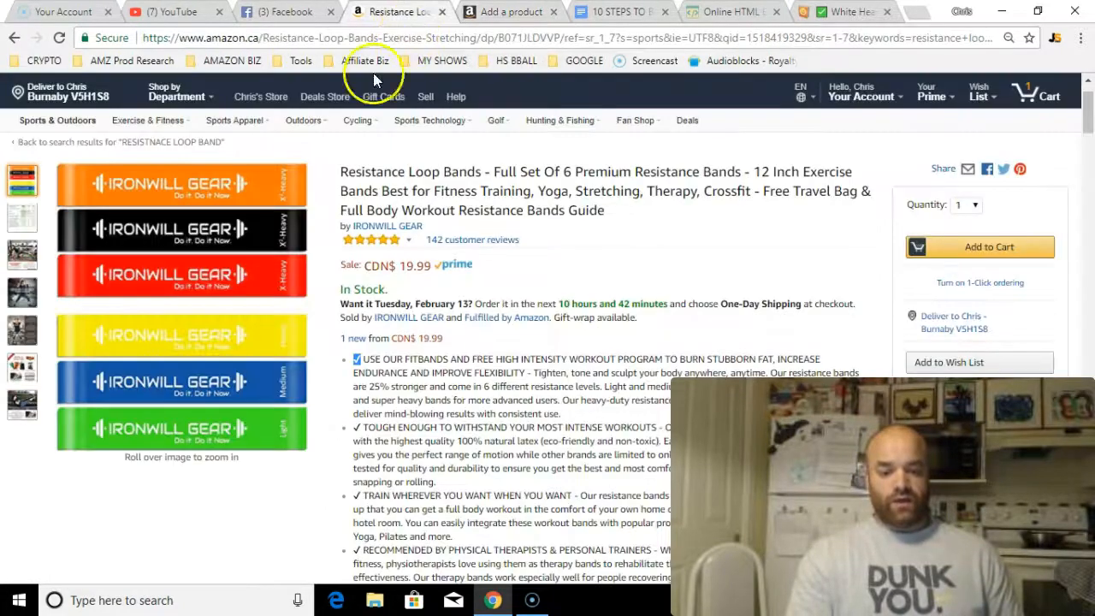
left_click(16, 40)
left_click_drag(1090, 169, 1092, 109)
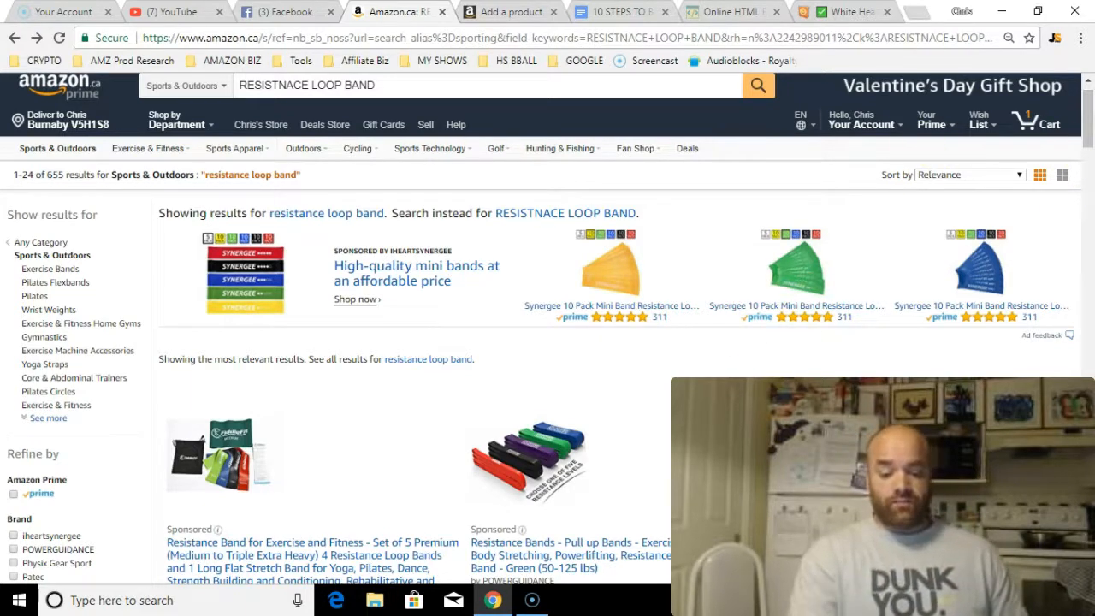
scroll(428, 288, "down", 2)
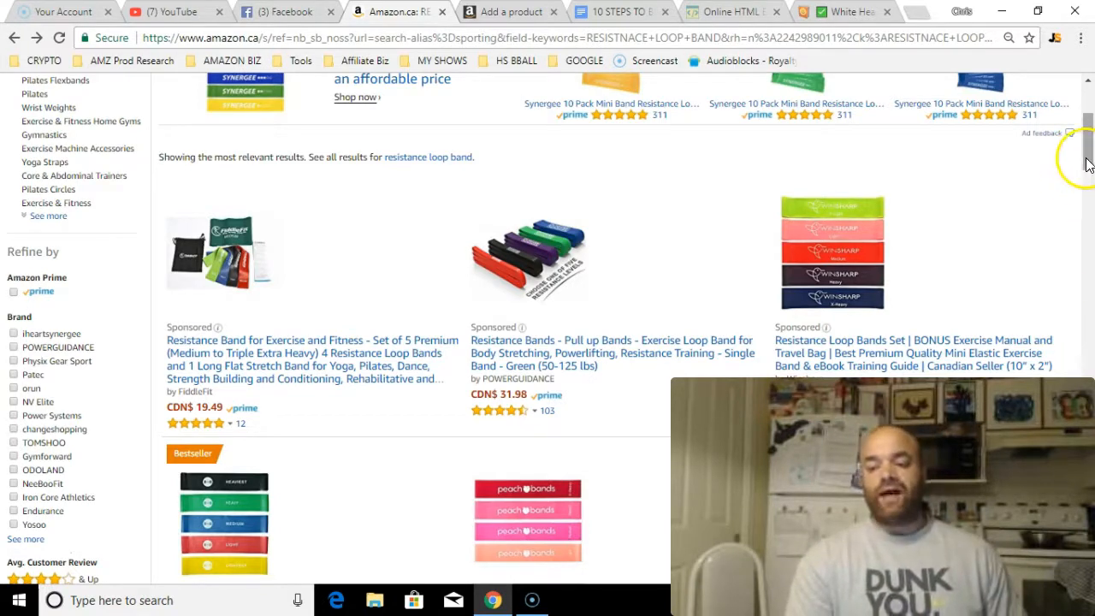
left_click_drag(1086, 163, 1088, 139)
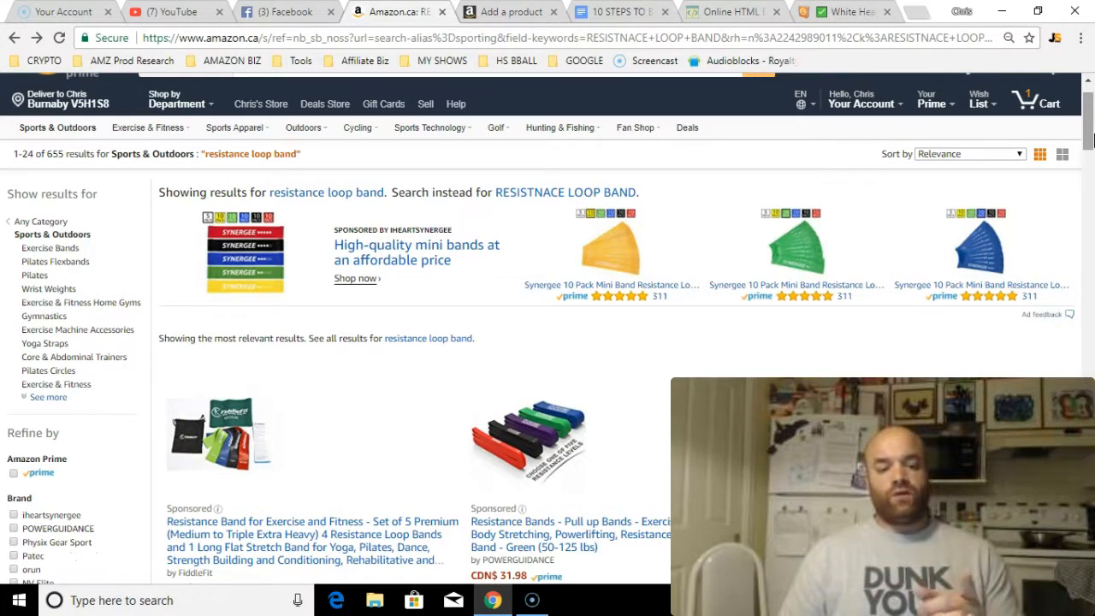
scroll(893, 227, "up", 1)
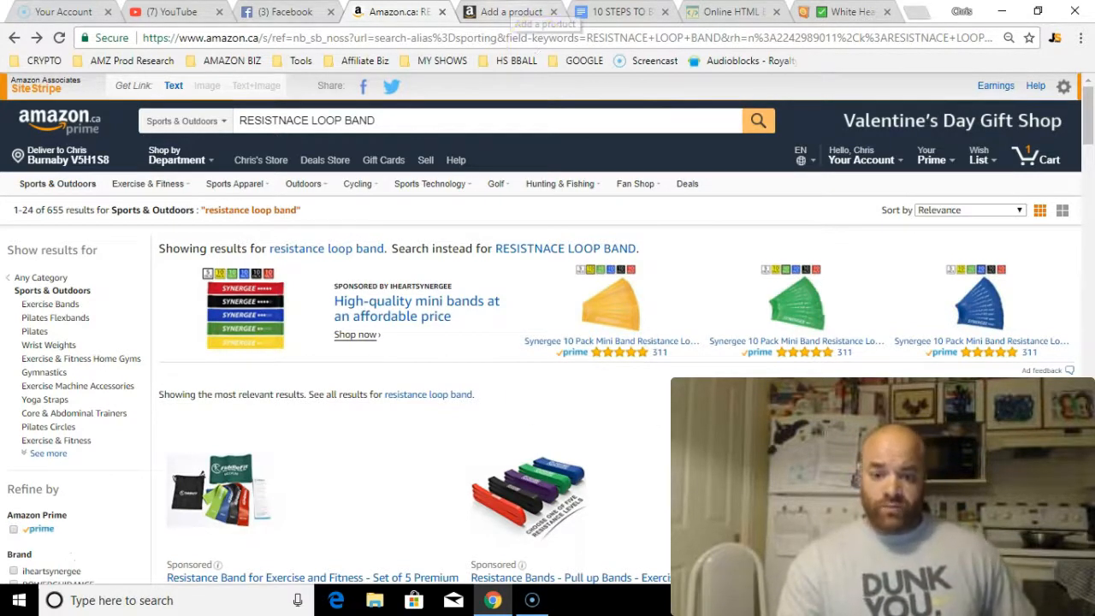
Step: In Manage Inventory, open Send/replenish inventory for the Encyclopedia of Bodybuilding book to view the shipping plan options, and return to the Seller Central home page
left_click(522, 11)
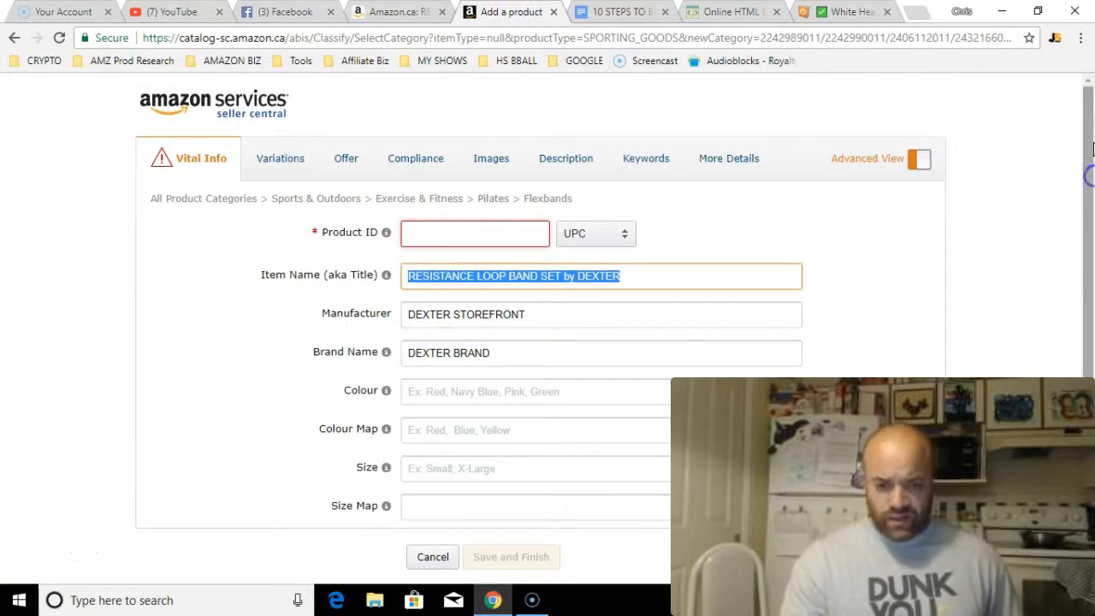
left_click(248, 114)
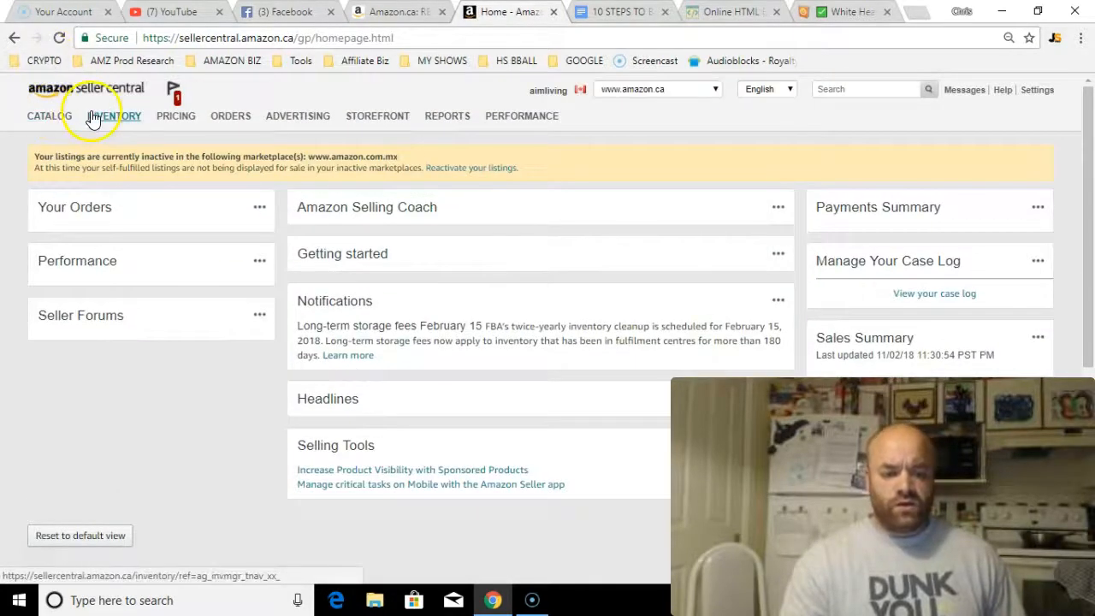
left_click(91, 118)
left_click(117, 148)
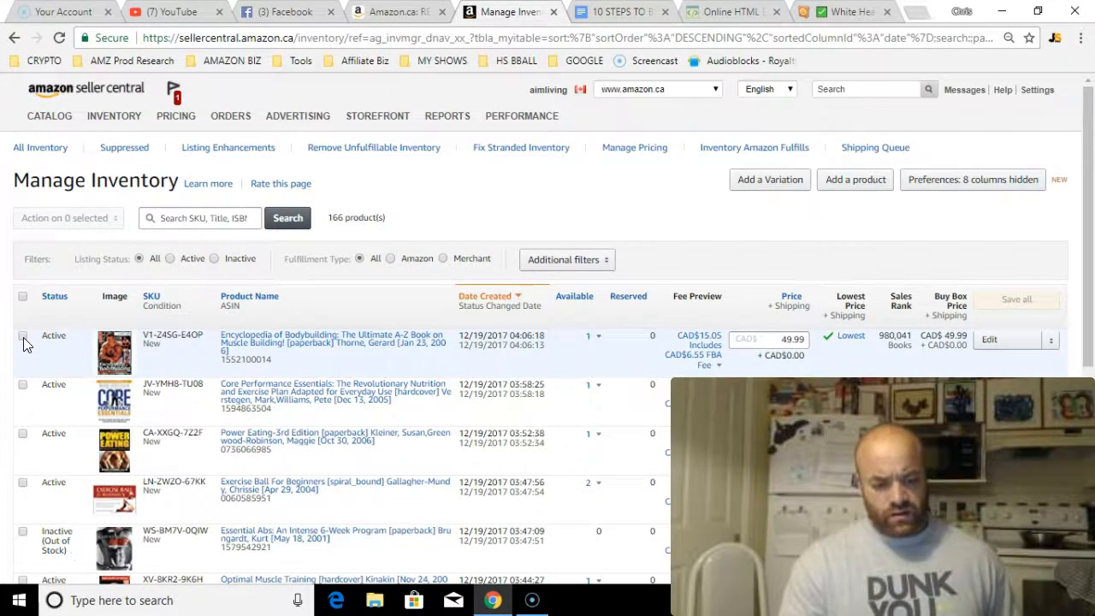
left_click(23, 338)
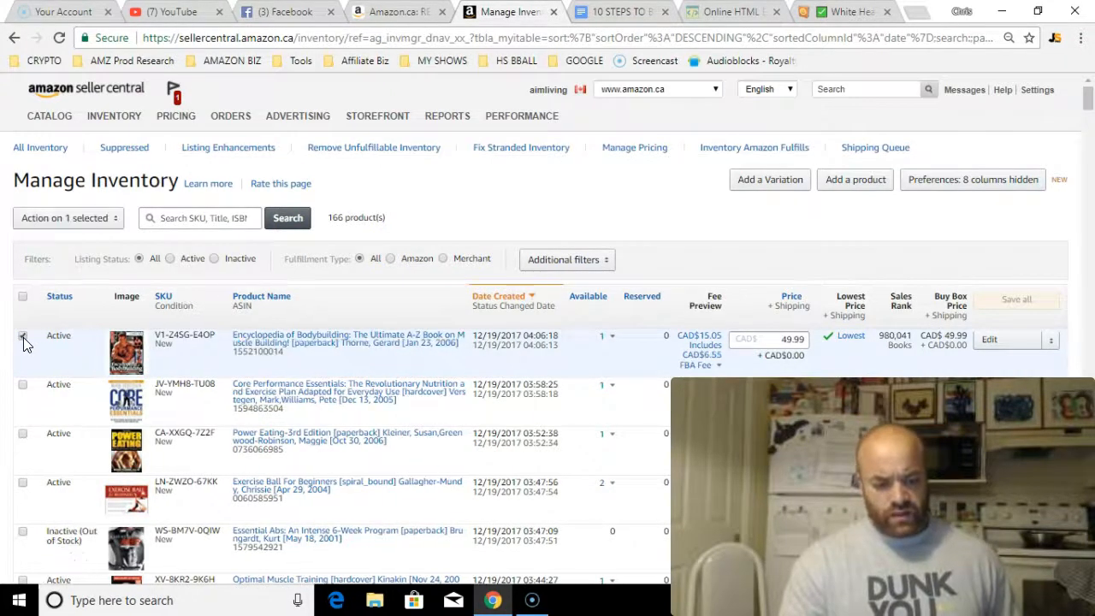
left_click(107, 220)
left_click(78, 254)
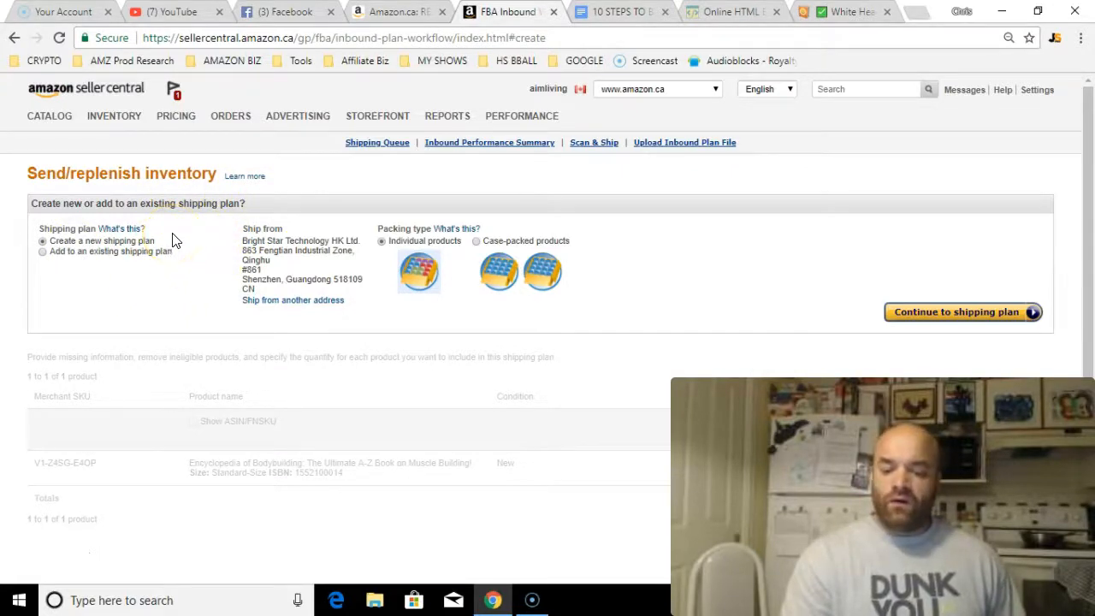
left_click(78, 89)
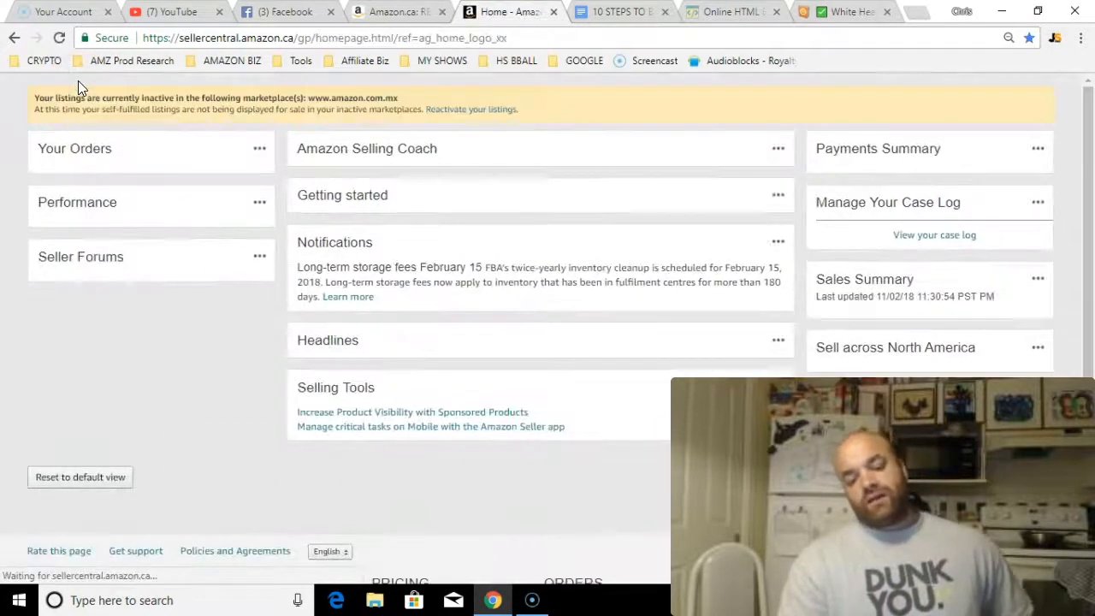